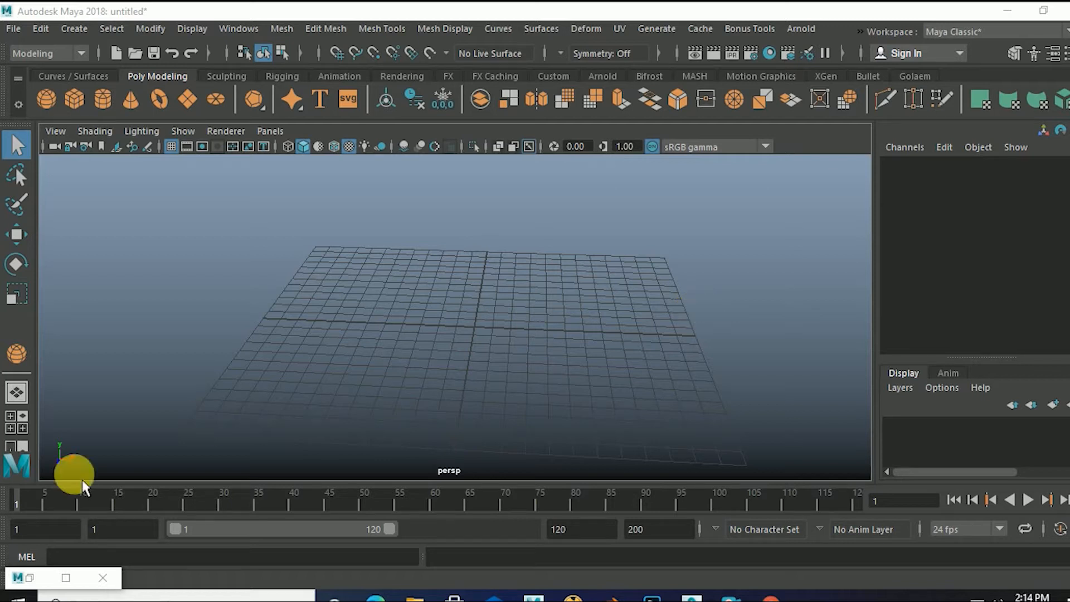
# Open the Render Settings window.
pyautogui.doubleClick(29, 583)
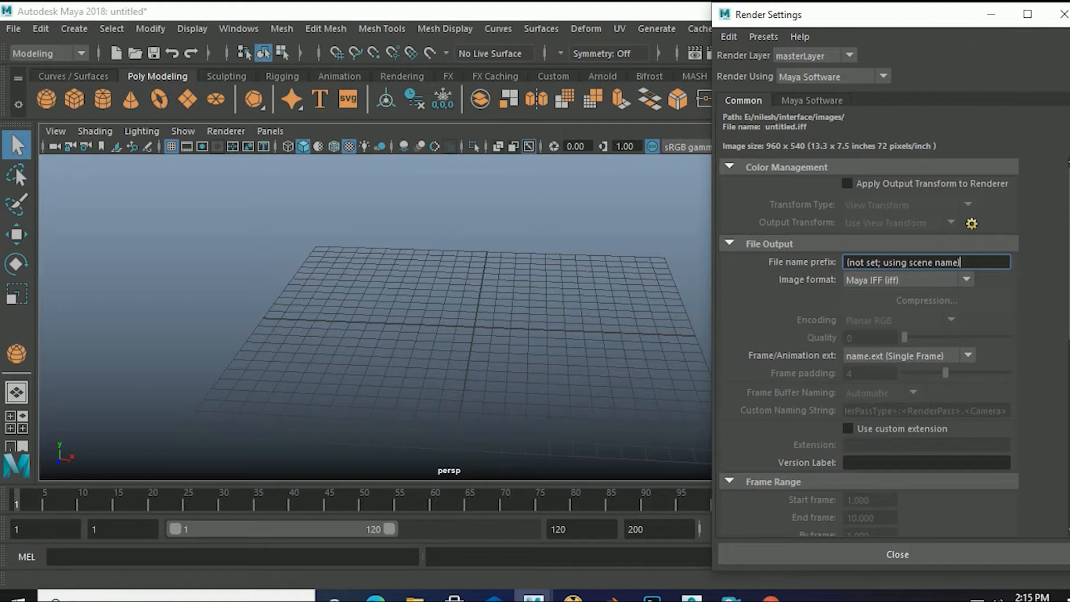
pyautogui.click(1060, 20)
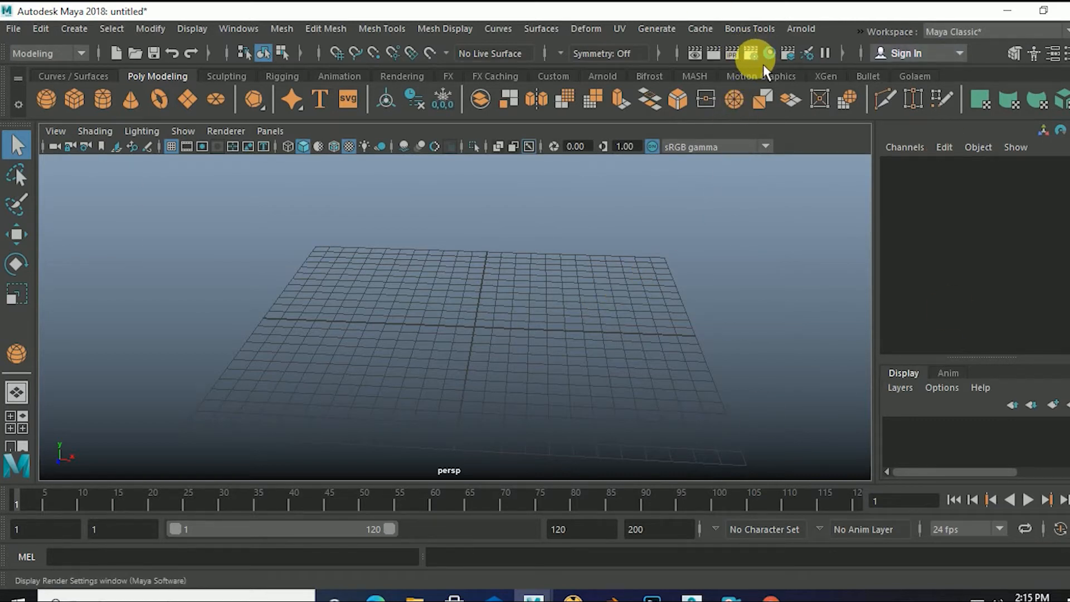
pyautogui.click(753, 54)
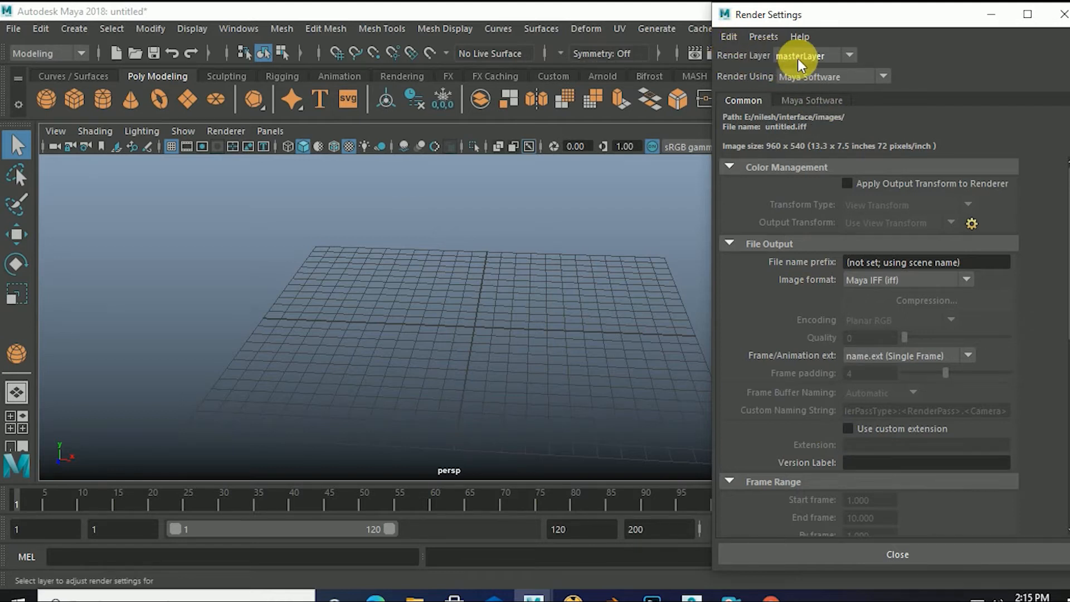
# Choose masterLayer as the render layer and Maya Software as the renderer.
pyautogui.click(848, 56)
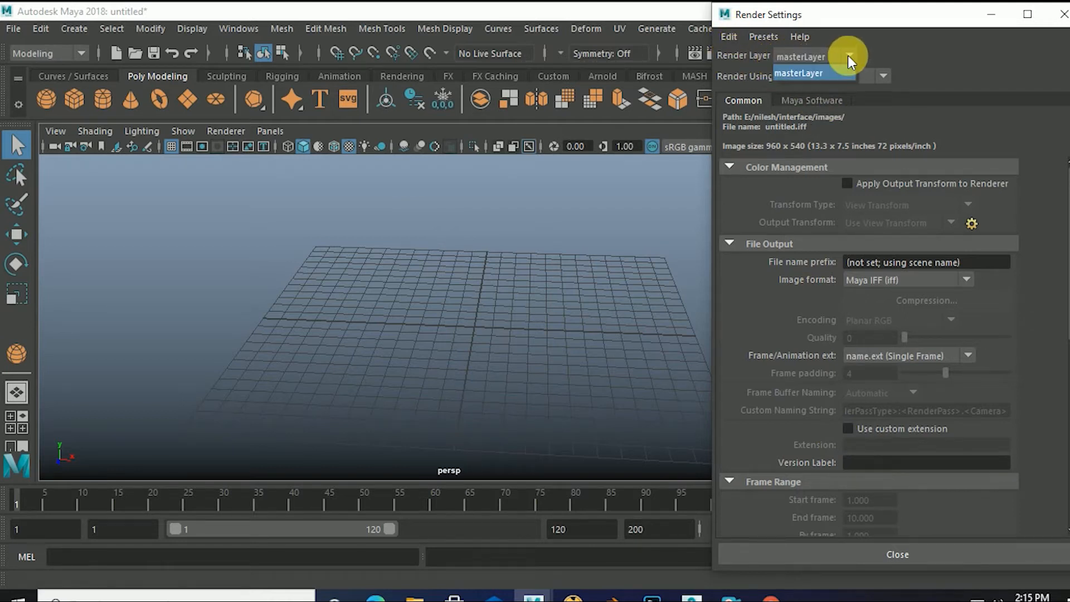
pyautogui.click(820, 73)
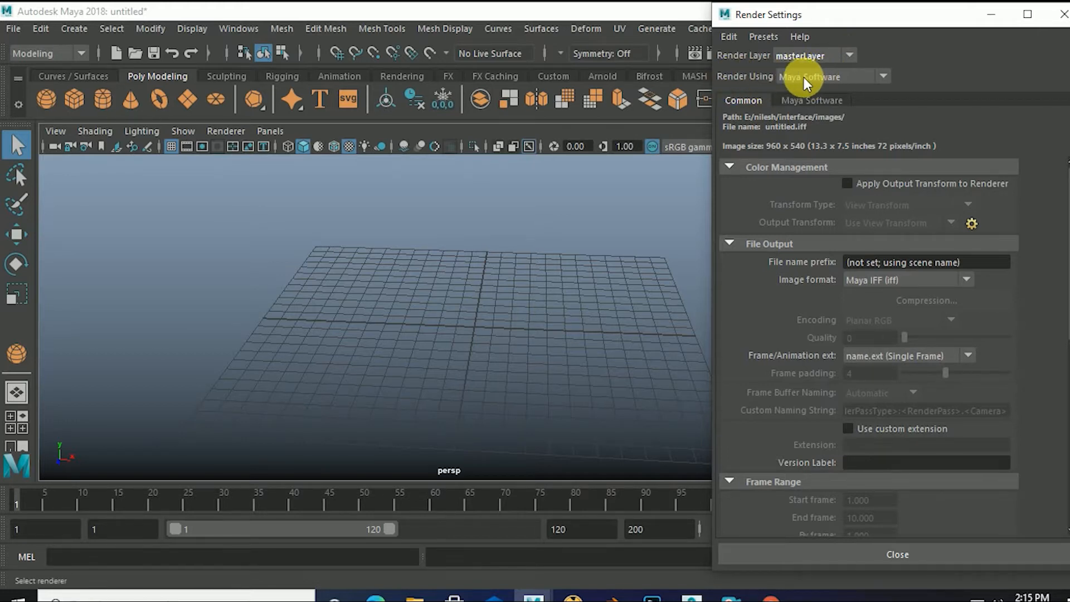
pyautogui.click(884, 73)
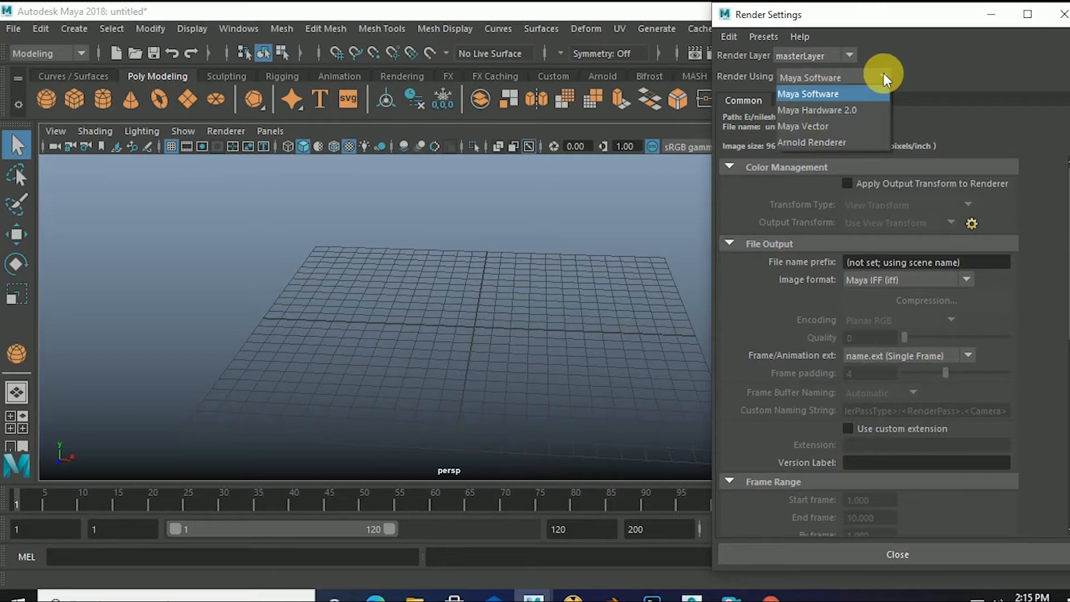
pyautogui.click(801, 94)
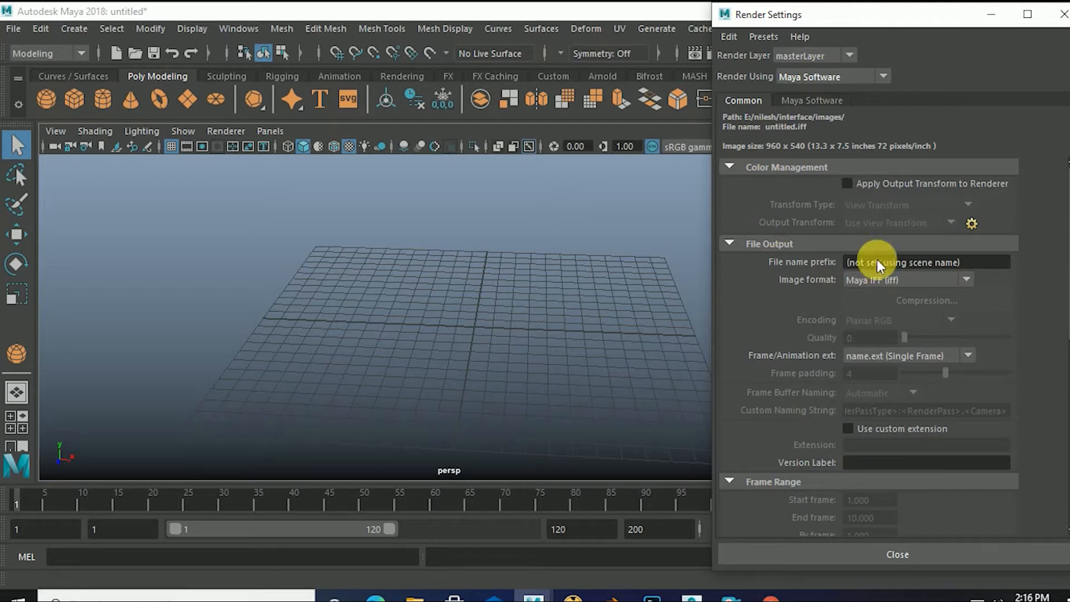
# Look through the Common render settings and compare them with the Maya Software settings.
pyautogui.scroll(-5, 897, 323)
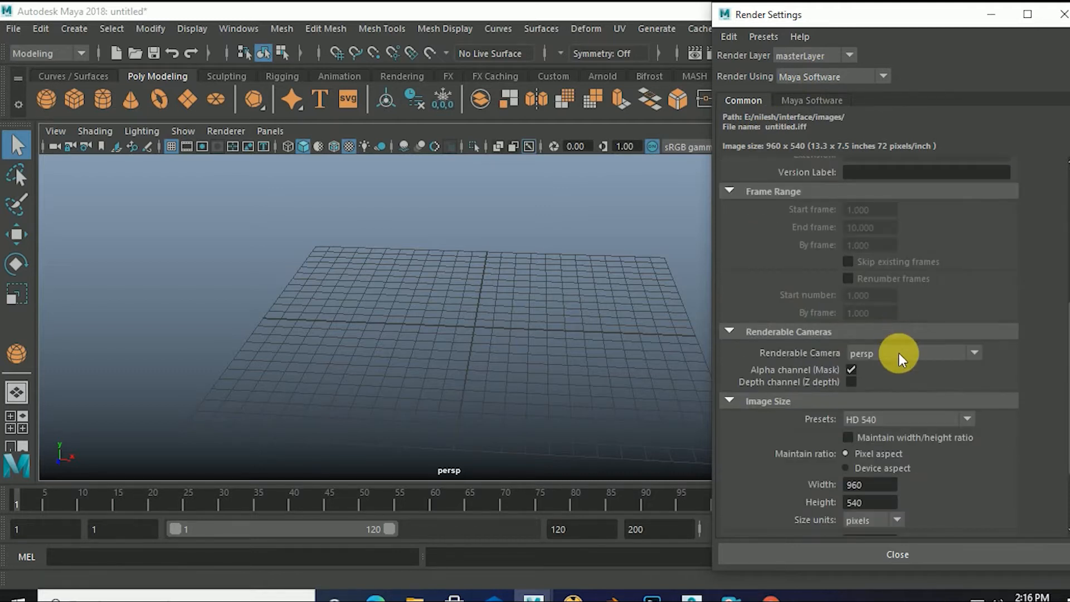
pyautogui.scroll(2, 899, 353)
pyautogui.scroll(4, 899, 354)
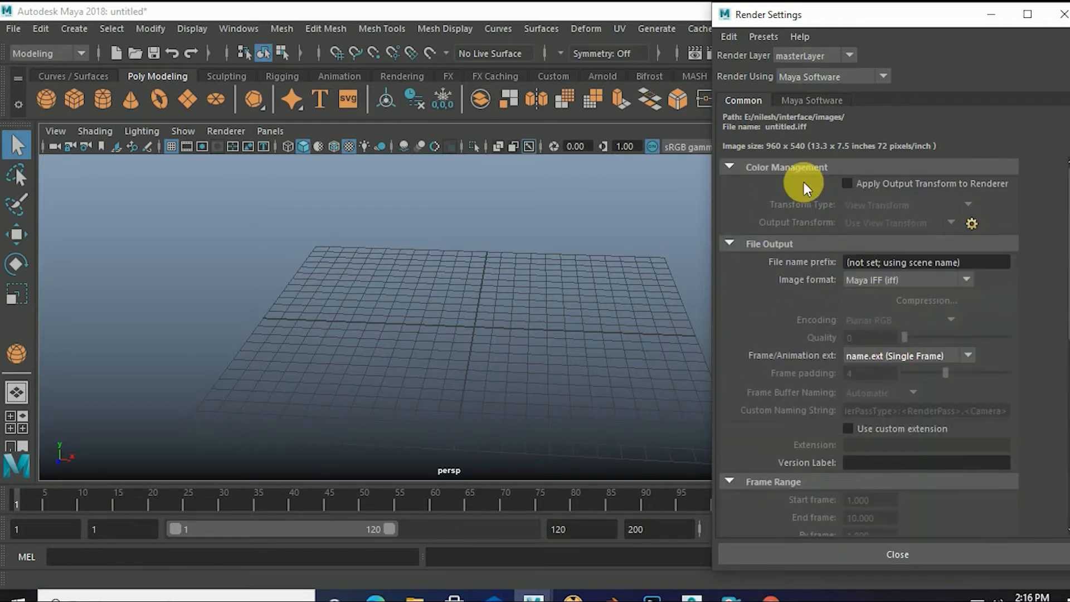
pyautogui.click(795, 102)
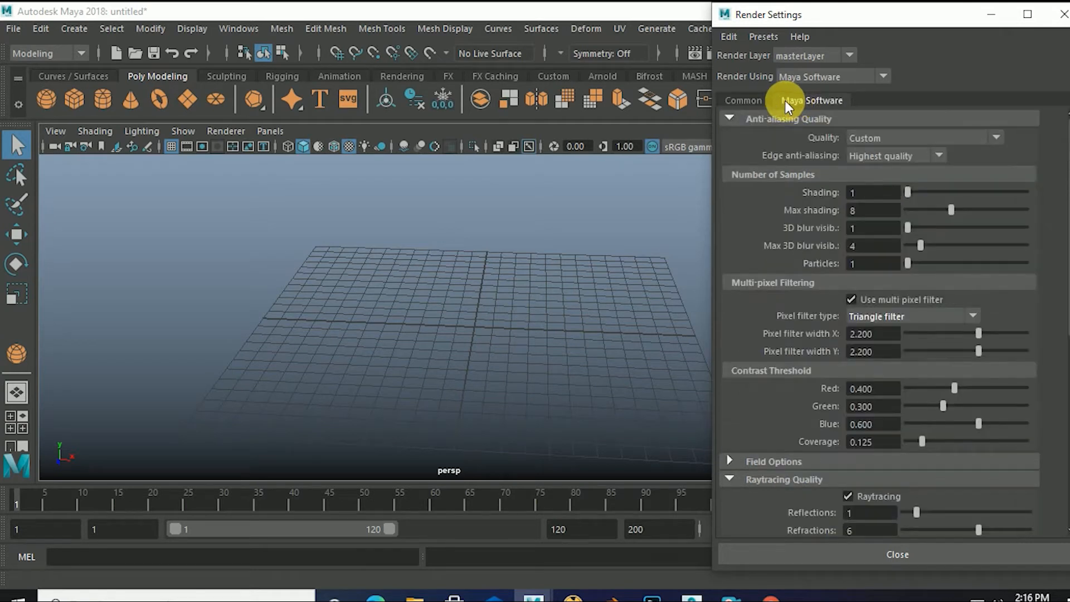
pyautogui.click(745, 100)
pyautogui.click(789, 99)
pyautogui.click(751, 100)
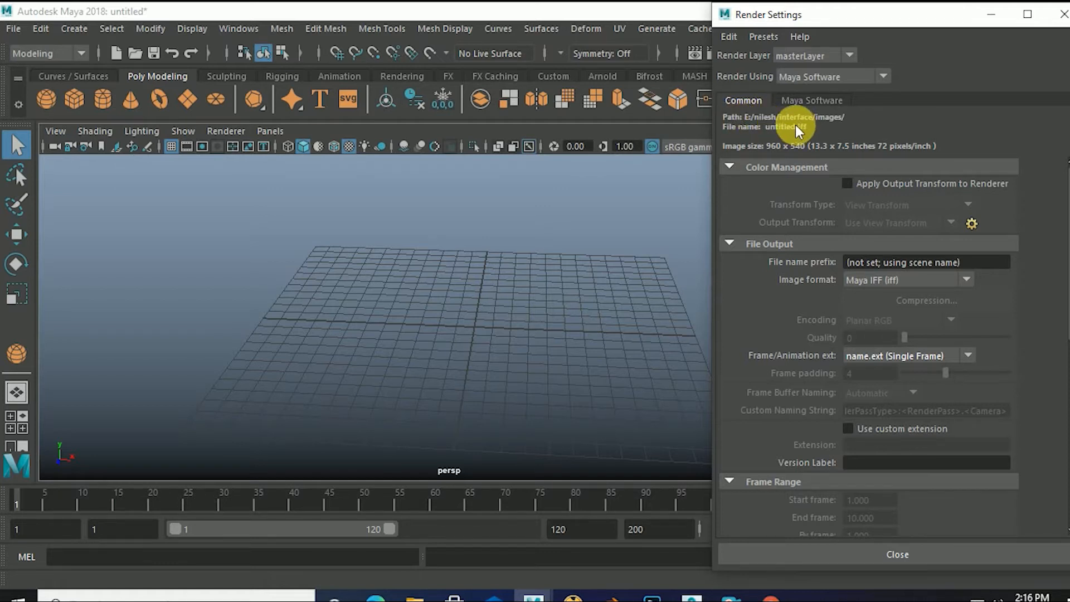
pyautogui.click(725, 37)
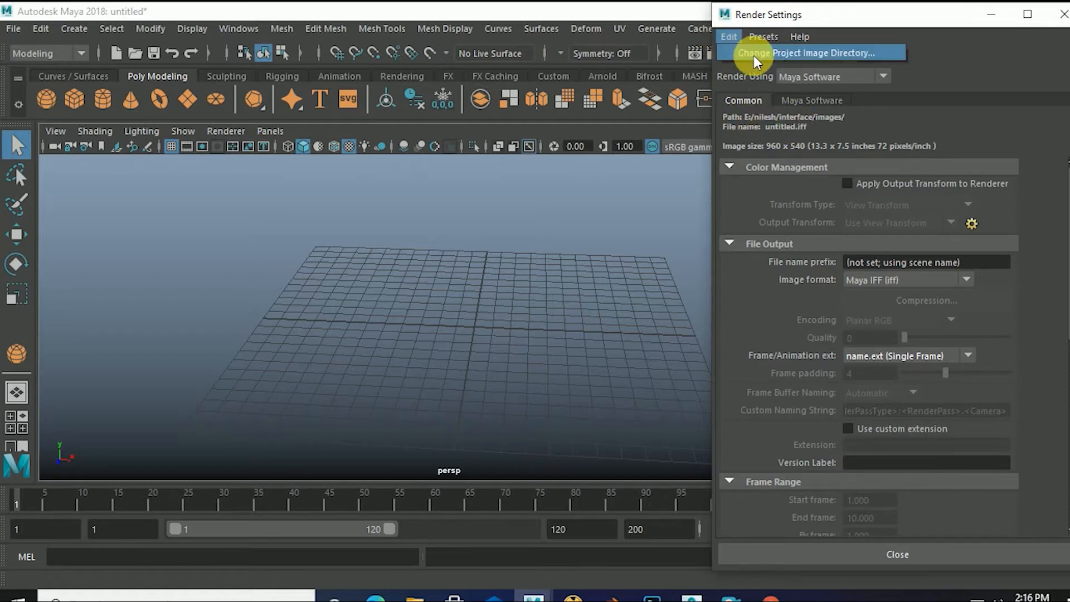
pyautogui.click(801, 52)
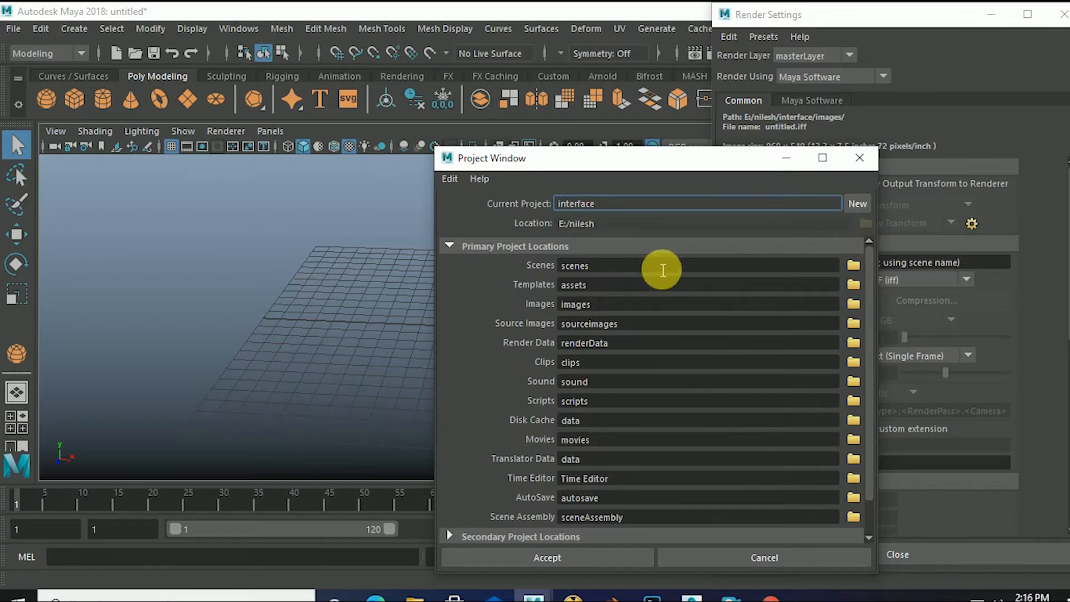
pyautogui.click(858, 204)
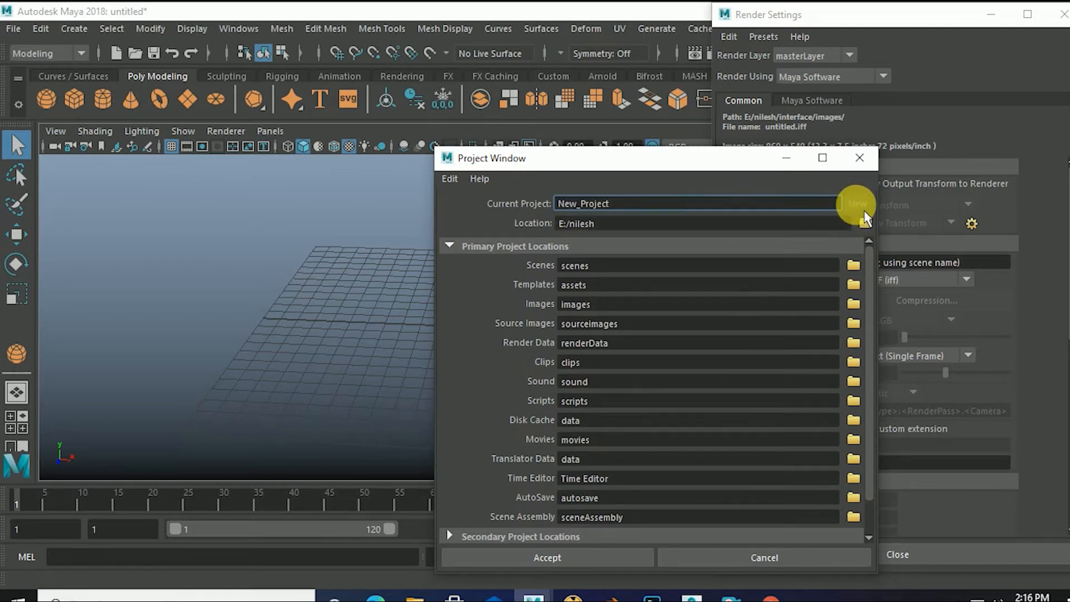
pyautogui.click(866, 223)
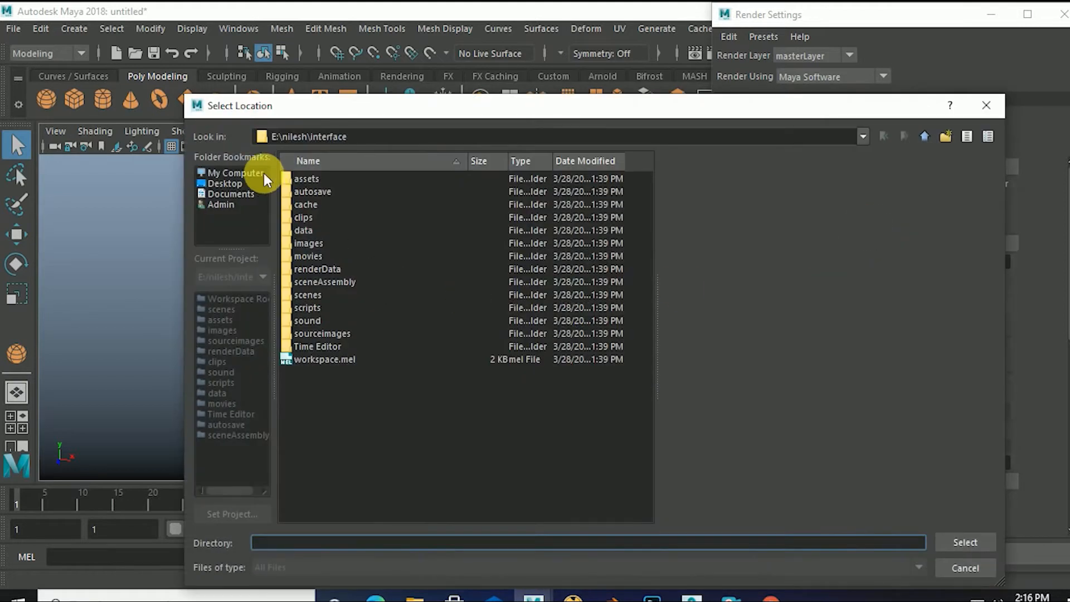
pyautogui.click(240, 173)
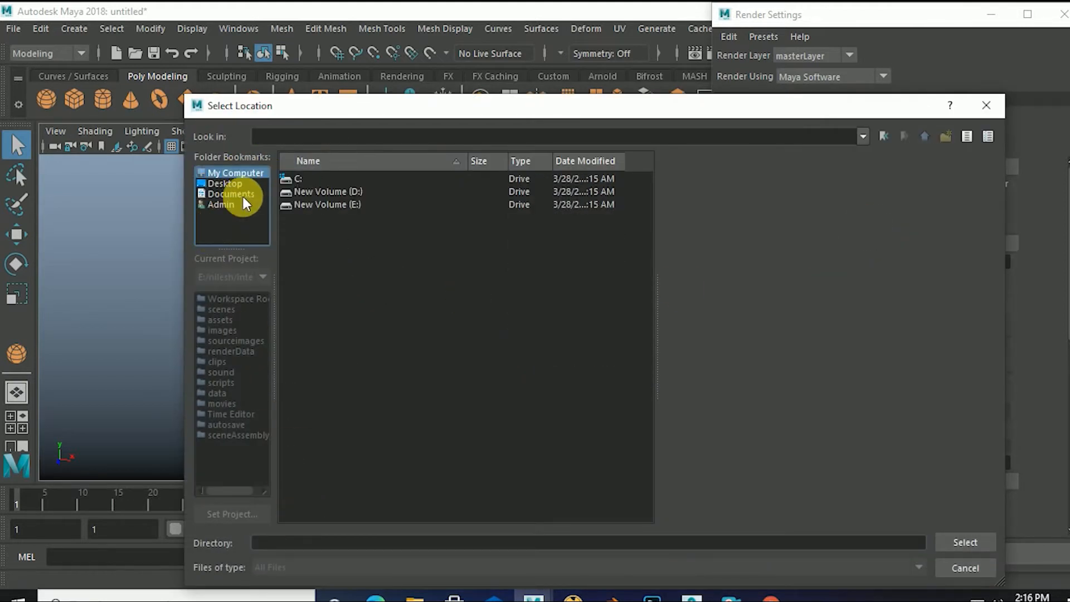
pyautogui.doubleClick(320, 204)
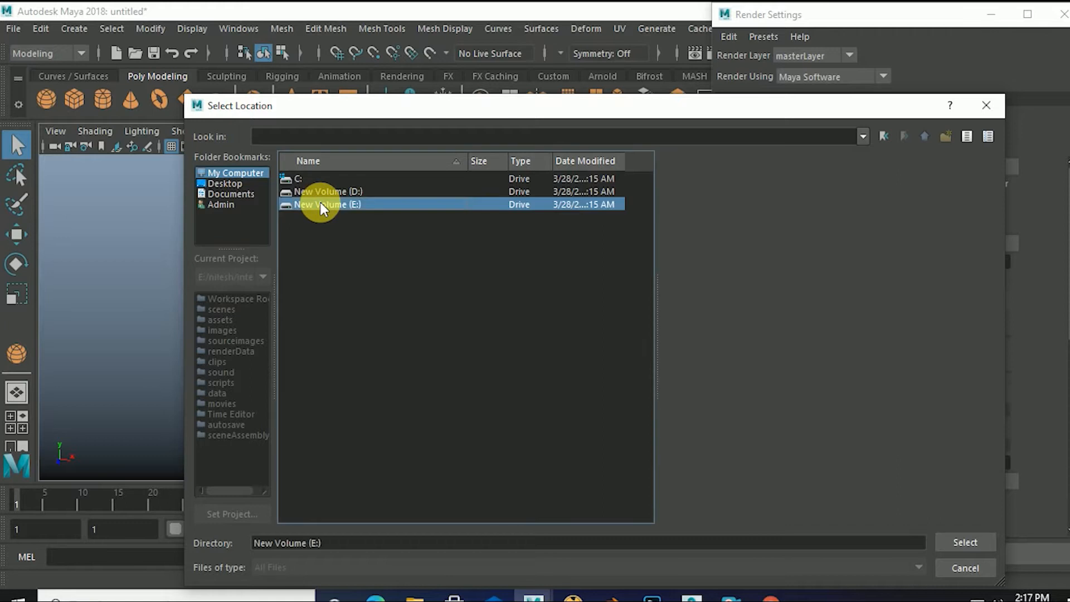
pyautogui.click(975, 571)
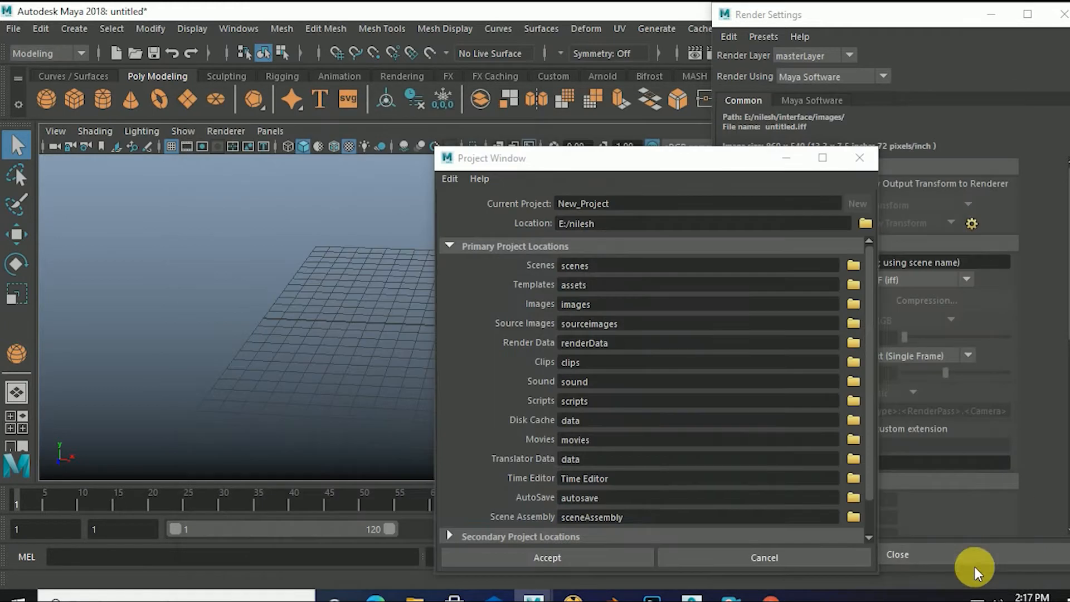
pyautogui.click(856, 160)
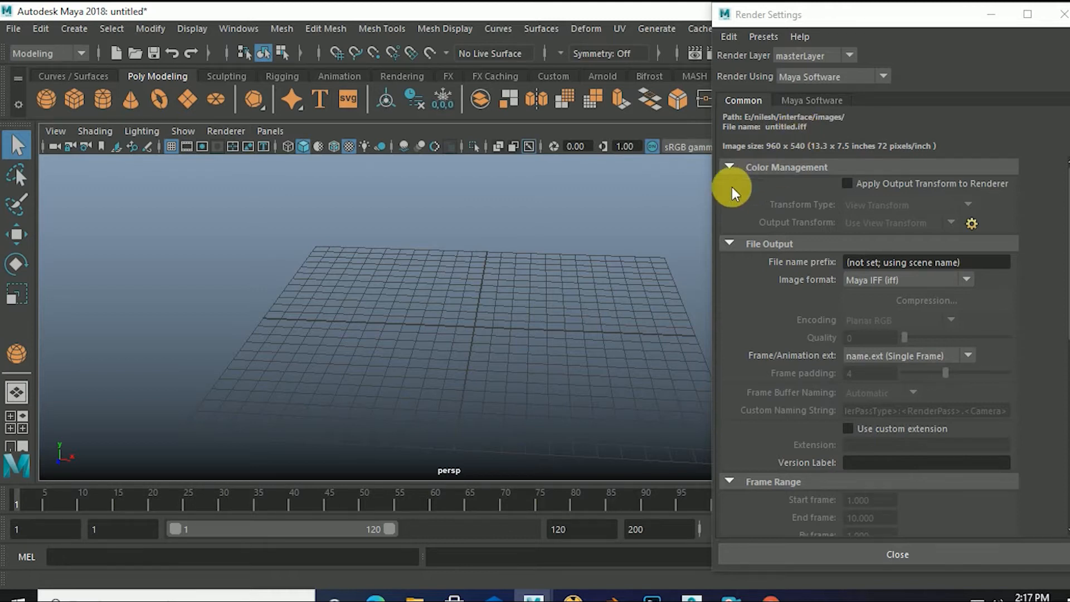
# Collapse all expanded sections of the Common render settings, from Color Management to Image Size.
pyautogui.click(730, 165)
pyautogui.scroll(-5, 729, 190)
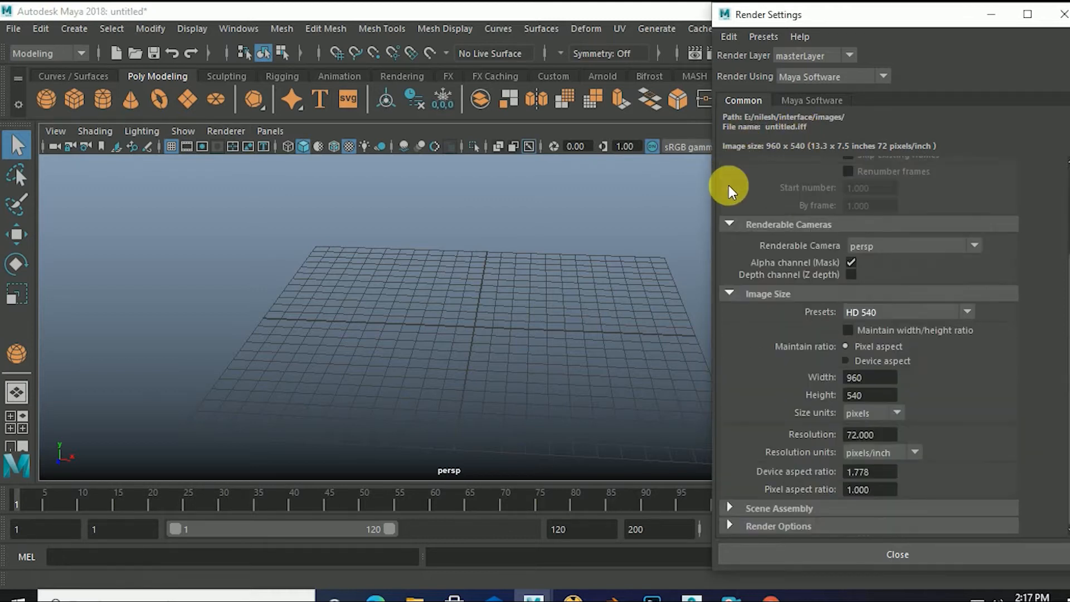
pyautogui.click(729, 224)
pyautogui.click(730, 289)
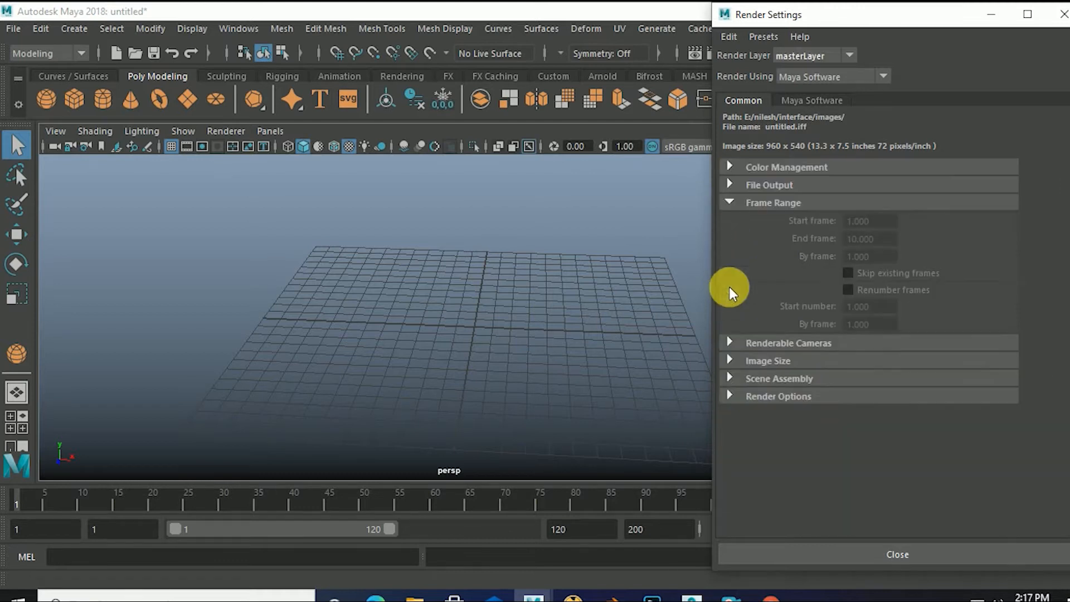
pyautogui.click(727, 200)
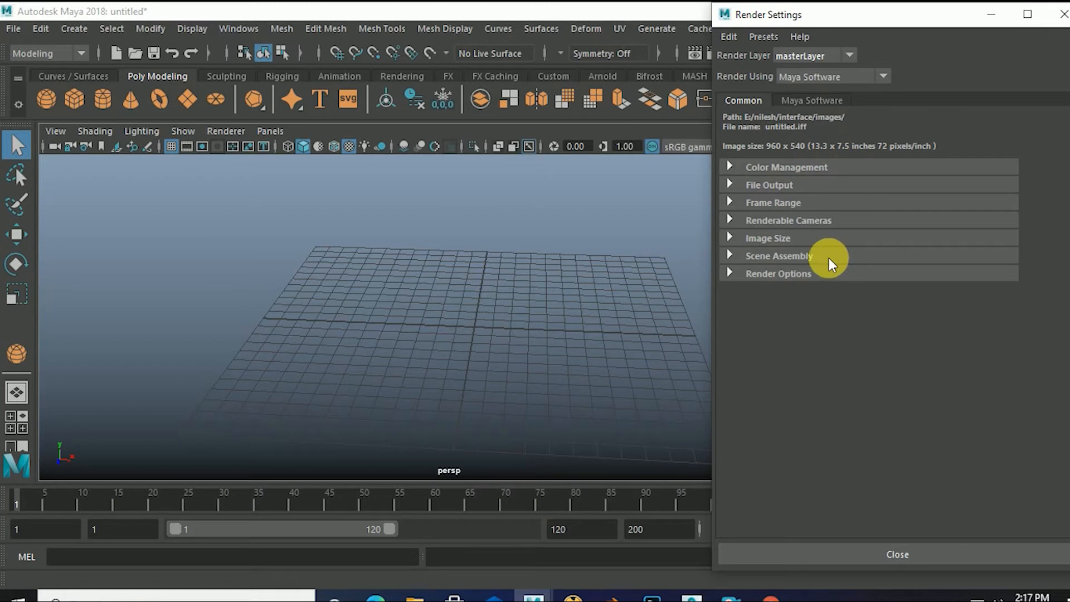
# Collapse the Anti-aliasing Quality, Raytracing Quality and Motion Blur sections of the Maya Software settings.
pyautogui.click(788, 101)
pyautogui.click(730, 117)
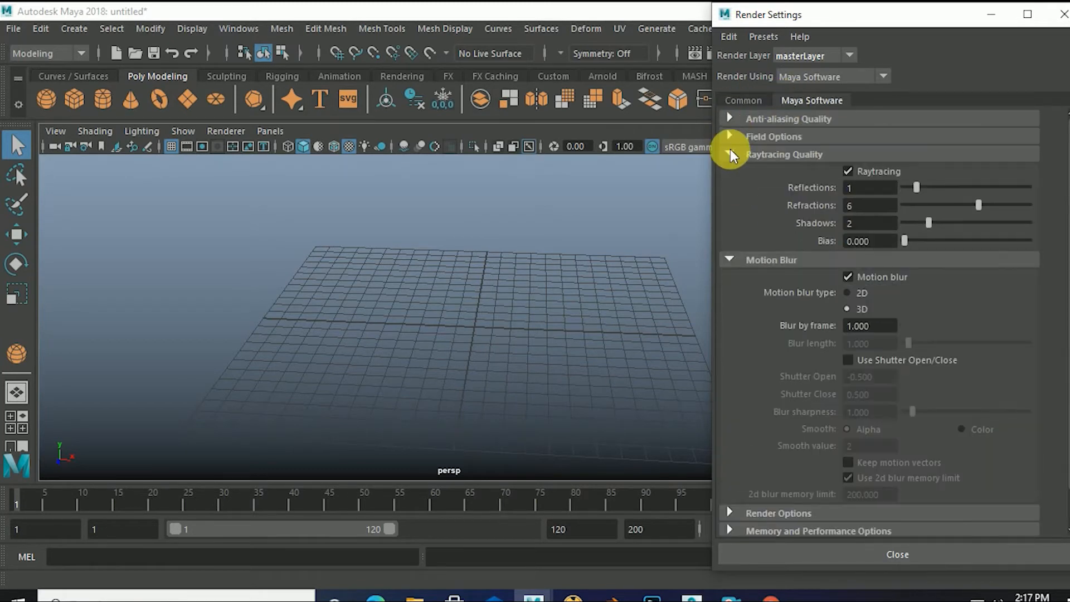
pyautogui.click(730, 151)
pyautogui.click(733, 174)
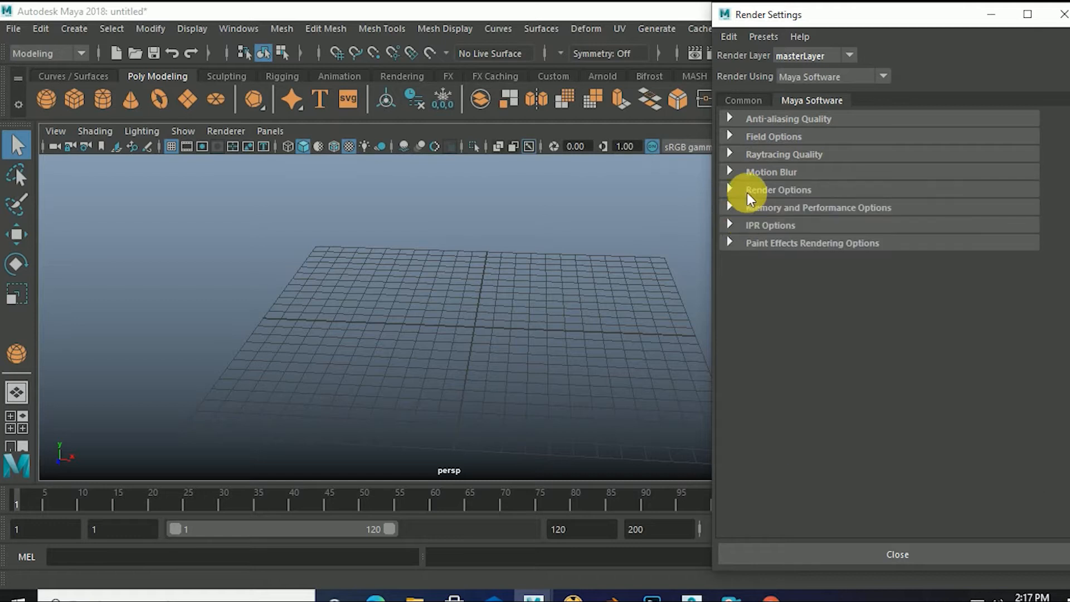
# Compare the section lists of the Common and Maya Software settings and inspect the Color Management options.
pyautogui.click(746, 102)
pyautogui.click(797, 100)
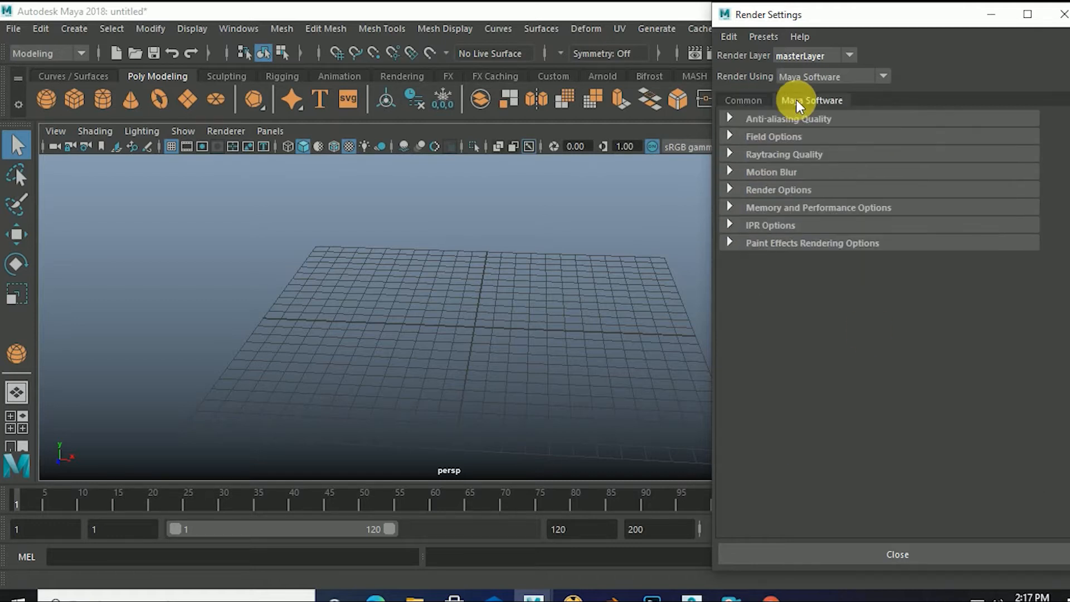
pyautogui.click(747, 101)
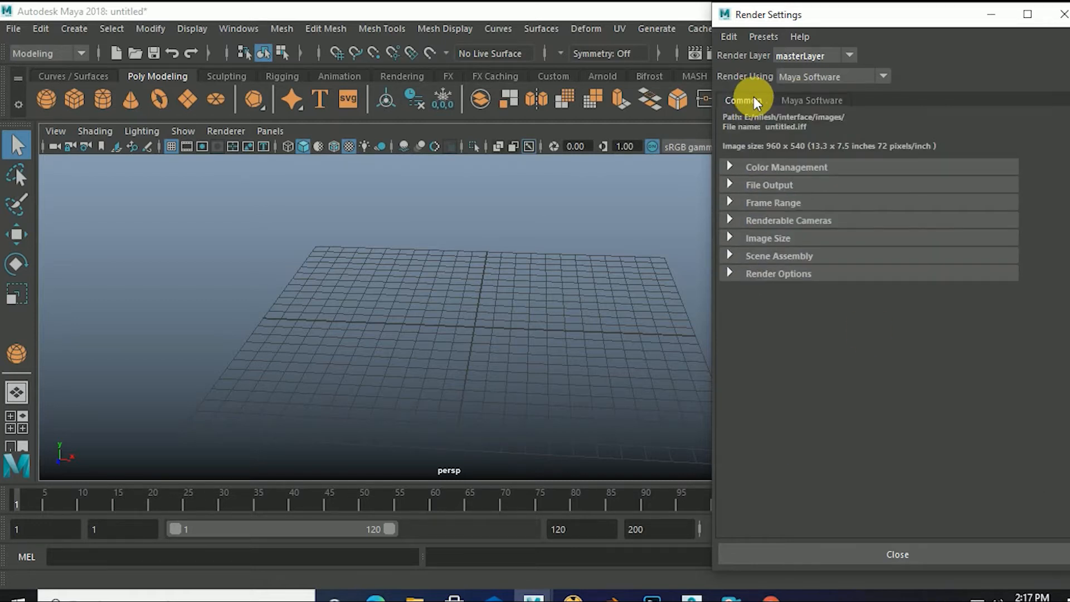
pyautogui.click(817, 101)
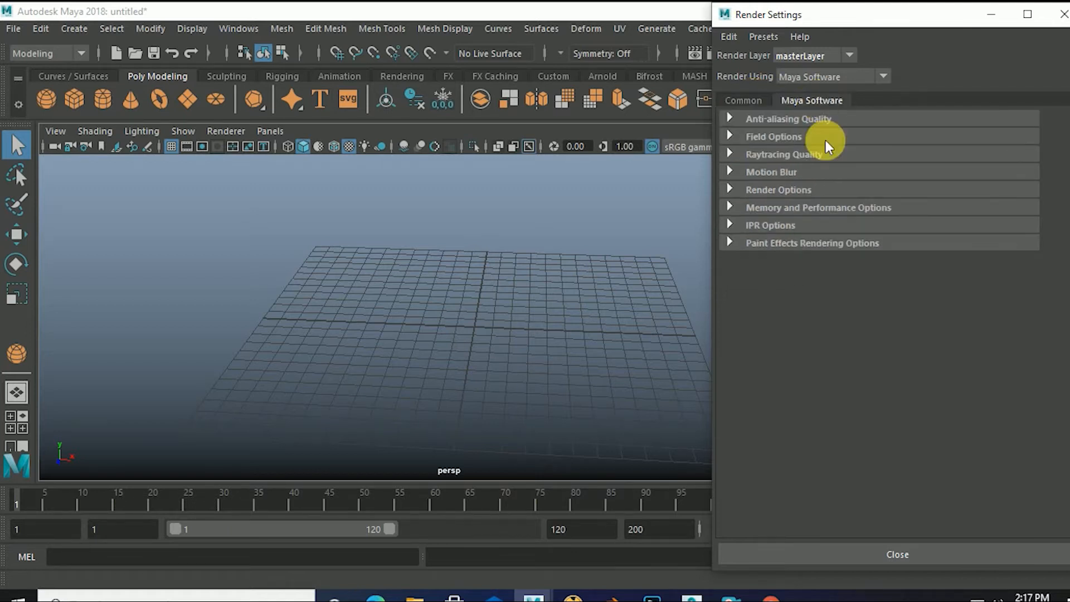
pyautogui.click(750, 100)
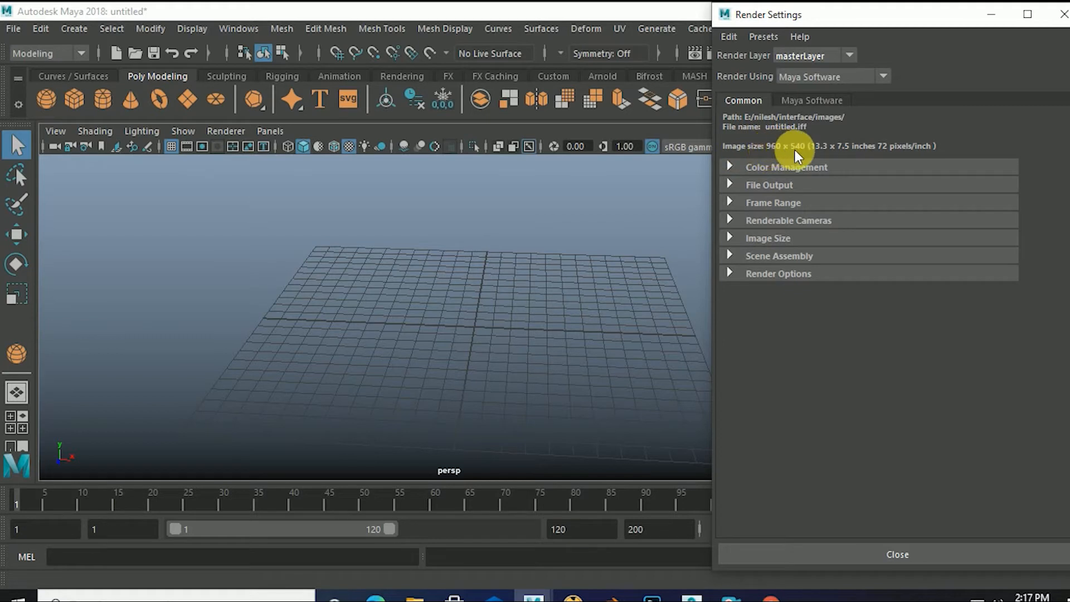
pyautogui.click(736, 168)
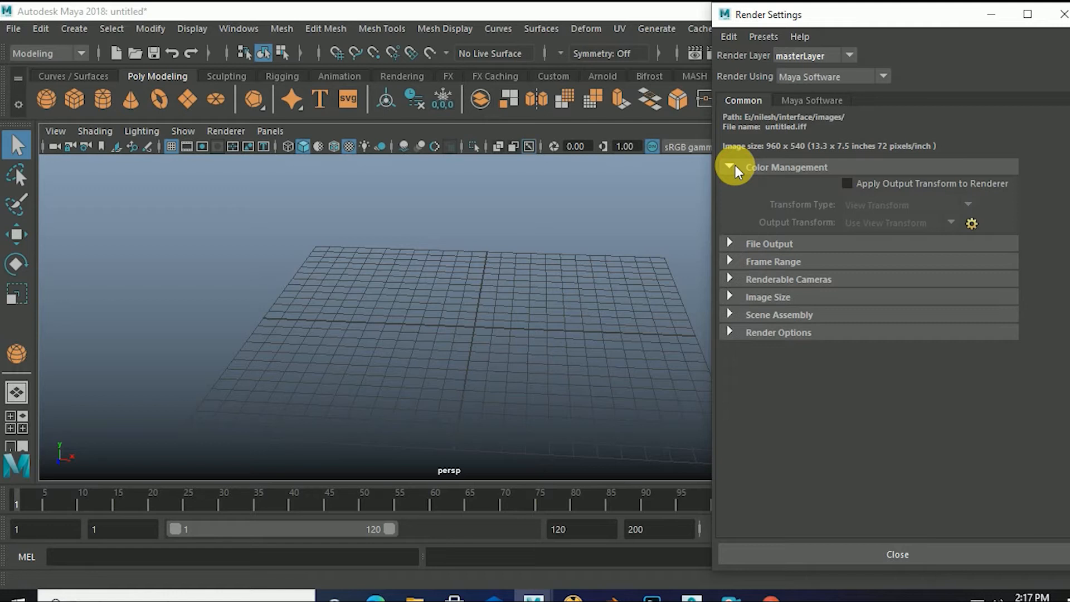
pyautogui.click(735, 165)
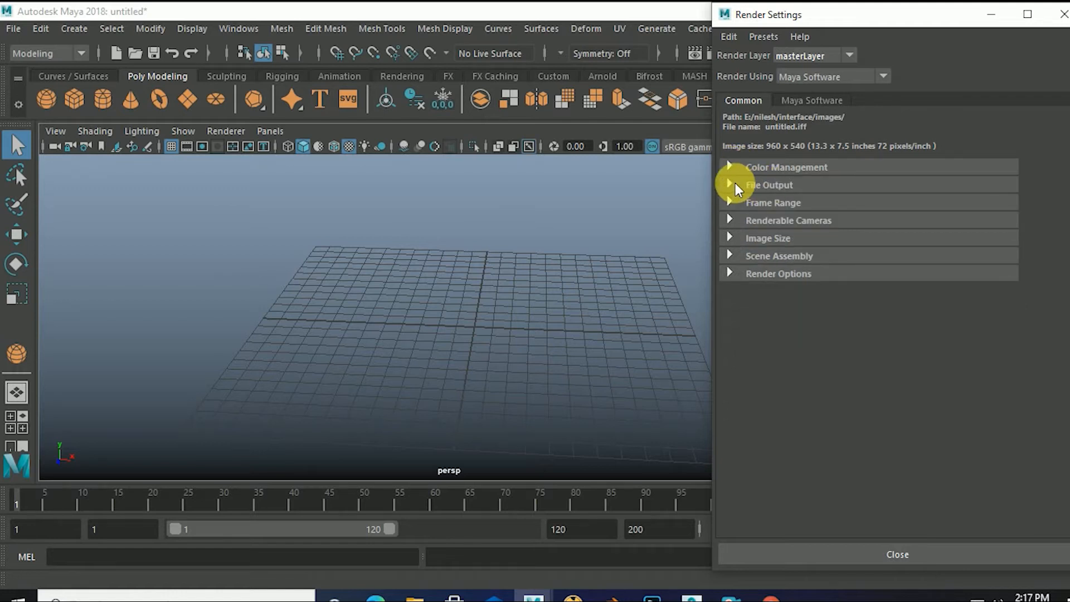
# Set the image format to JPEG (jpg) in the File Output settings after going through the available formats.
pyautogui.click(735, 184)
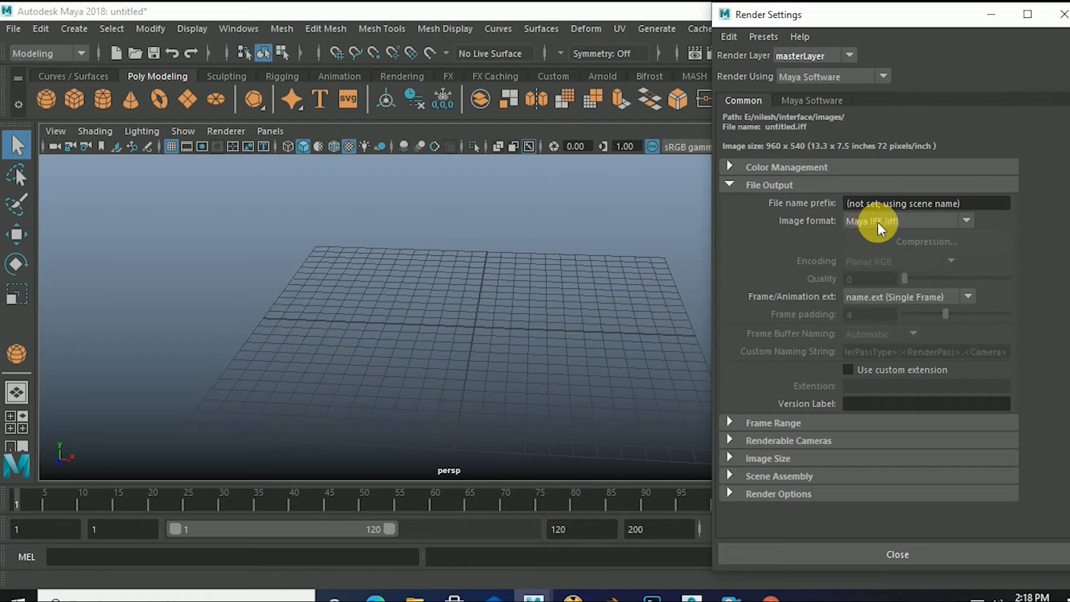
pyautogui.click(965, 219)
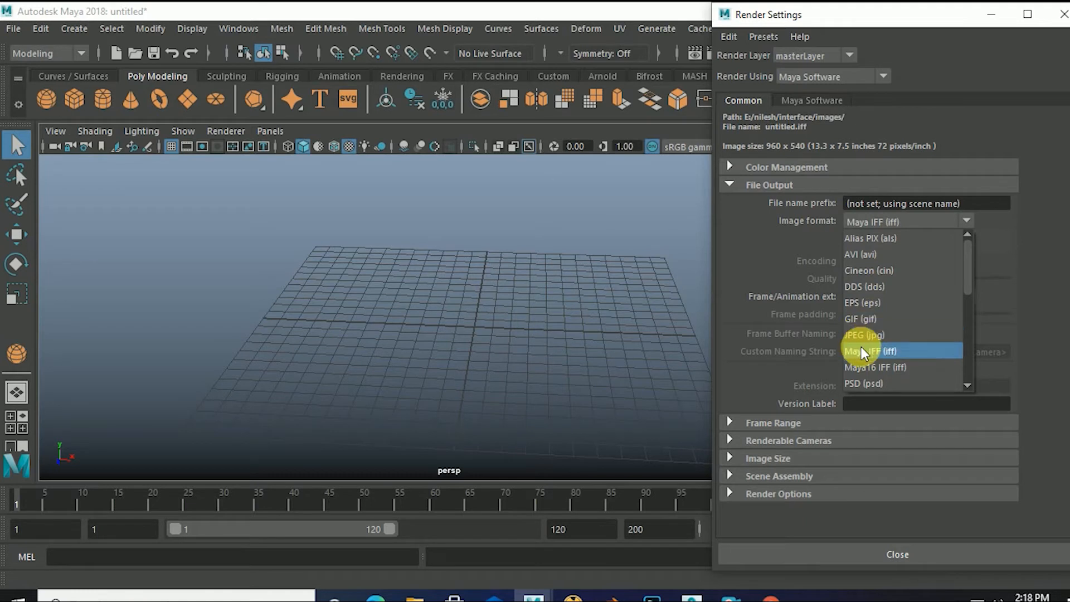
pyautogui.scroll(-1, 860, 362)
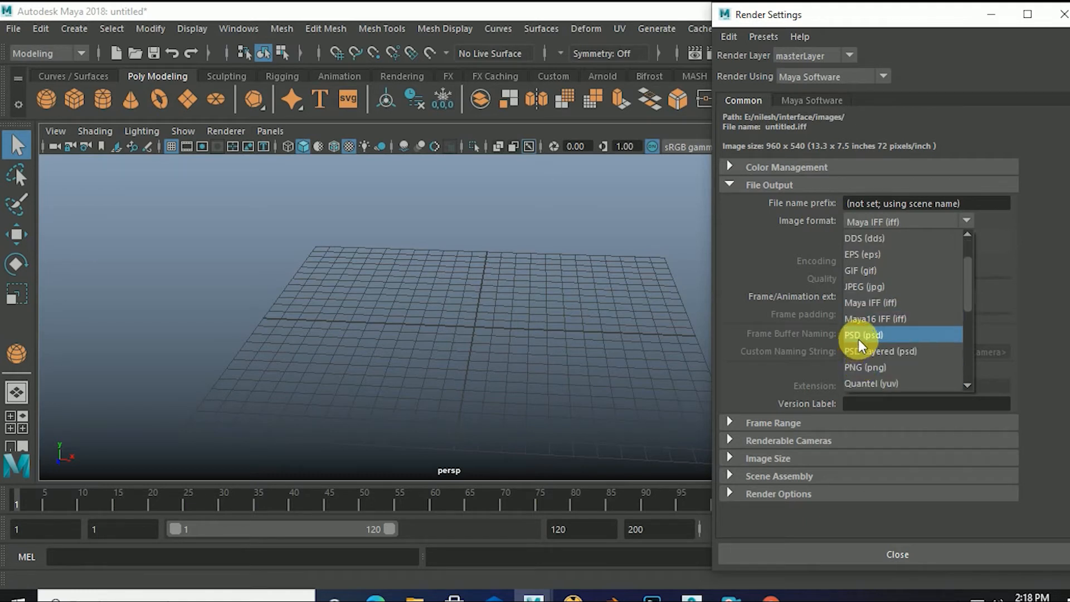
pyautogui.scroll(-1, 865, 371)
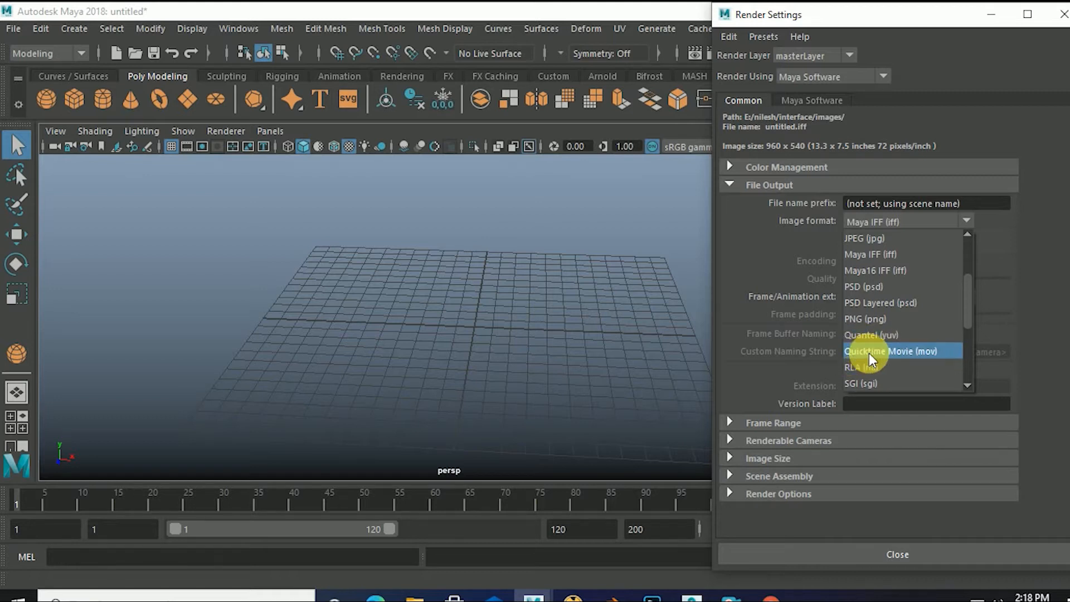
pyautogui.scroll(-1, 873, 379)
pyautogui.scroll(-1, 871, 382)
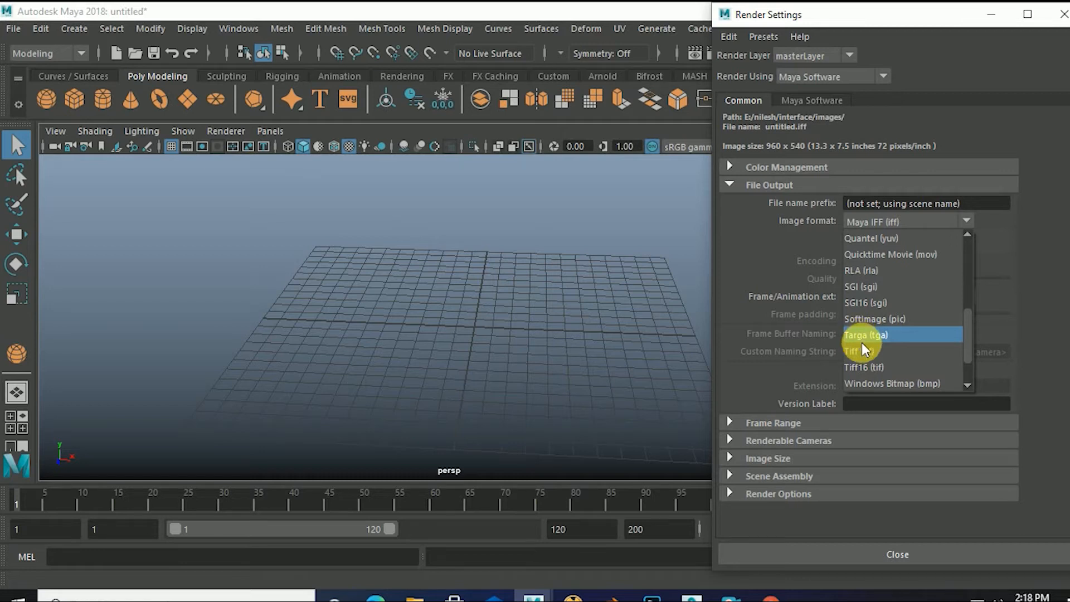
pyautogui.scroll(2, 863, 351)
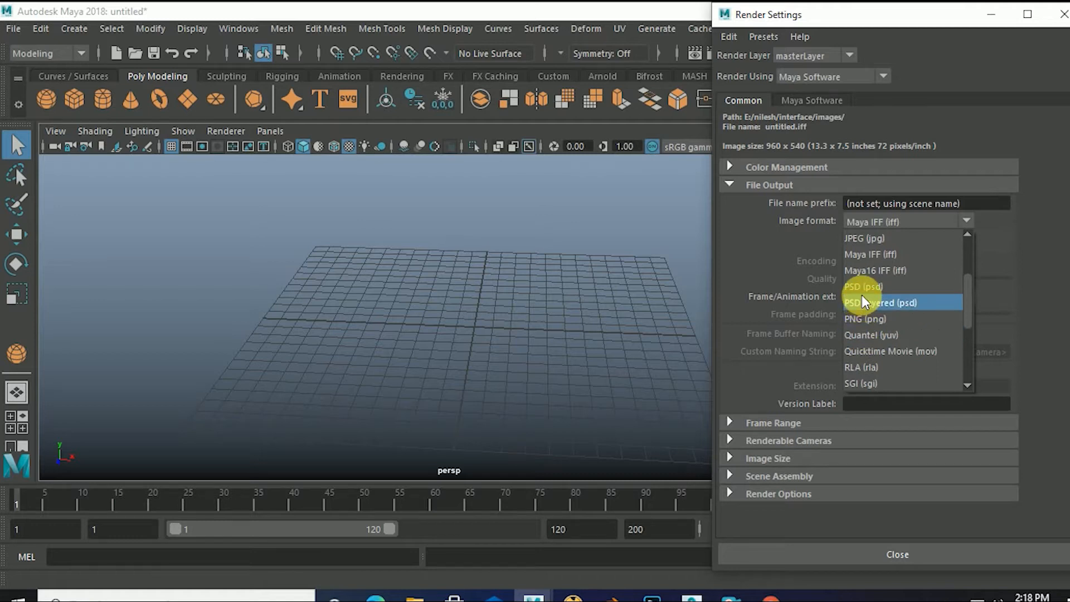
pyautogui.scroll(1, 861, 324)
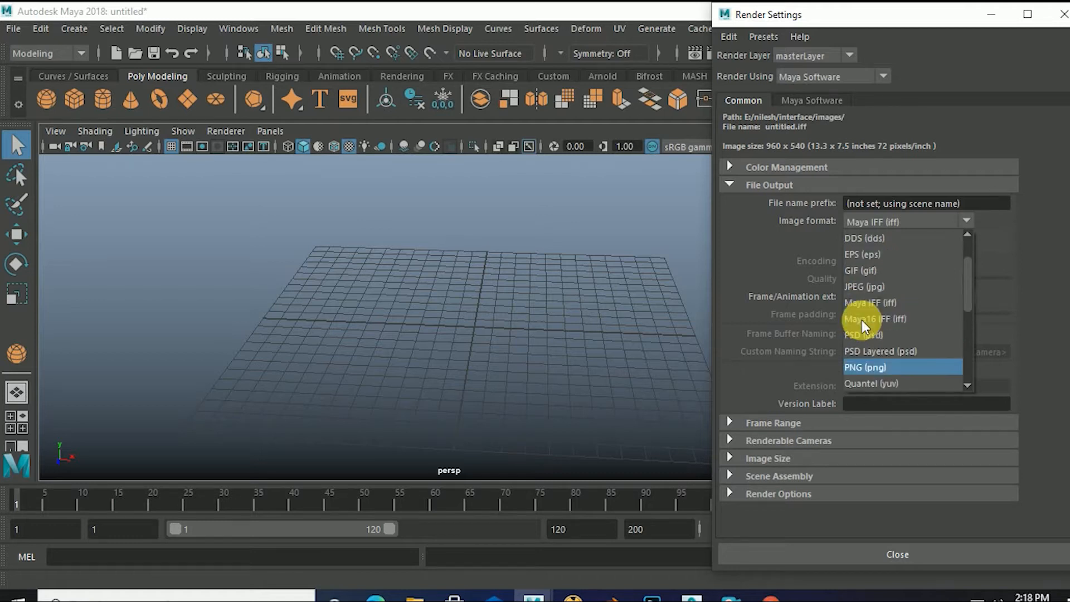
pyautogui.click(860, 286)
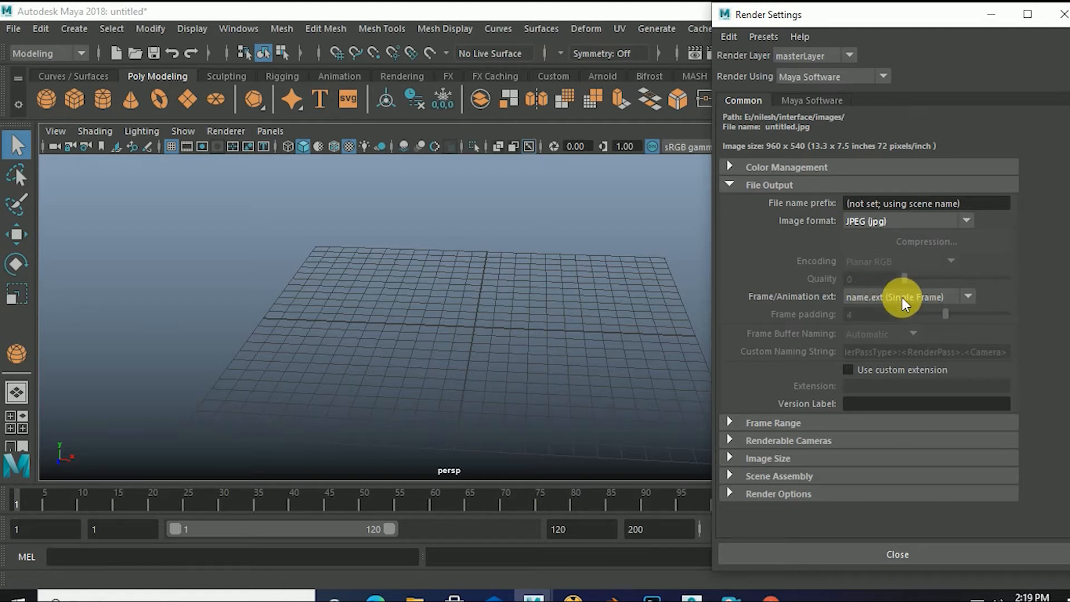
# Set the frame/animation extension to name.#.ext and the frame padding to 3.
pyautogui.click(968, 297)
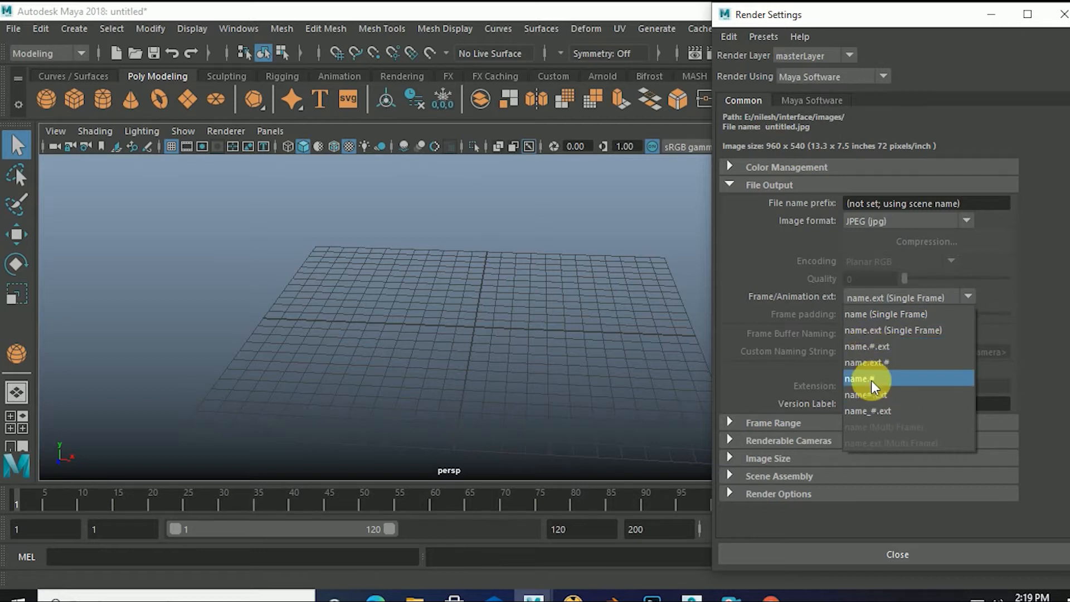
pyautogui.click(878, 348)
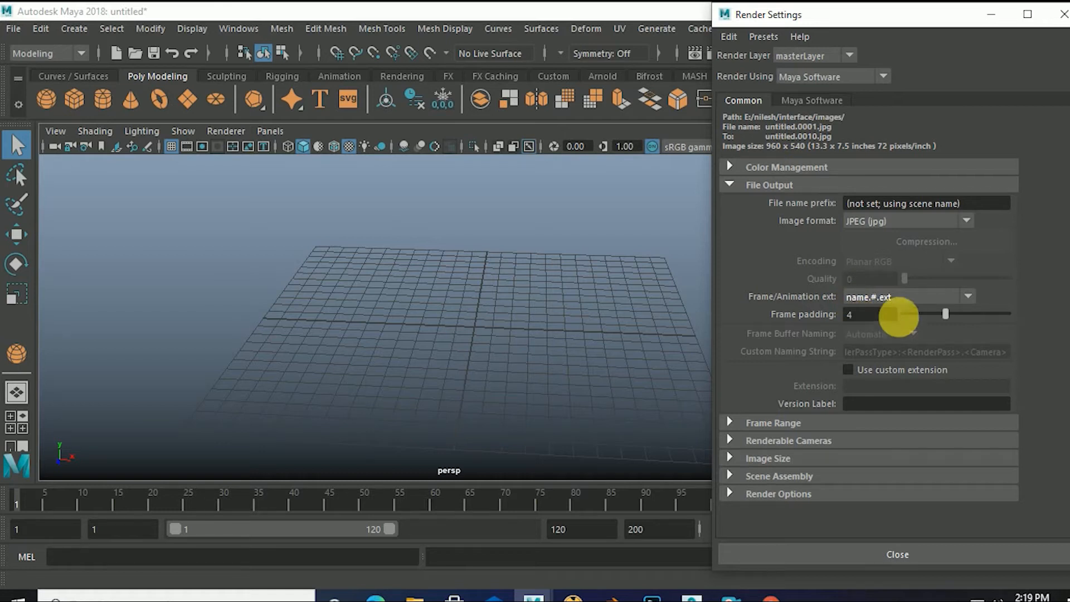
pyautogui.moveTo(945, 316); pyautogui.dragTo(938, 314)
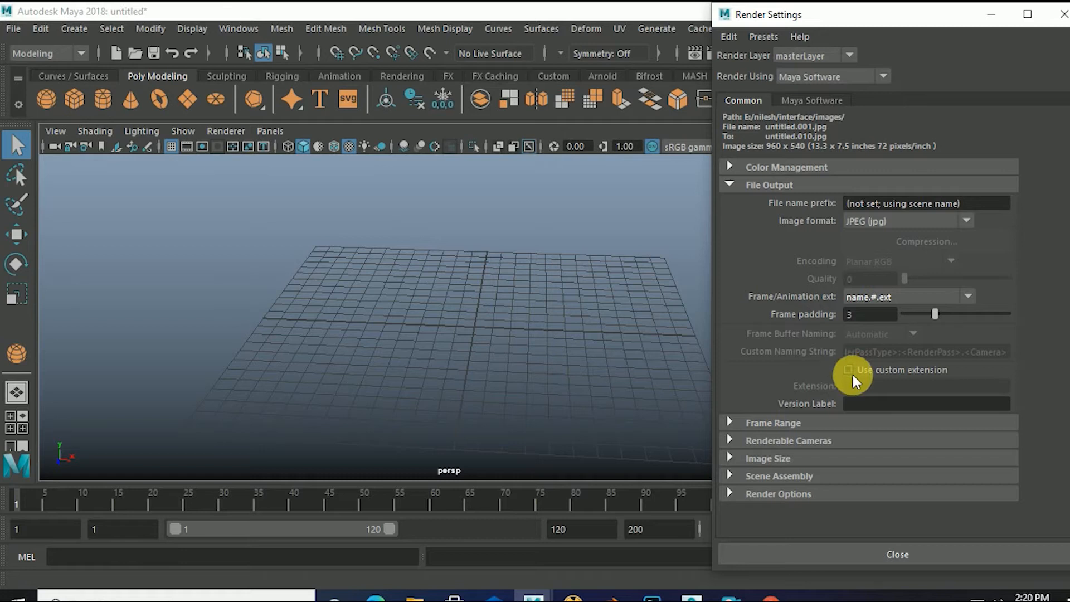
# Expand the Frame Range settings and enter a By frame value of 2.
pyautogui.click(730, 421)
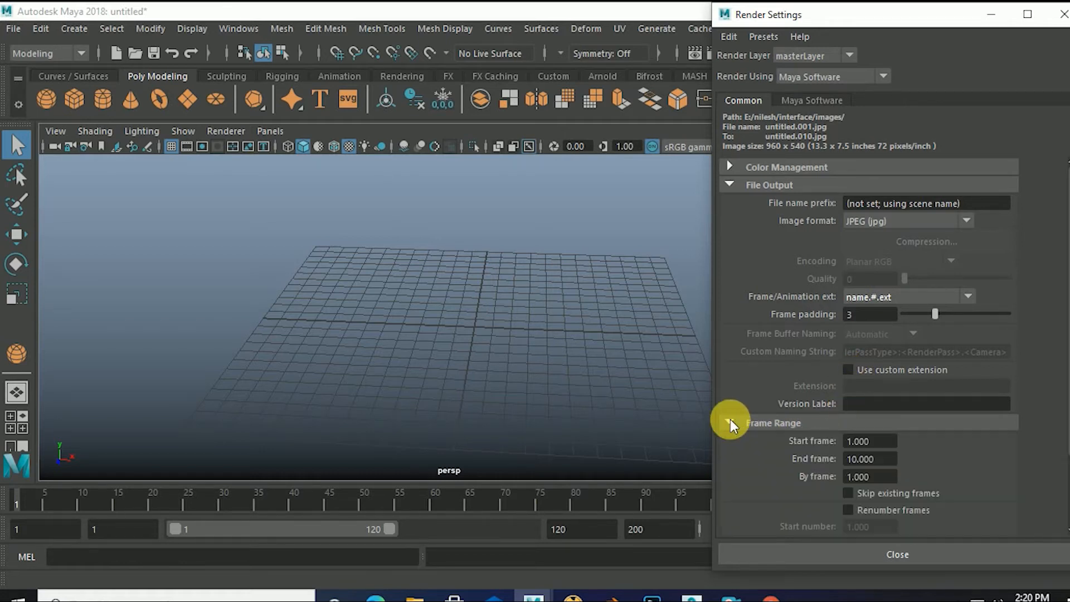
pyautogui.scroll(-3, 736, 405)
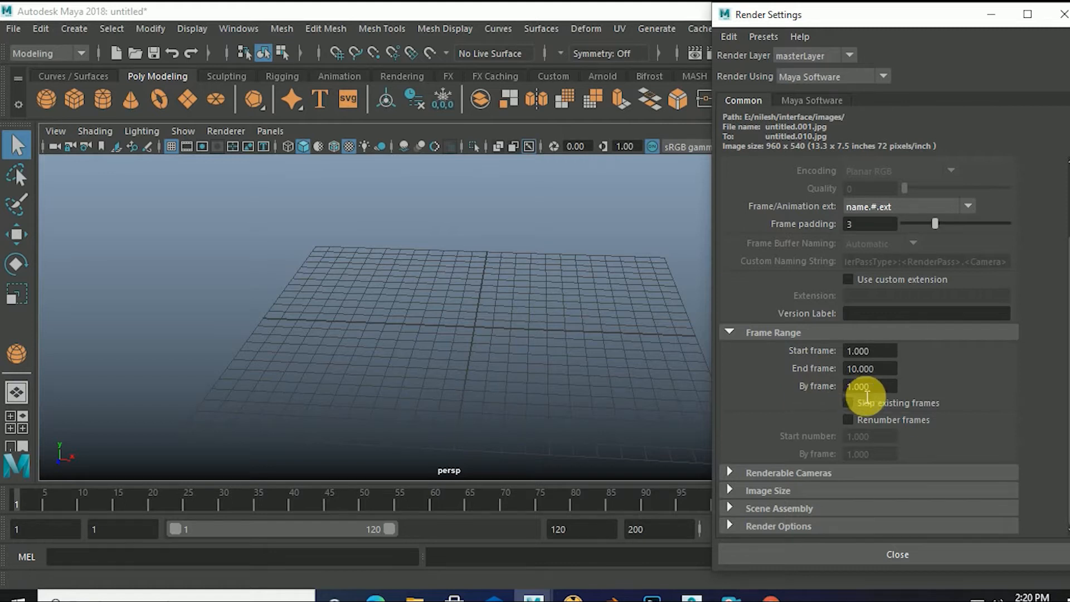
pyautogui.moveTo(878, 391); pyautogui.dragTo(845, 396)
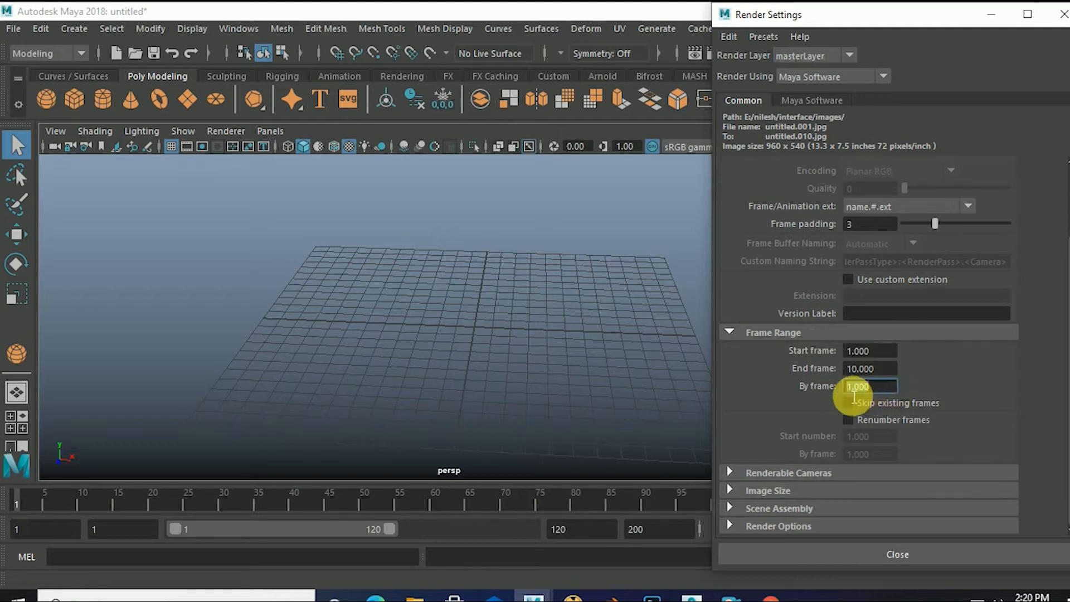
pyautogui.doubleClick(877, 390)
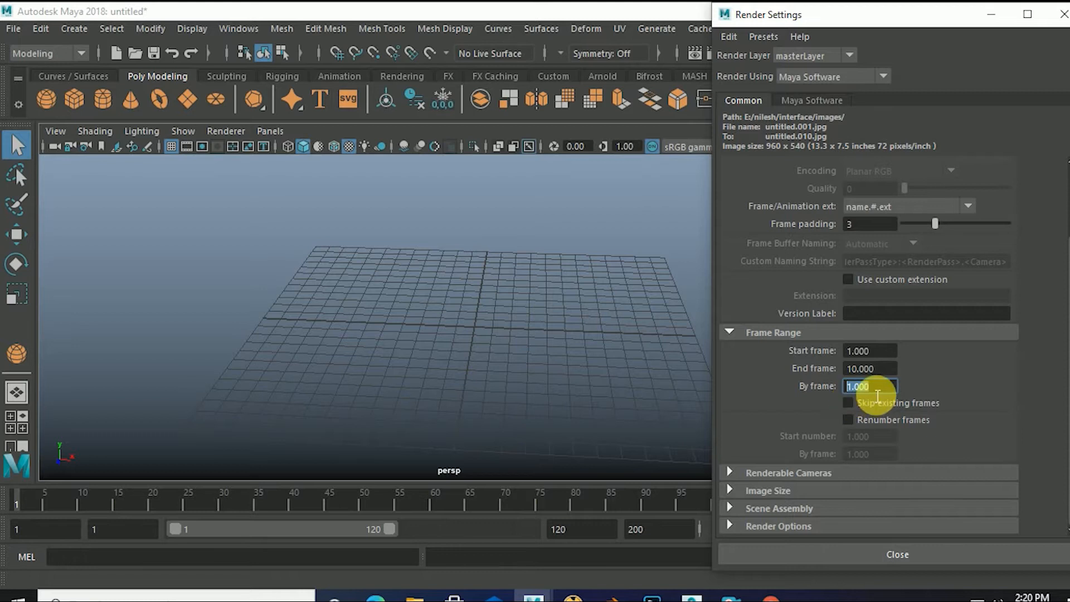
pyautogui.write('2')
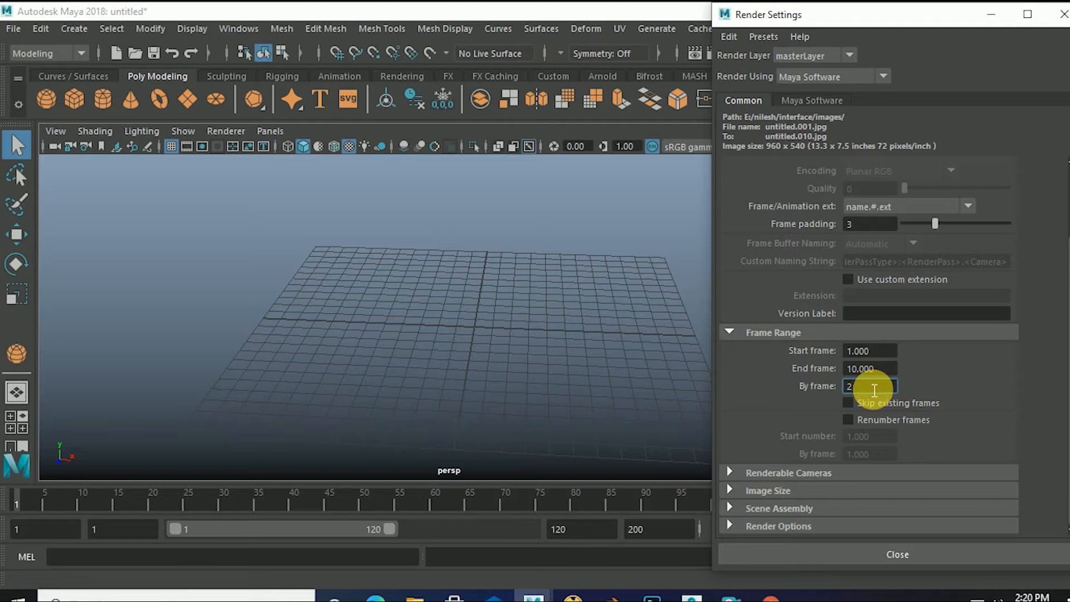
# Set the By frame value of the frame range to 1.
pyautogui.press('BackSpace')
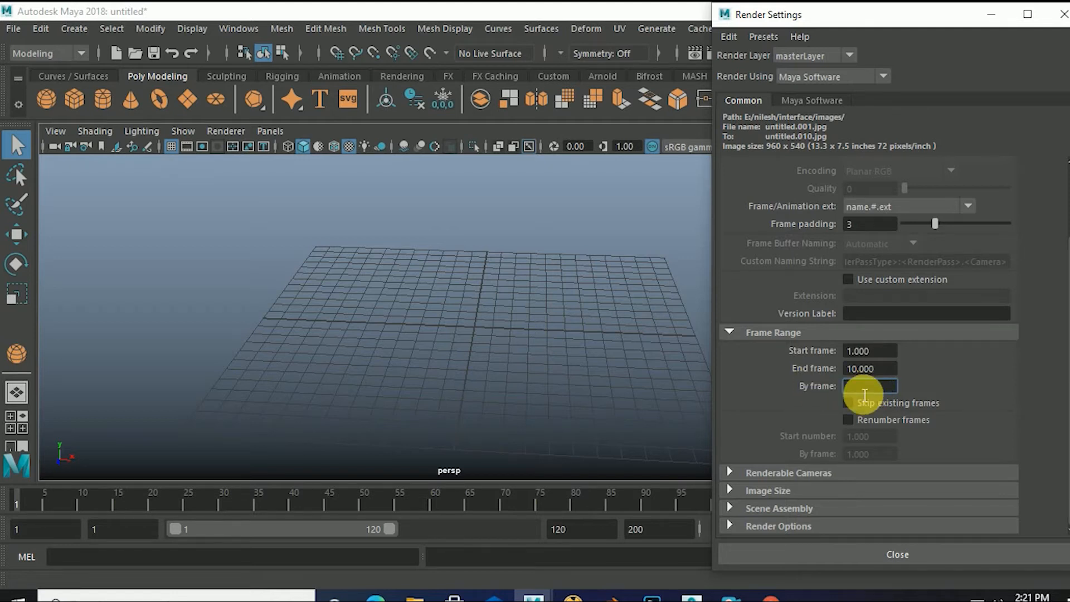
pyautogui.write('1')
pyautogui.press('Return')
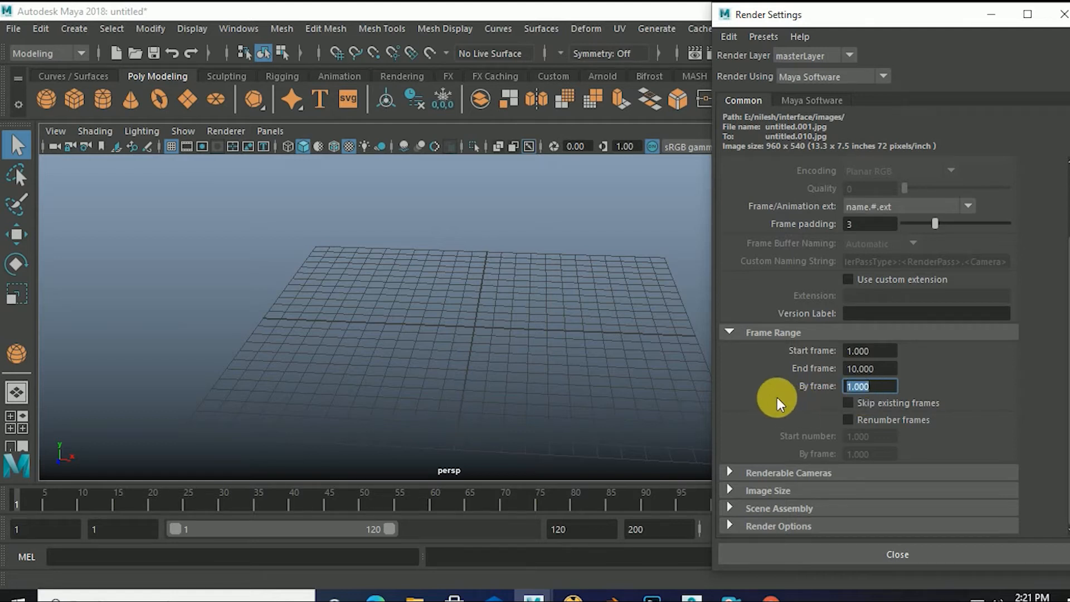
# Expand the Renderable Cameras settings and choose persp as the renderable camera.
pyautogui.click(731, 472)
pyautogui.scroll(-1, 734, 457)
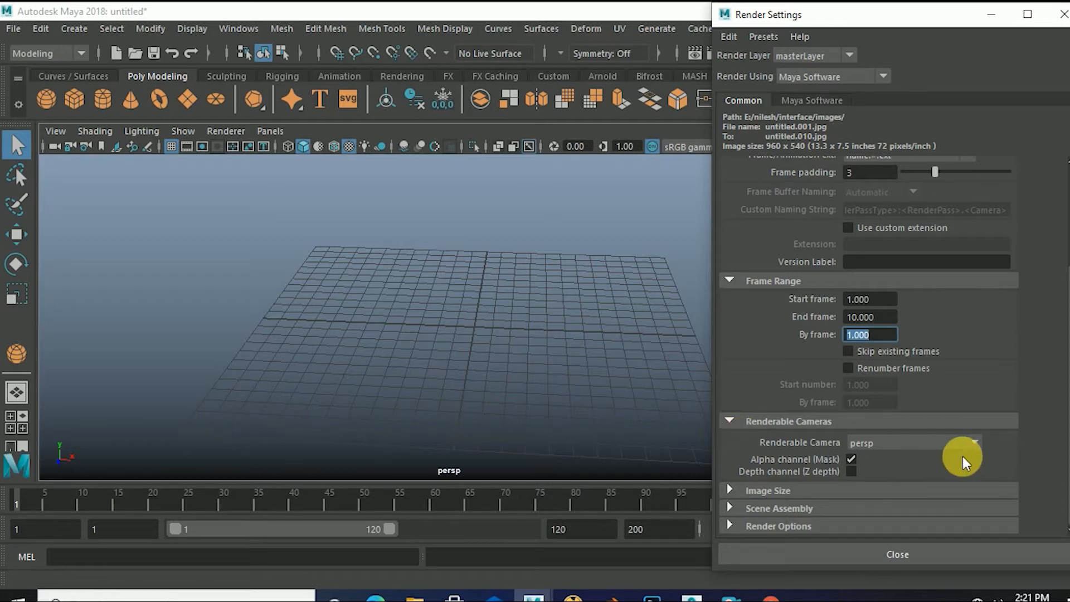
pyautogui.click(974, 442)
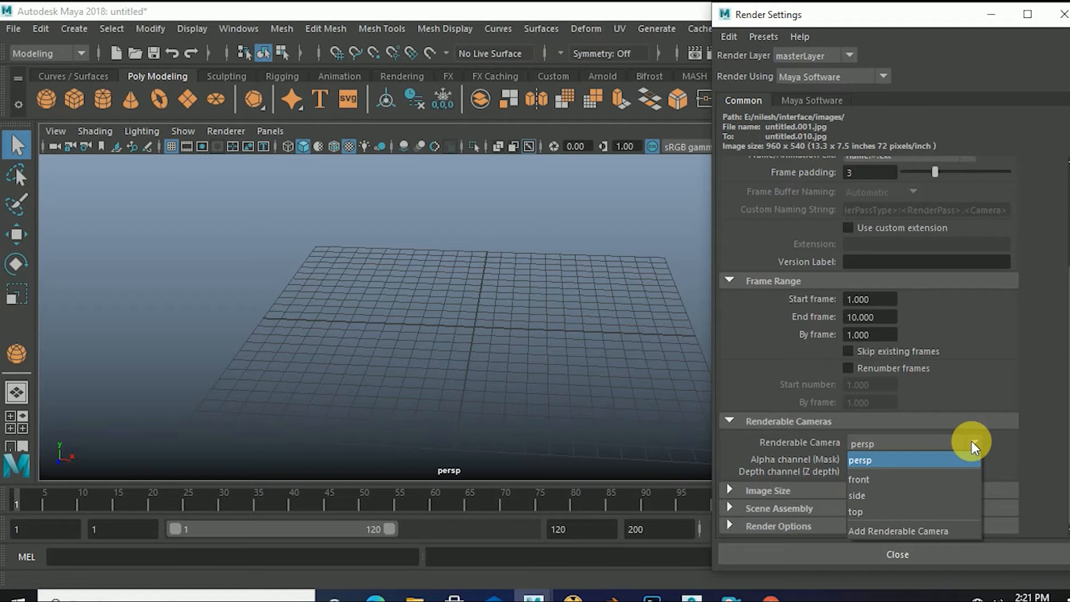
pyautogui.click(885, 461)
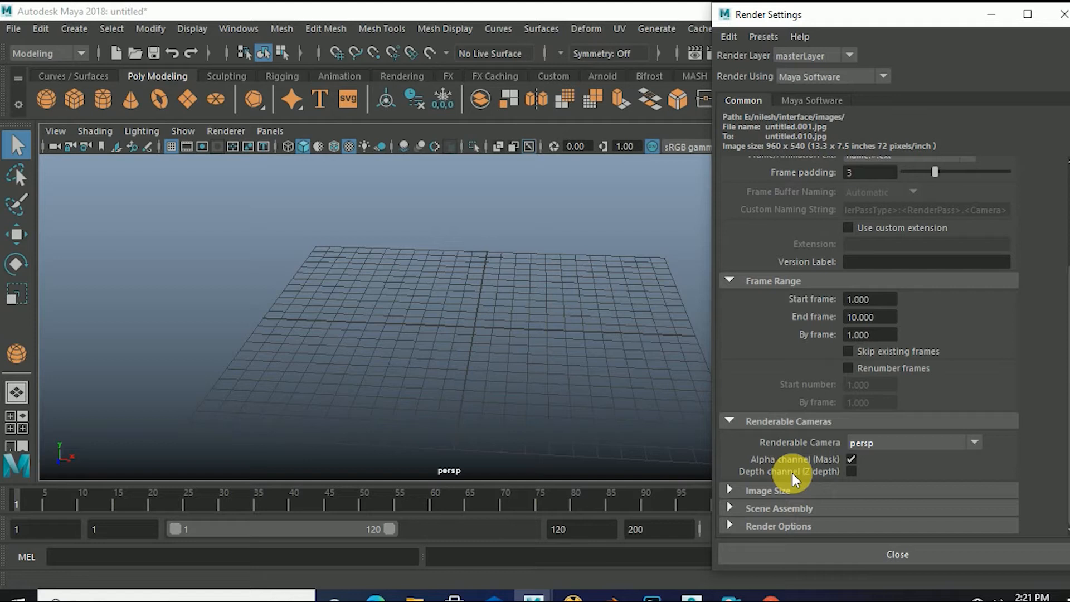
# Expand the Image Size settings and apply the Full 1024 preset.
pyautogui.click(730, 491)
pyautogui.scroll(-5, 740, 477)
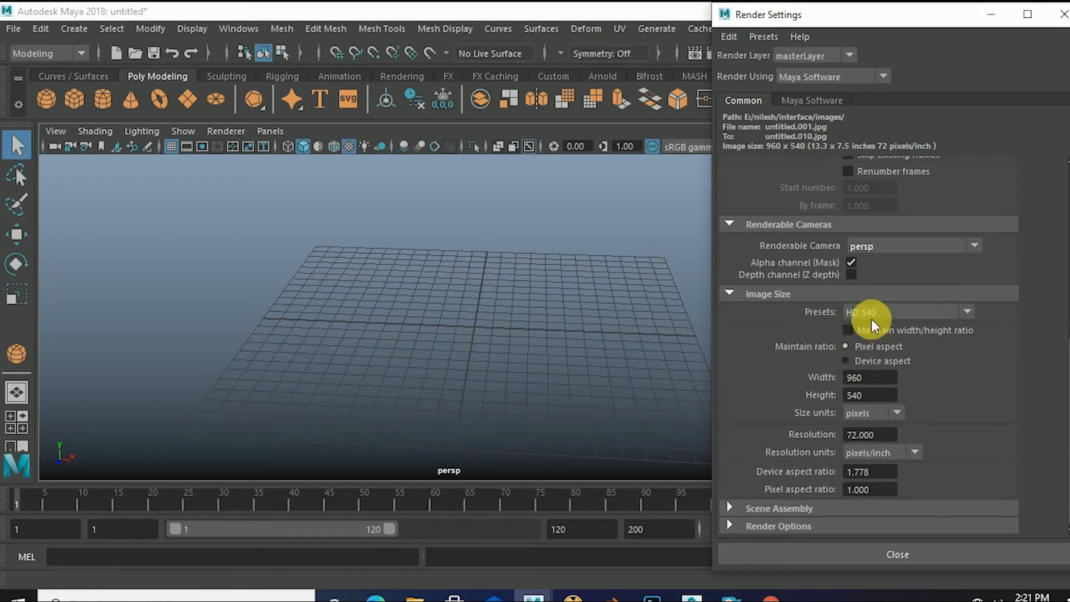
pyautogui.click(968, 312)
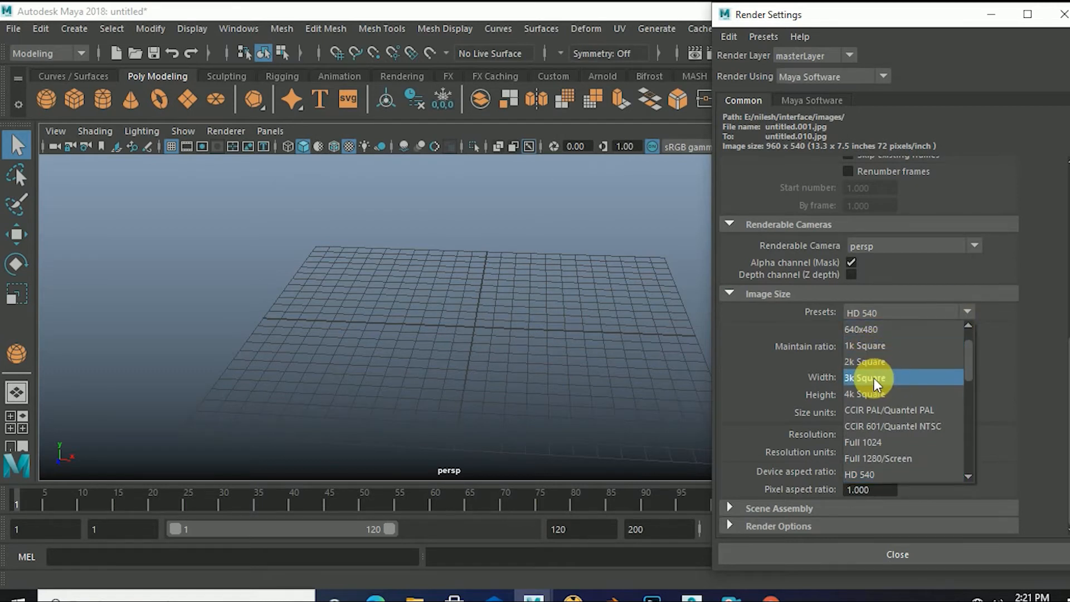
pyautogui.click(865, 444)
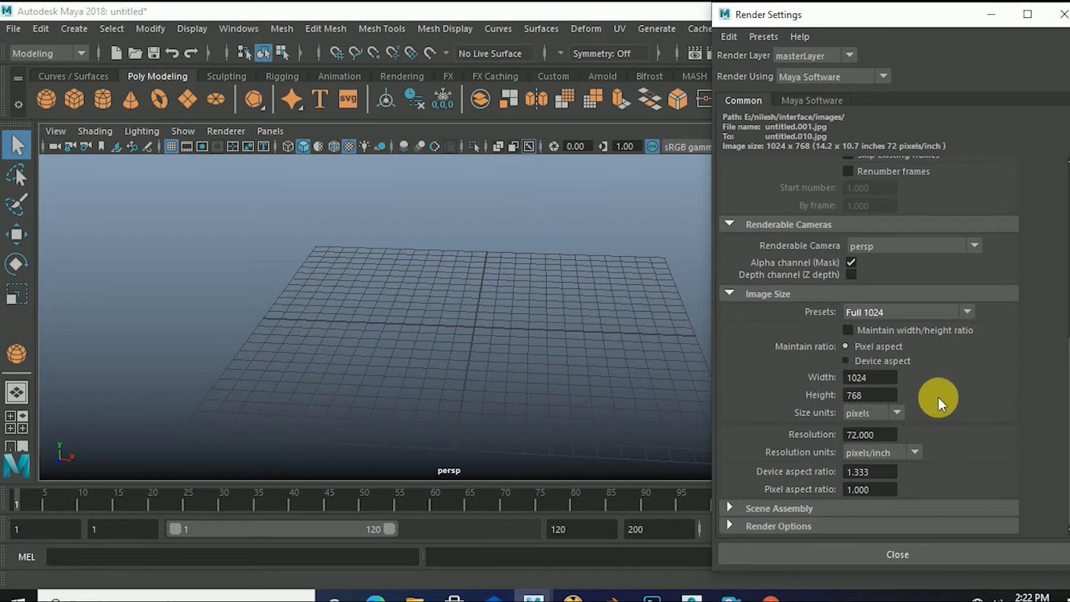
# Look through the image size units and choose pixels/inch as the resolution units.
pyautogui.click(896, 415)
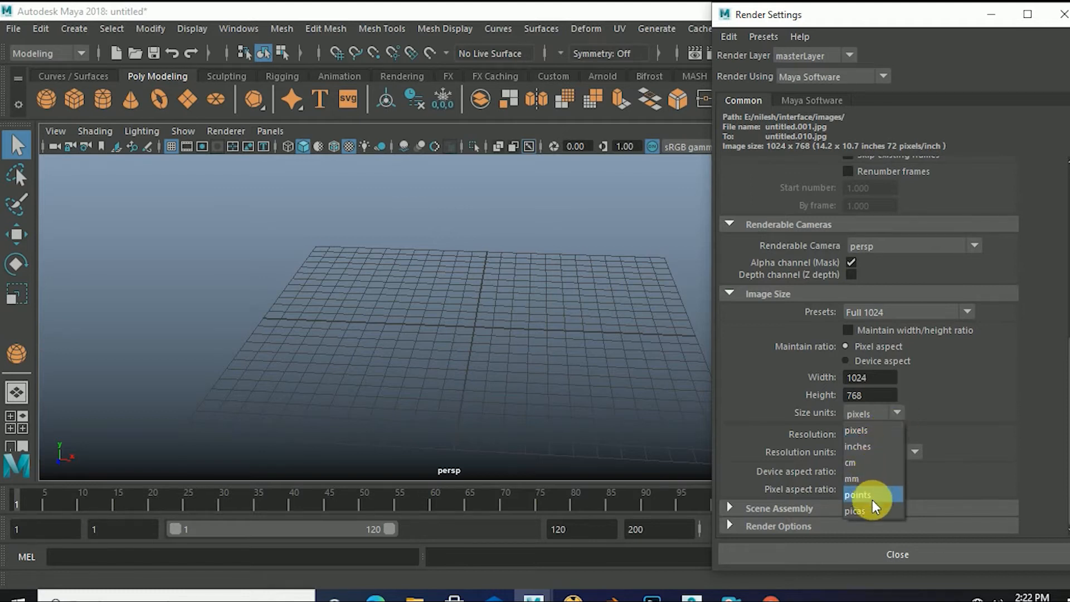
pyautogui.click(899, 417)
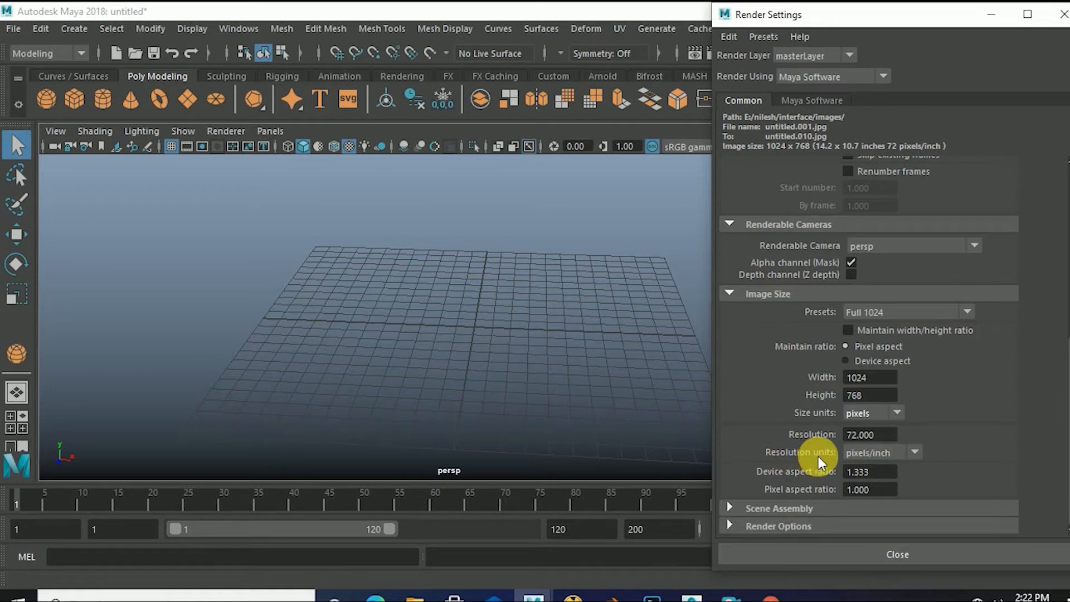
pyautogui.click(917, 451)
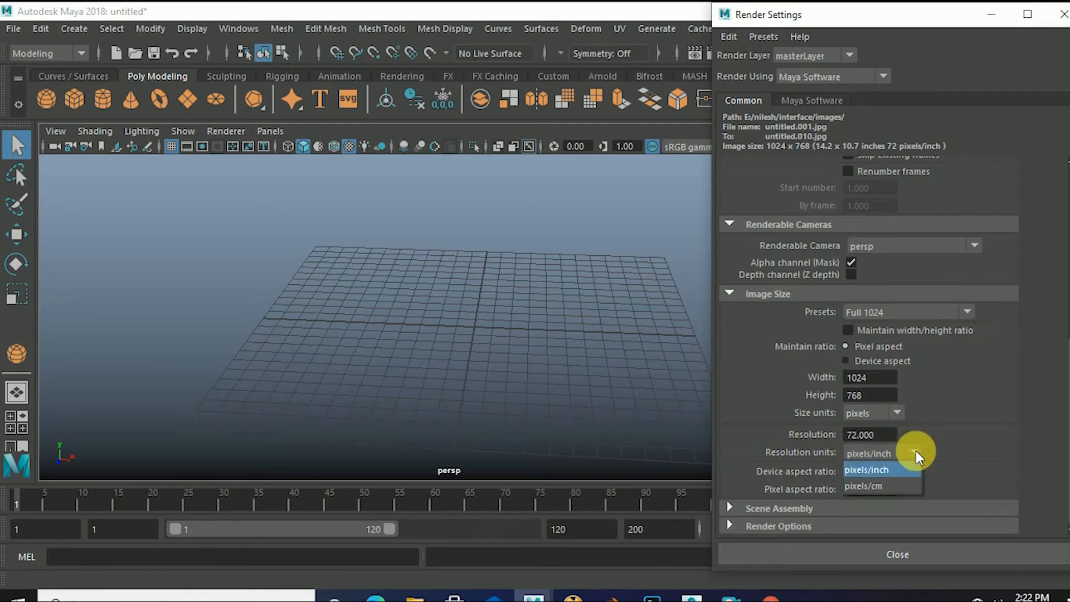
pyautogui.click(870, 470)
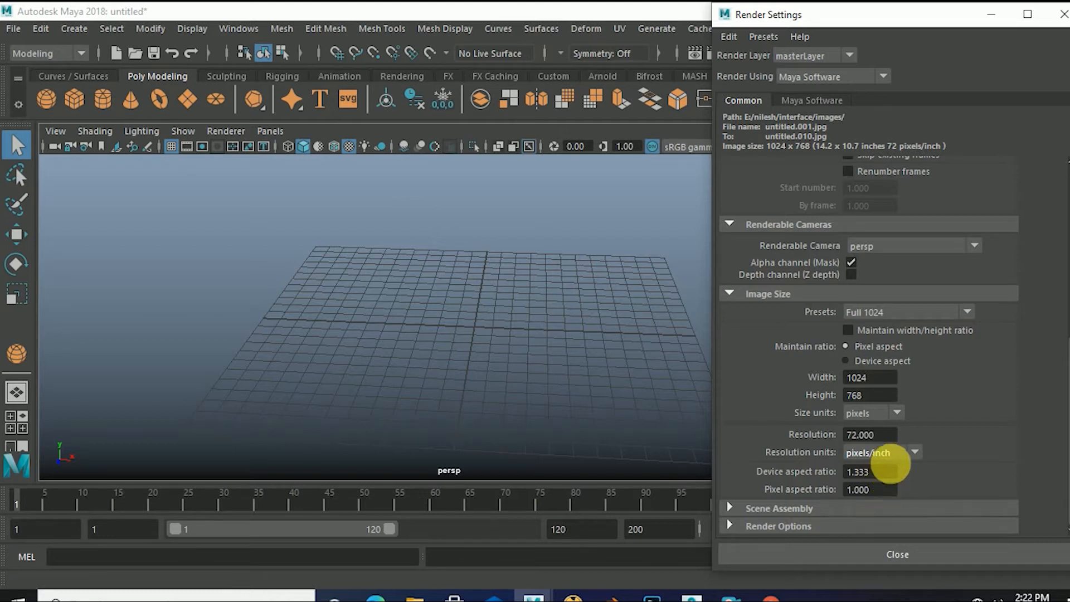
# Set the device aspect ratio of the image size to 1.777.
pyautogui.moveTo(878, 474); pyautogui.dragTo(842, 482)
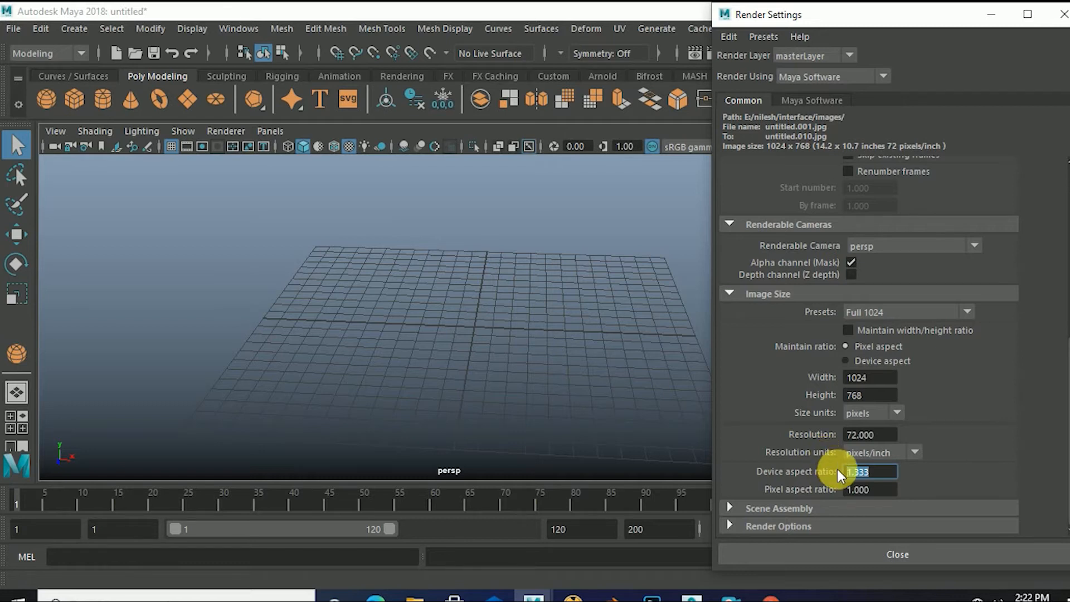
pyautogui.click(882, 479)
pyautogui.moveTo(882, 480); pyautogui.dragTo(850, 480)
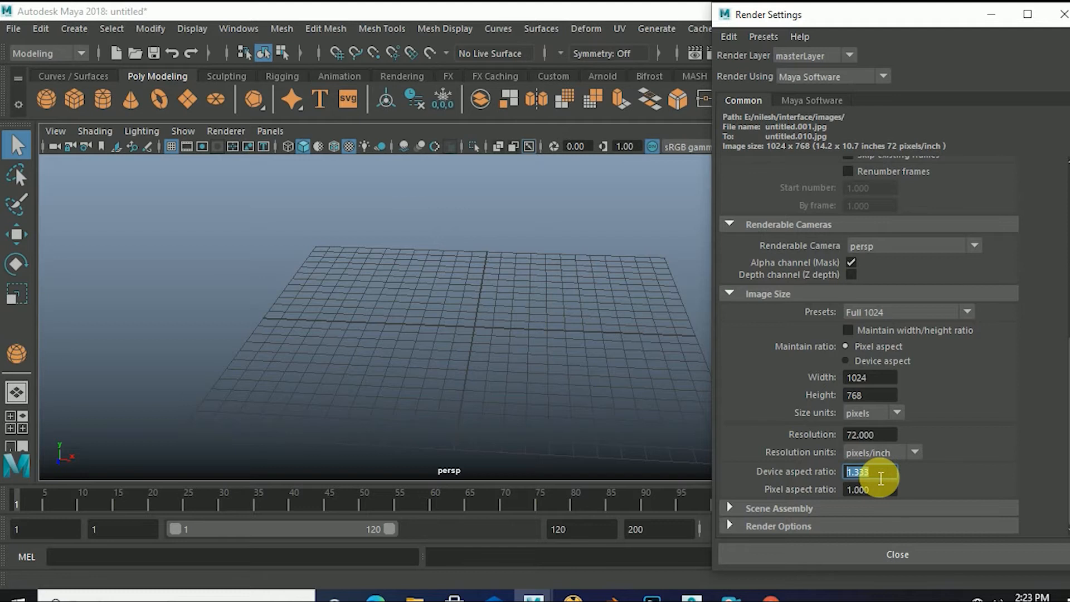
pyautogui.write('1.77')
pyautogui.write('7')
pyautogui.press('Return')
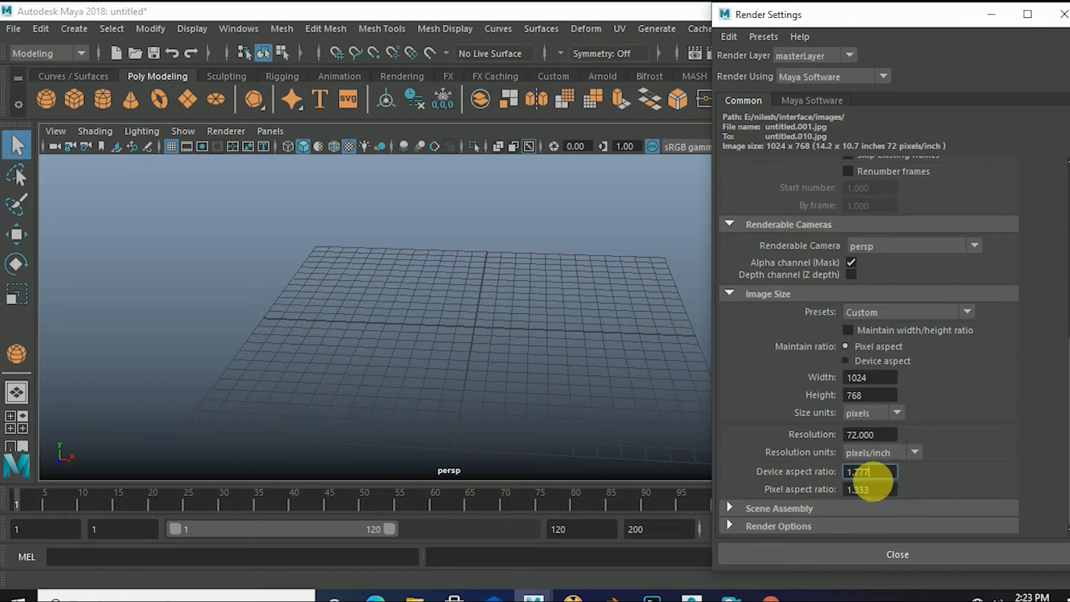
# Set the device aspect ratio to 1.331 and expand the Scene Assembly settings.
pyautogui.moveTo(880, 477); pyautogui.dragTo(845, 480)
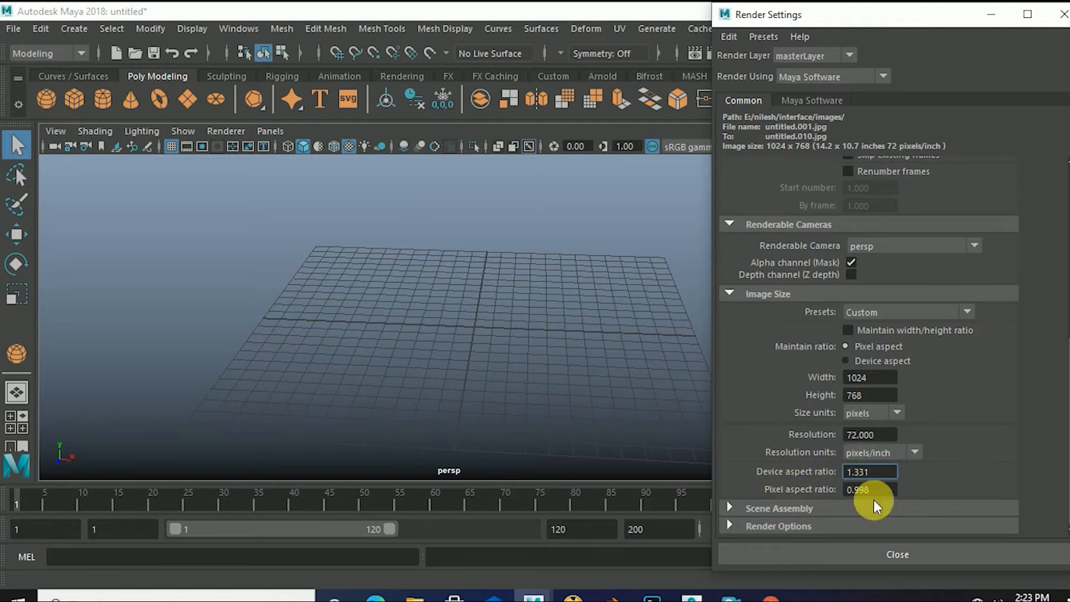
pyautogui.click(747, 506)
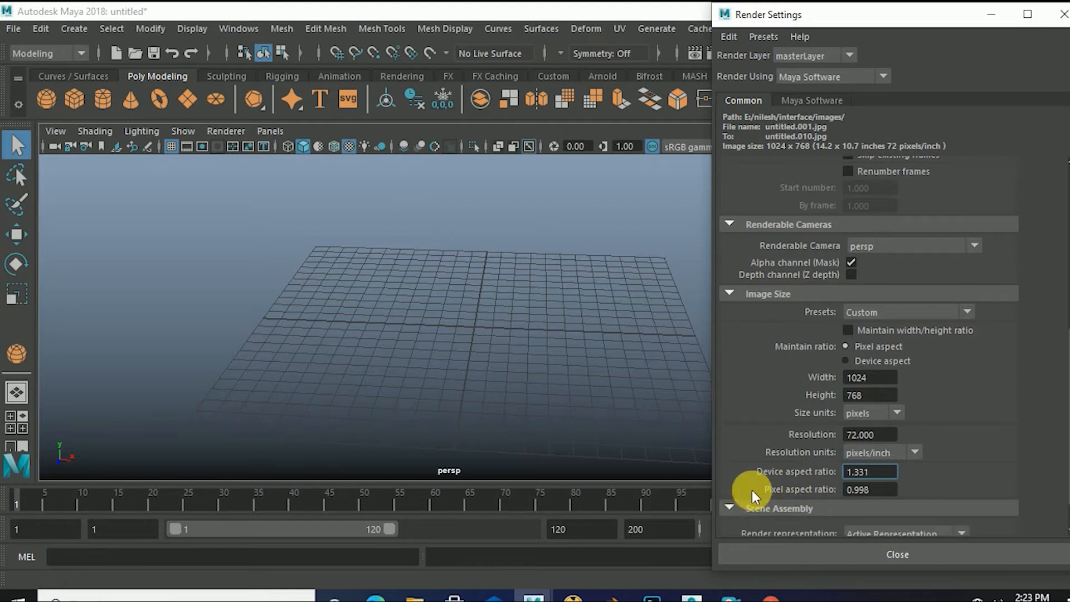
pyautogui.scroll(-2, 751, 490)
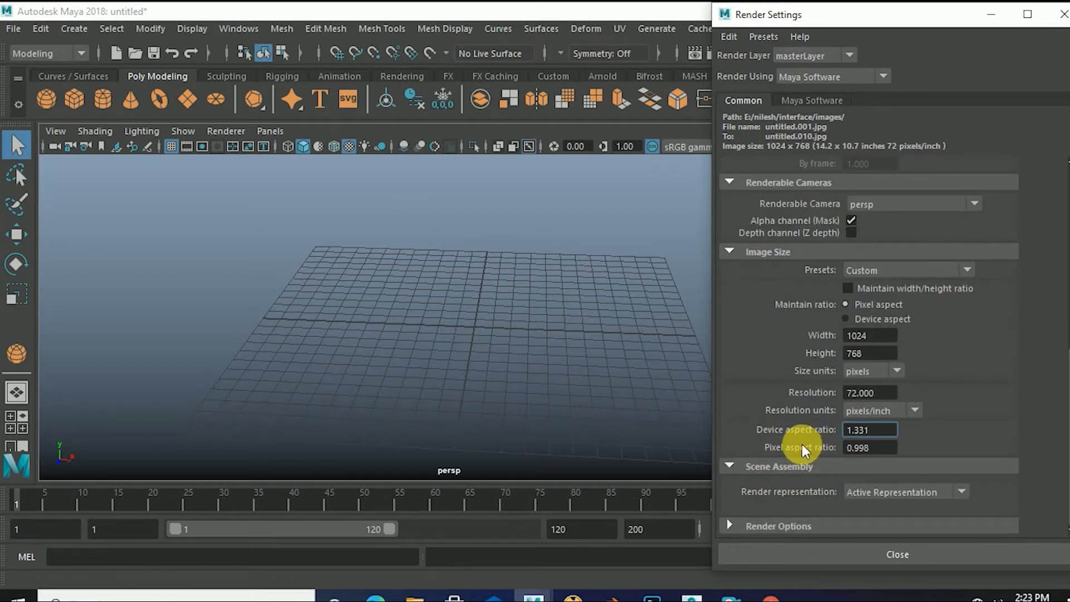
# Apply the HD 720 image size preset and expand the Render Options settings.
pyautogui.click(967, 272)
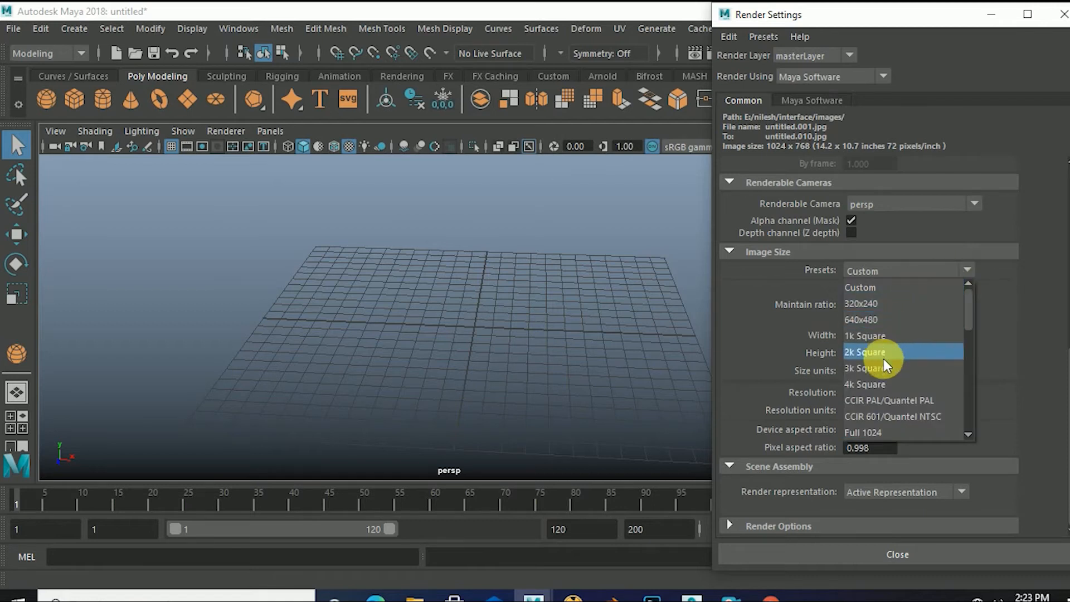
pyautogui.scroll(-2, 887, 363)
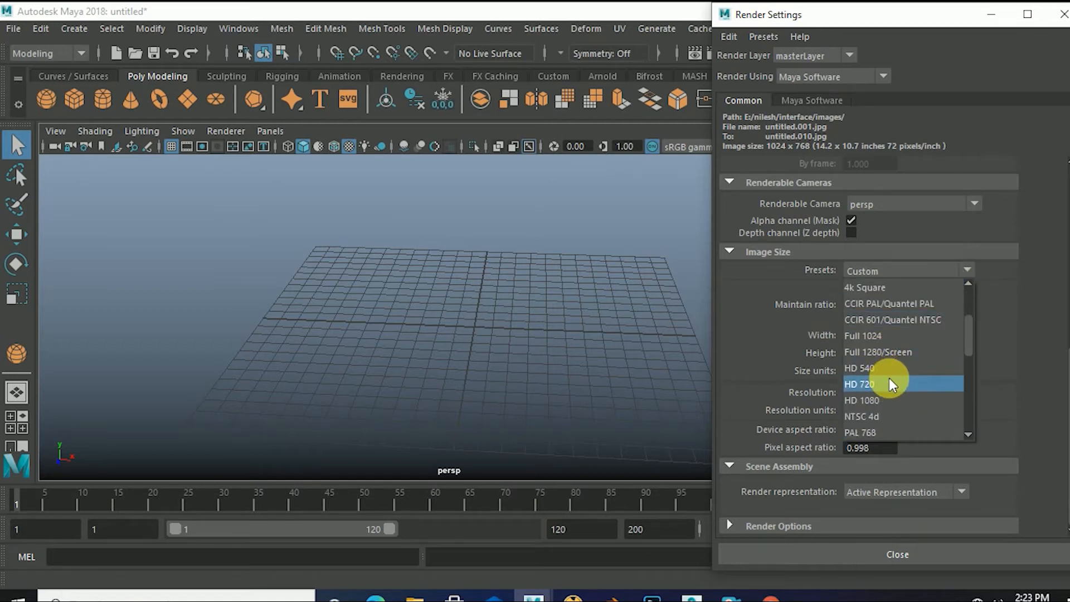
pyautogui.click(891, 384)
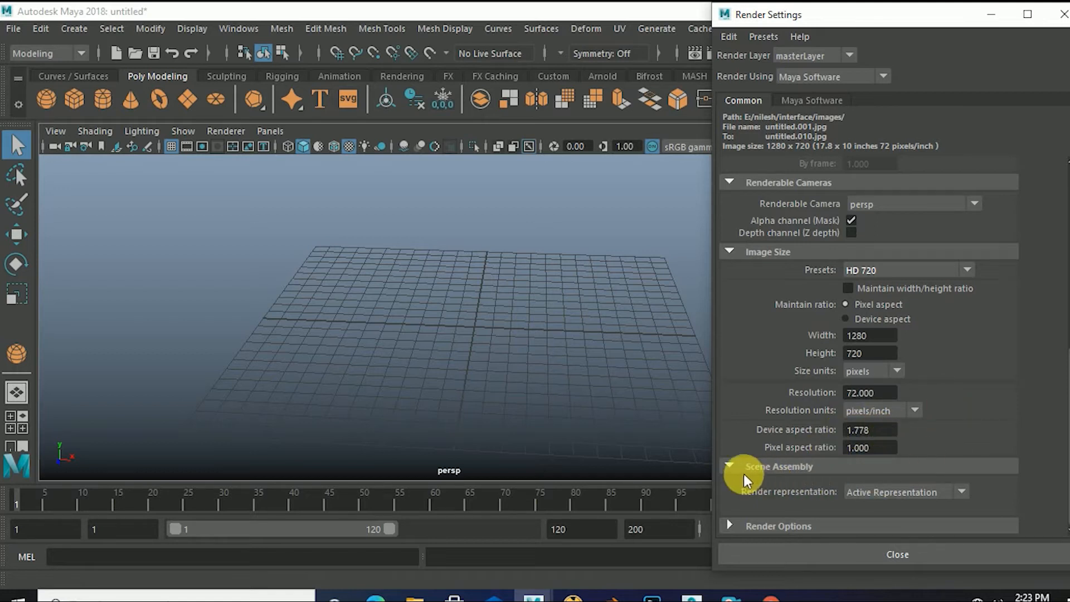
pyautogui.click(724, 527)
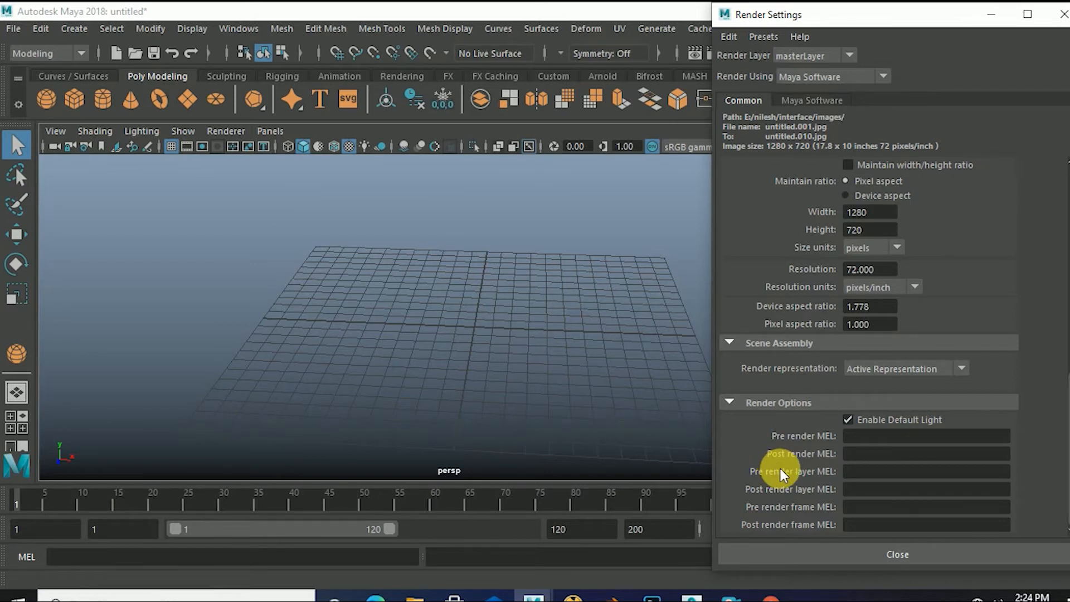
# Switch from the common settings to the Maya Software renderer settings and expand Anti-aliasing Quality.
pyautogui.scroll(3, 768, 324)
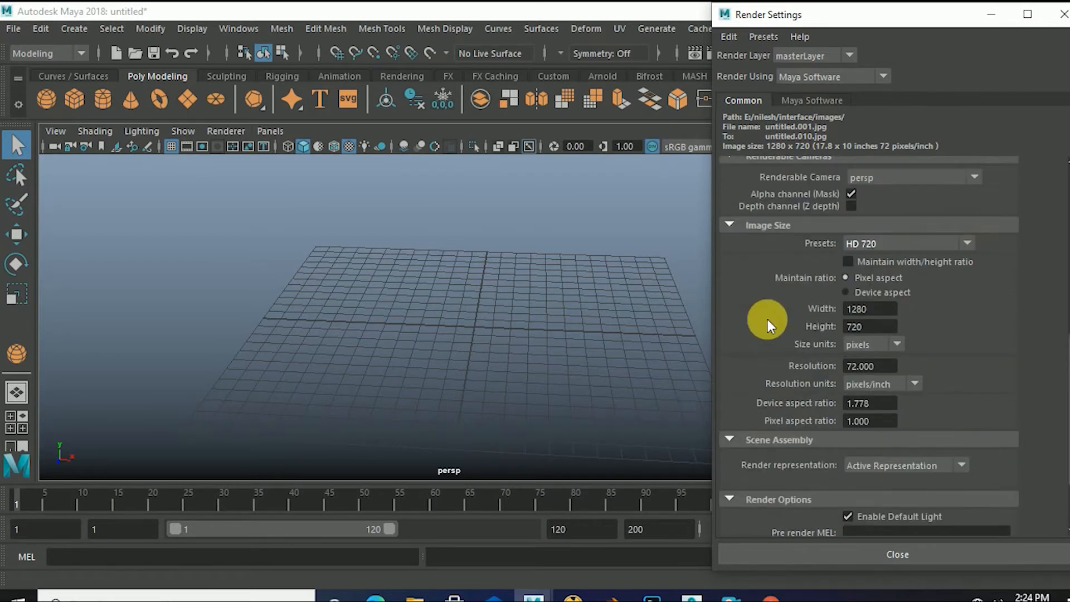
pyautogui.scroll(10, 760, 339)
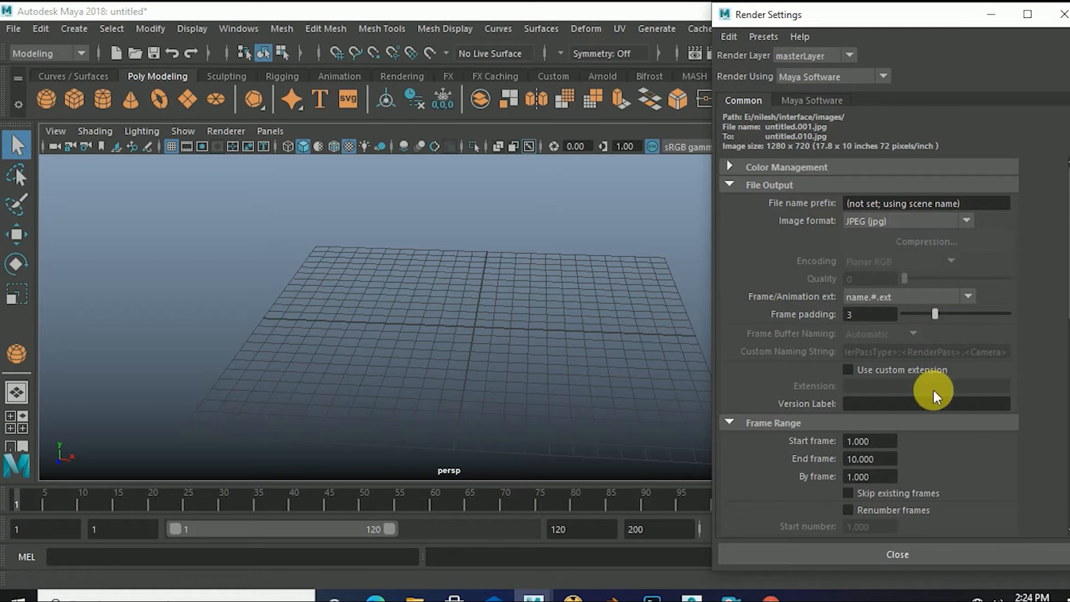
pyautogui.scroll(-3, 995, 421)
pyautogui.scroll(3, 995, 424)
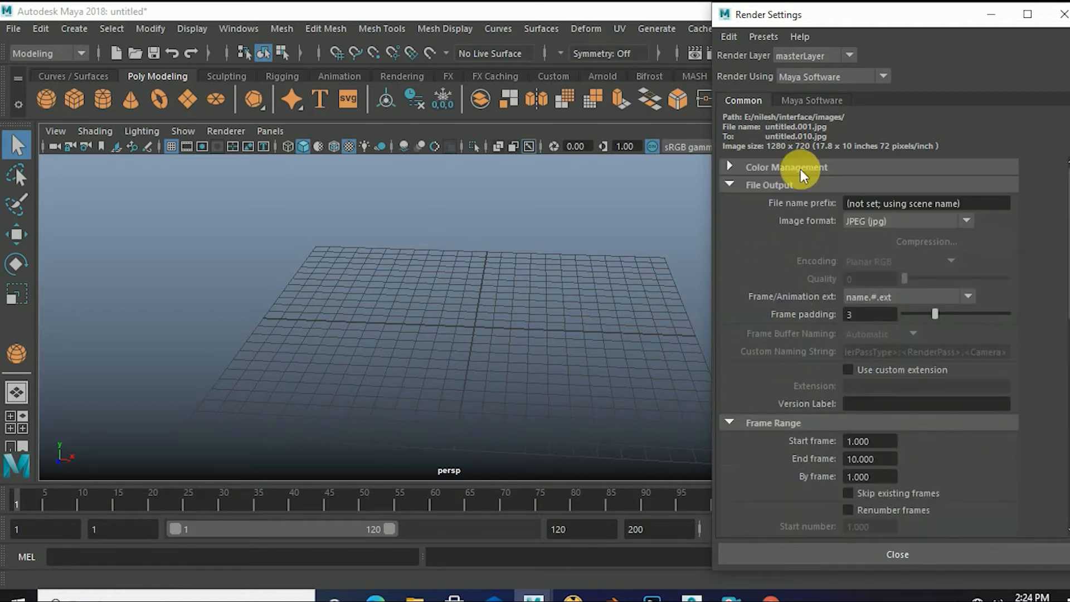
pyautogui.click(813, 101)
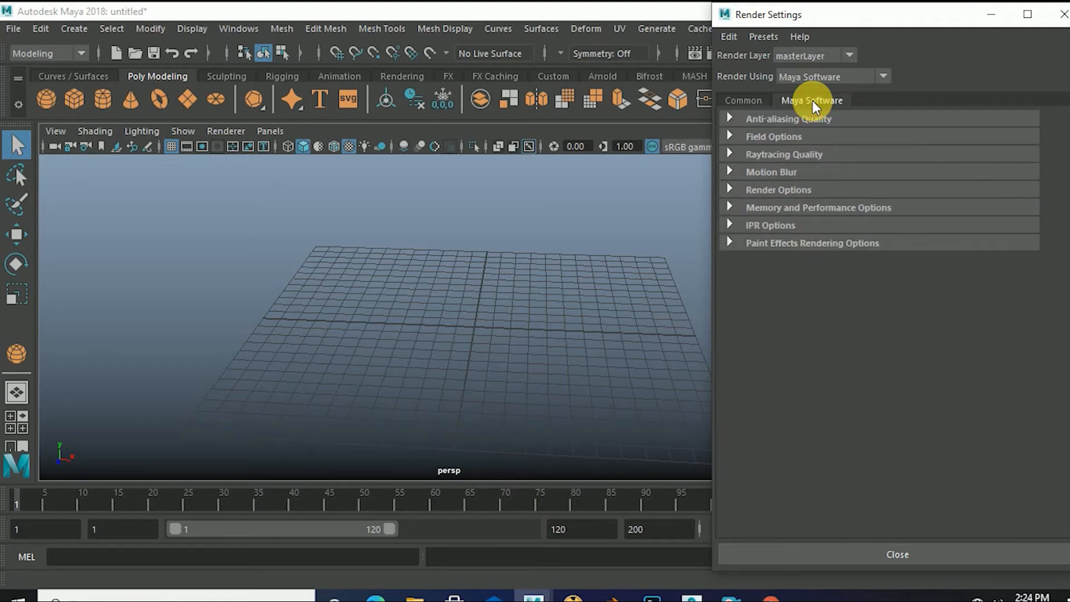
pyautogui.click(732, 119)
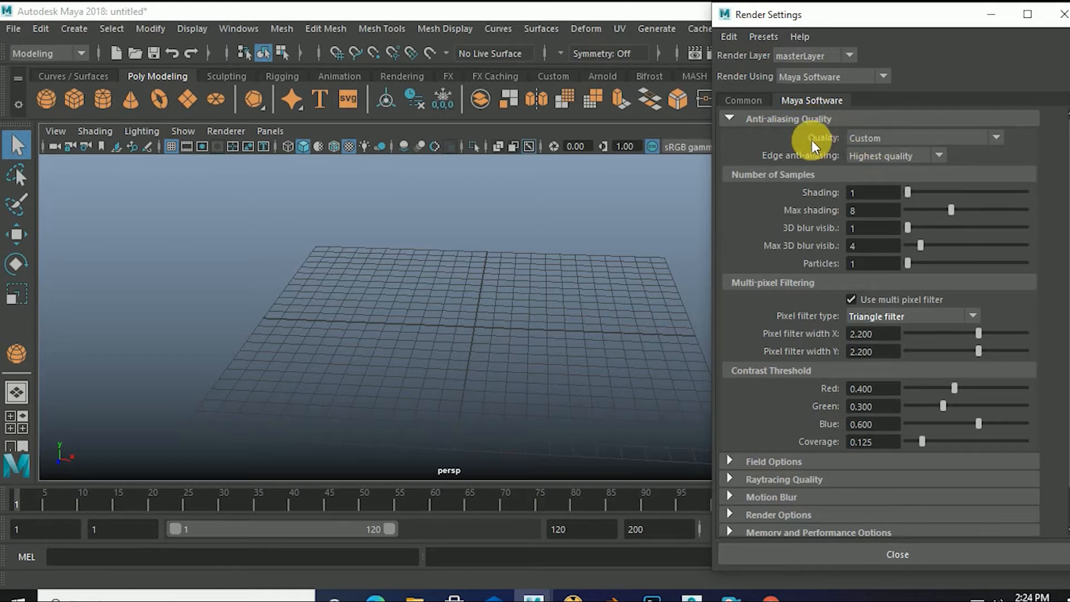
# Try the Custom and Preview quality presets for the anti-aliasing quality.
pyautogui.click(895, 139)
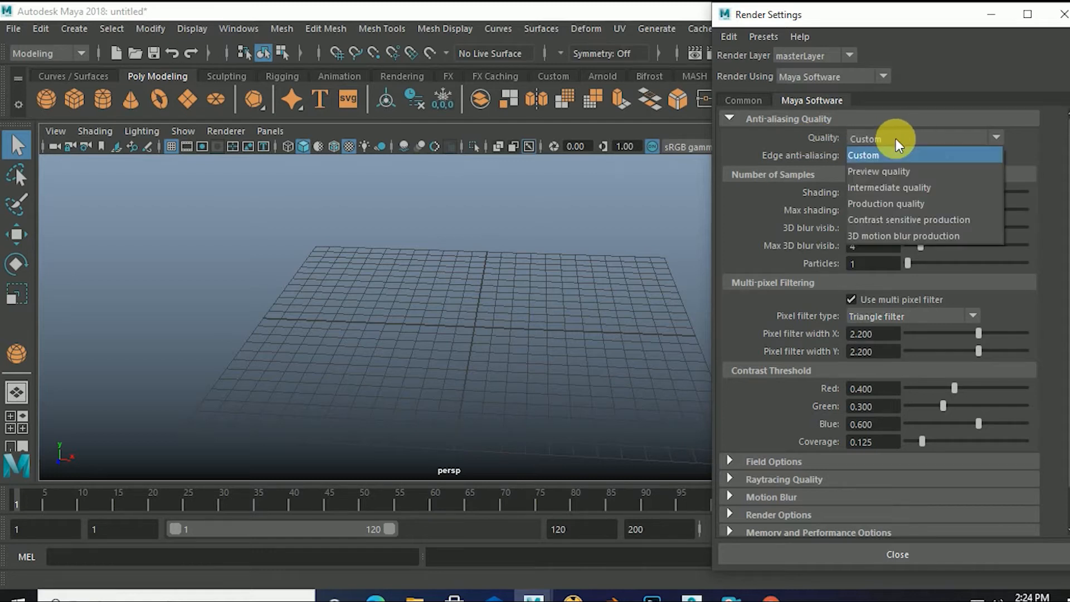
pyautogui.click(891, 154)
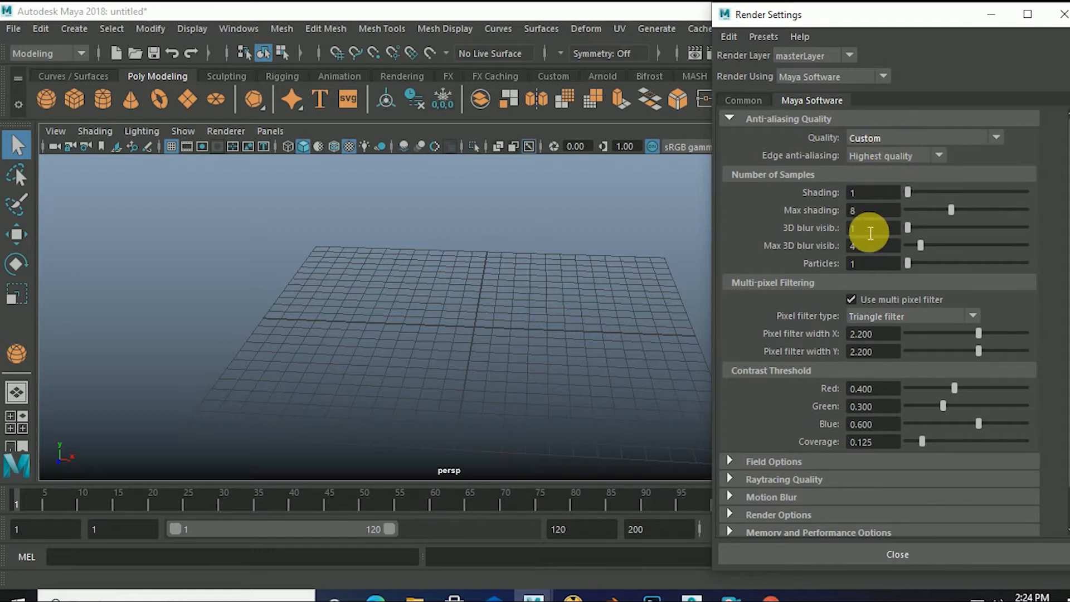
pyautogui.click(886, 139)
pyautogui.click(876, 171)
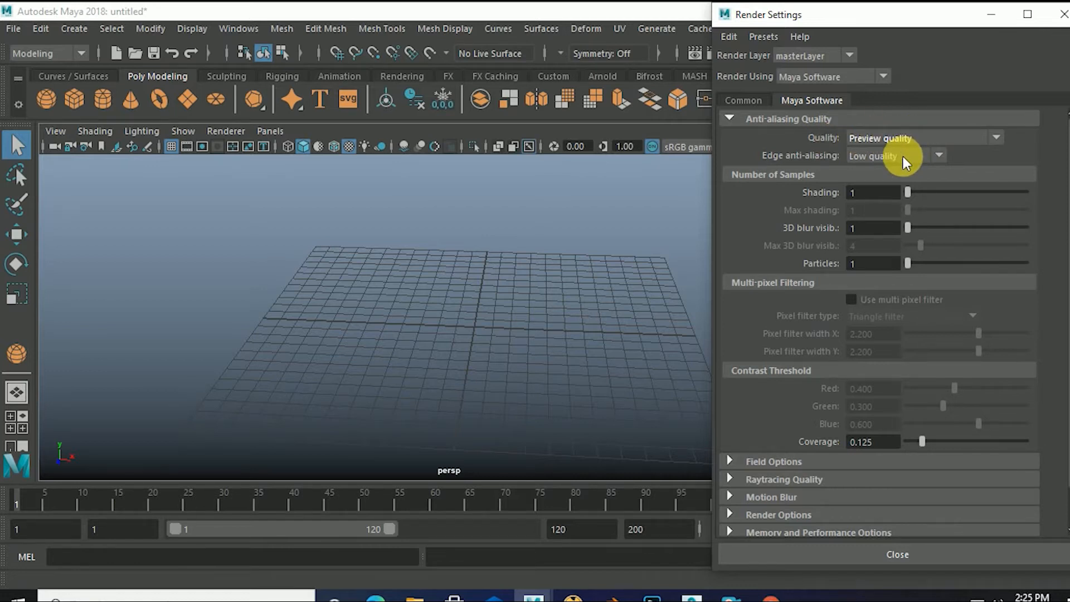
pyautogui.click(911, 135)
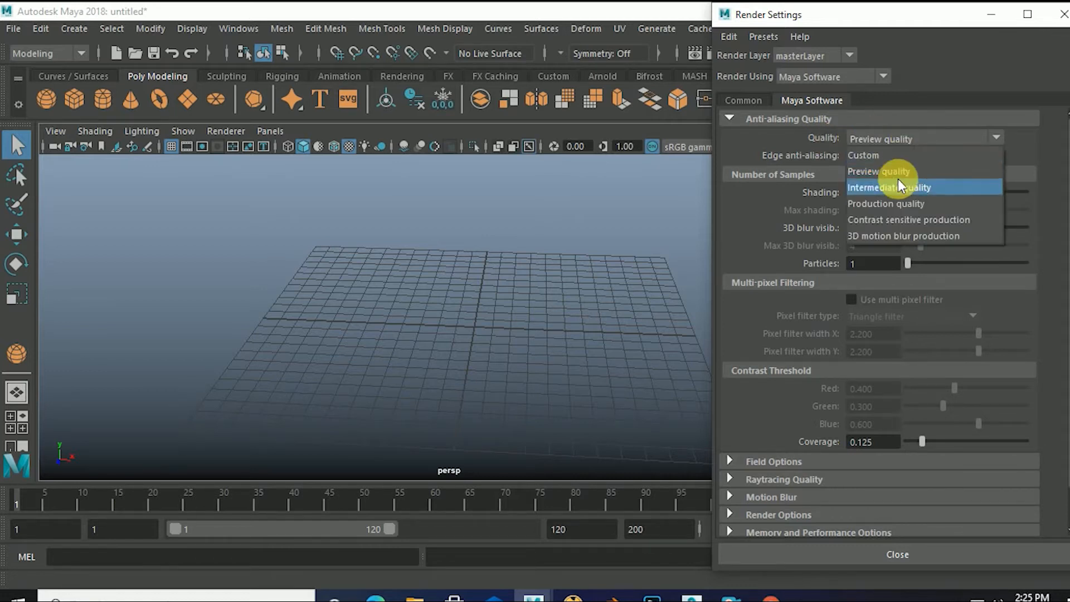
pyautogui.click(898, 171)
# Try the Intermediate quality preset for the anti-aliasing quality.
pyautogui.click(906, 136)
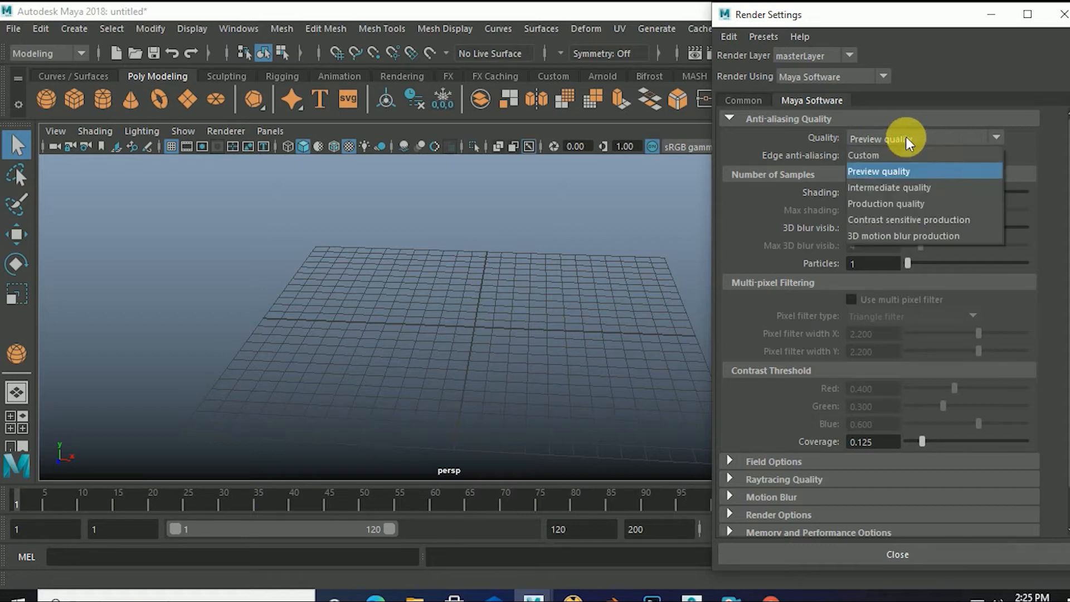
pyautogui.click(888, 190)
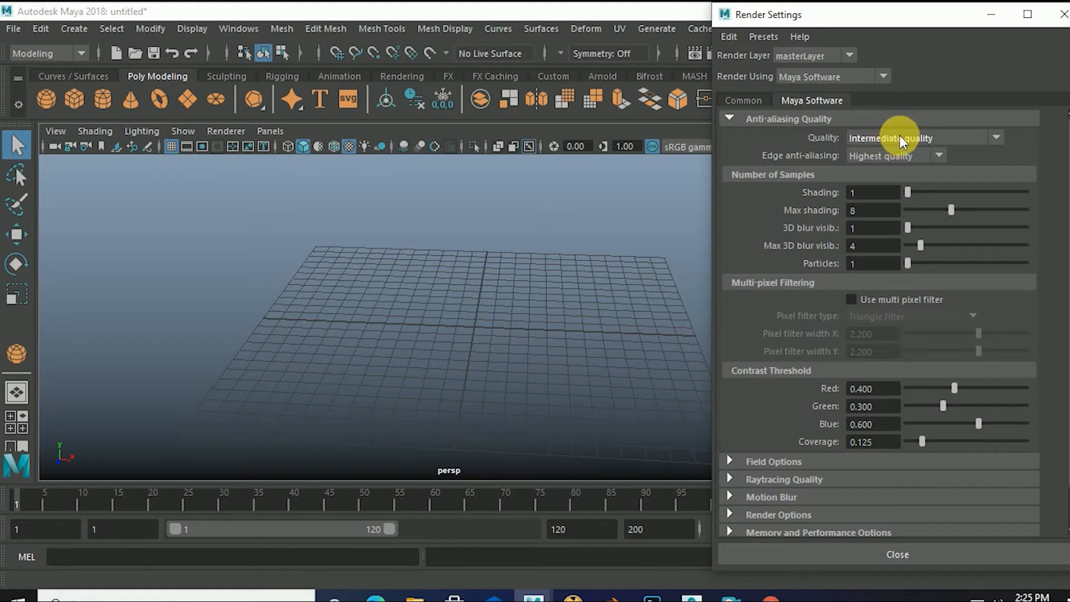
pyautogui.click(919, 138)
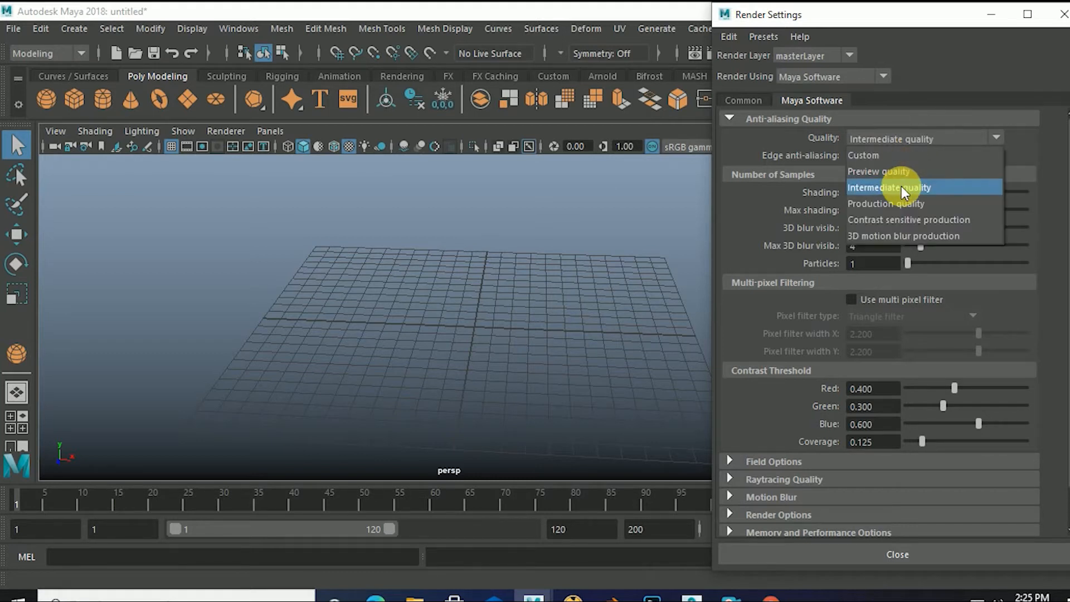
pyautogui.click(902, 186)
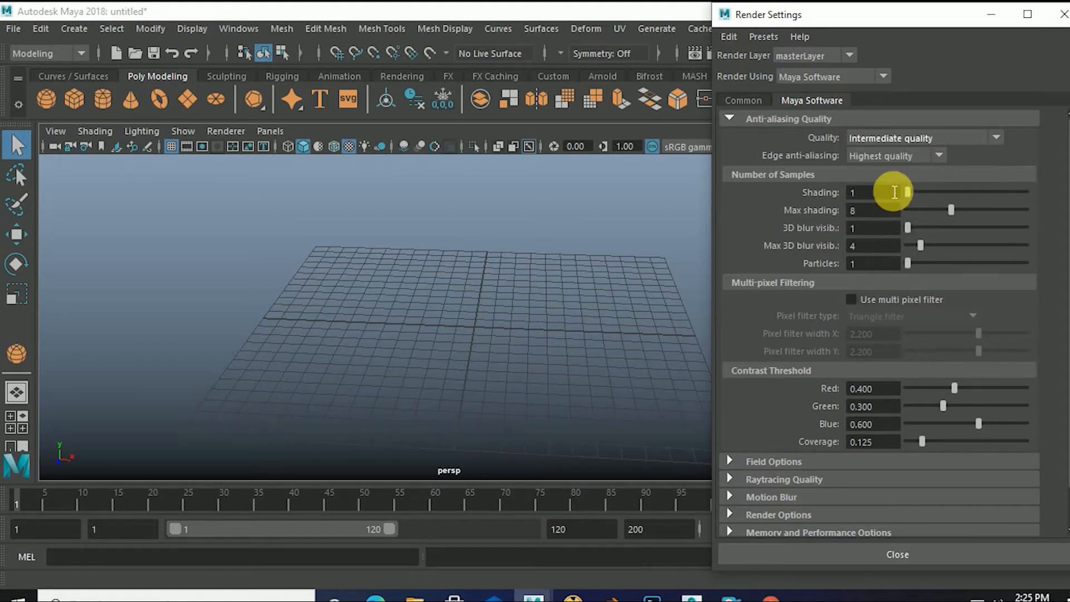
pyautogui.click(909, 139)
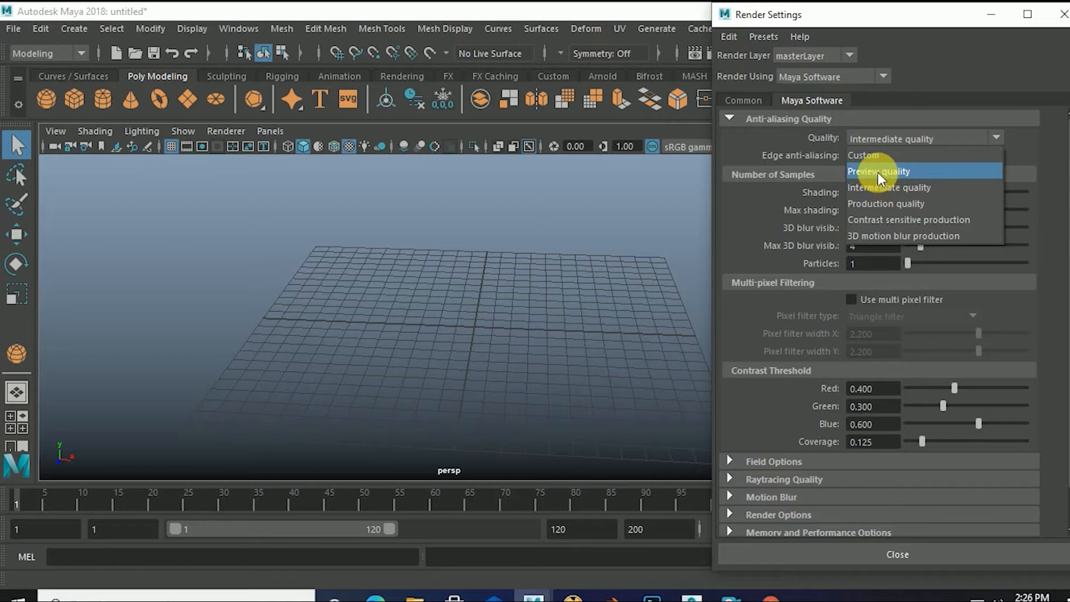
pyautogui.click(878, 189)
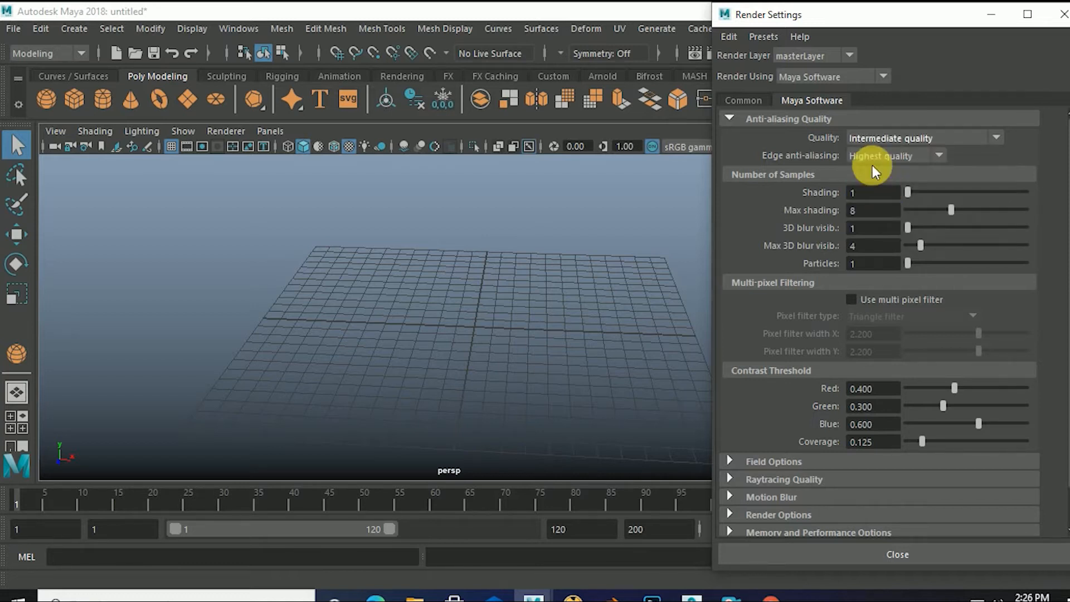
# Try the Production quality and Contrast sensitive production presets for the anti-aliasing quality.
pyautogui.click(882, 138)
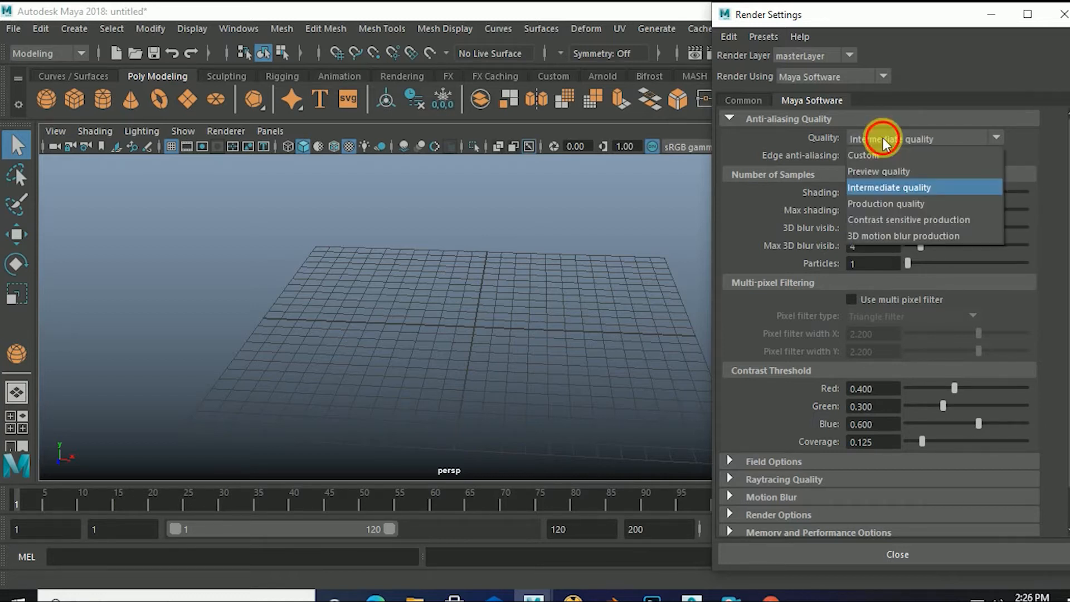
pyautogui.click(878, 204)
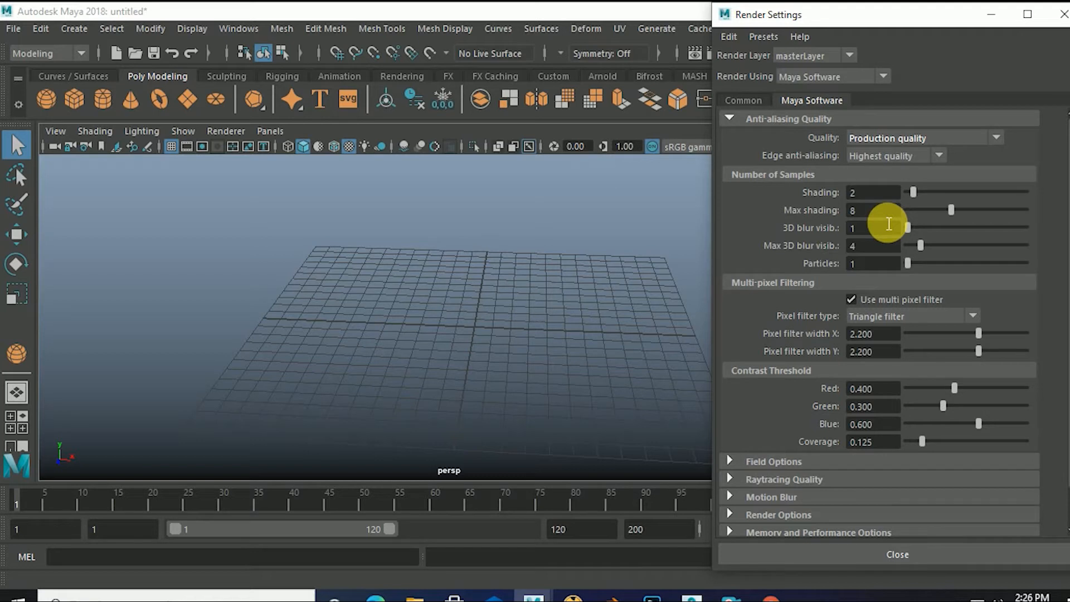
pyautogui.click(894, 137)
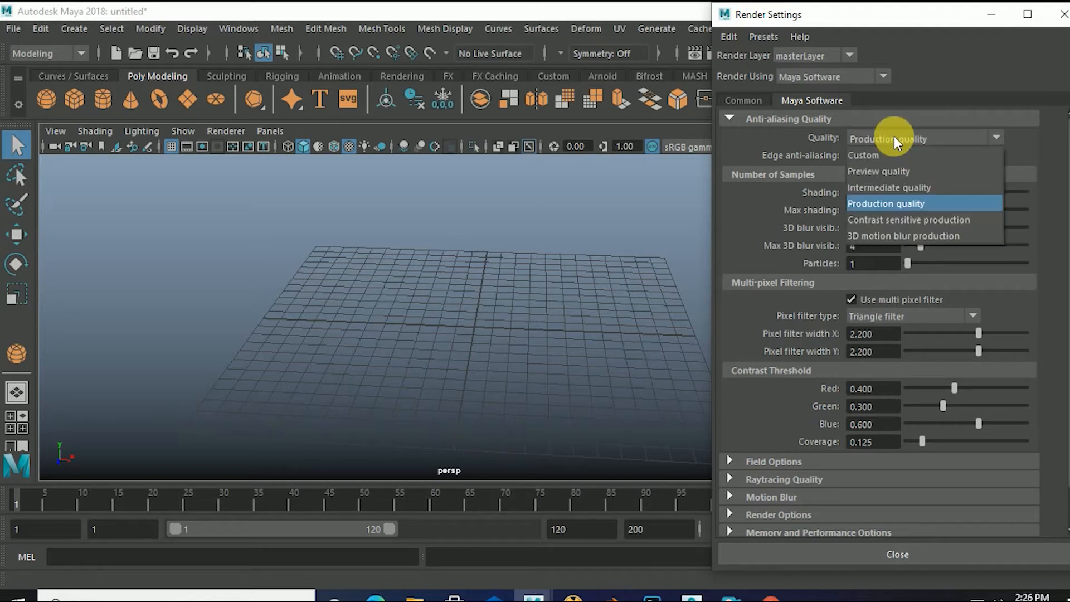
pyautogui.click(908, 219)
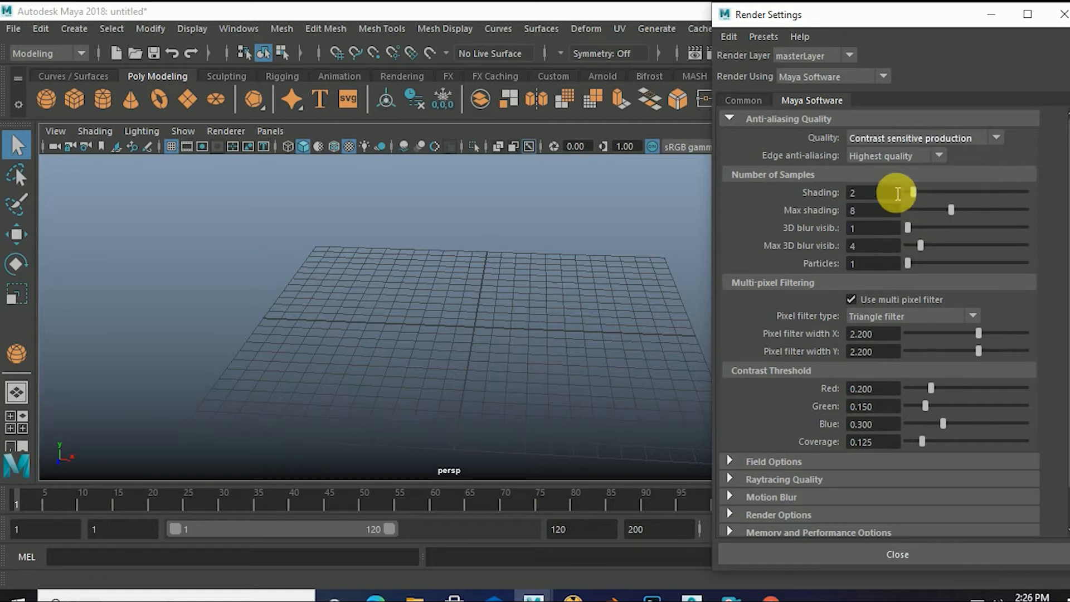
pyautogui.click(879, 138)
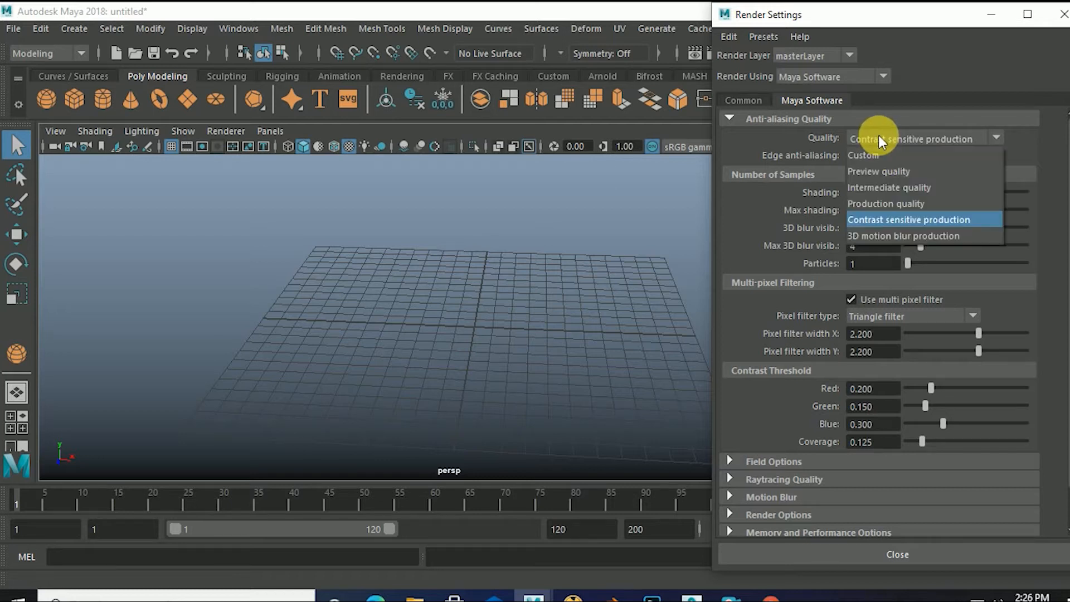
pyautogui.click(902, 220)
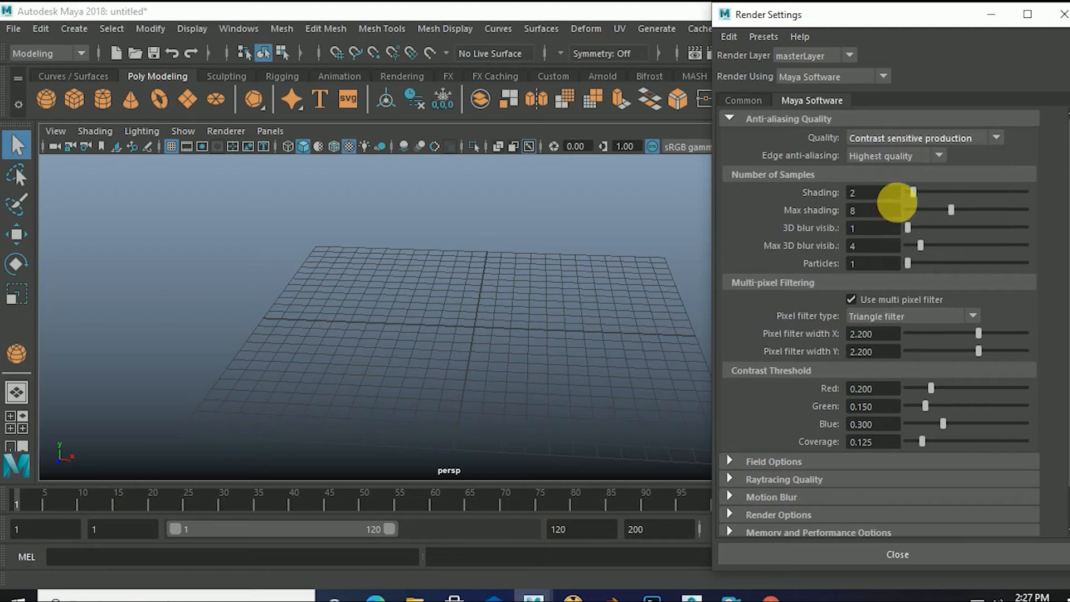
# Try the 3D motion blur production preset, and set the anti-aliasing quality to Production quality.
pyautogui.click(875, 140)
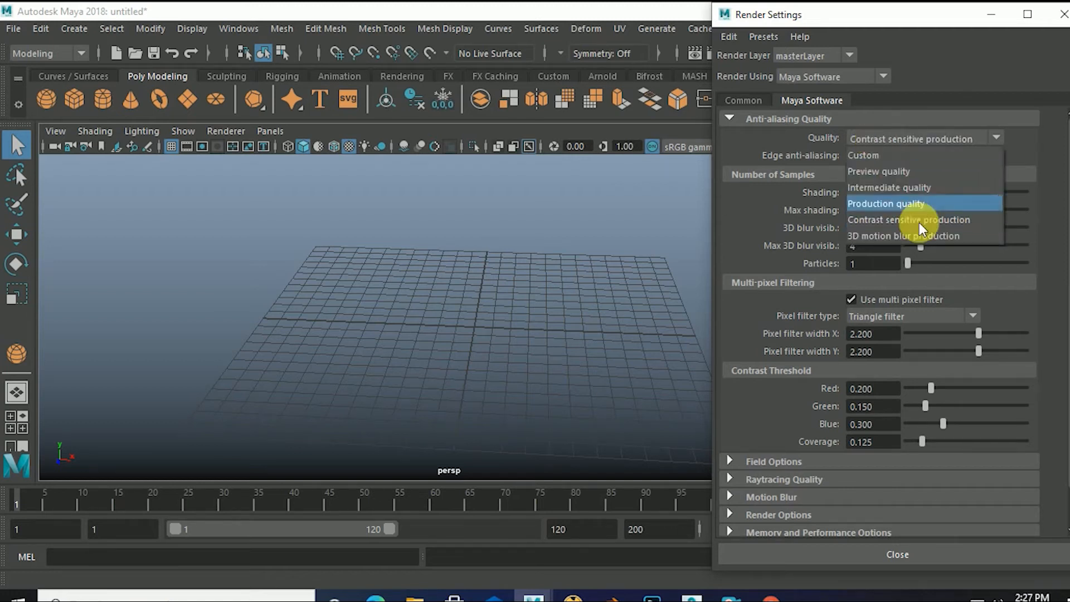
pyautogui.click(886, 235)
pyautogui.click(912, 139)
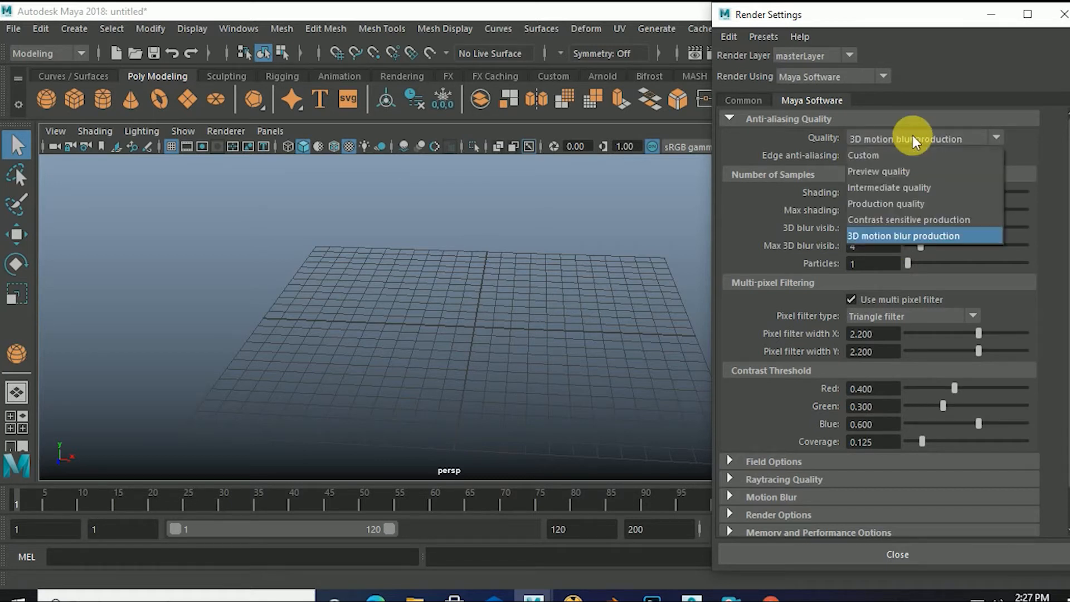
pyautogui.click(877, 205)
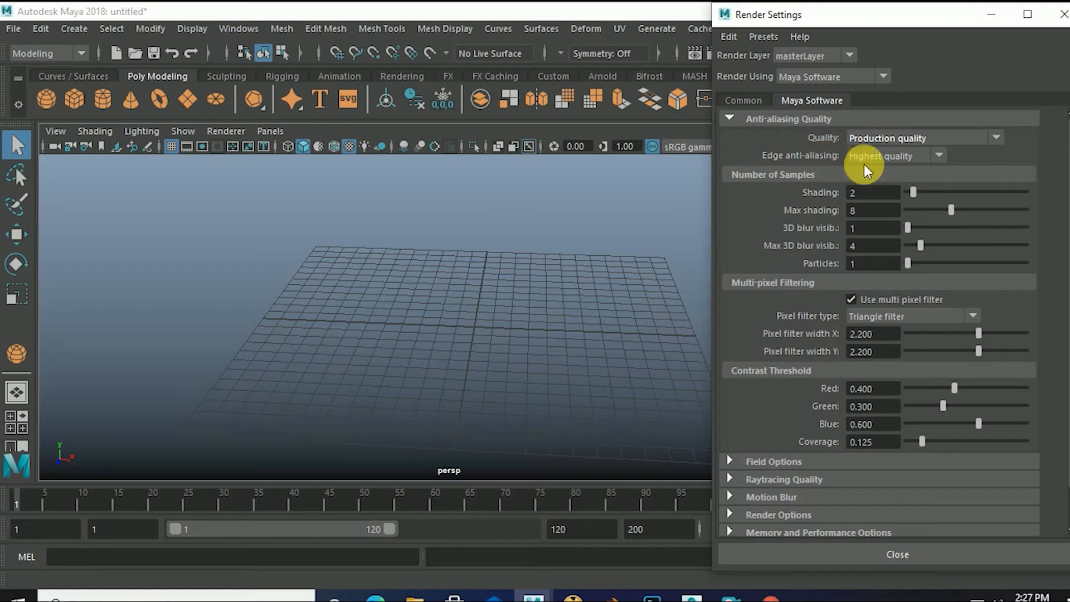
# Try Low quality edge anti-aliasing, and restore the Production quality anti-aliasing preset.
pyautogui.click(937, 156)
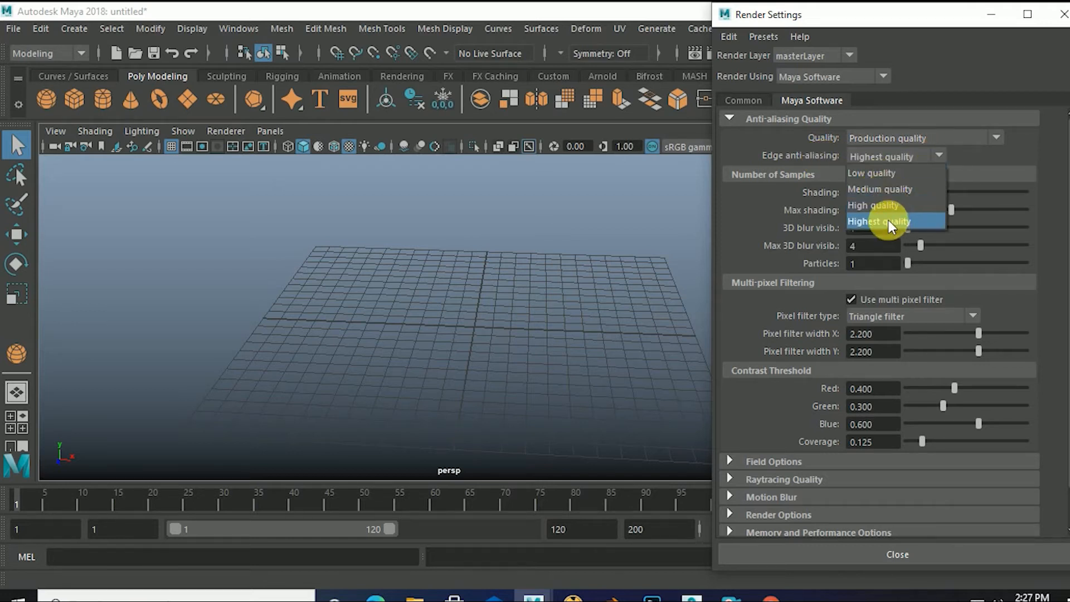
pyautogui.click(870, 178)
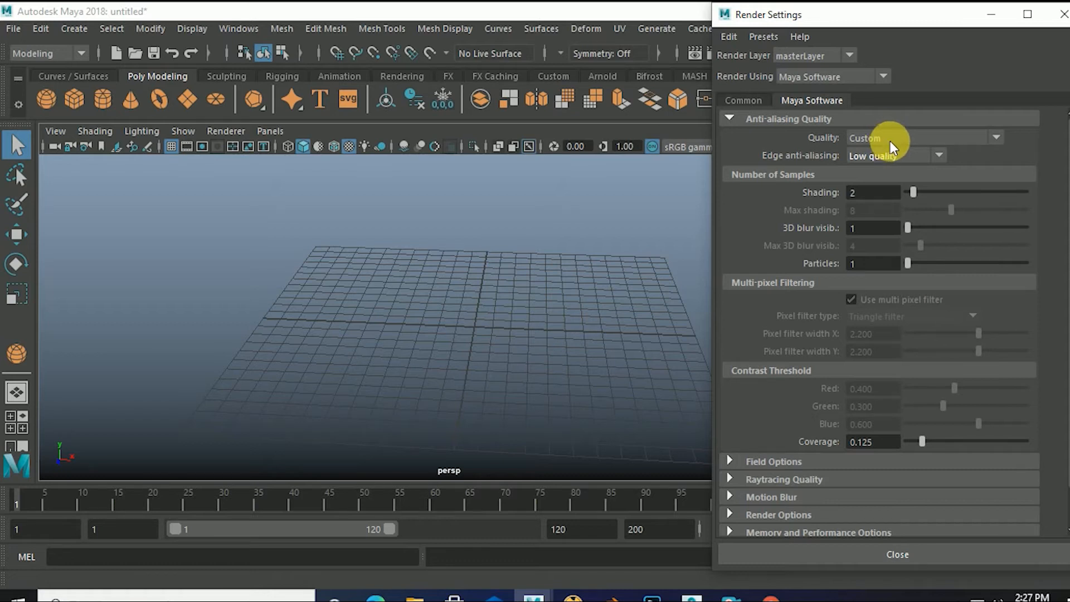
pyautogui.click(865, 136)
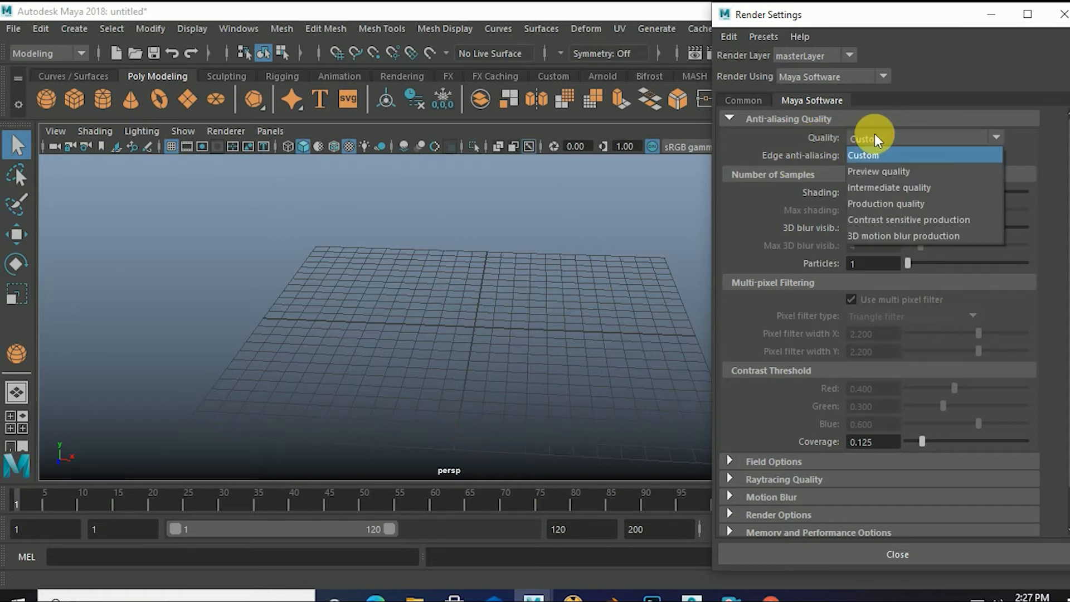
pyautogui.click(895, 204)
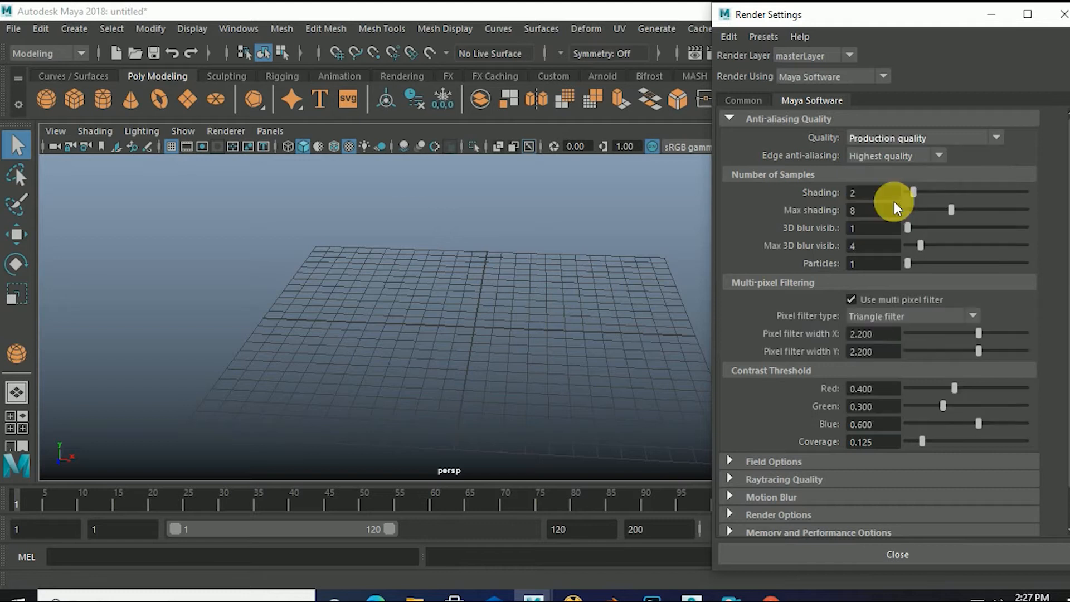
# Check the edge anti-aliasing choices, and try Low quality edge anti-aliasing.
pyautogui.click(912, 157)
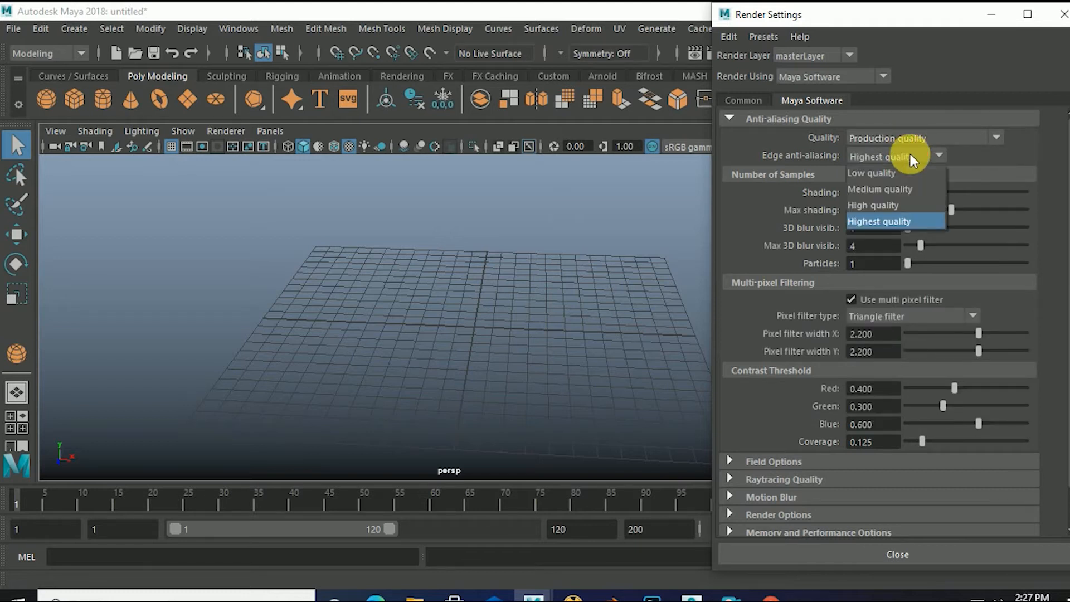
pyautogui.click(884, 221)
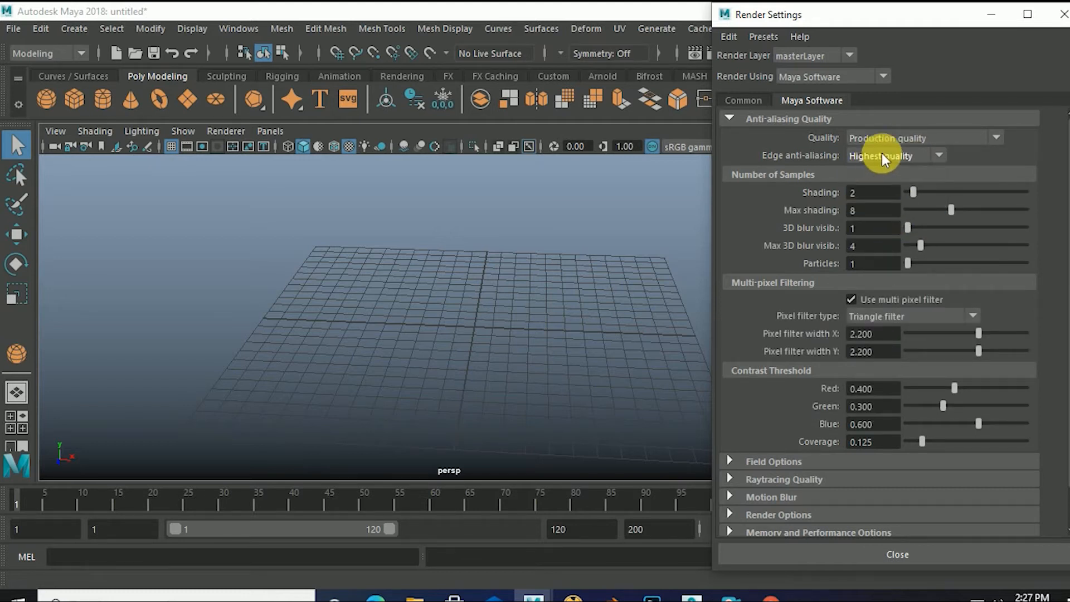
pyautogui.click(905, 138)
pyautogui.click(895, 151)
pyautogui.click(895, 157)
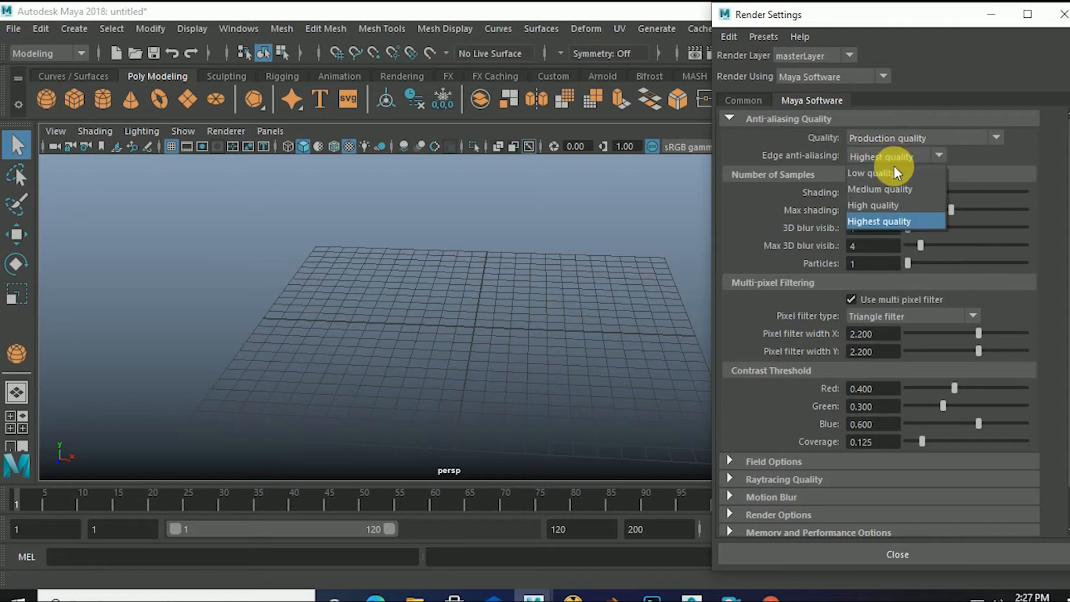
pyautogui.click(888, 173)
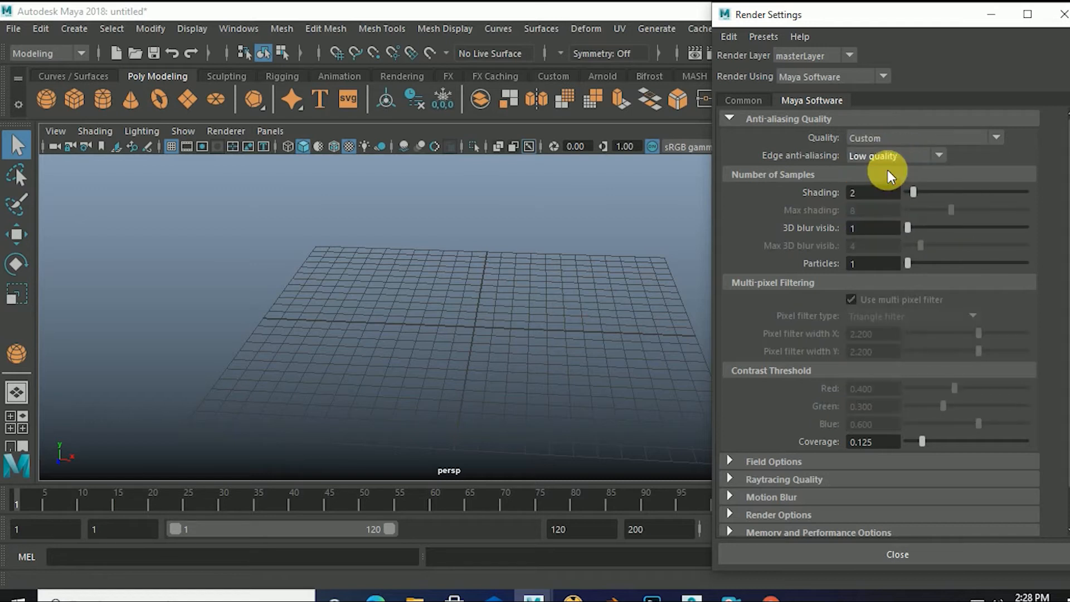
# Try the Intermediate quality anti-aliasing preset combined with Medium quality edge anti-aliasing.
pyautogui.click(892, 138)
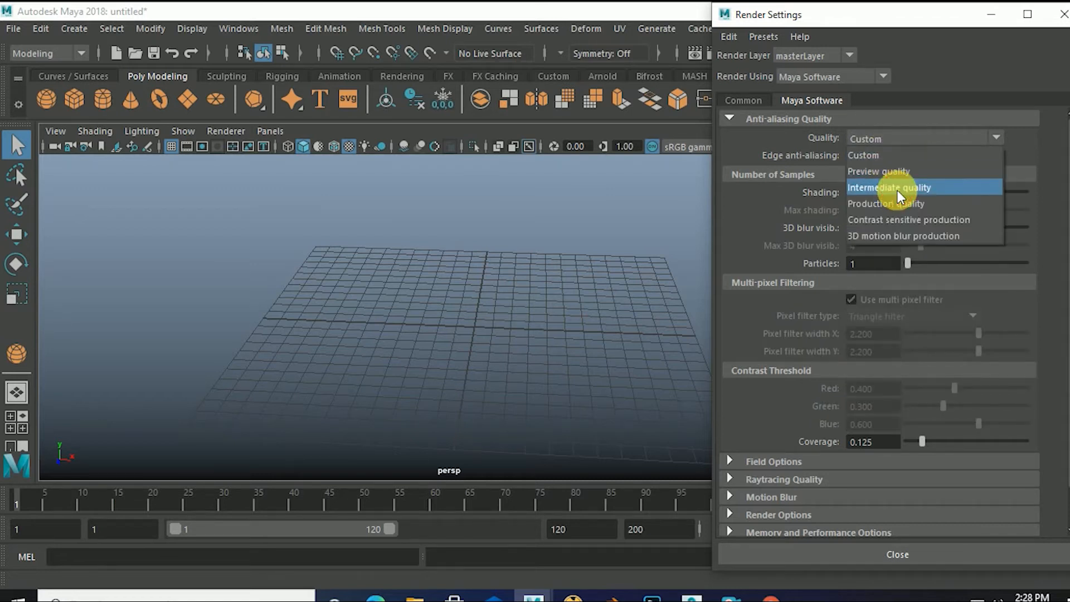
pyautogui.click(897, 189)
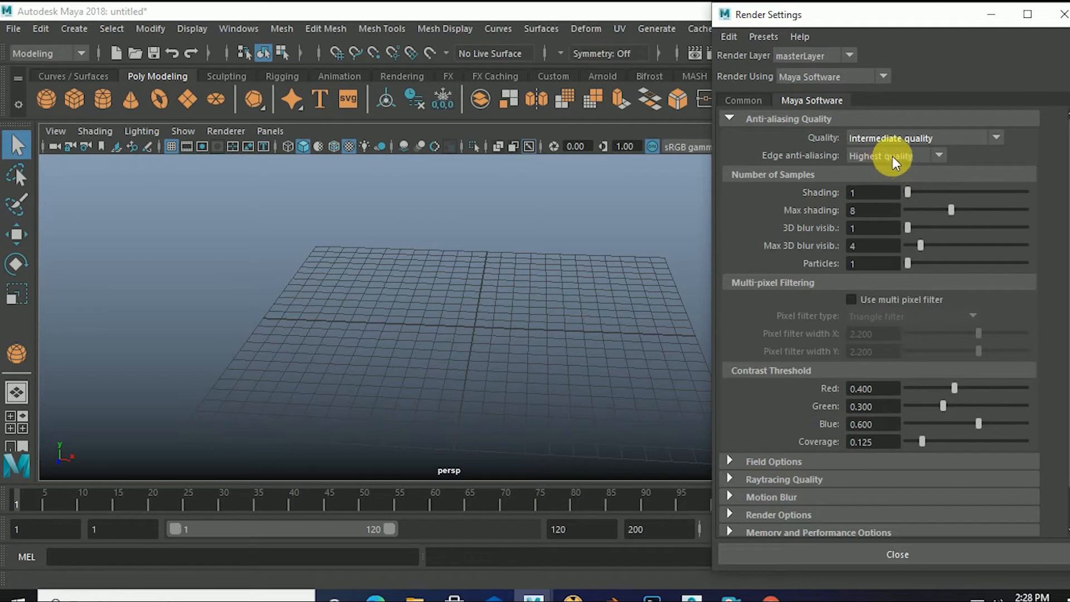
pyautogui.click(892, 156)
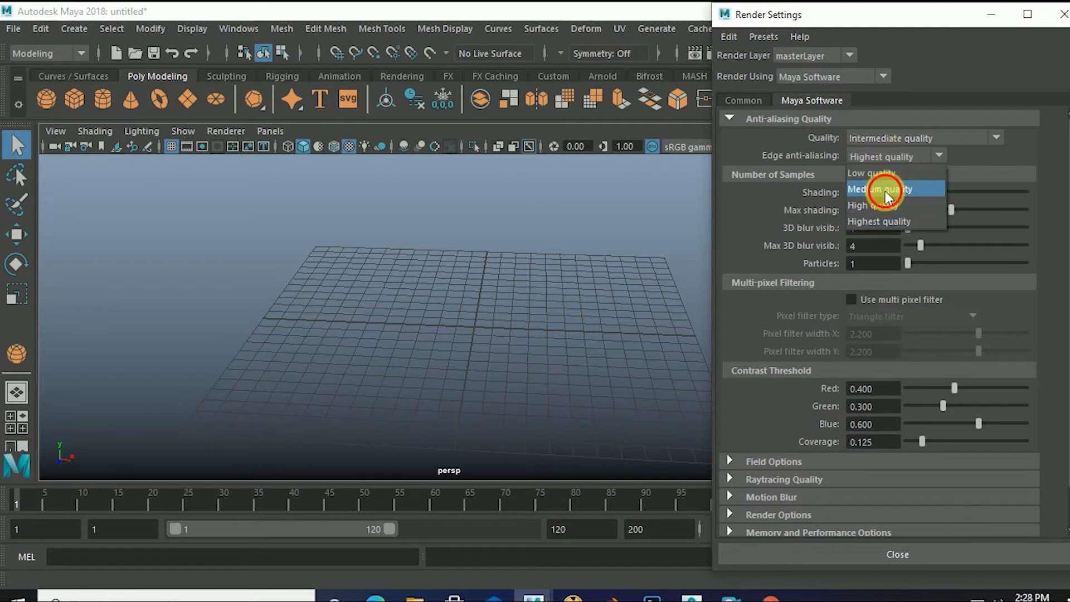
pyautogui.click(885, 191)
# Restore the Production quality anti-aliasing preset with Highest quality edge anti-aliasing.
pyautogui.click(882, 138)
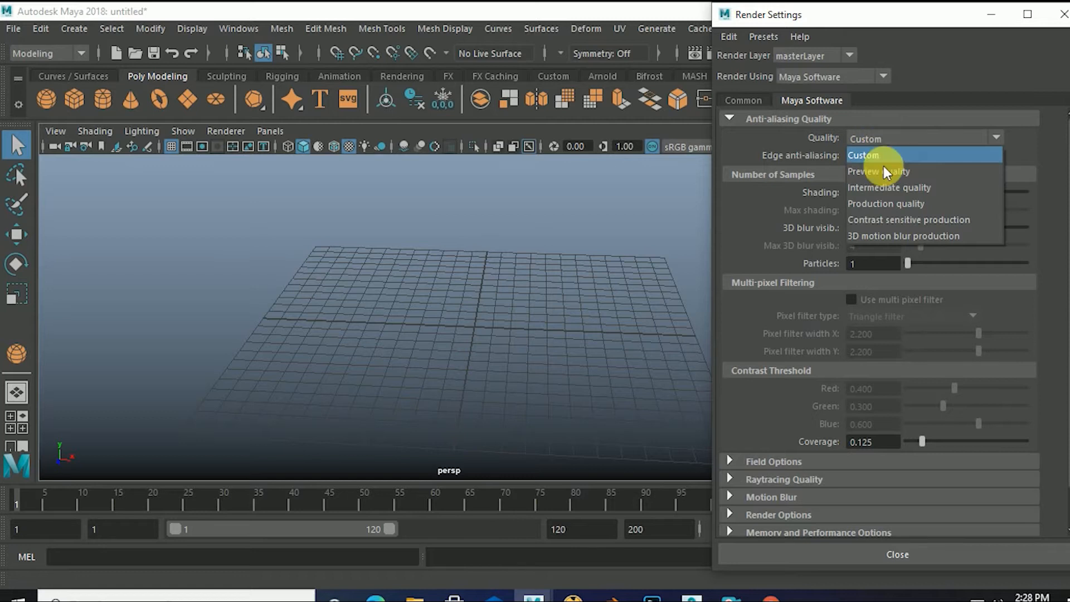
pyautogui.click(882, 205)
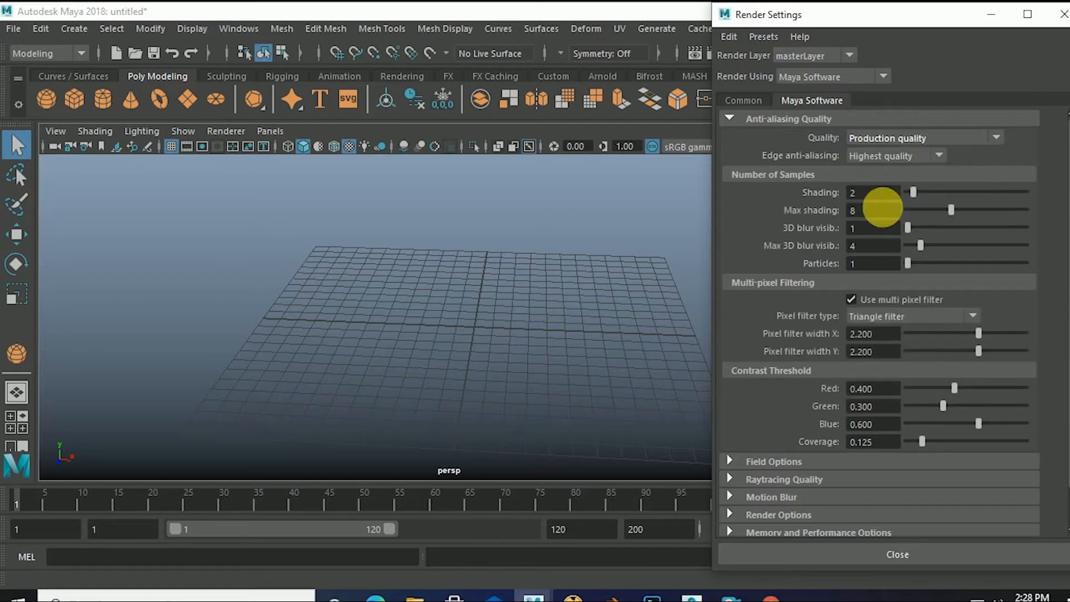
pyautogui.click(879, 155)
pyautogui.click(878, 222)
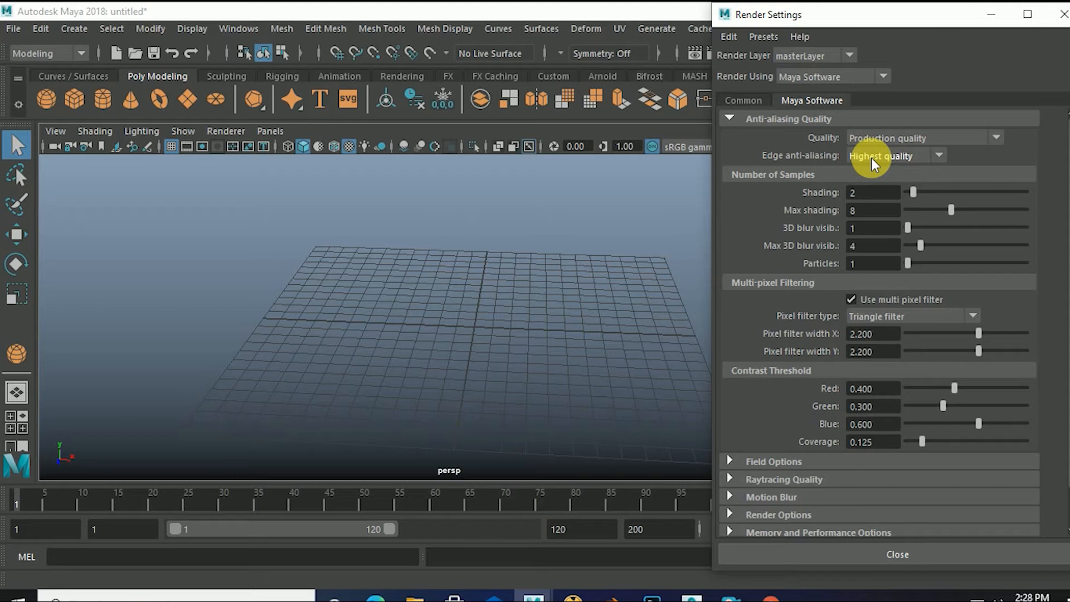
# Try Low quality and Medium quality for the edge anti-aliasing.
pyautogui.click(872, 159)
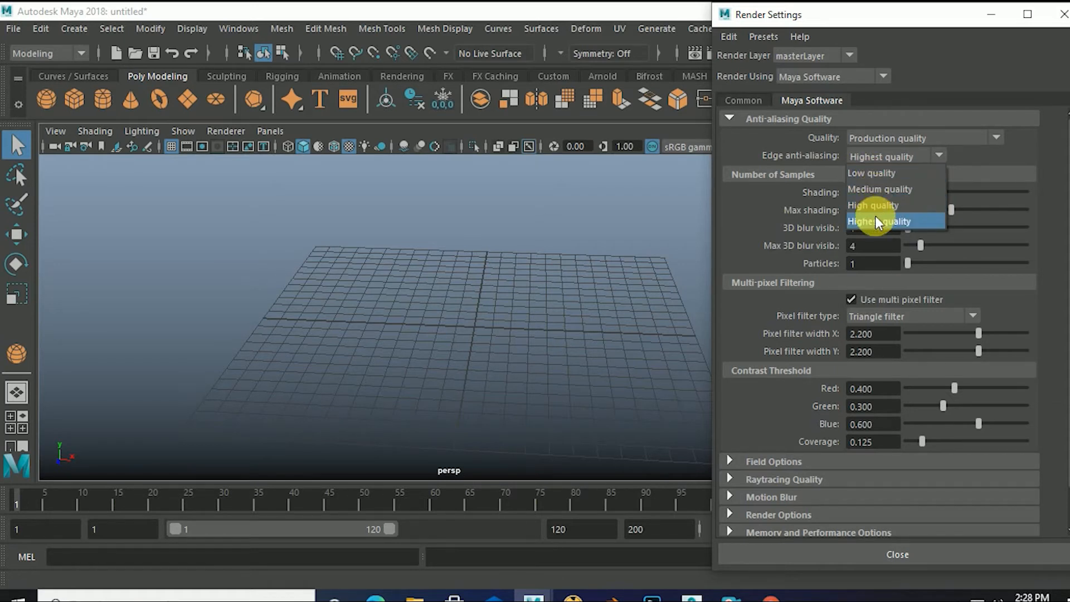
pyautogui.click(872, 175)
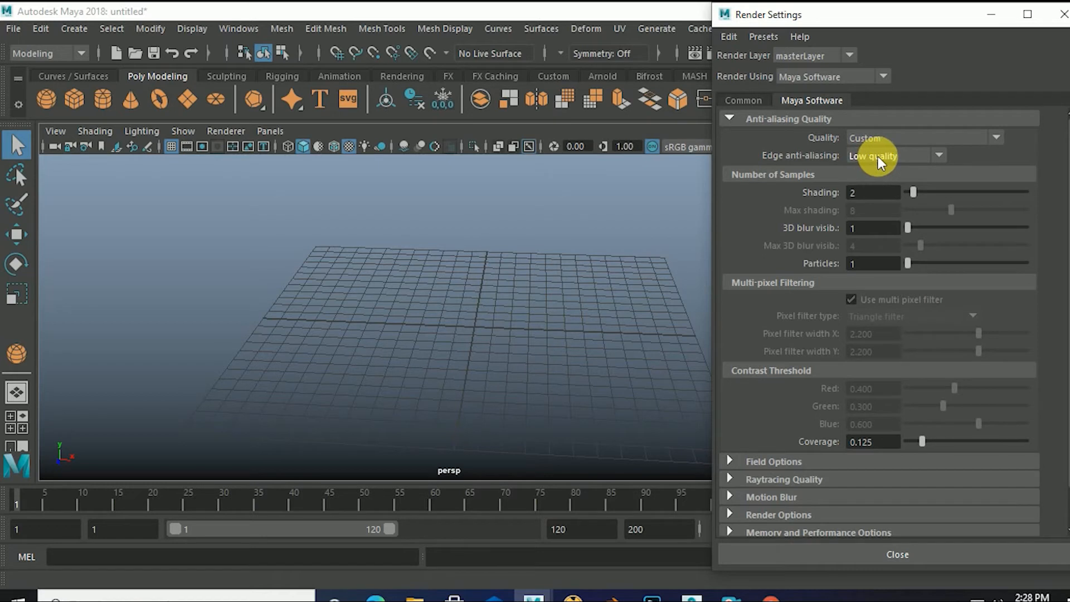
pyautogui.click(879, 157)
pyautogui.click(867, 174)
pyautogui.click(879, 155)
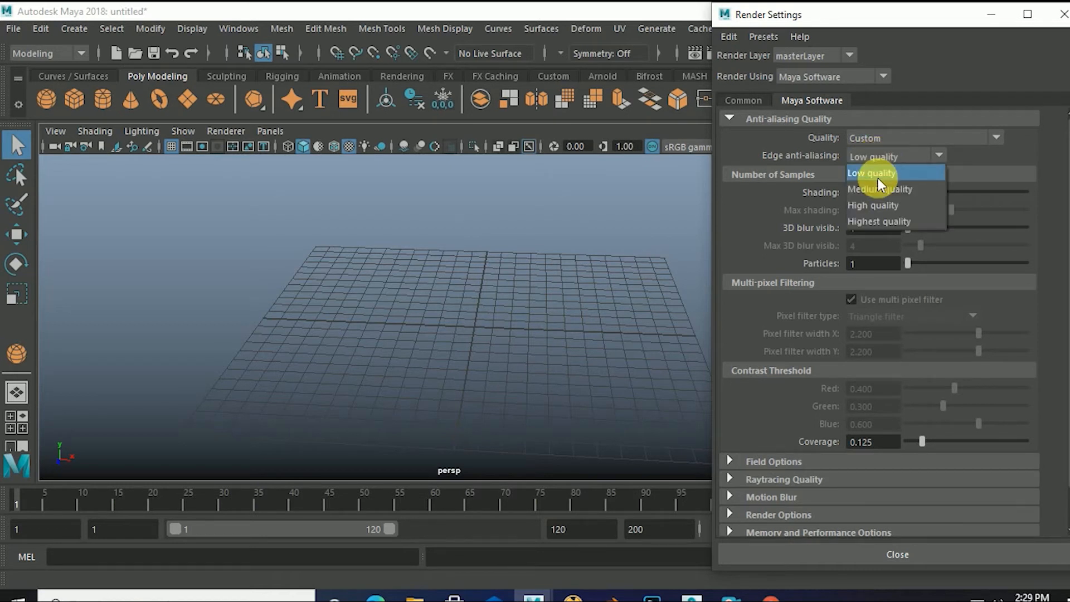
pyautogui.click(878, 177)
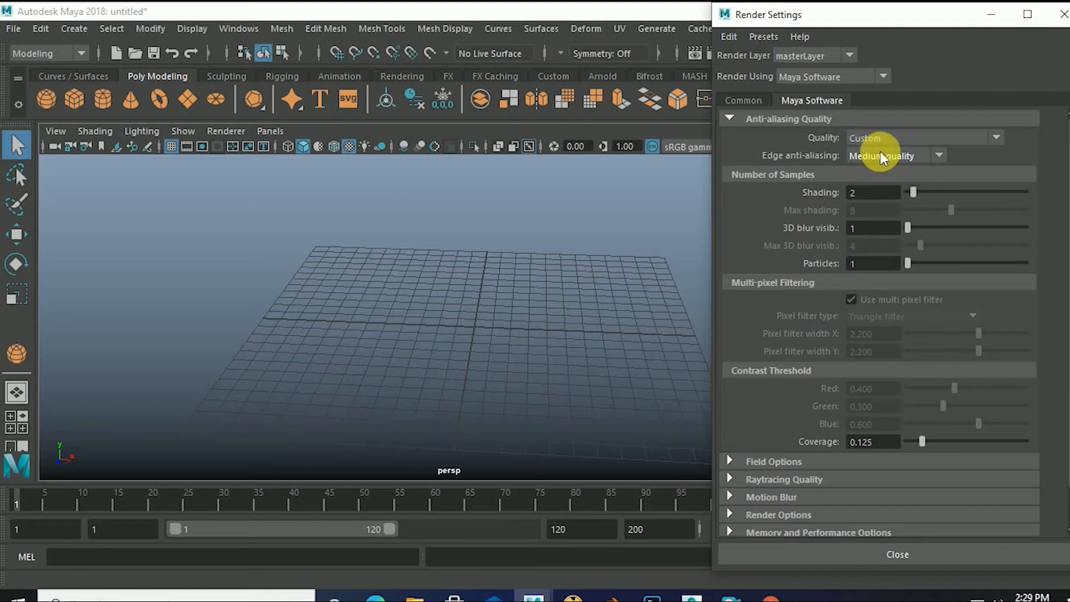
# Try High quality edge anti-aliasing, and set it back to Highest quality.
pyautogui.click(881, 153)
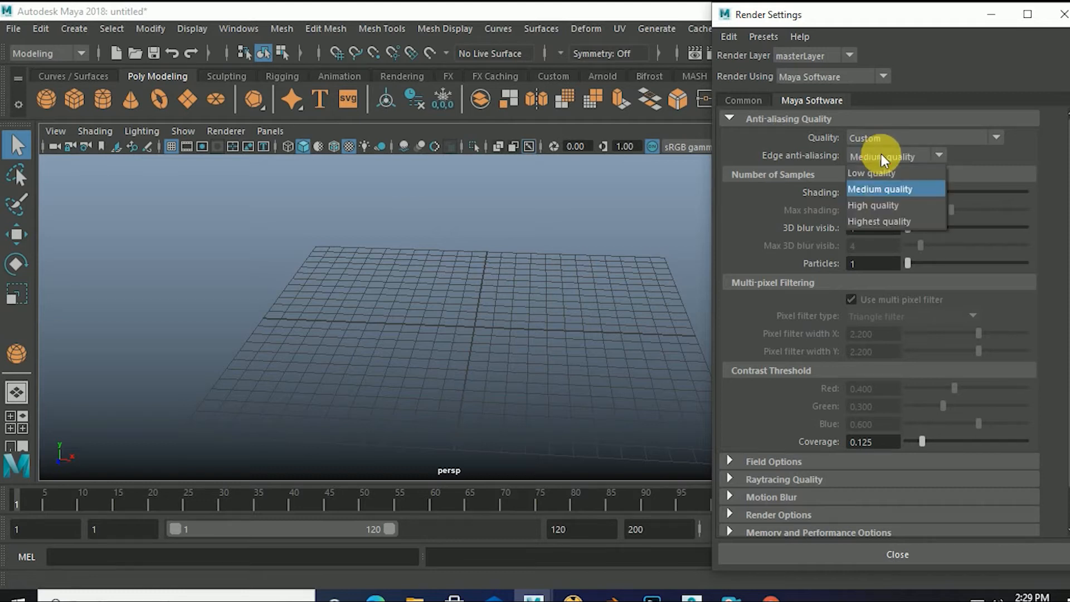
pyautogui.click(885, 208)
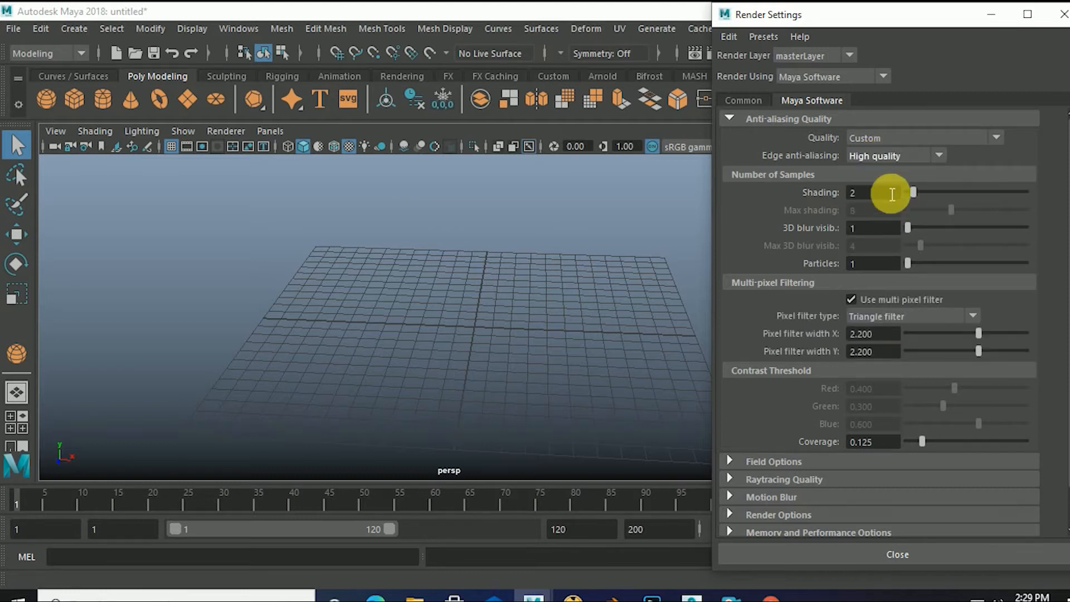
pyautogui.click(889, 156)
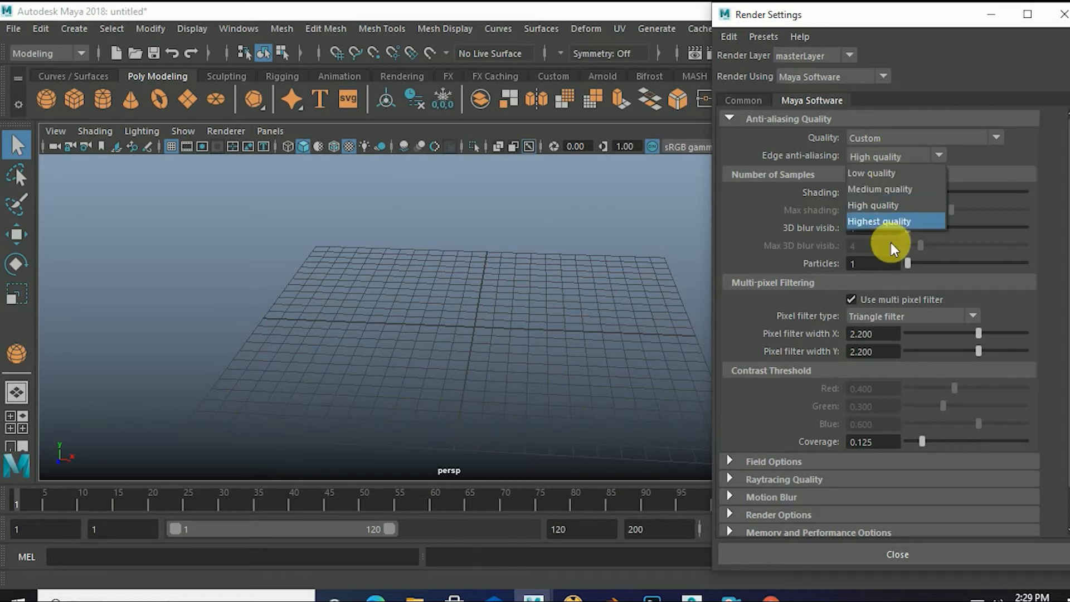
pyautogui.click(881, 220)
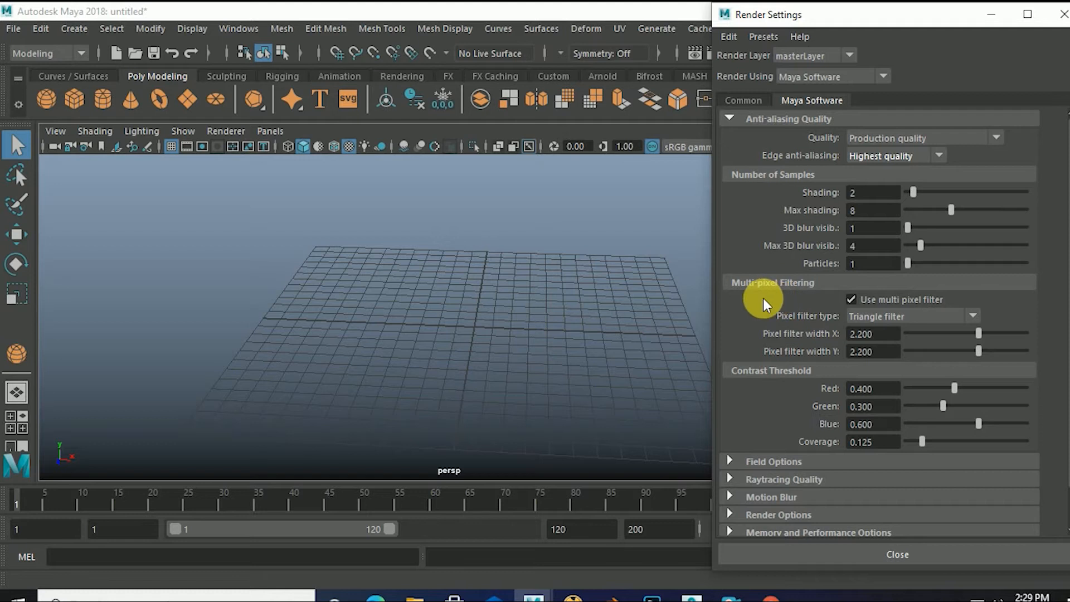
# Review the pixel filter types under Multi-pixel Filtering, keeping Triangle filter.
pyautogui.scroll(-3, 763, 299)
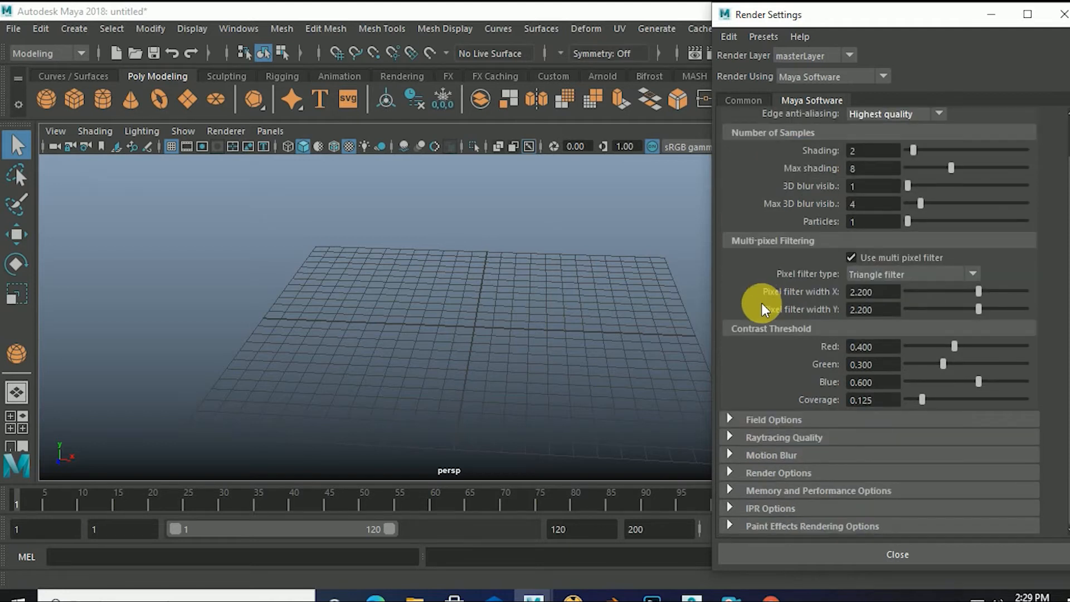
pyautogui.scroll(3, 767, 325)
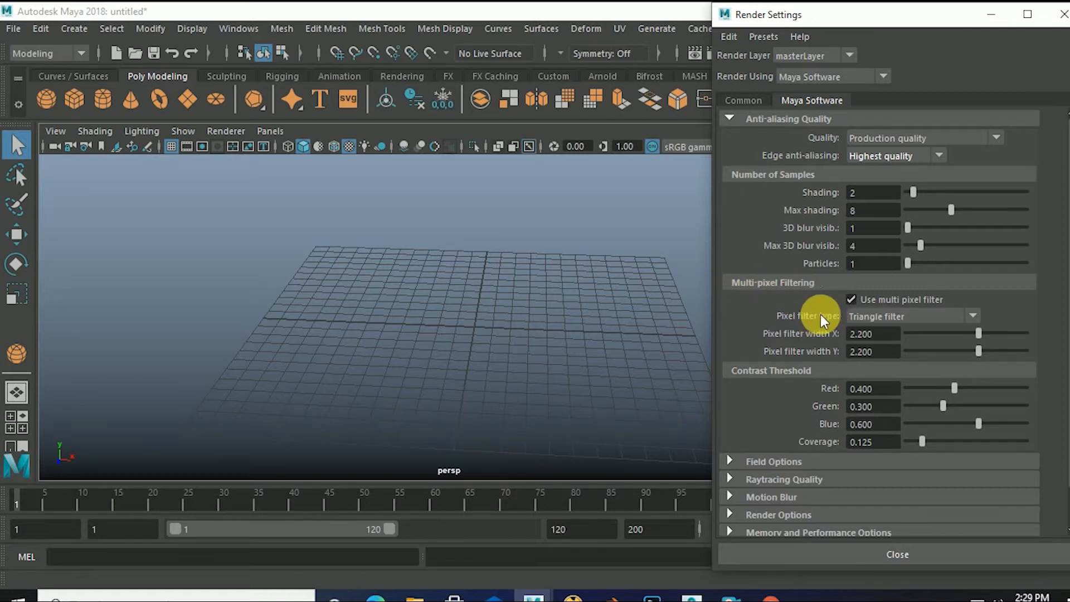
pyautogui.click(973, 315)
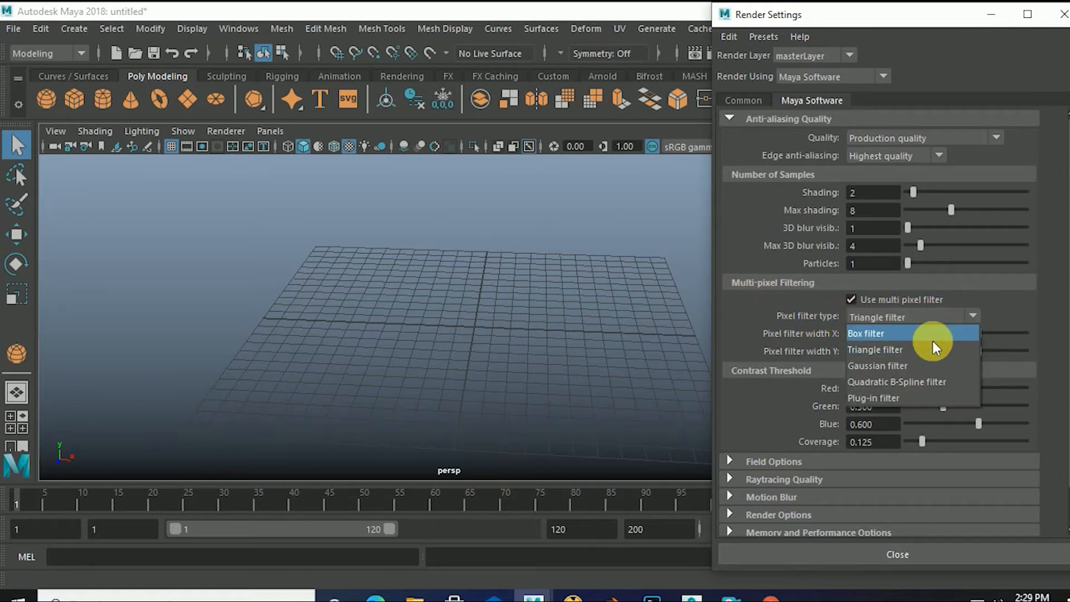
pyautogui.click(864, 350)
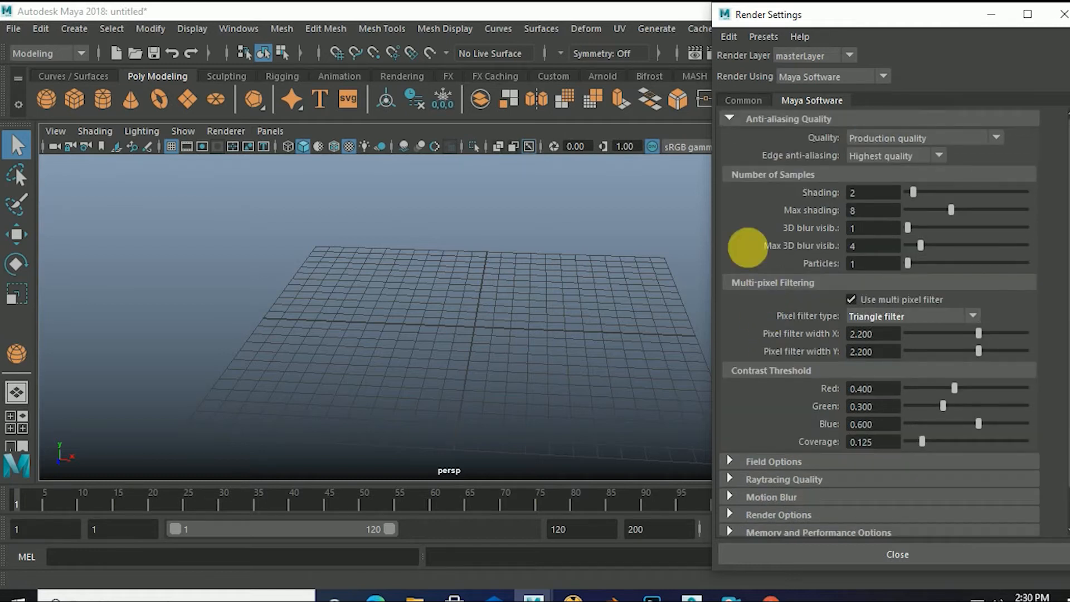
# Collapse the Anti-aliasing Quality section, and look through the Field Options.
pyautogui.click(730, 118)
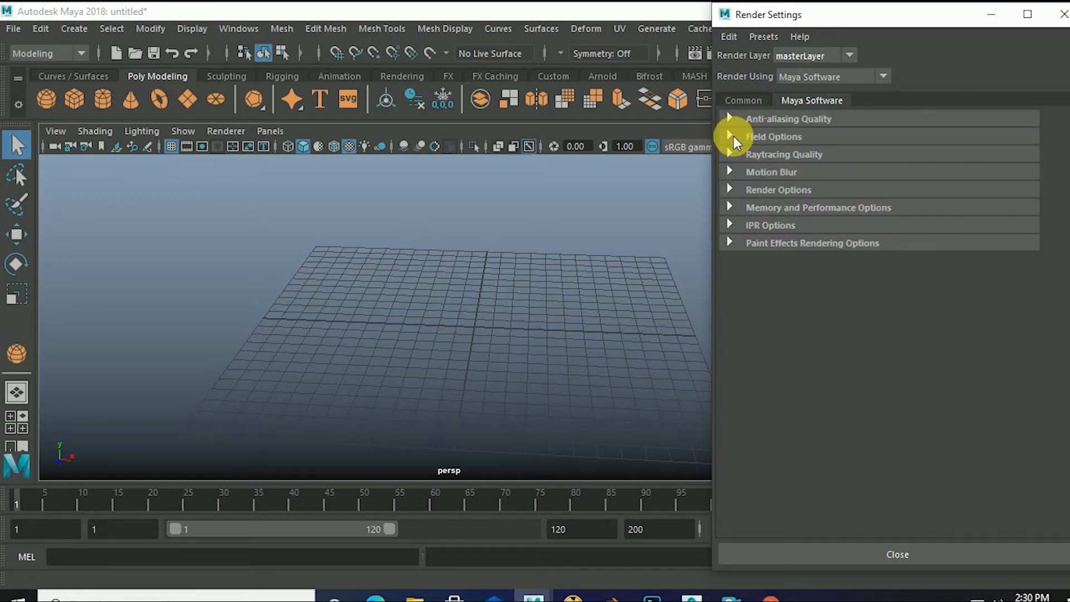
pyautogui.click(734, 136)
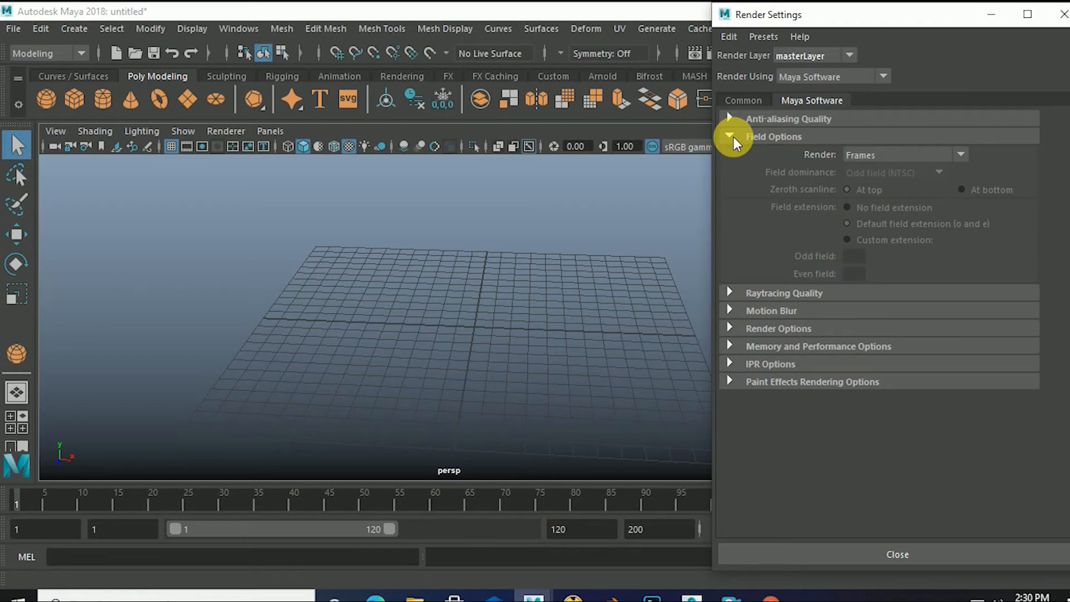
pyautogui.click(734, 137)
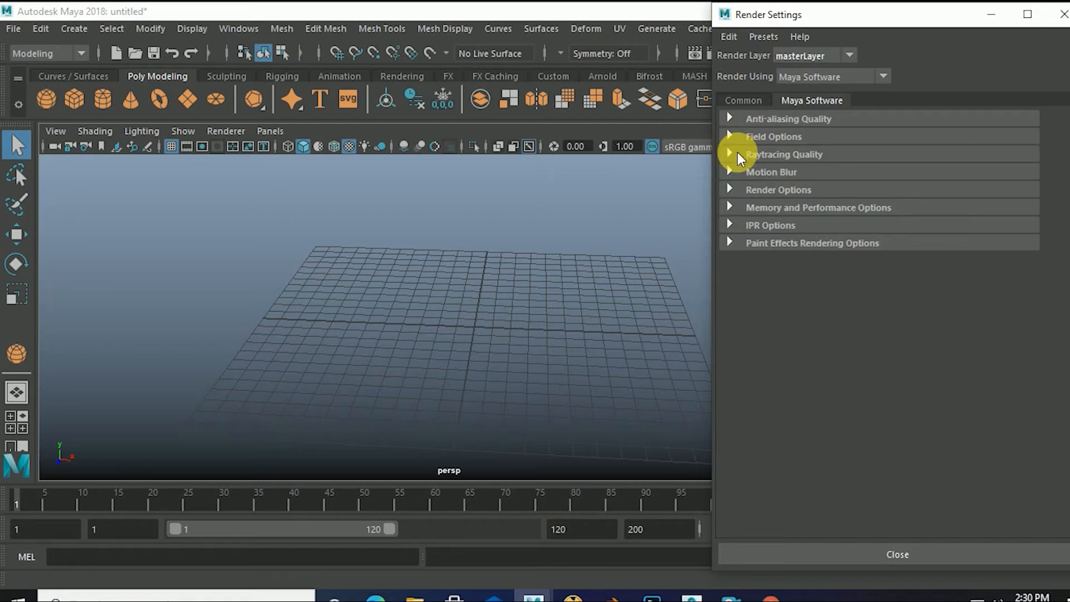
# Review the Raytracing Quality settings, switching Raytracing off and back on.
pyautogui.click(736, 154)
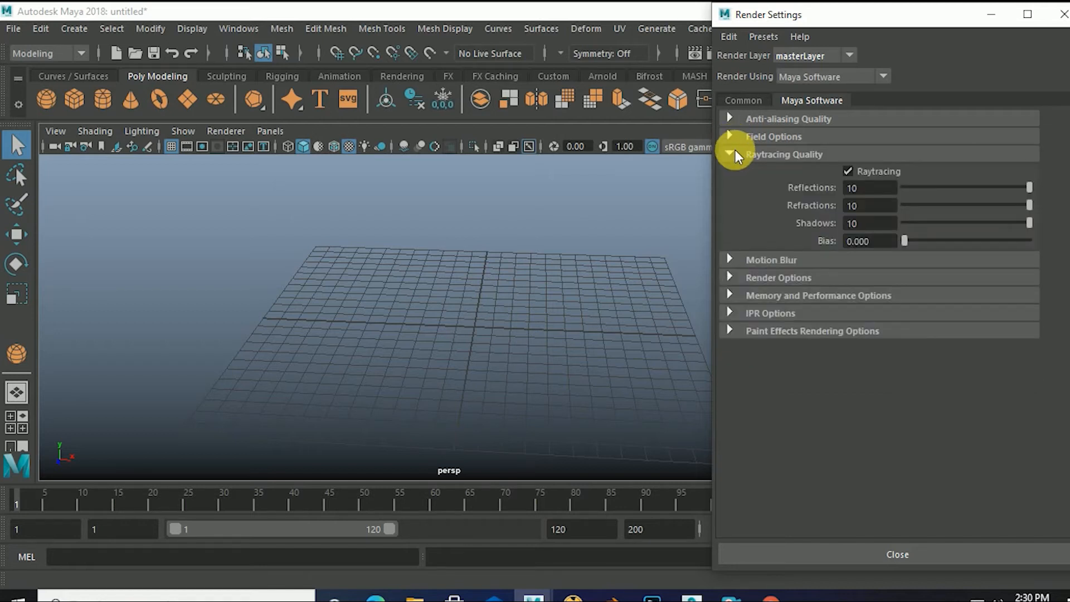
pyautogui.click(848, 171)
pyautogui.click(848, 171)
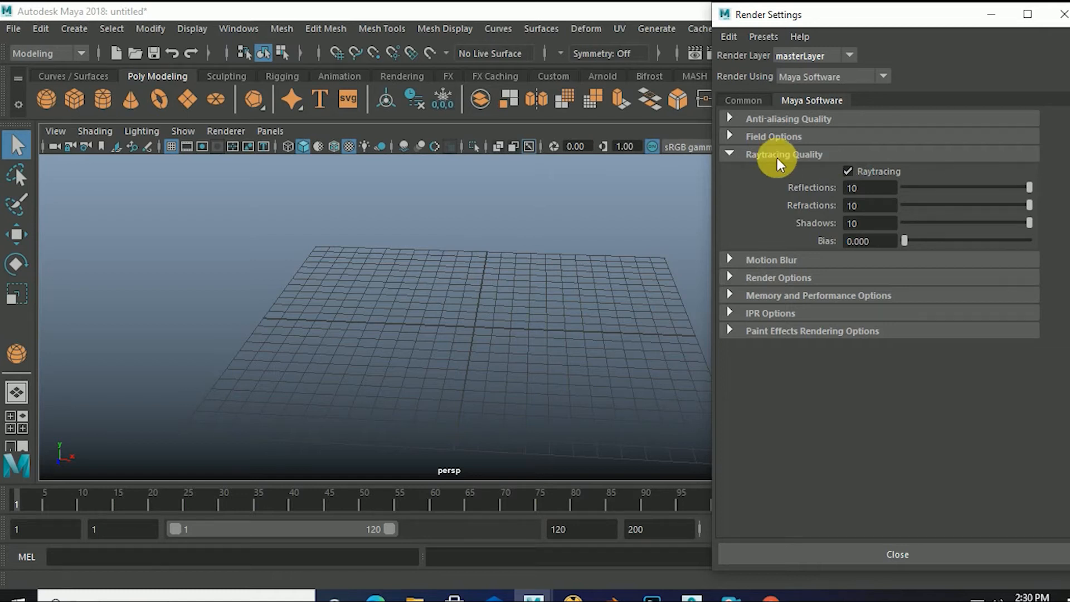
pyautogui.click(733, 153)
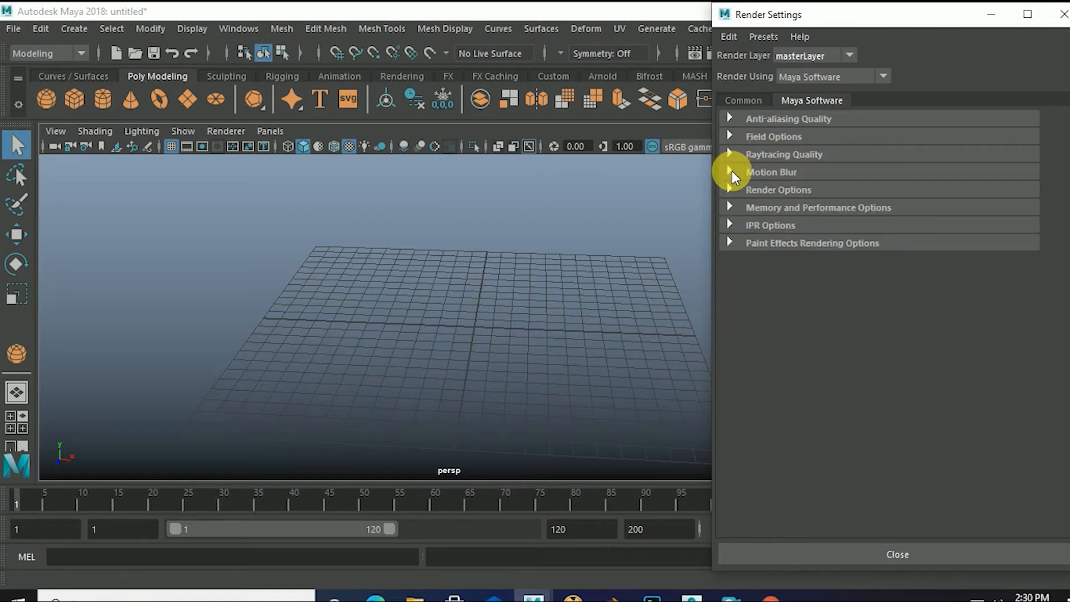
# Expand the Motion Blur section, and reopen Anti-aliasing Quality to review both groups of settings.
pyautogui.click(730, 172)
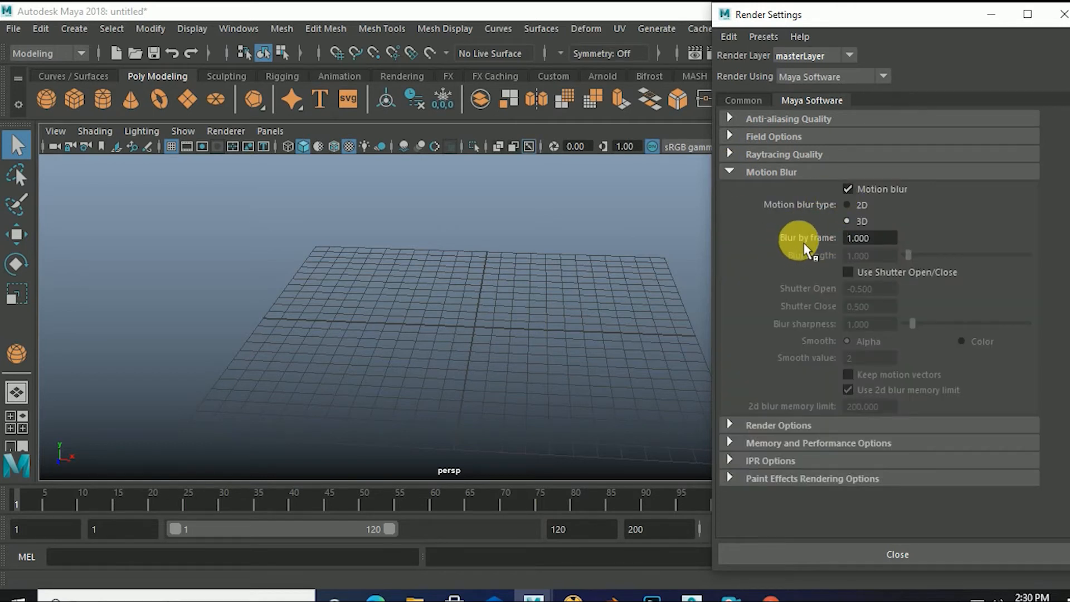
pyautogui.click(732, 119)
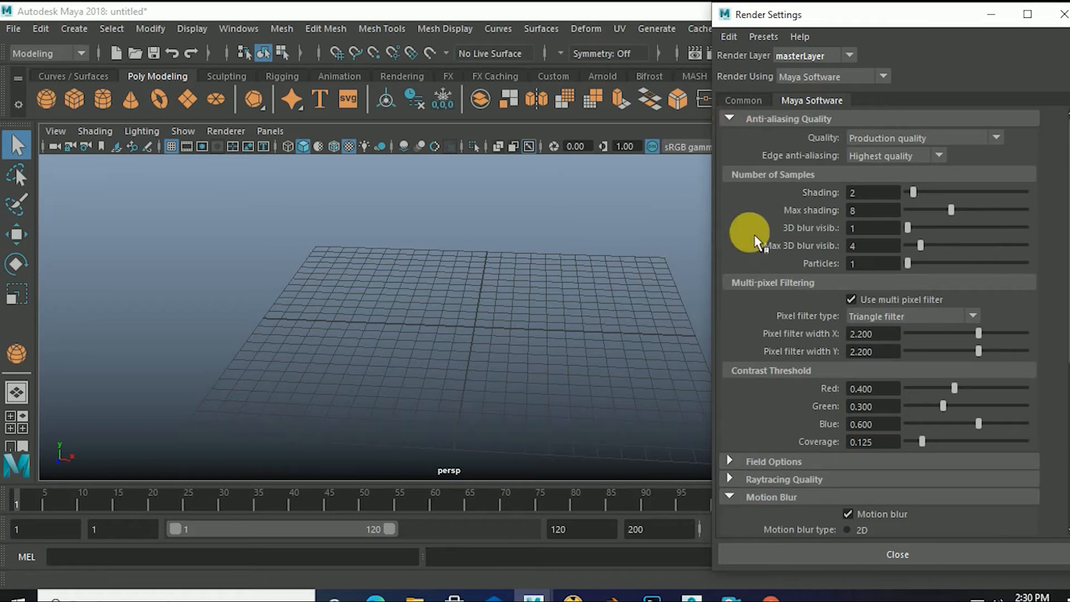
pyautogui.scroll(-1, 750, 234)
pyautogui.scroll(-1, 751, 236)
pyautogui.scroll(1, 750, 238)
pyautogui.scroll(1, 792, 212)
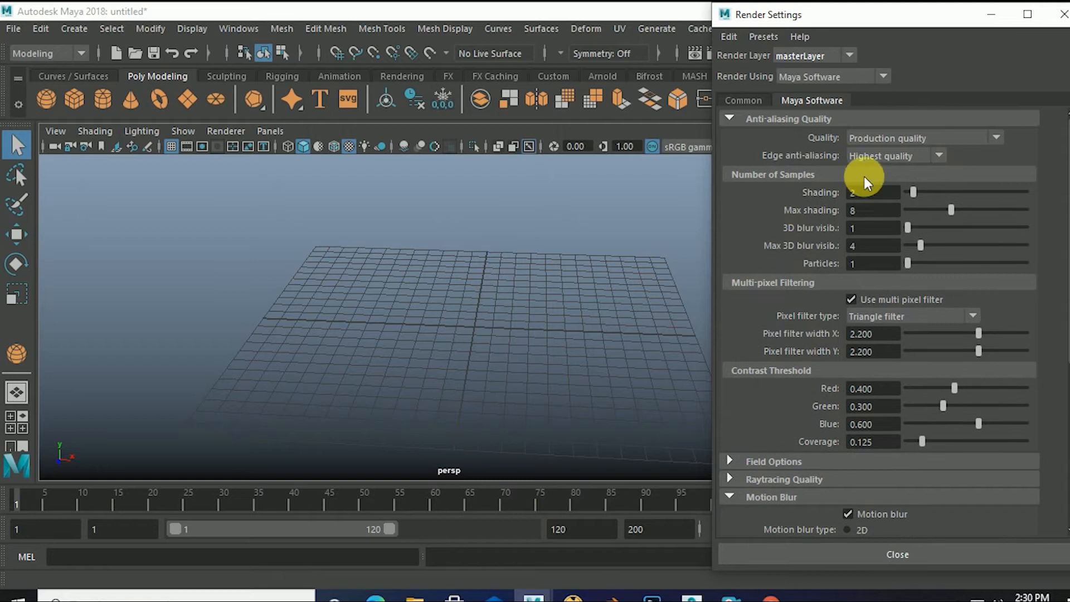
# Try High quality edge anti-aliasing, and check which sampling and filtering settings it affects.
pyautogui.click(889, 152)
pyautogui.click(868, 207)
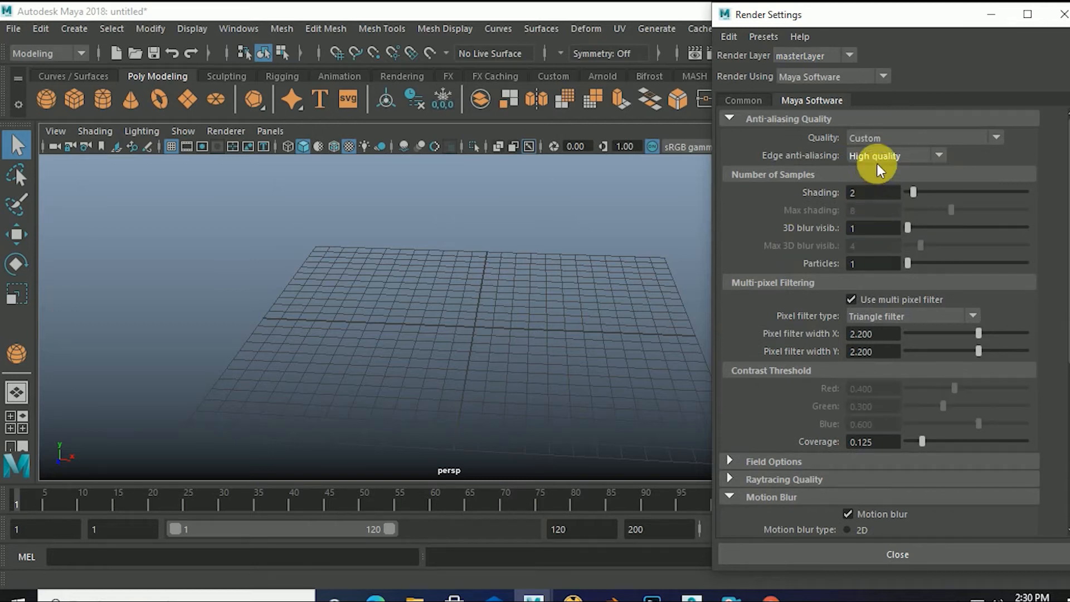
pyautogui.scroll(-1, 835, 236)
pyautogui.scroll(1, 808, 249)
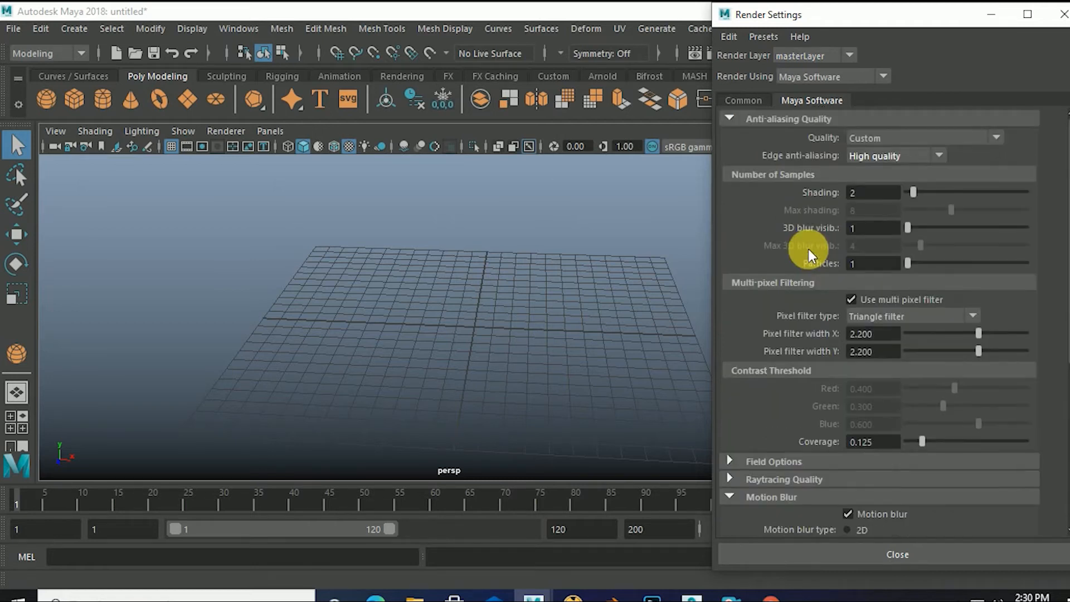
# Set the edge anti-aliasing to Medium quality.
pyautogui.click(871, 153)
pyautogui.click(865, 186)
pyautogui.scroll(-1, 734, 300)
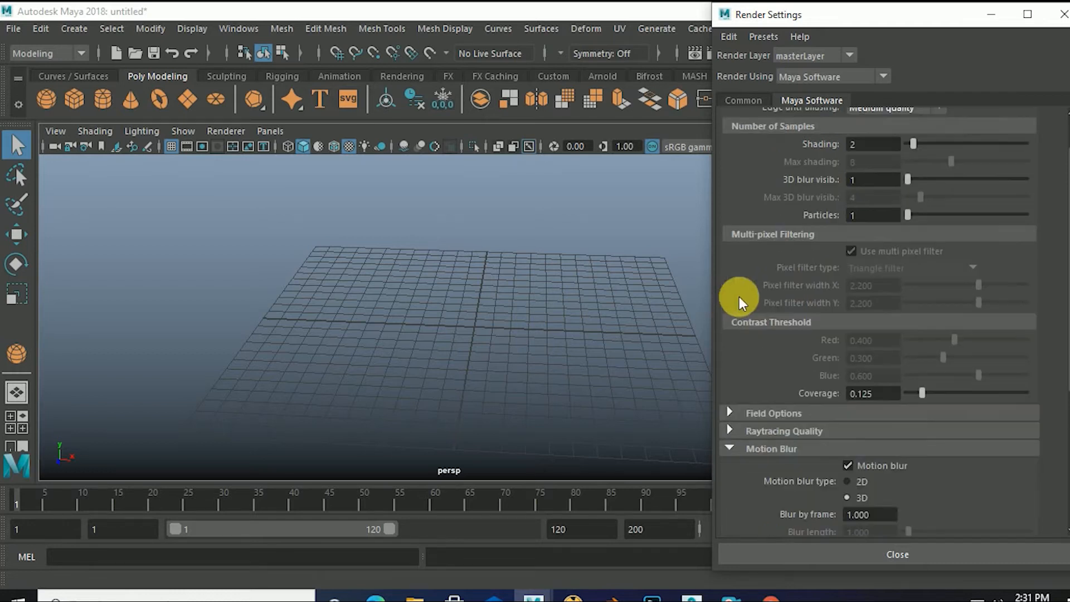
pyautogui.scroll(-1, 748, 295)
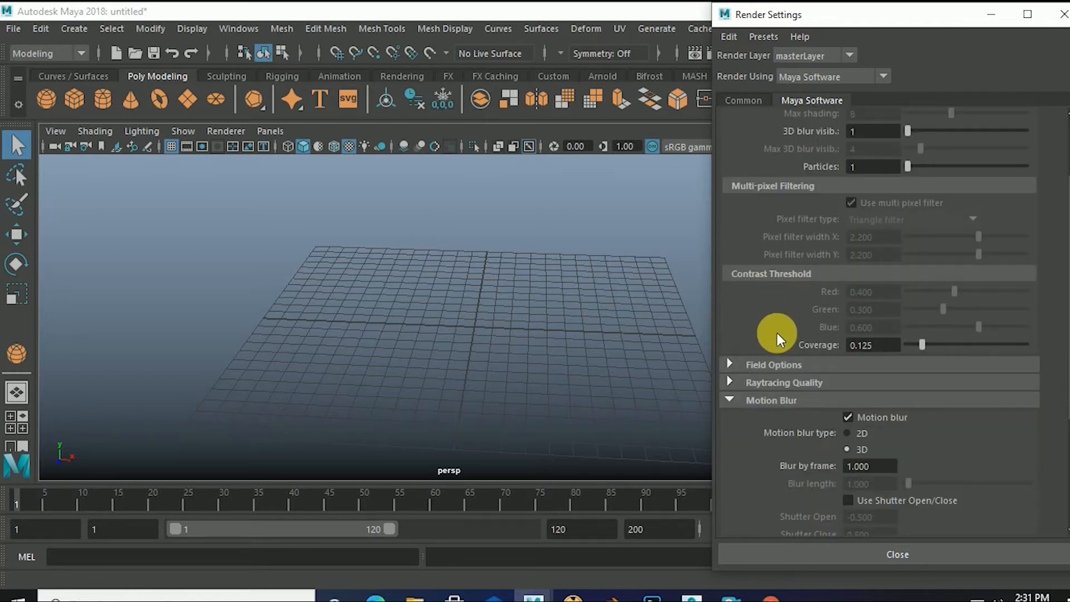
# Expand the Field Options and Raytracing Quality sections and review their settings together with Motion Blur.
pyautogui.scroll(1, 777, 334)
pyautogui.scroll(-1, 790, 334)
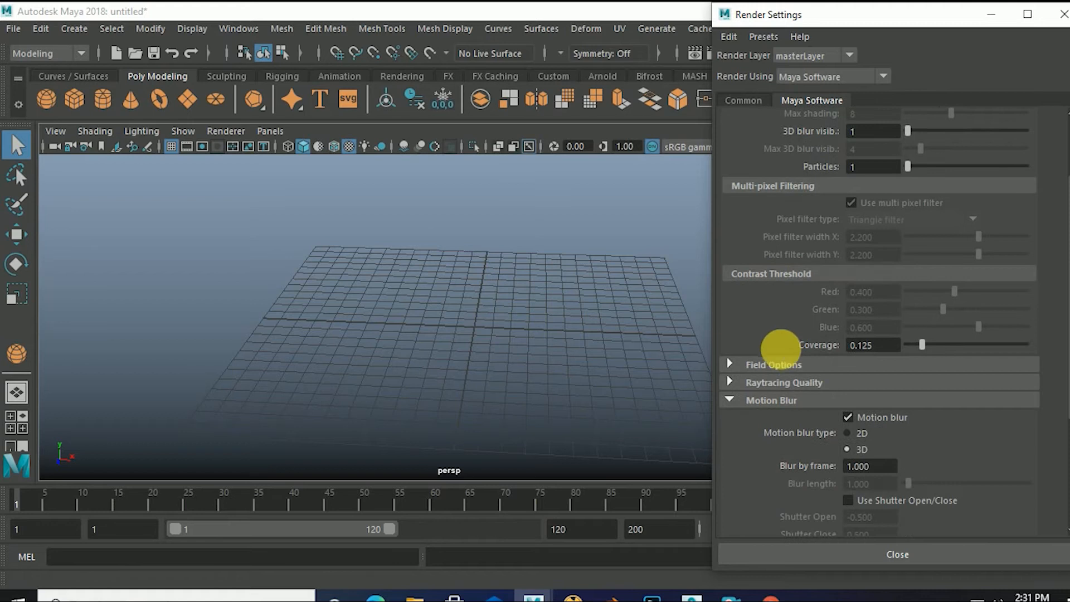
pyautogui.click(738, 365)
pyautogui.scroll(-3, 756, 351)
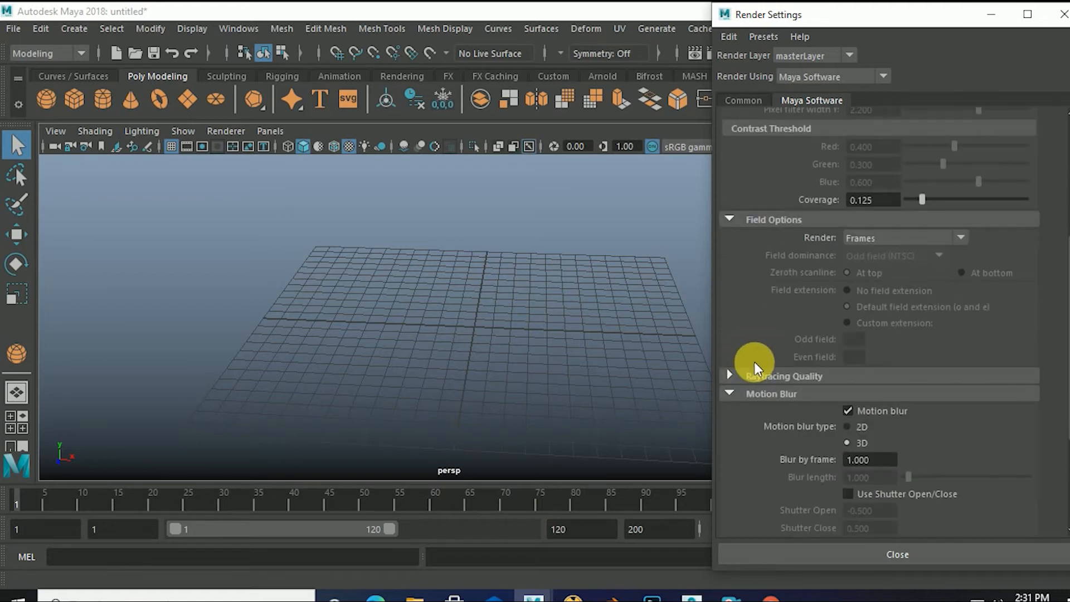
pyautogui.click(737, 378)
pyautogui.scroll(-4, 756, 357)
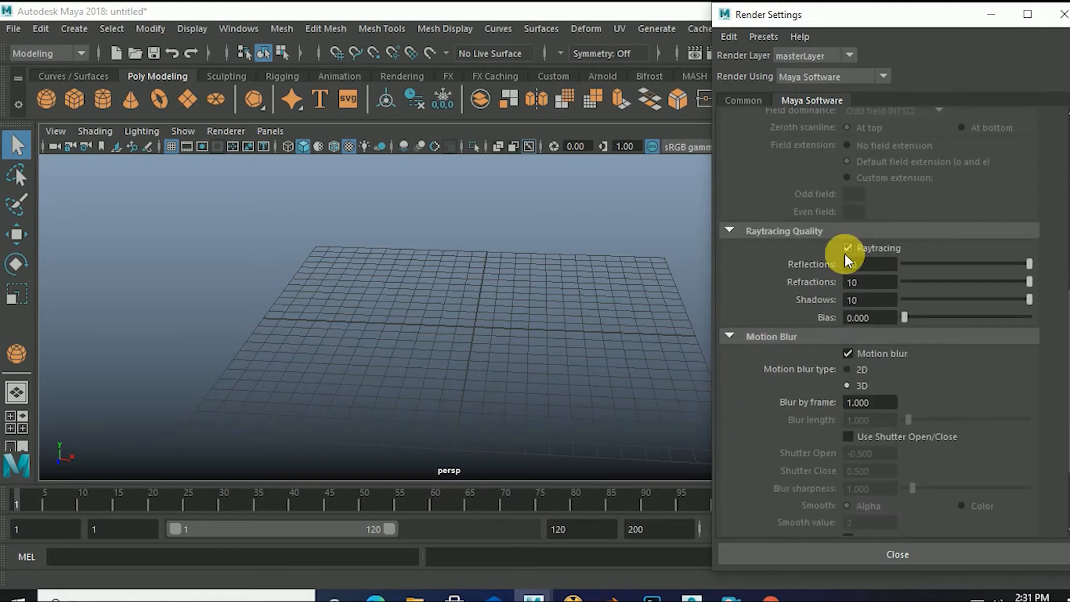
pyautogui.click(848, 247)
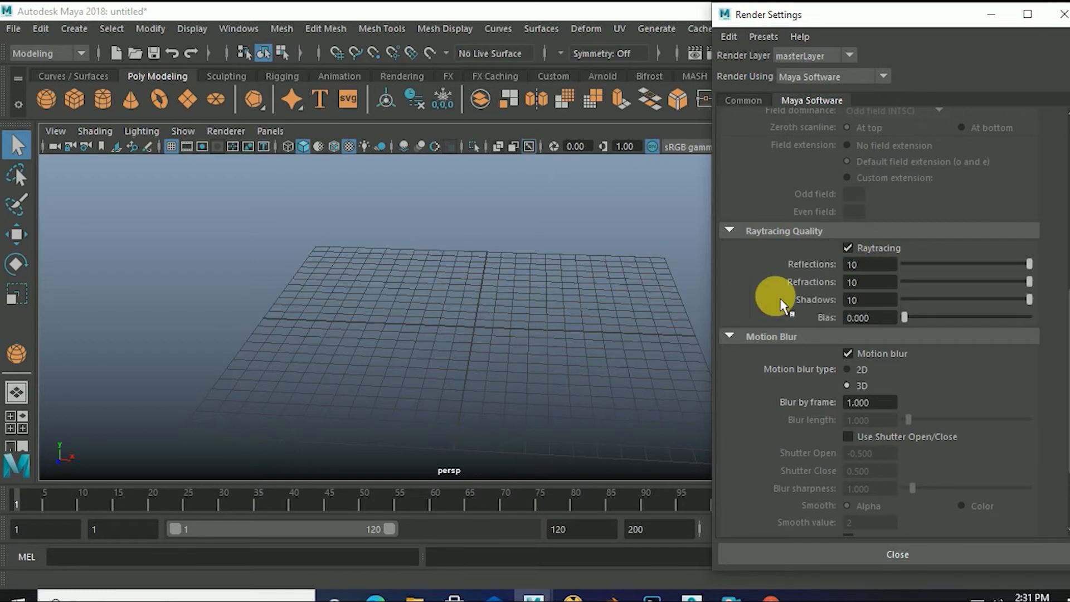
pyautogui.scroll(-3, 775, 301)
pyautogui.scroll(-1, 778, 312)
pyautogui.scroll(6, 774, 326)
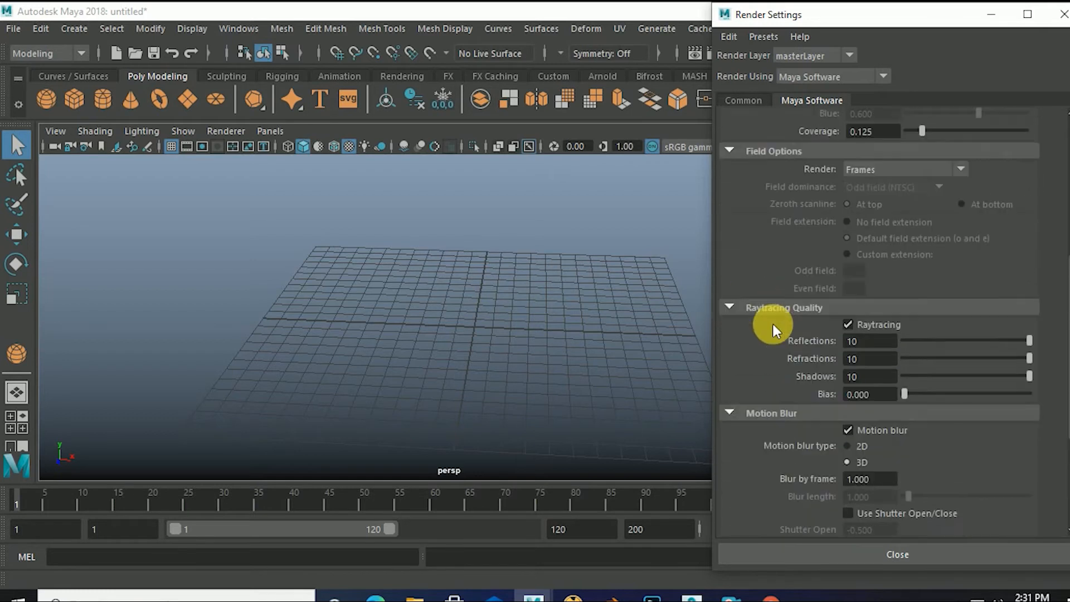
# Apply the Production quality preset for anti-aliasing.
pyautogui.scroll(9, 773, 324)
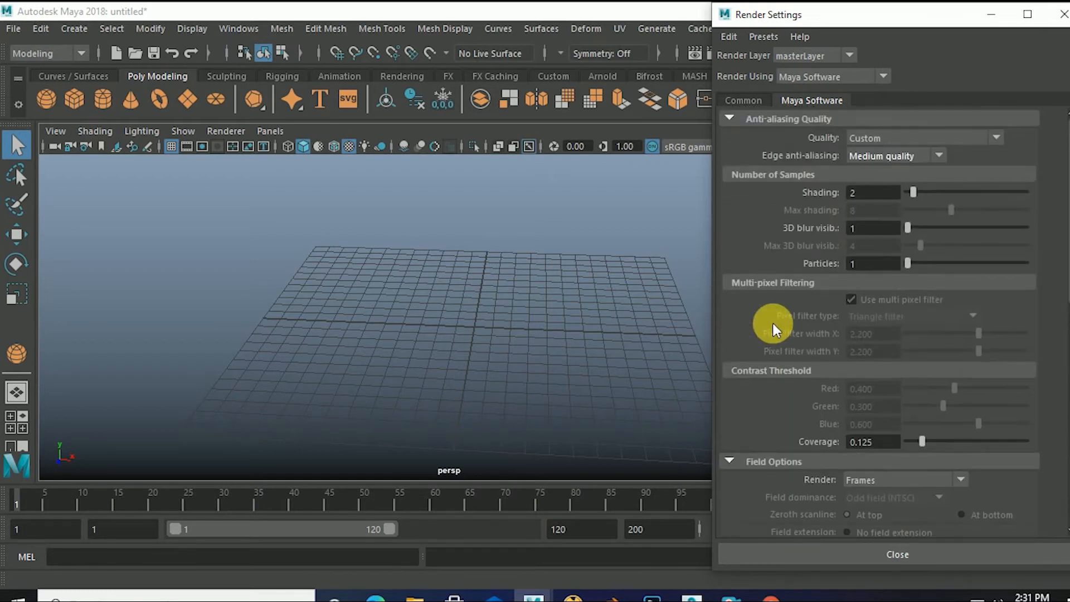
pyautogui.click(914, 136)
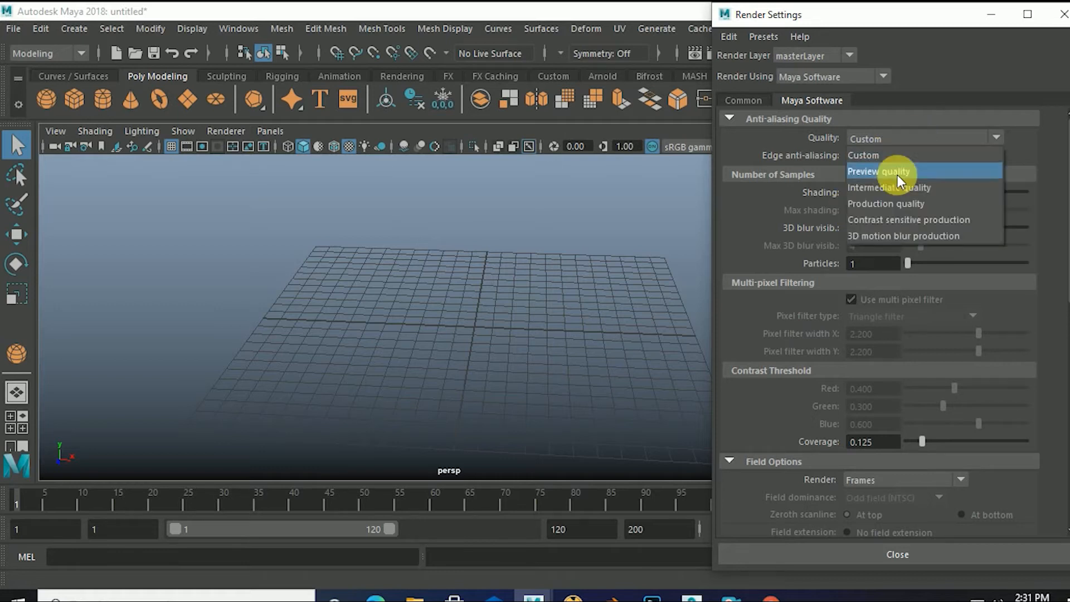
pyautogui.click(887, 206)
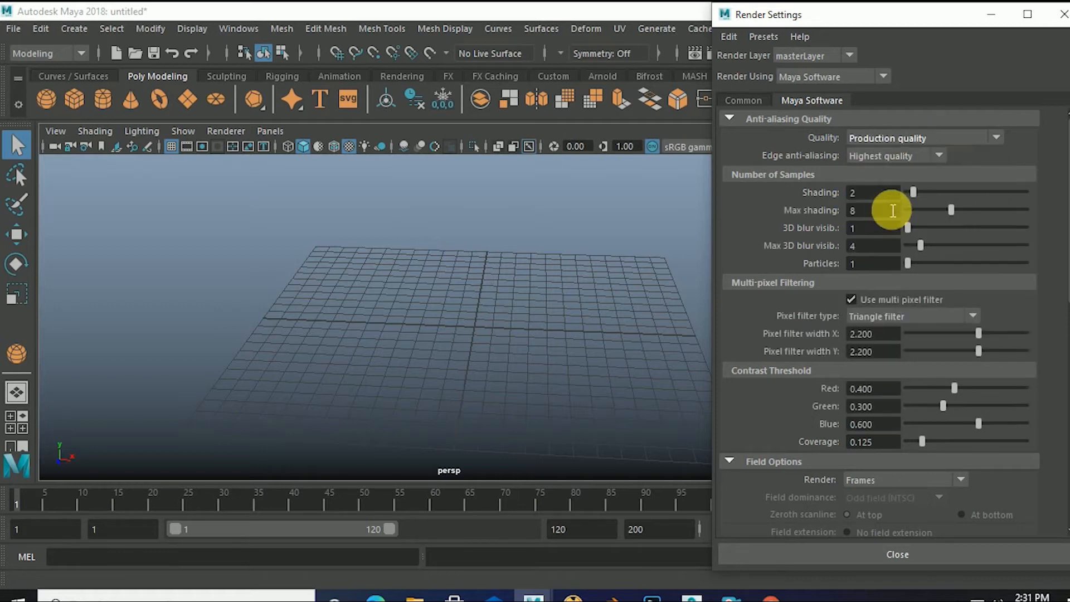
# Try Low quality edge anti-aliasing, and check which sampling, filtering, contrast and raytracing settings it affects.
pyautogui.click(935, 155)
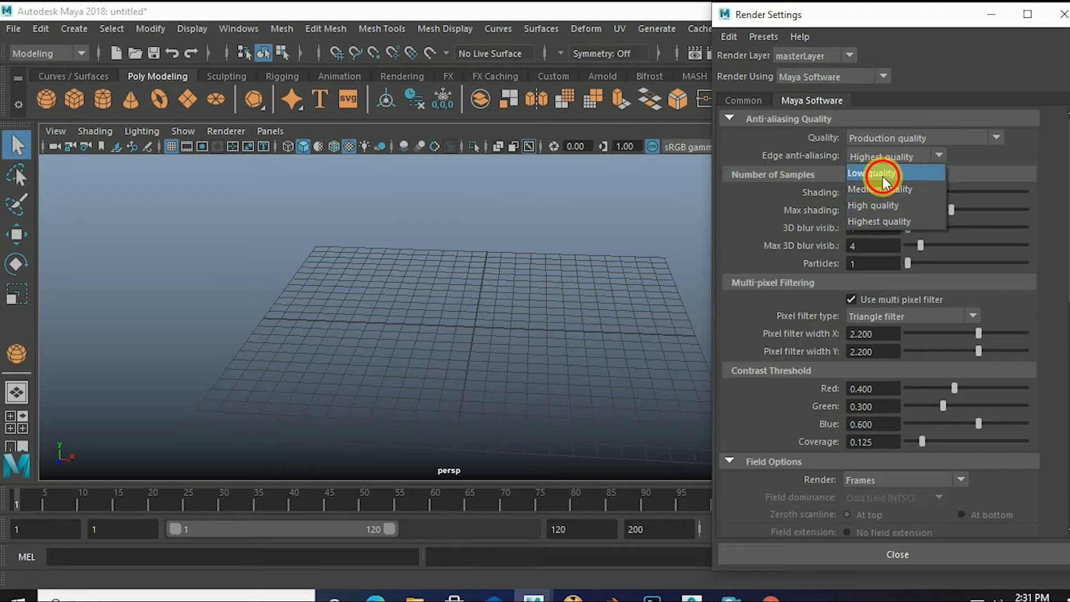
pyautogui.click(882, 175)
pyautogui.scroll(-5, 778, 302)
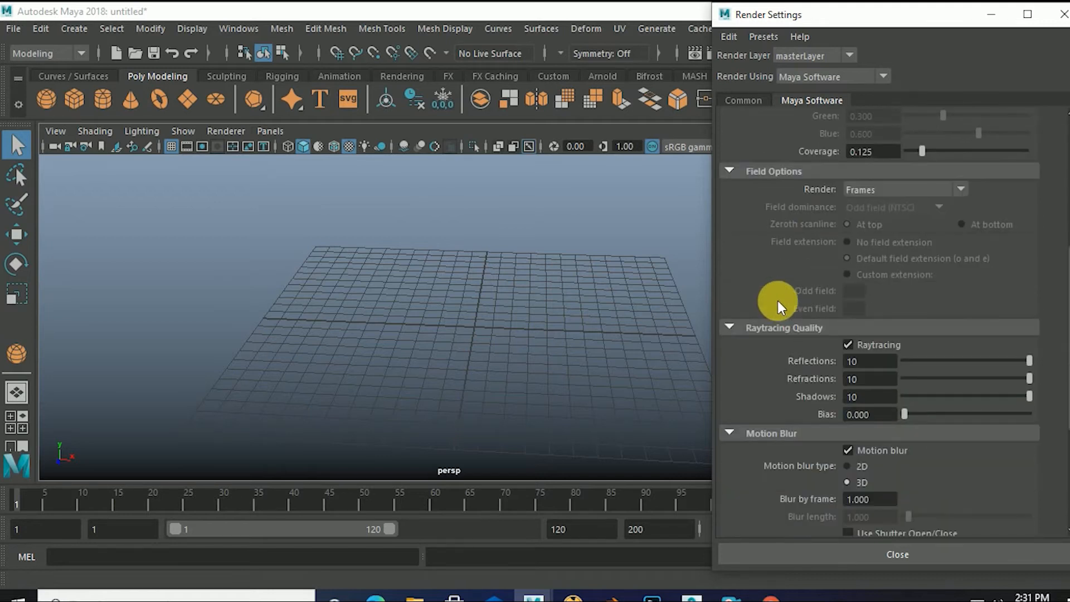
pyautogui.scroll(-3, 778, 303)
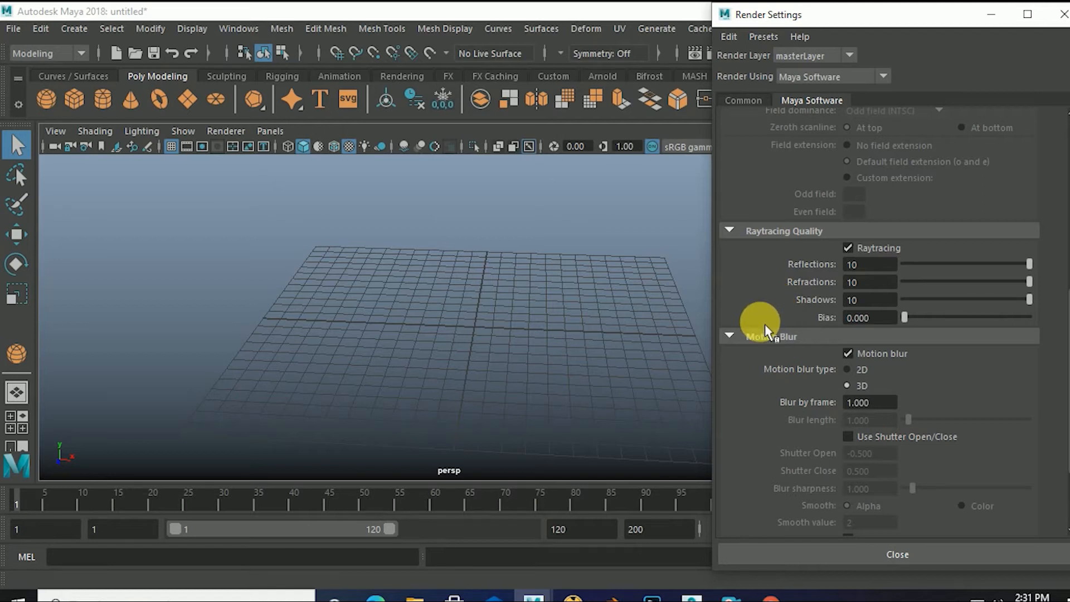
pyautogui.scroll(3, 765, 323)
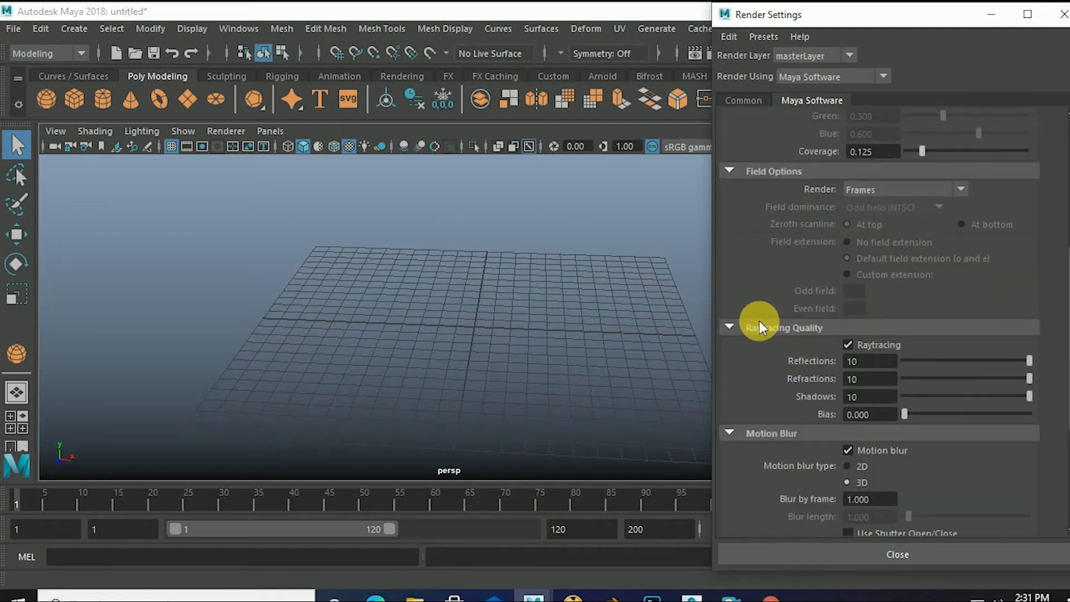
pyautogui.scroll(4, 759, 324)
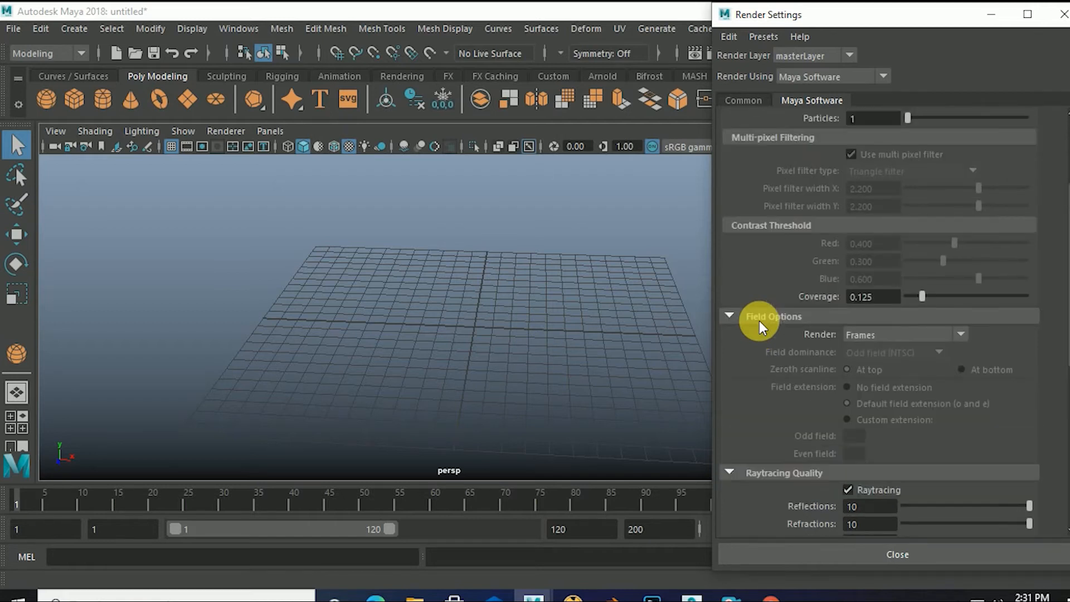
pyautogui.scroll(3, 759, 323)
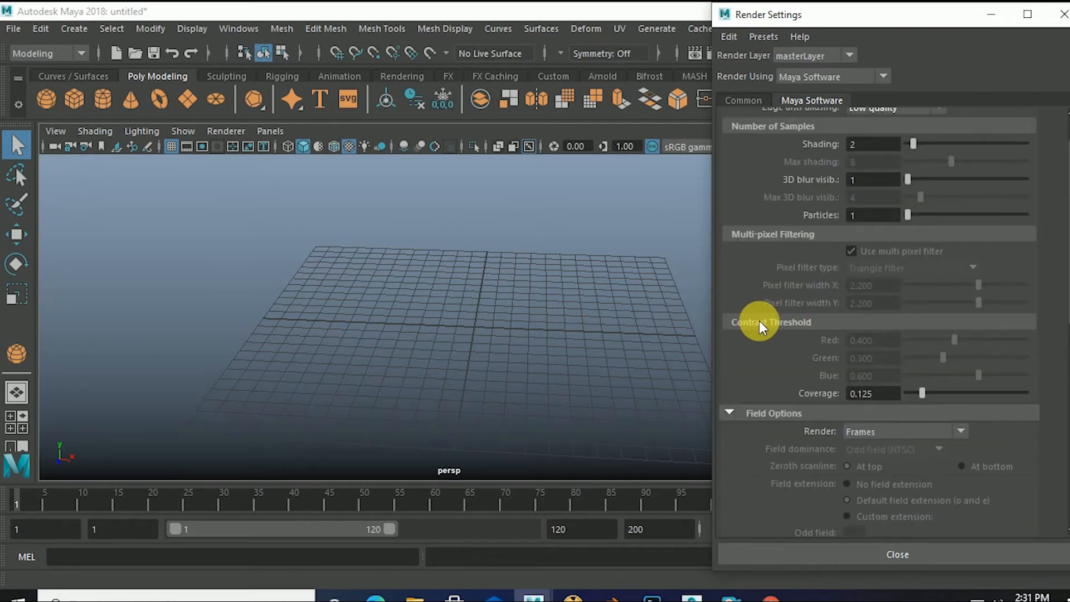
pyautogui.scroll(2, 761, 327)
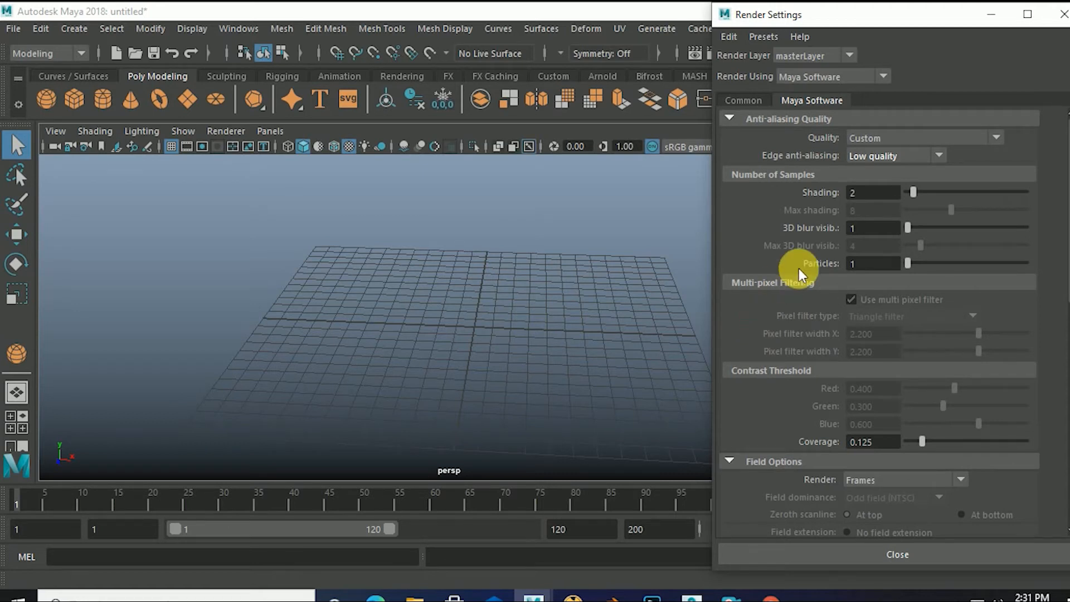
# Set the anti-aliasing quality preset to Preview quality, and check the resulting sampling, raytracing and motion blur settings.
pyautogui.click(892, 138)
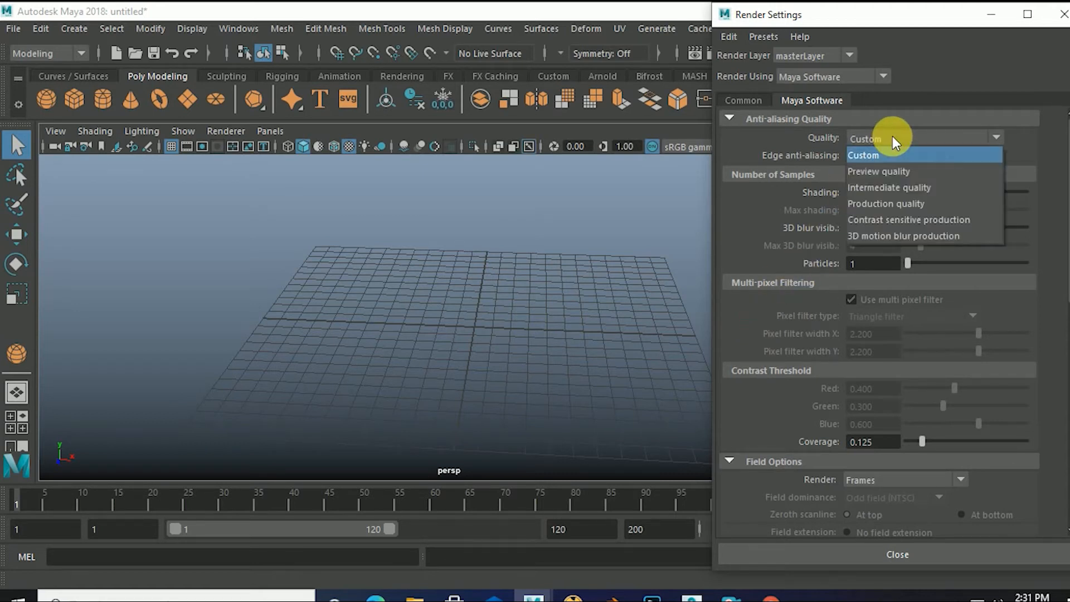
pyautogui.click(881, 171)
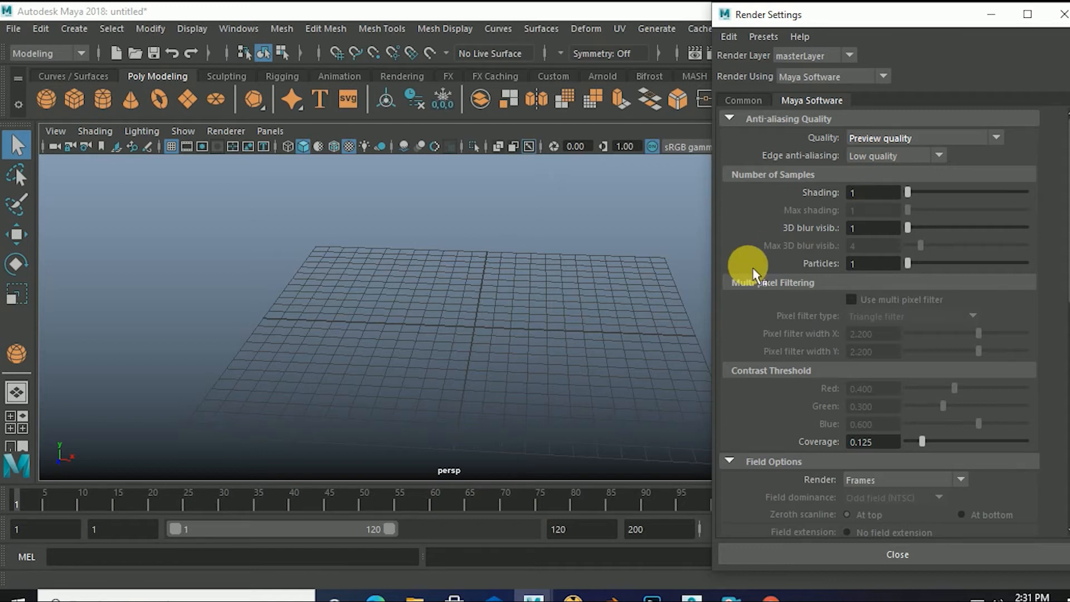
pyautogui.scroll(-6, 753, 273)
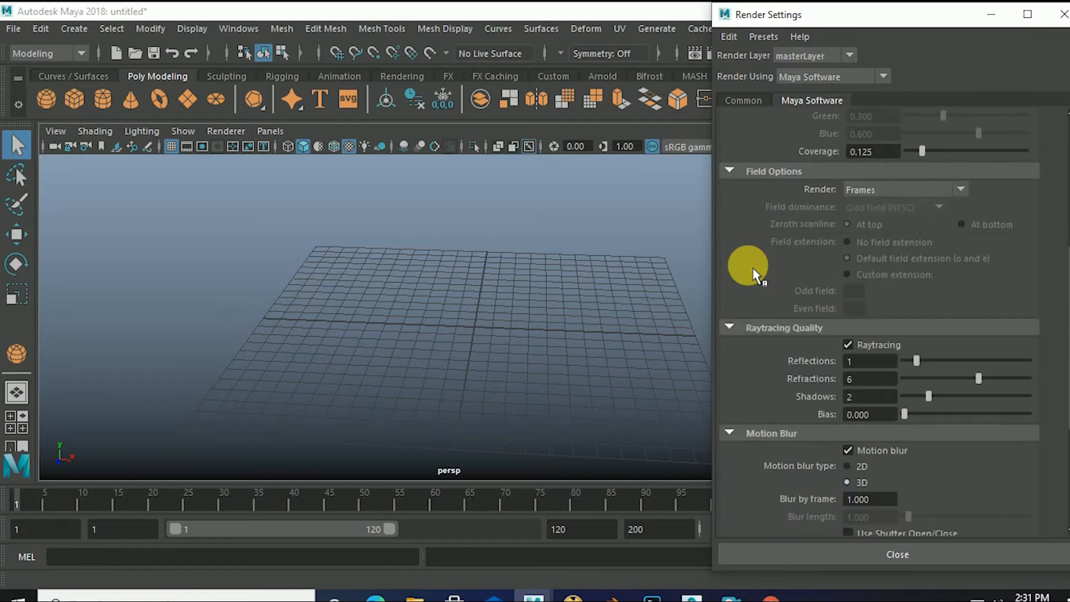
pyautogui.scroll(-2, 753, 273)
pyautogui.scroll(-3, 754, 274)
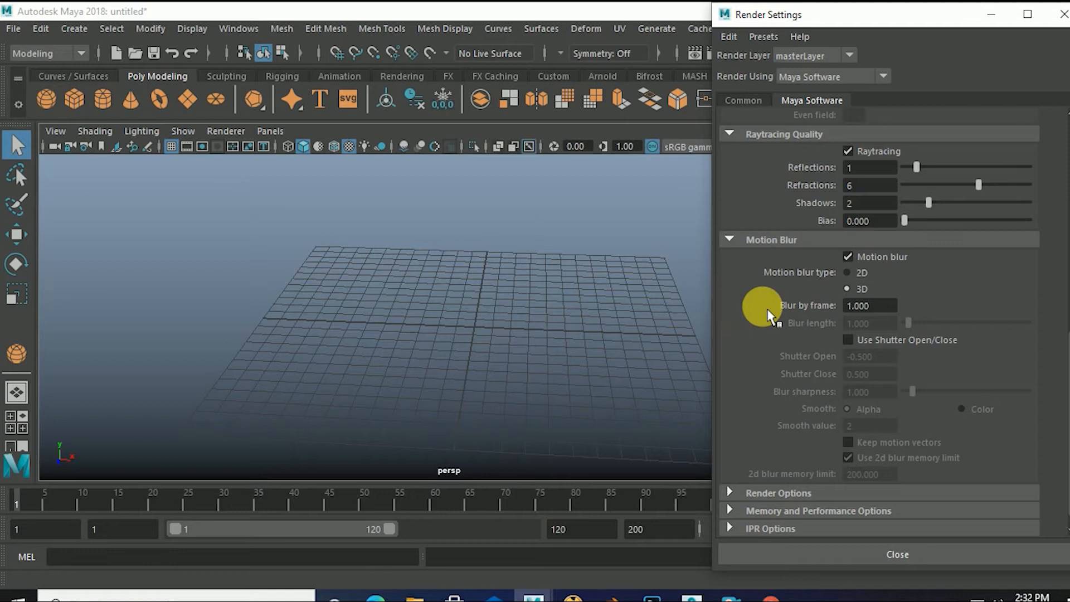
# Turn off Motion blur for the Maya Software renderer.
pyautogui.click(848, 257)
pyautogui.click(848, 257)
pyautogui.click(848, 257)
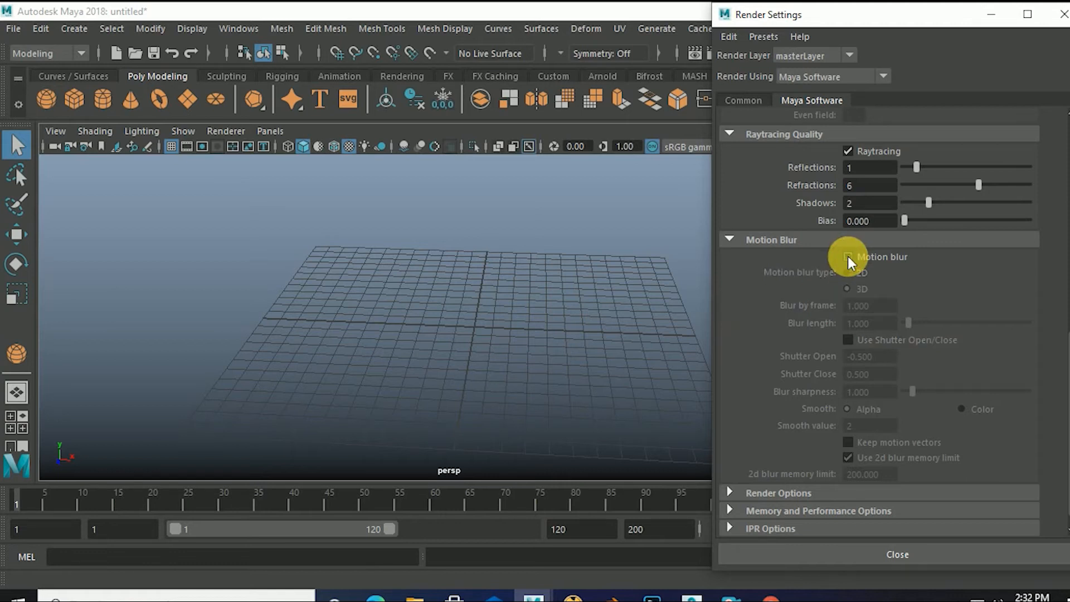
# Expand Render Options and review the post processing, camera, lights and shadows, and color/compositing settings.
pyautogui.scroll(-1, 735, 307)
pyautogui.click(728, 474)
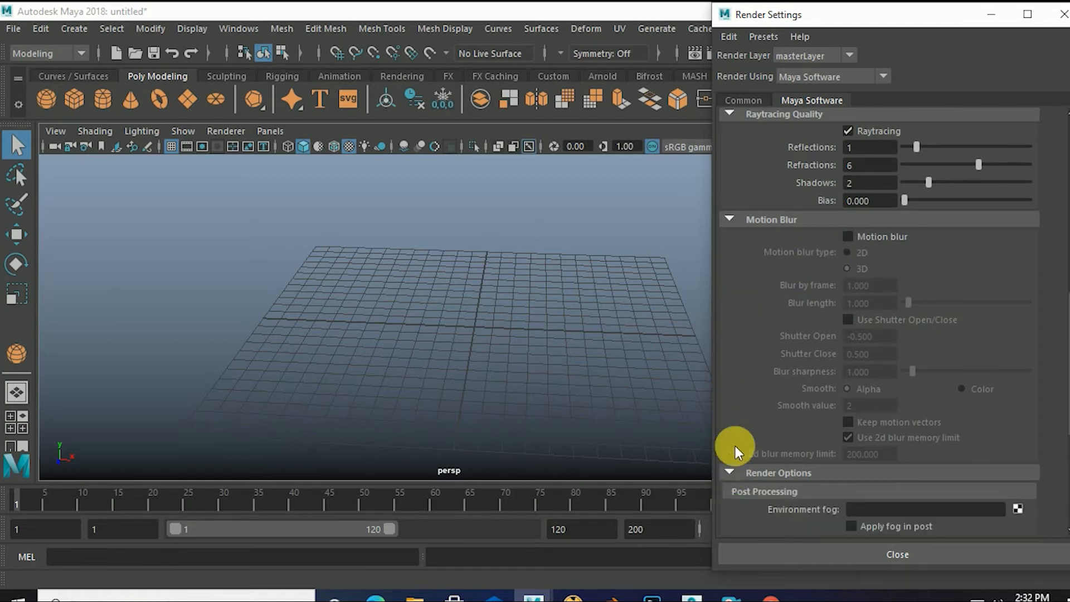
pyautogui.scroll(-10, 734, 446)
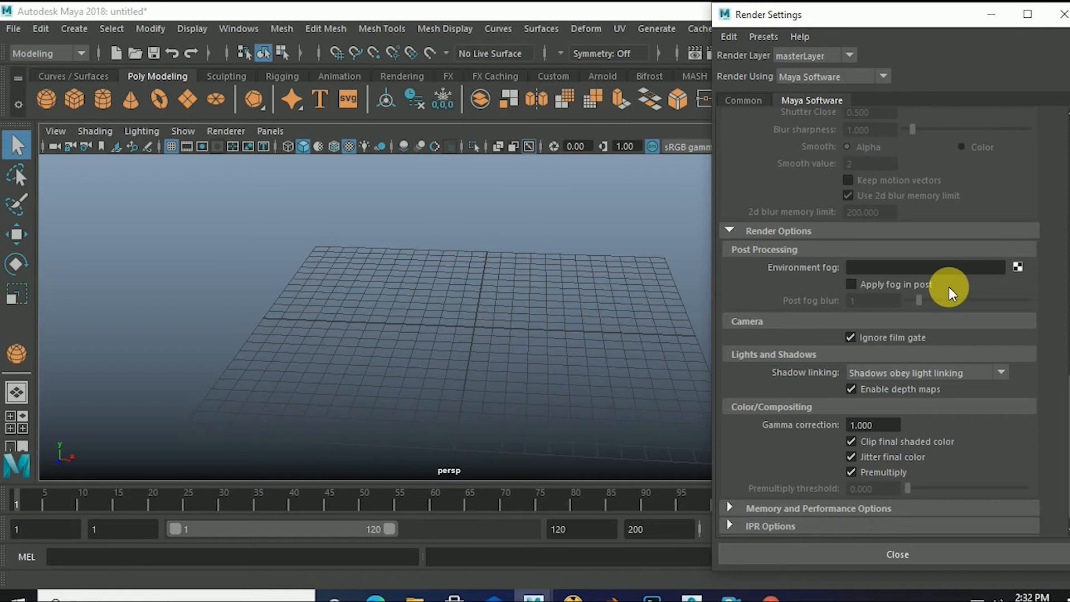
pyautogui.scroll(-1, 737, 341)
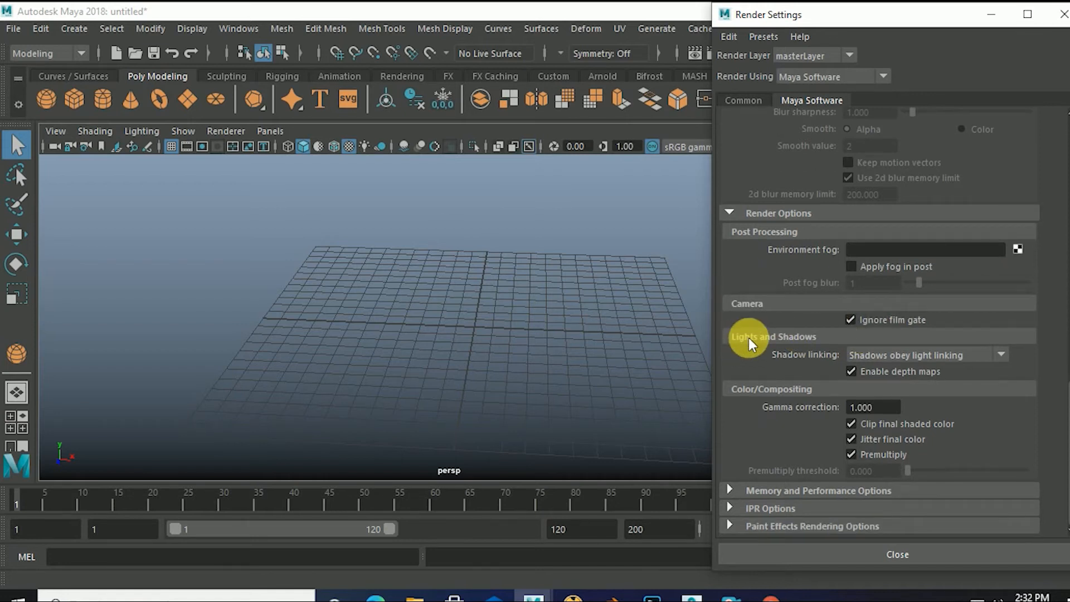
# Expand Memory and Performance Options and review the tessellation, ray tracing and multi processing settings.
pyautogui.click(729, 491)
pyautogui.scroll(-5, 745, 444)
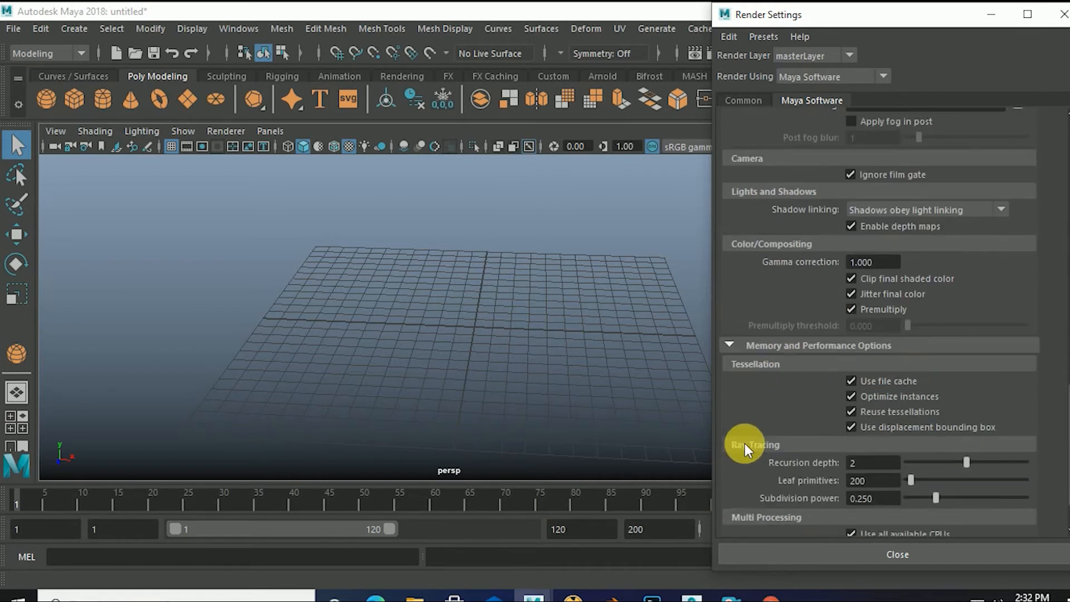
pyautogui.scroll(-1, 755, 352)
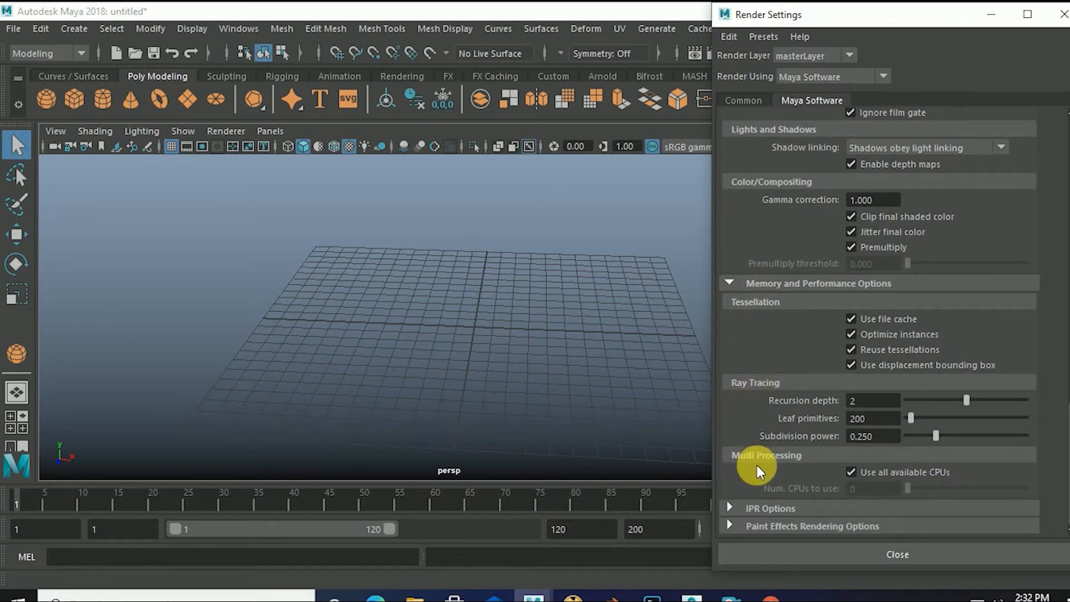
# Expand IPR Options and Paint Effects Rendering Options to review their settings, and collapse both sections again.
pyautogui.click(731, 508)
pyautogui.scroll(-3, 745, 461)
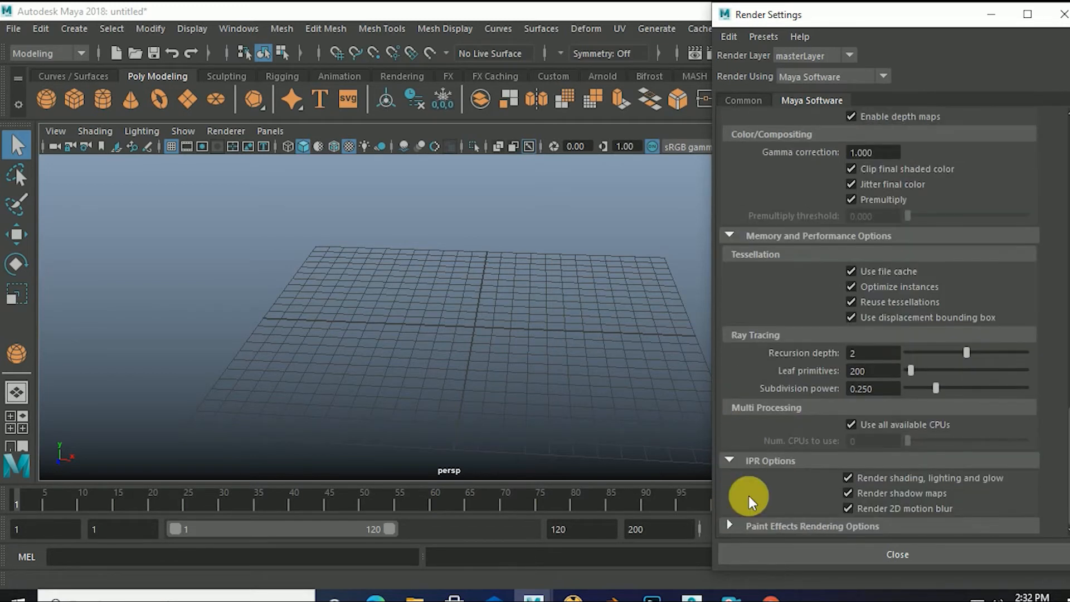
pyautogui.click(731, 526)
pyautogui.scroll(-5, 766, 458)
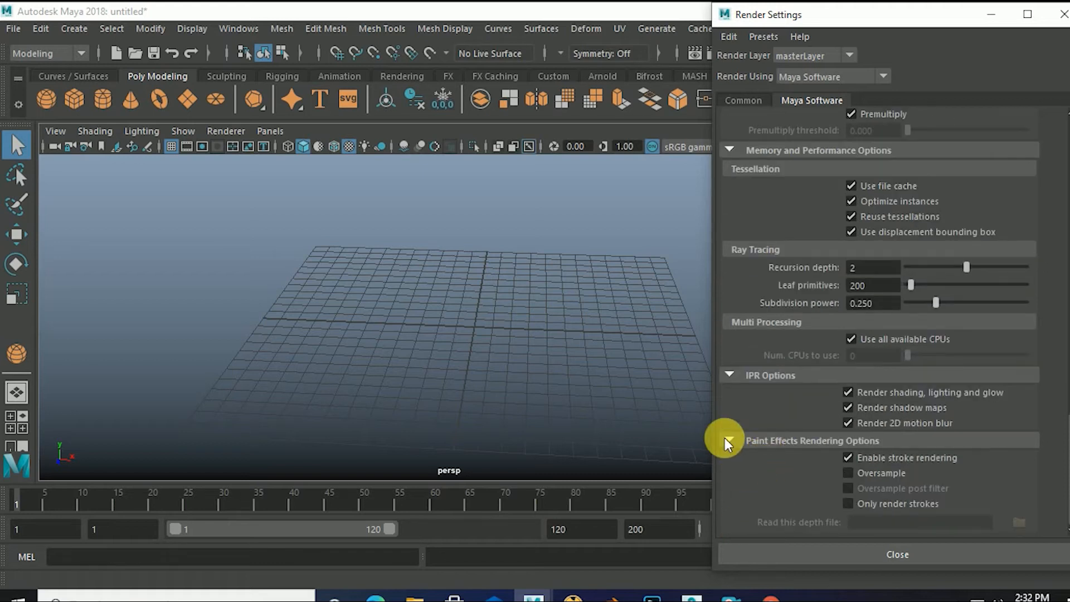
pyautogui.click(741, 438)
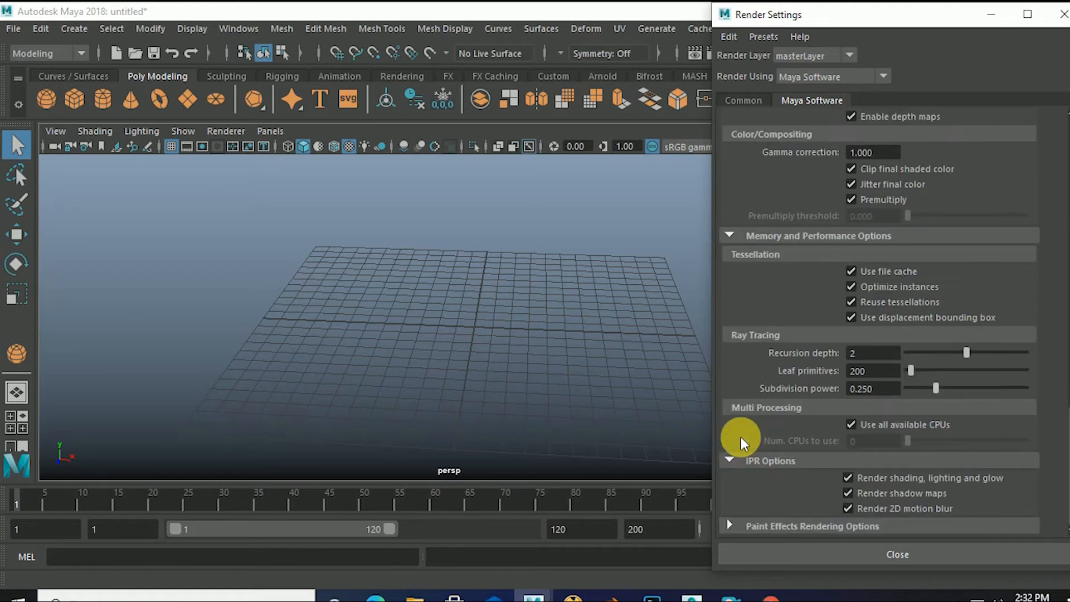
pyautogui.click(730, 461)
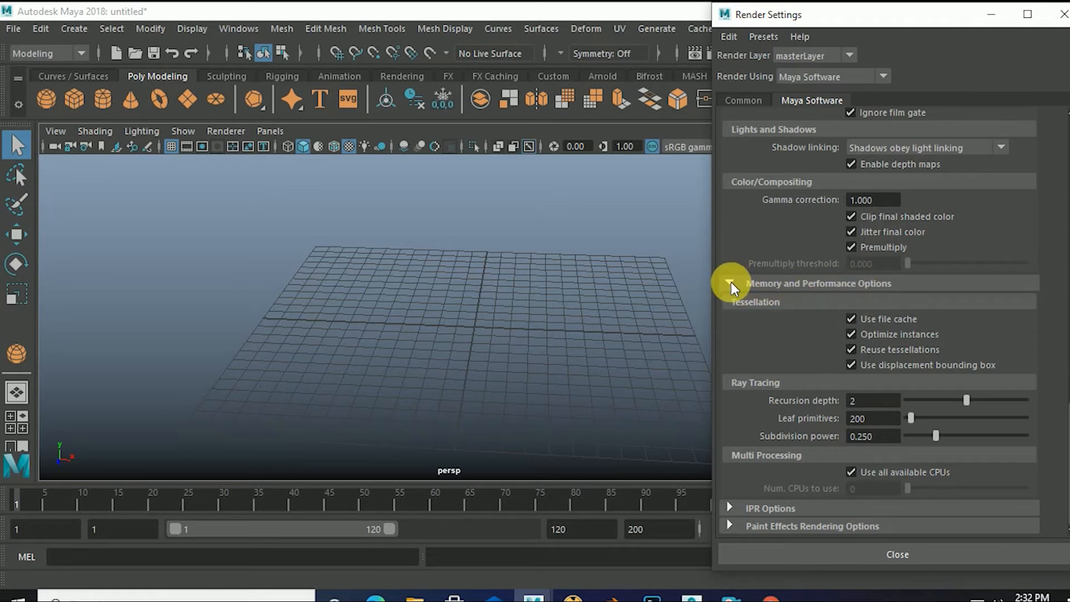
# Go back over the Render Options and Motion Blur settings.
pyautogui.scroll(5, 742, 335)
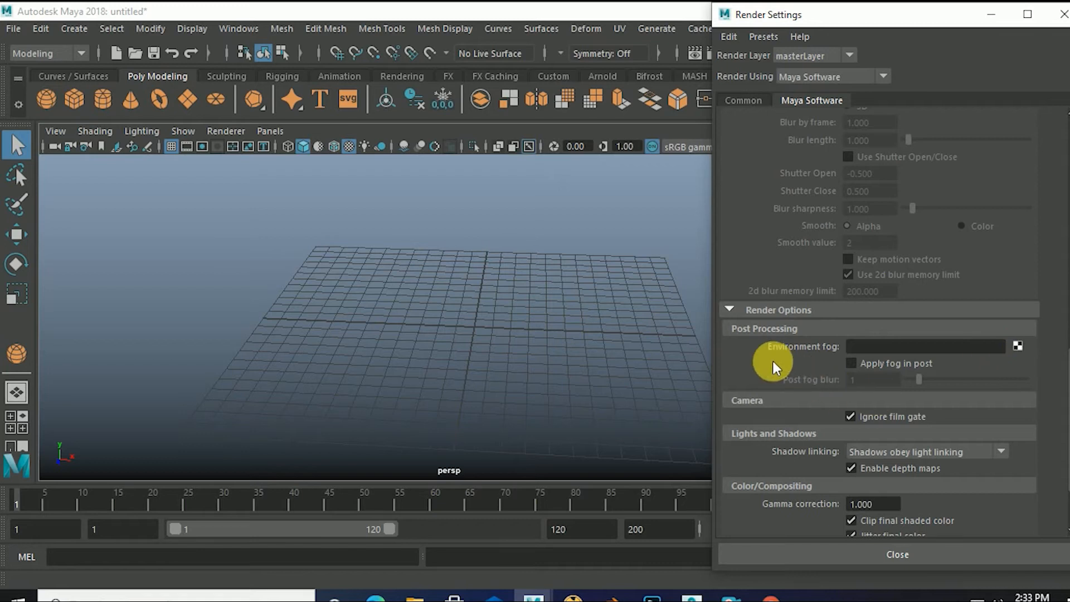
pyautogui.scroll(3, 773, 360)
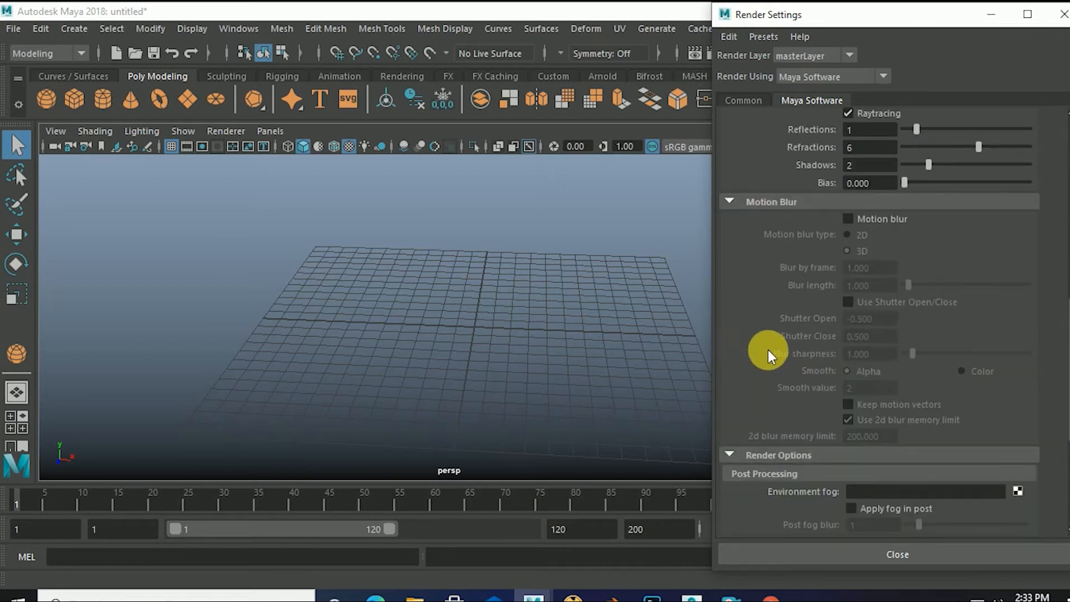
pyautogui.scroll(-1, 767, 349)
pyautogui.scroll(1, 767, 348)
pyautogui.scroll(-3, 767, 348)
pyautogui.scroll(2, 767, 348)
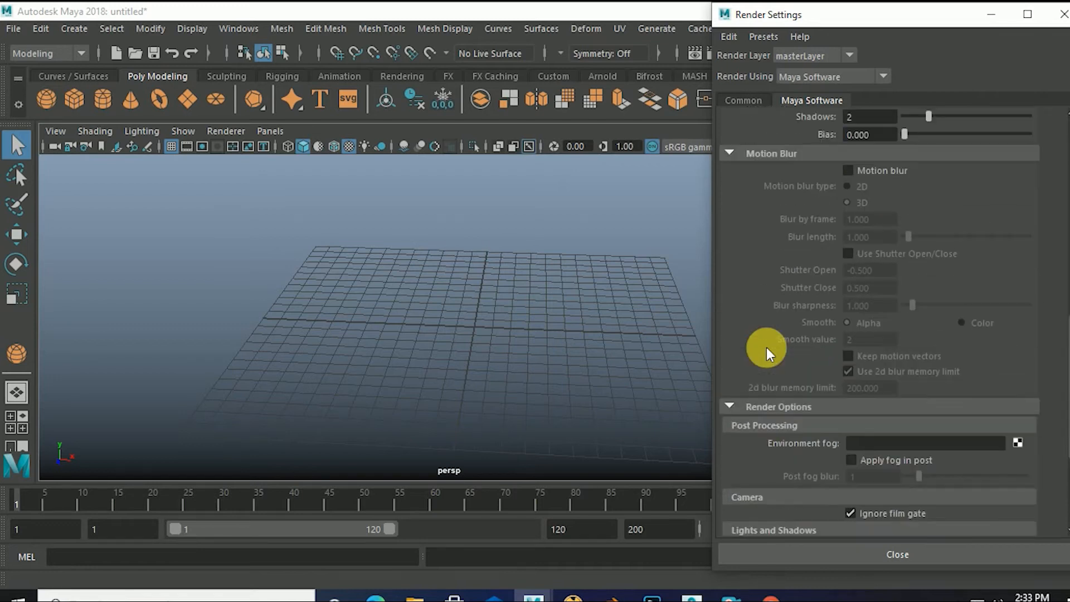
pyautogui.scroll(1, 767, 349)
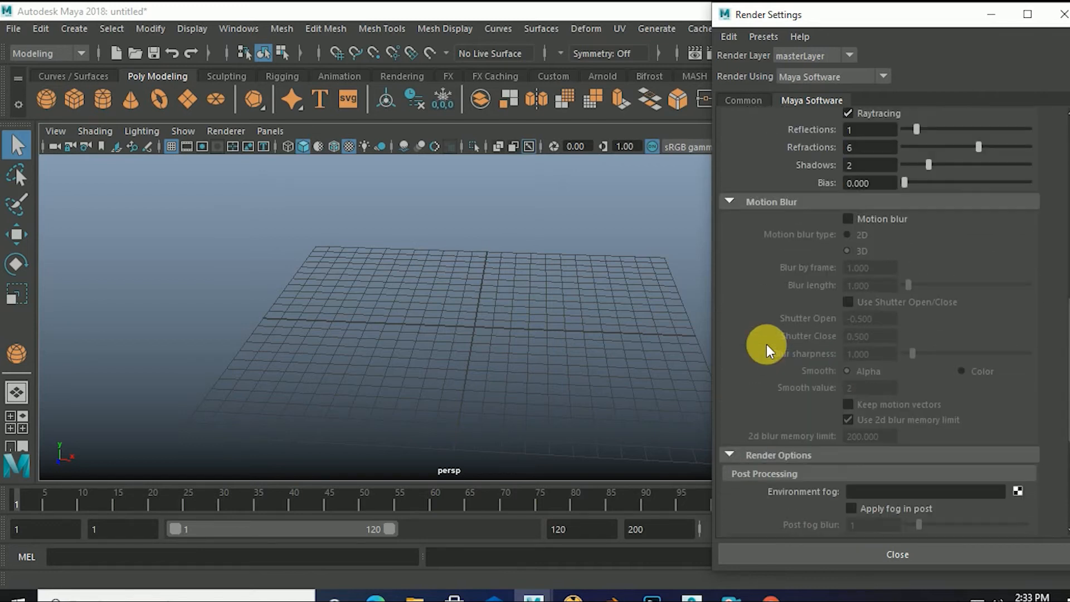
# Switch Motion blur on and back off, and review the Raytracing Quality settings again.
pyautogui.click(848, 219)
pyautogui.click(848, 219)
pyautogui.scroll(1, 758, 321)
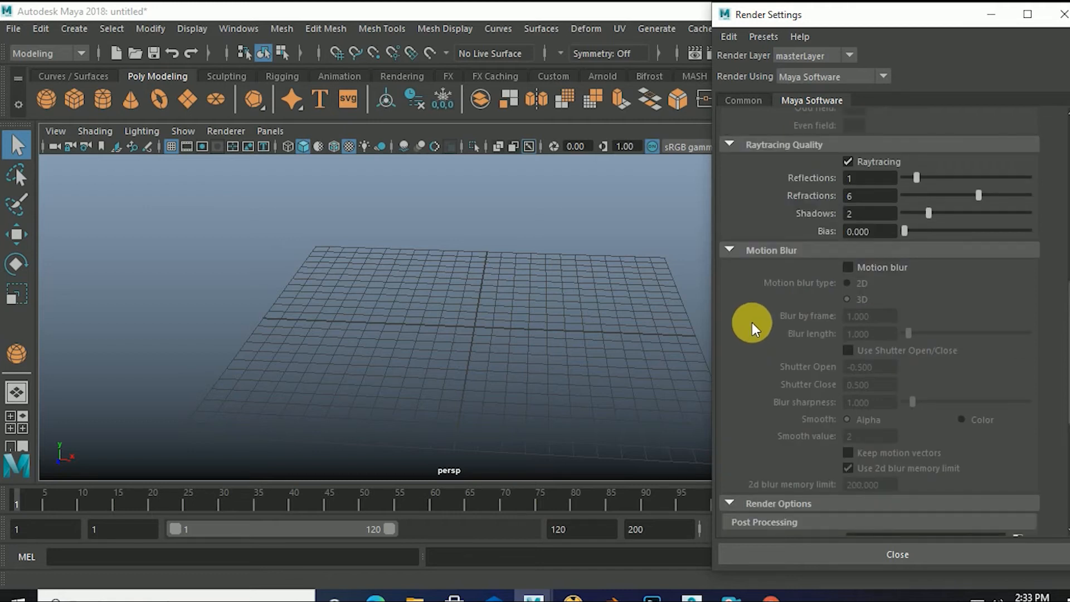
pyautogui.scroll(1, 751, 323)
pyautogui.scroll(1, 748, 309)
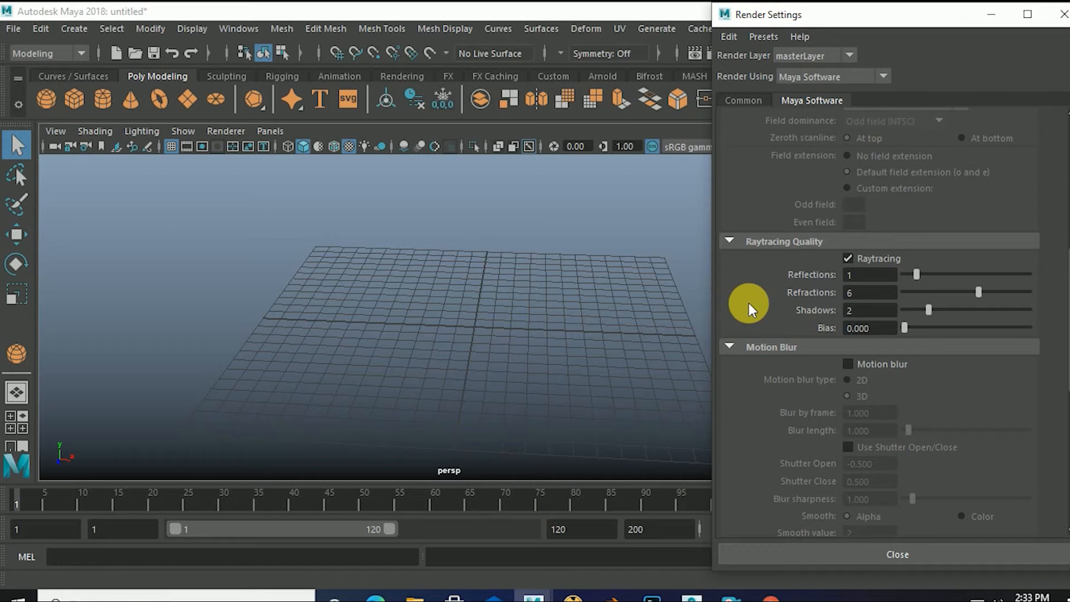
# Set Edge anti-aliasing to Highest quality and the anti-aliasing Quality preset to Production quality.
pyautogui.scroll(6, 853, 286)
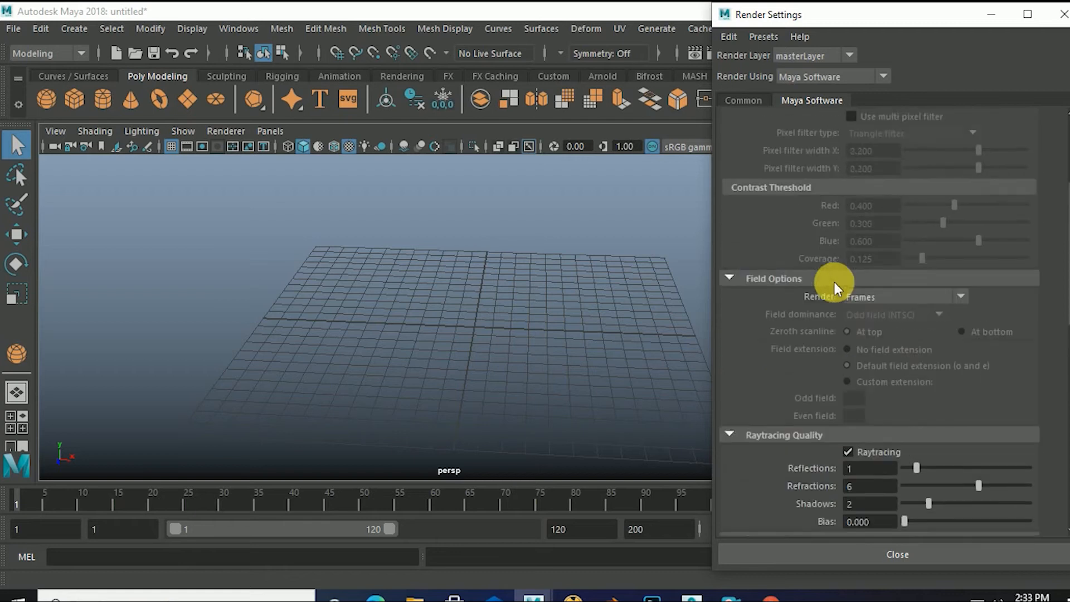
pyautogui.scroll(2, 786, 279)
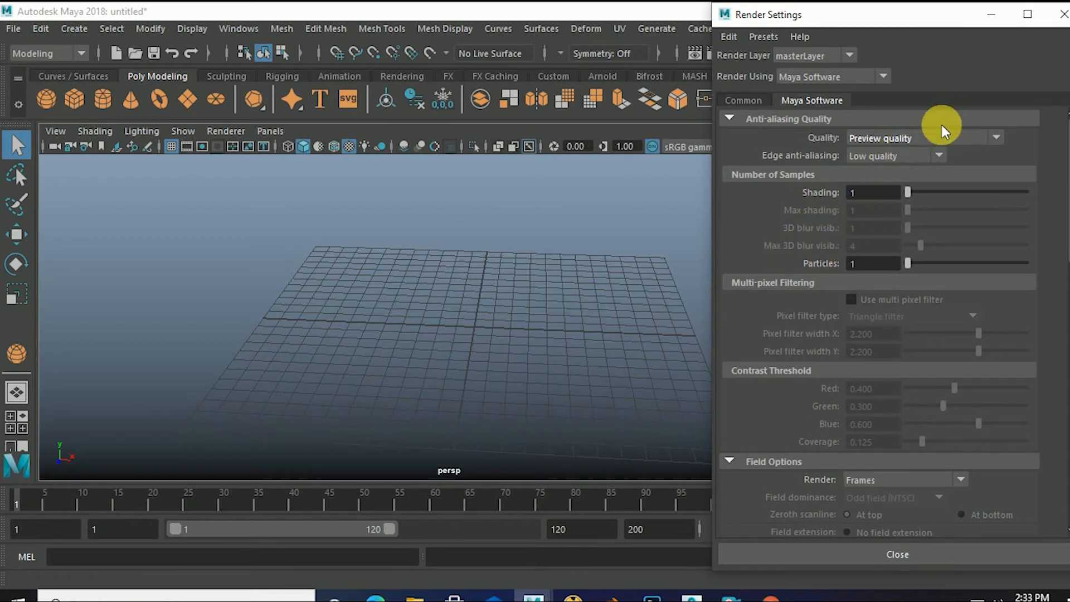
pyautogui.click(936, 156)
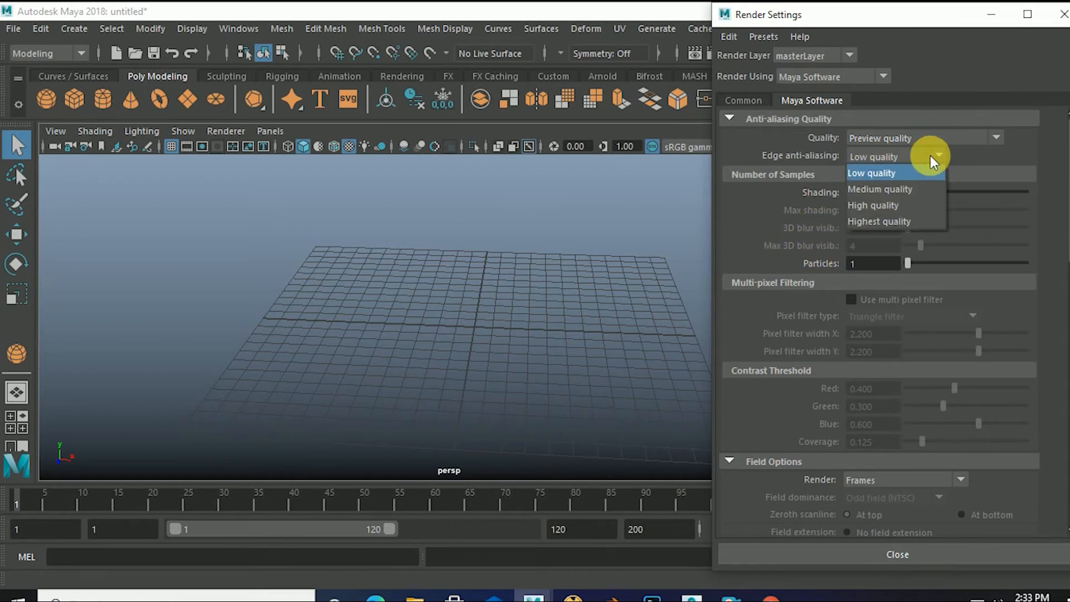
pyautogui.click(871, 223)
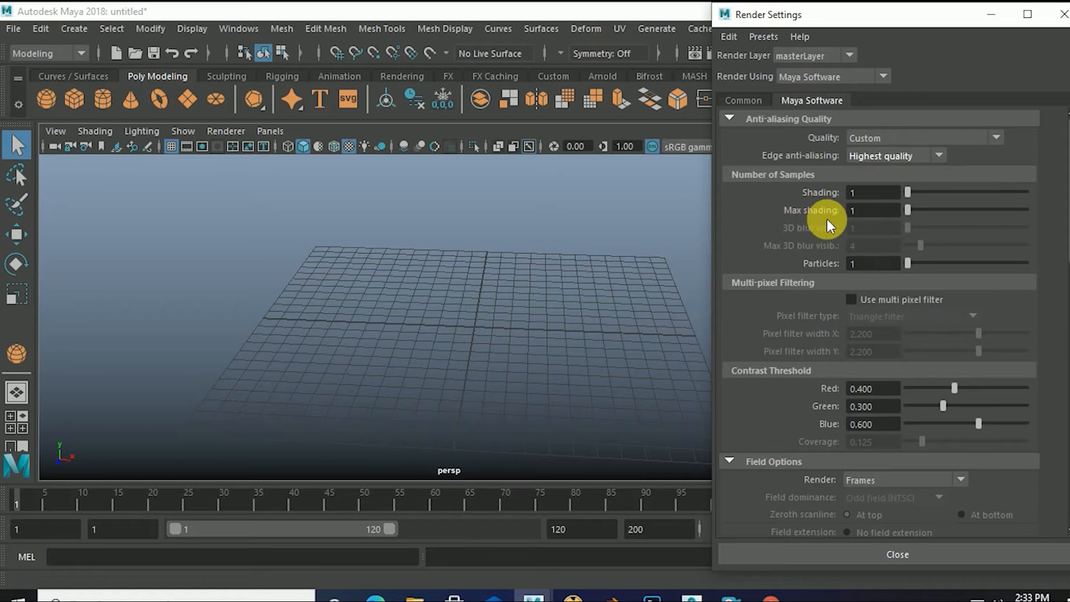
pyautogui.click(911, 138)
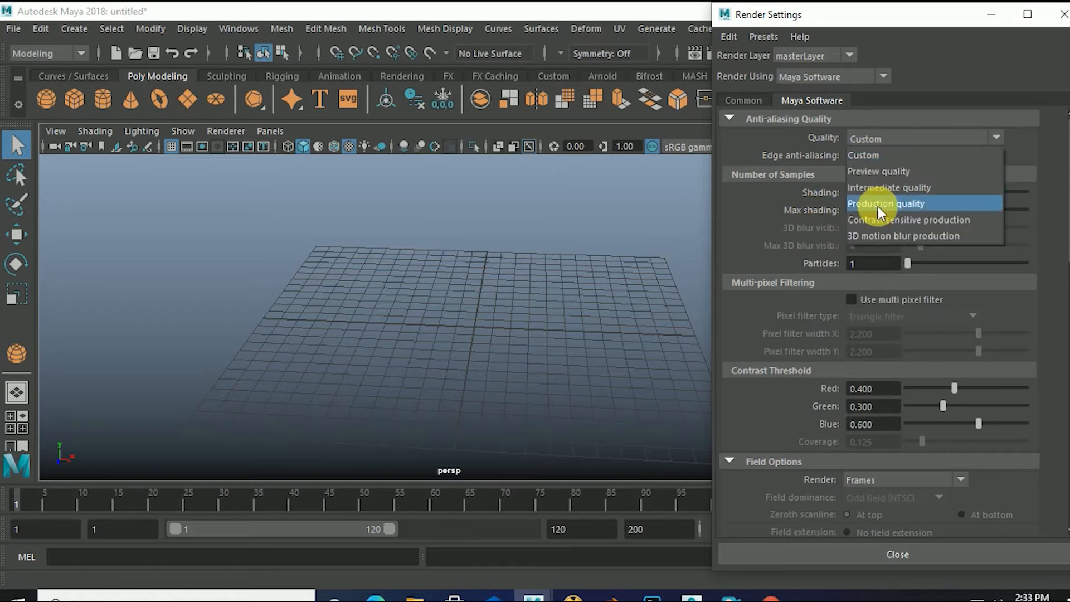
pyautogui.click(874, 203)
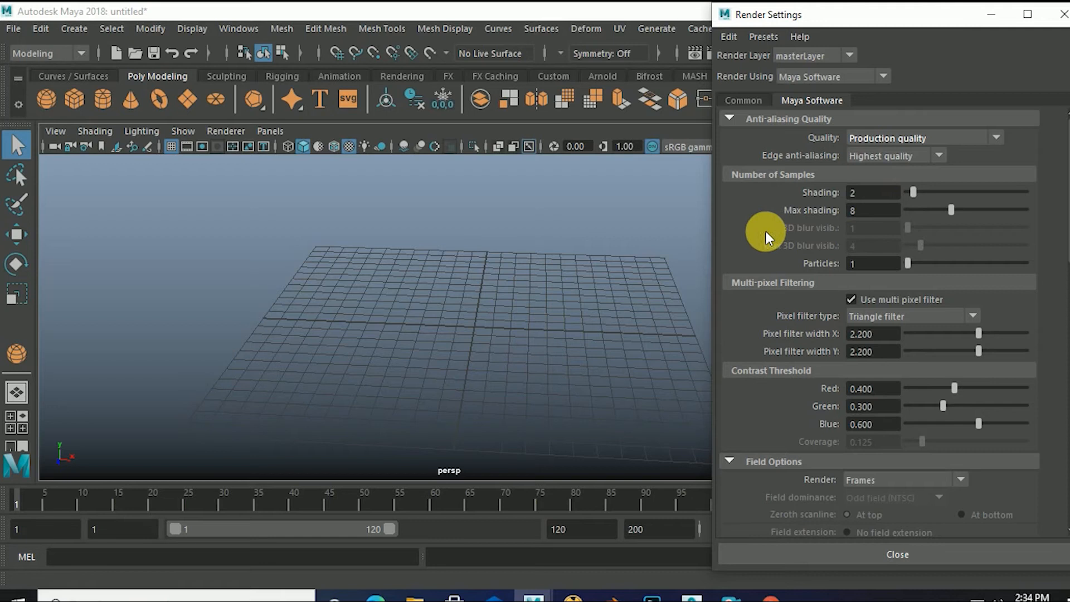
# Turn on Motion blur in the Maya Software render settings.
pyautogui.scroll(-5, 815, 232)
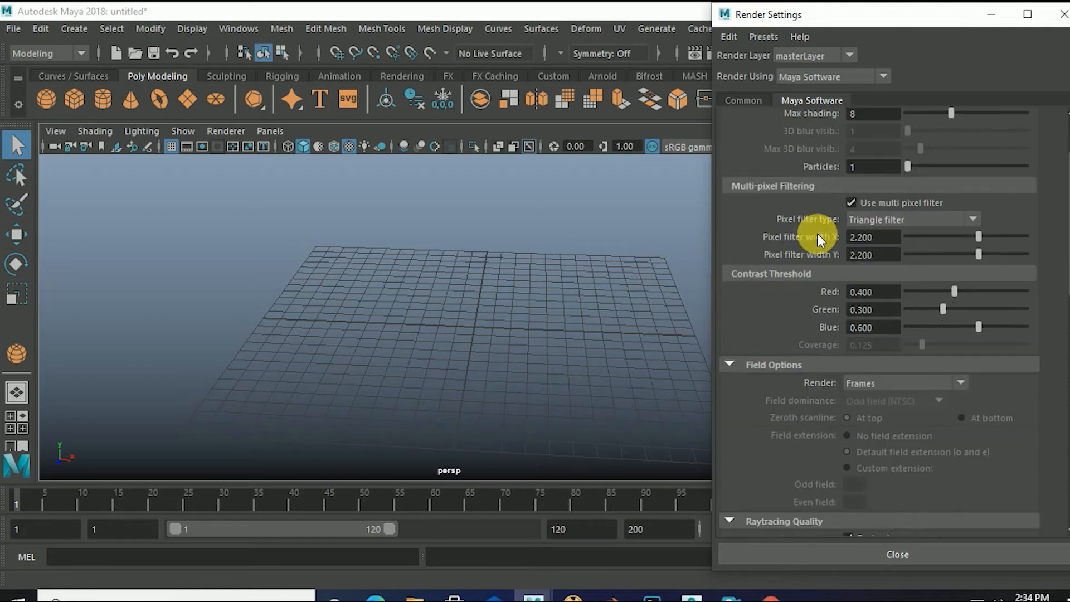
pyautogui.scroll(-3, 778, 261)
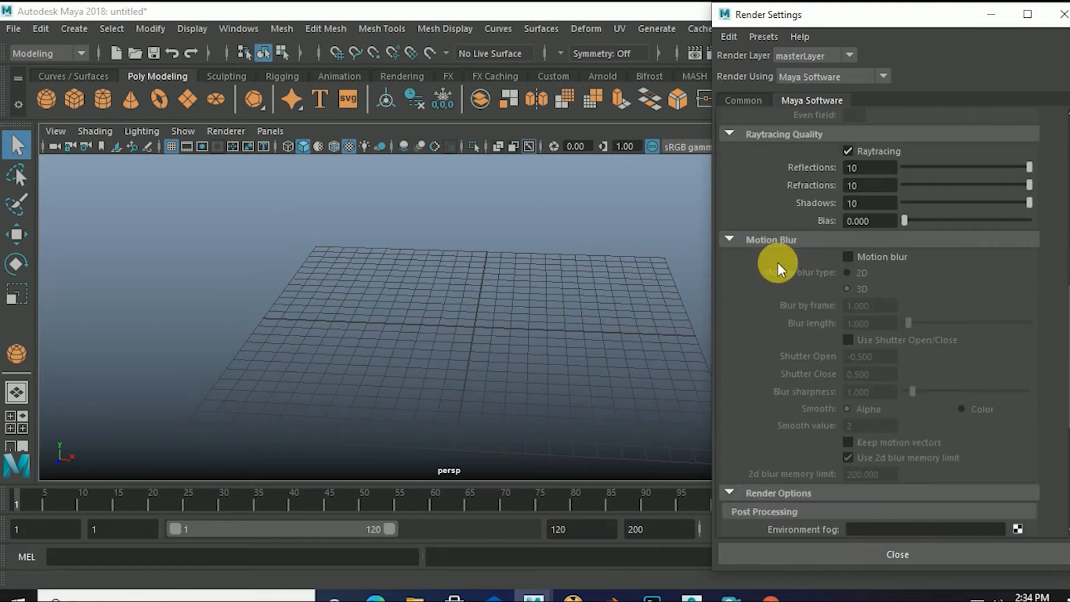
pyautogui.click(847, 258)
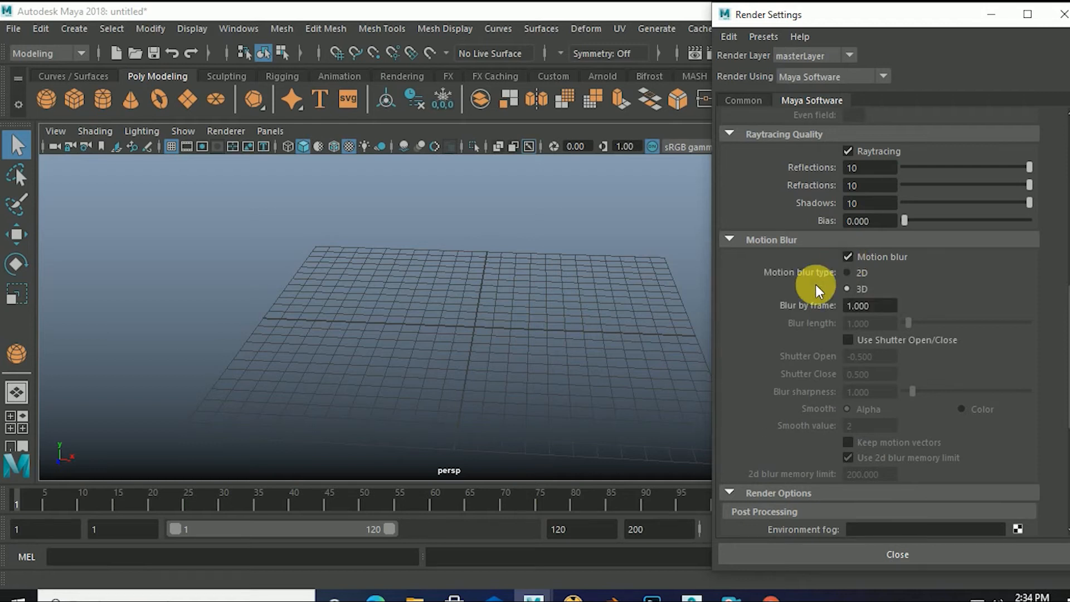
# Review the sample counts, multi-pixel filtering, contrast threshold, raytracing, motion blur and render options of the Maya Software renderer.
pyautogui.scroll(5, 826, 281)
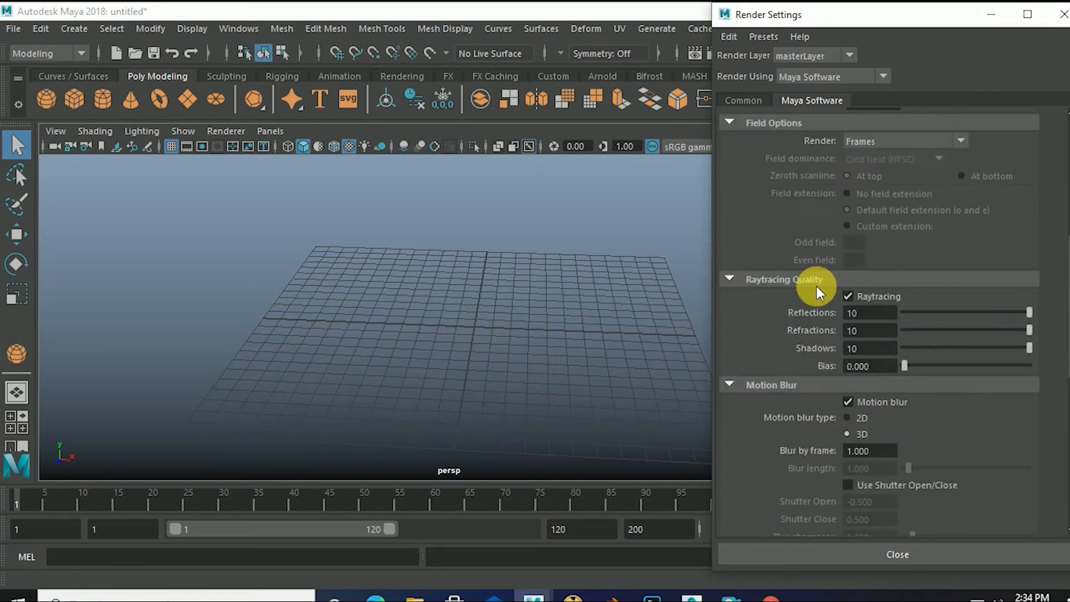
pyautogui.scroll(3, 818, 286)
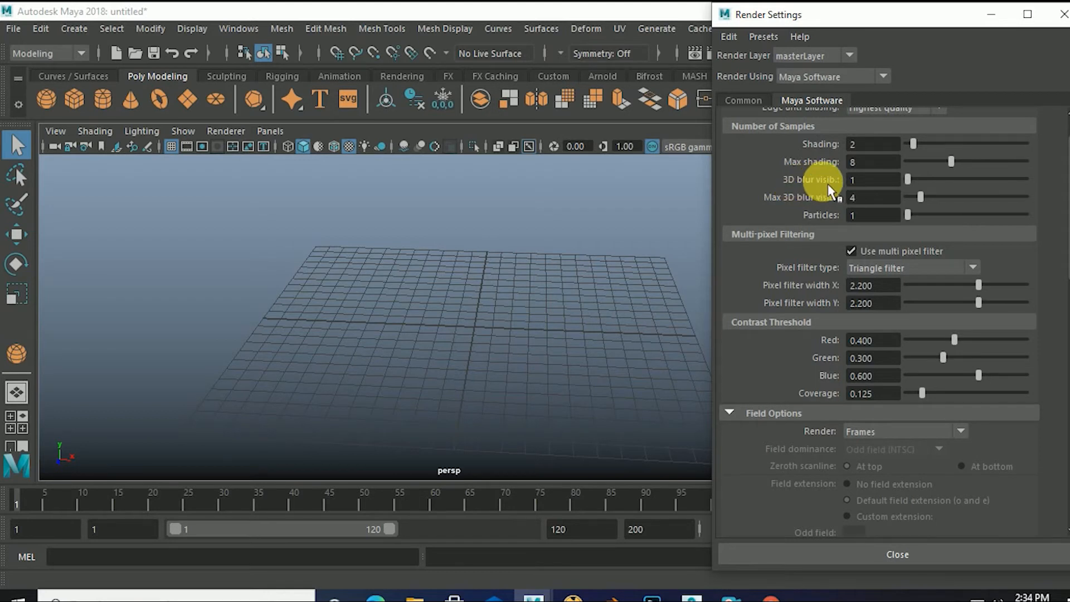
pyautogui.scroll(-2, 788, 260)
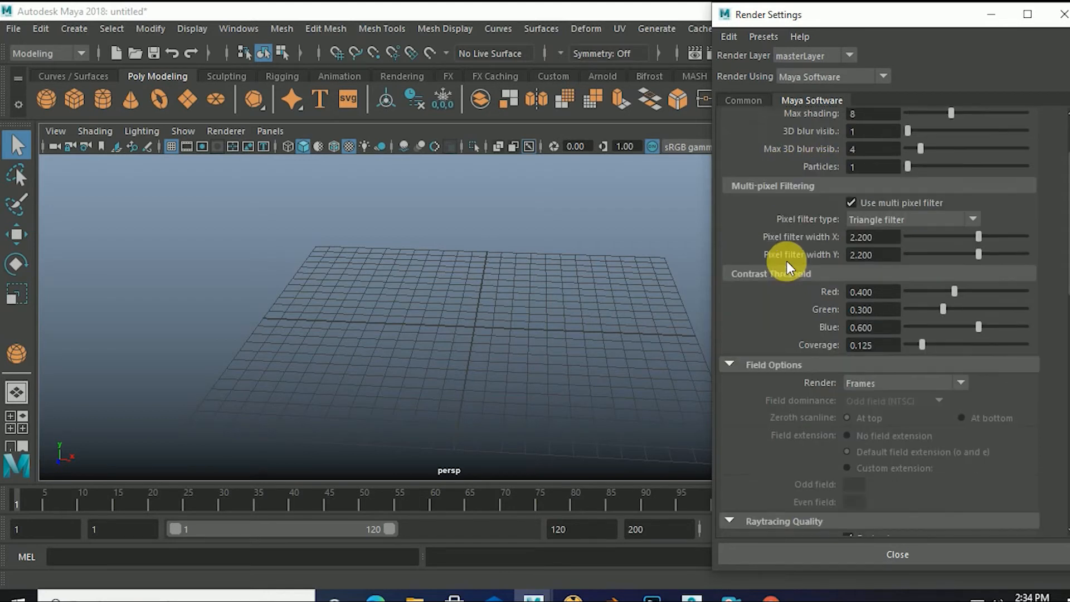
pyautogui.scroll(-4, 784, 268)
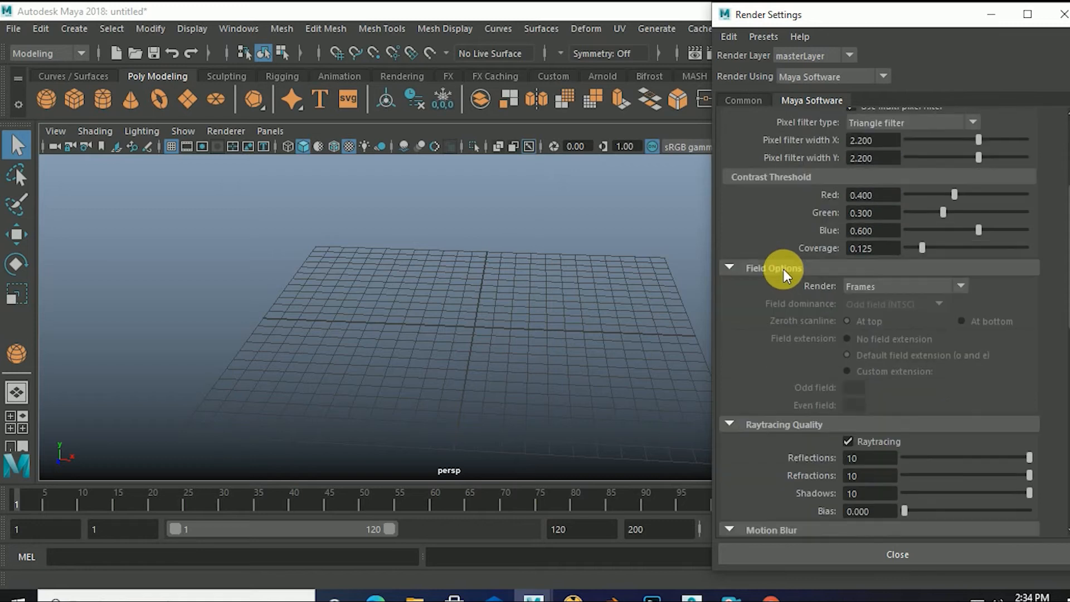
pyautogui.scroll(-12, 782, 269)
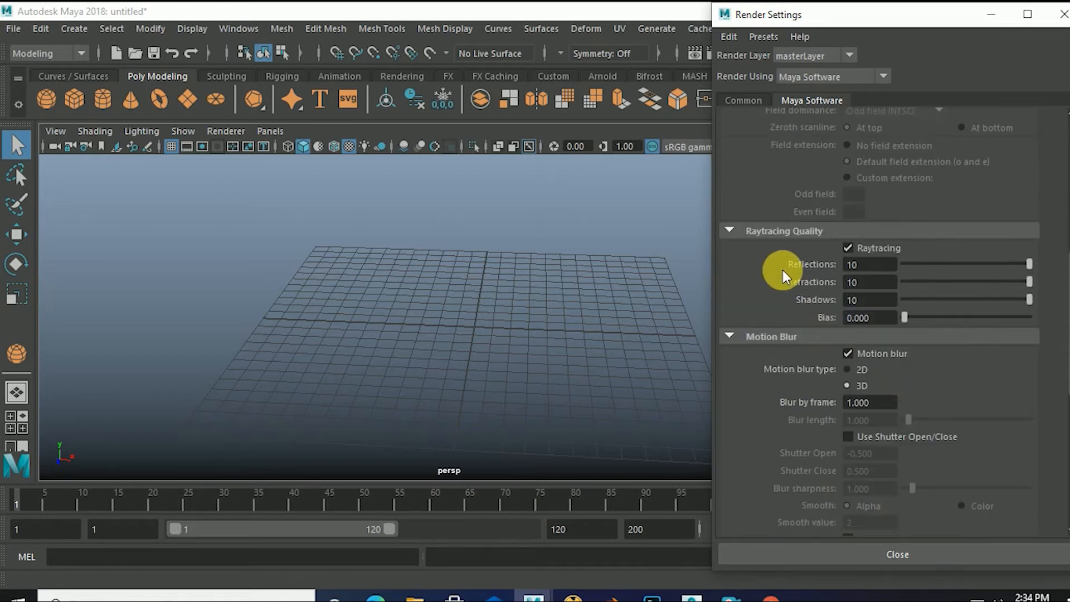
pyautogui.scroll(-4, 782, 269)
pyautogui.scroll(-4, 783, 270)
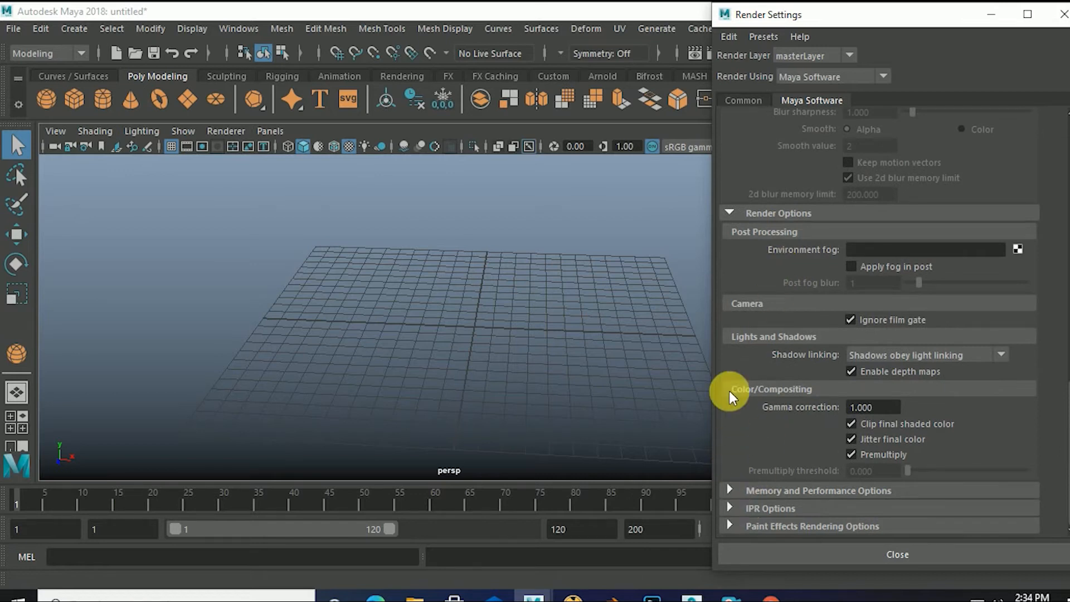
pyautogui.scroll(10, 790, 331)
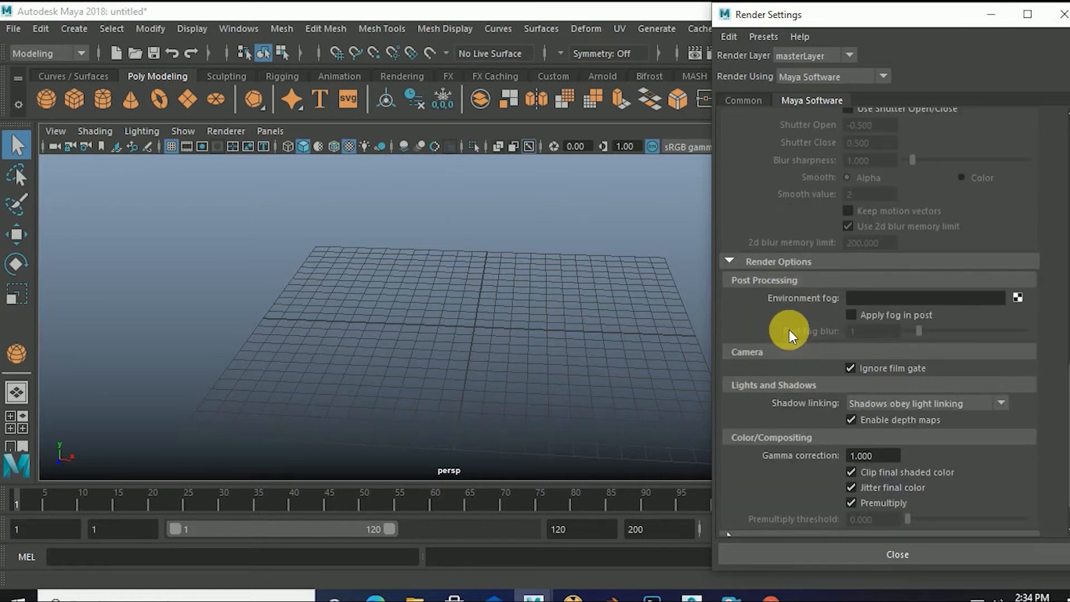
pyautogui.scroll(3, 789, 330)
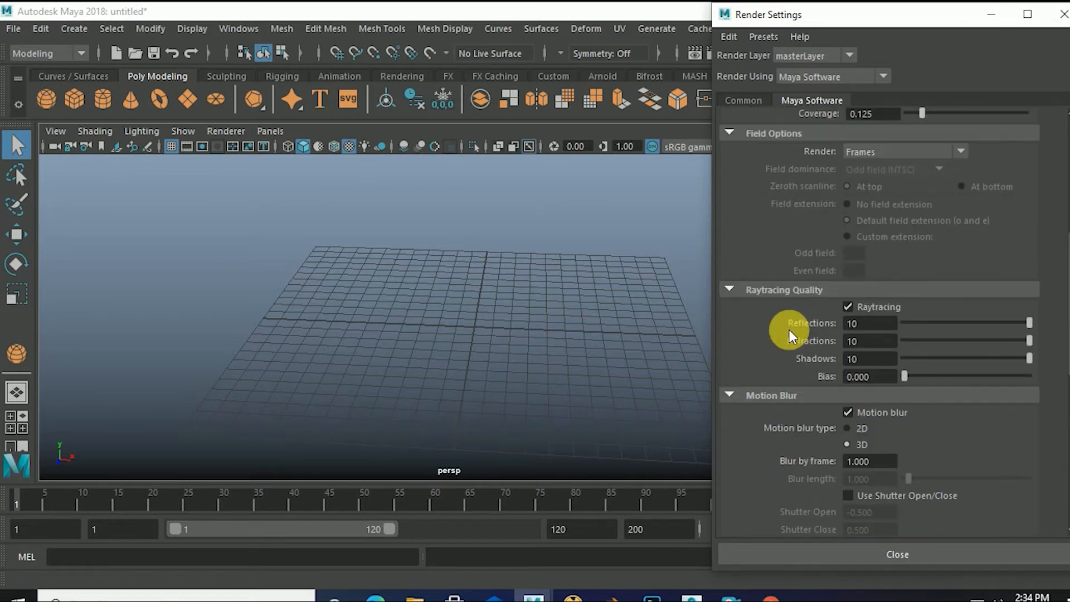
pyautogui.scroll(5, 790, 330)
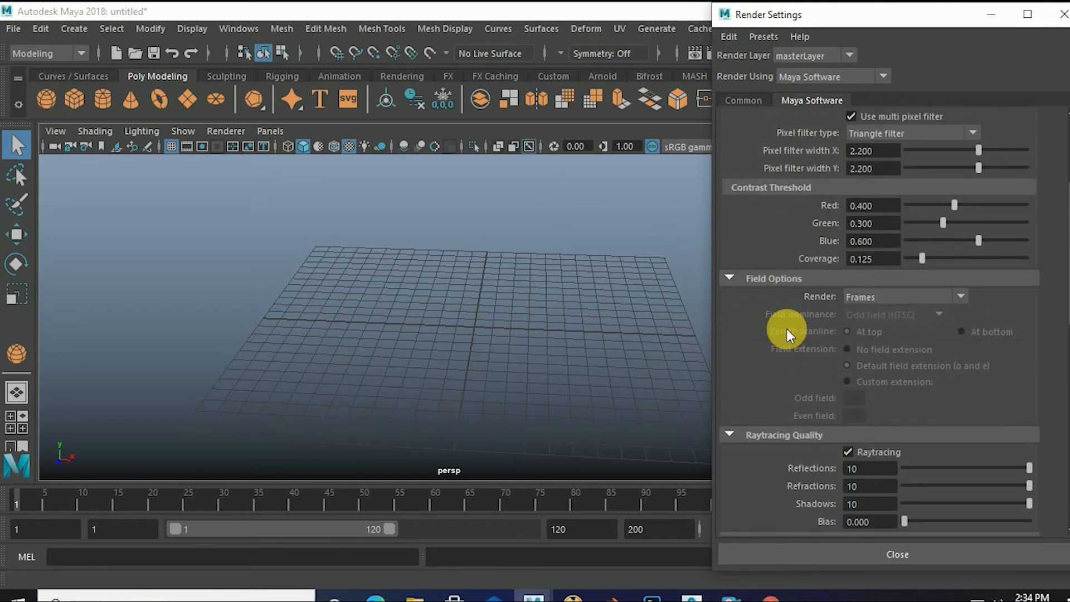
pyautogui.scroll(6, 787, 329)
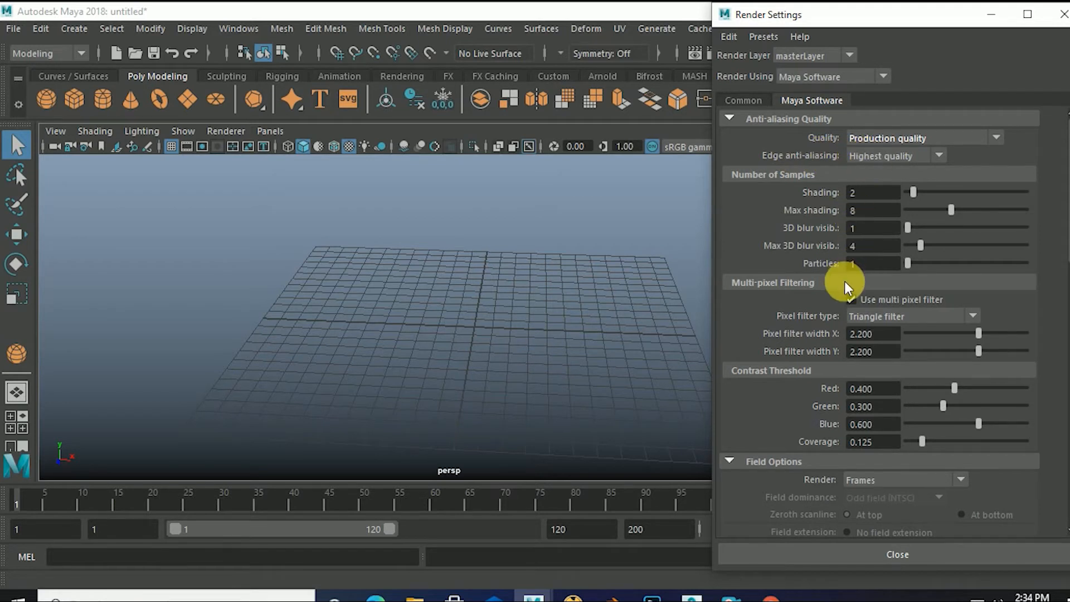
pyautogui.scroll(-10, 852, 280)
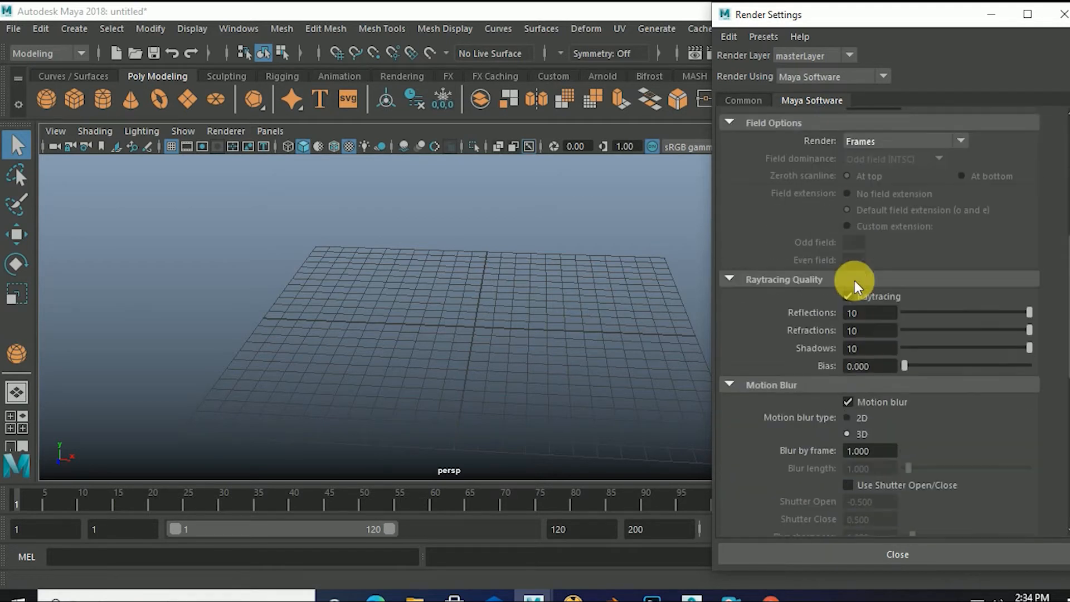
pyautogui.scroll(-8, 863, 283)
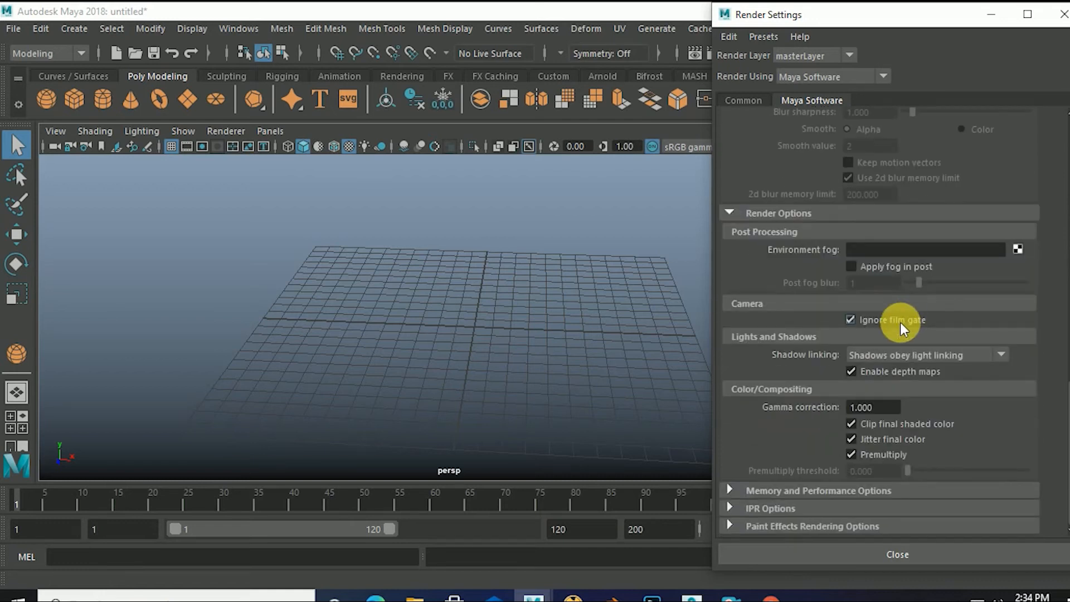
pyautogui.scroll(18, 902, 343)
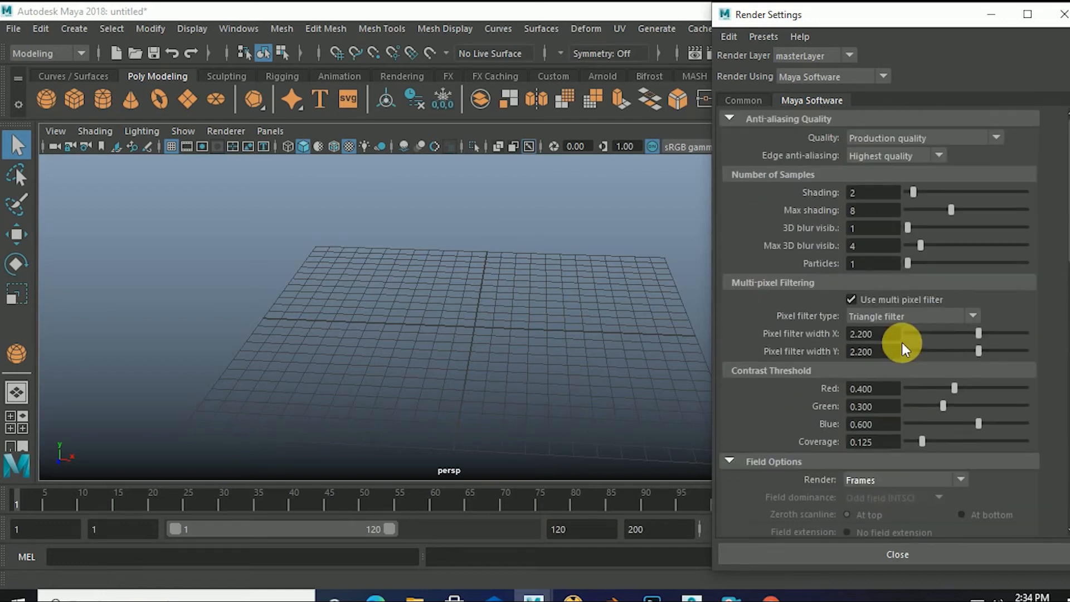
# Return to the common render settings and set Frame/Animation ext to name (Single Frame).
pyautogui.click(747, 100)
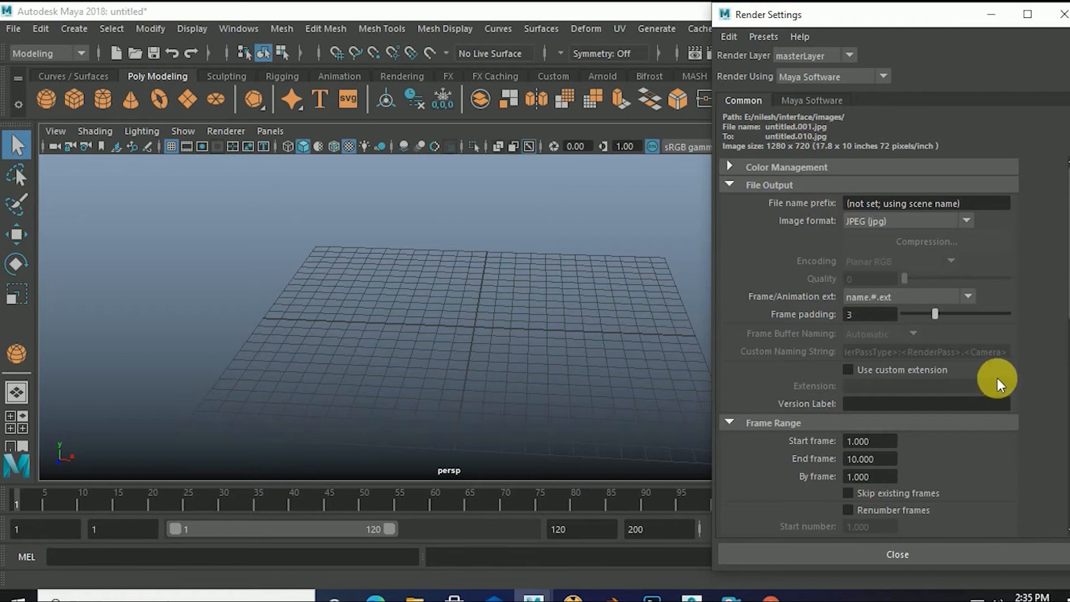
pyautogui.scroll(-3, 984, 379)
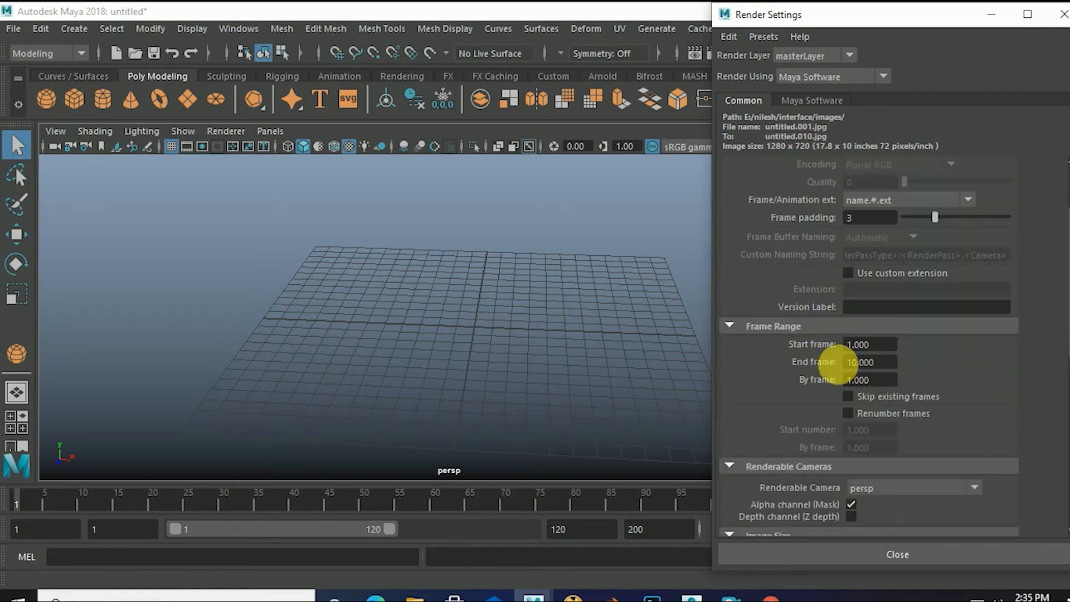
pyautogui.scroll(3, 891, 297)
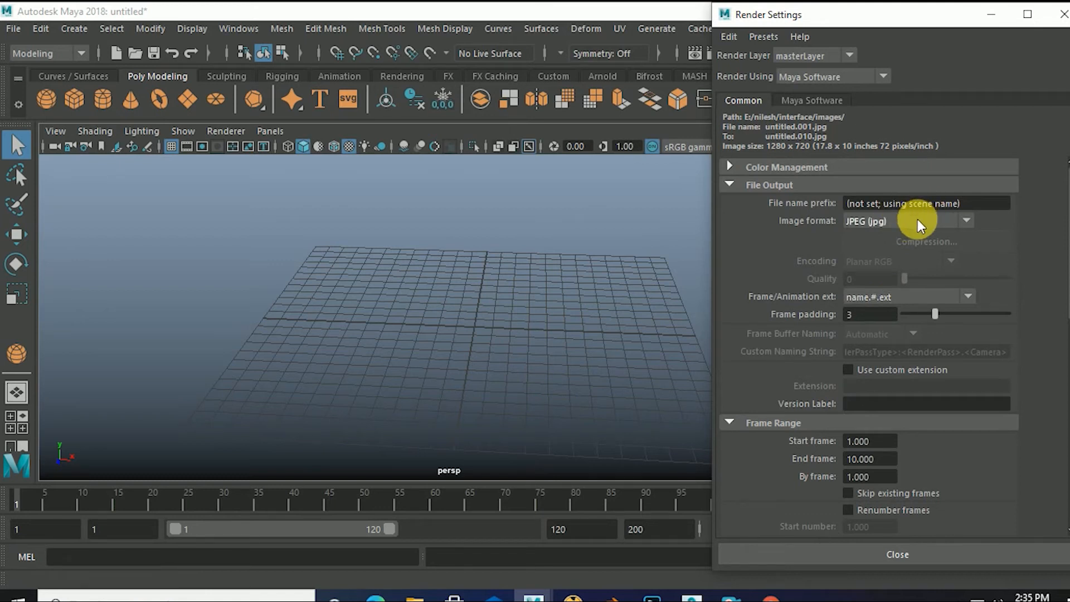
pyautogui.click(966, 295)
pyautogui.click(911, 316)
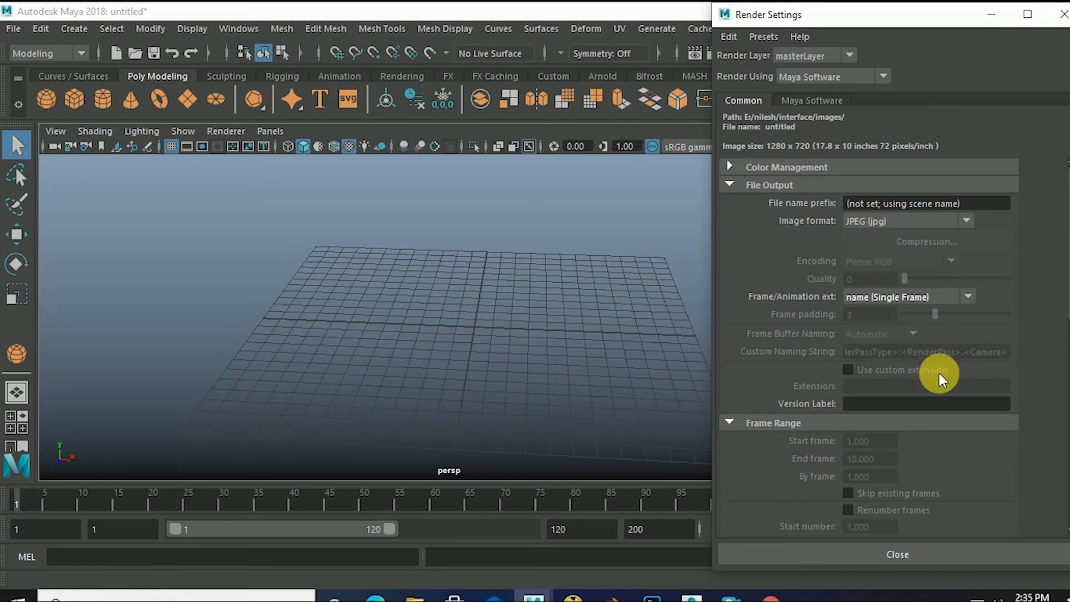
# Check the renderable camera, image size, scene assembly and render options, and close the render settings.
pyautogui.scroll(-5, 948, 362)
pyautogui.scroll(-3, 955, 359)
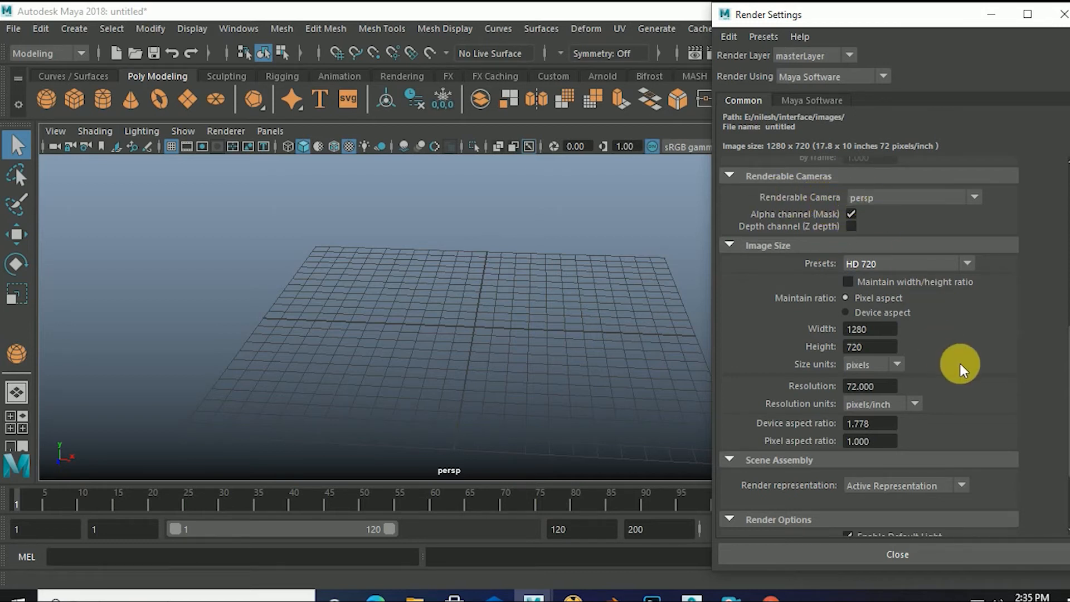
pyautogui.scroll(-1, 960, 364)
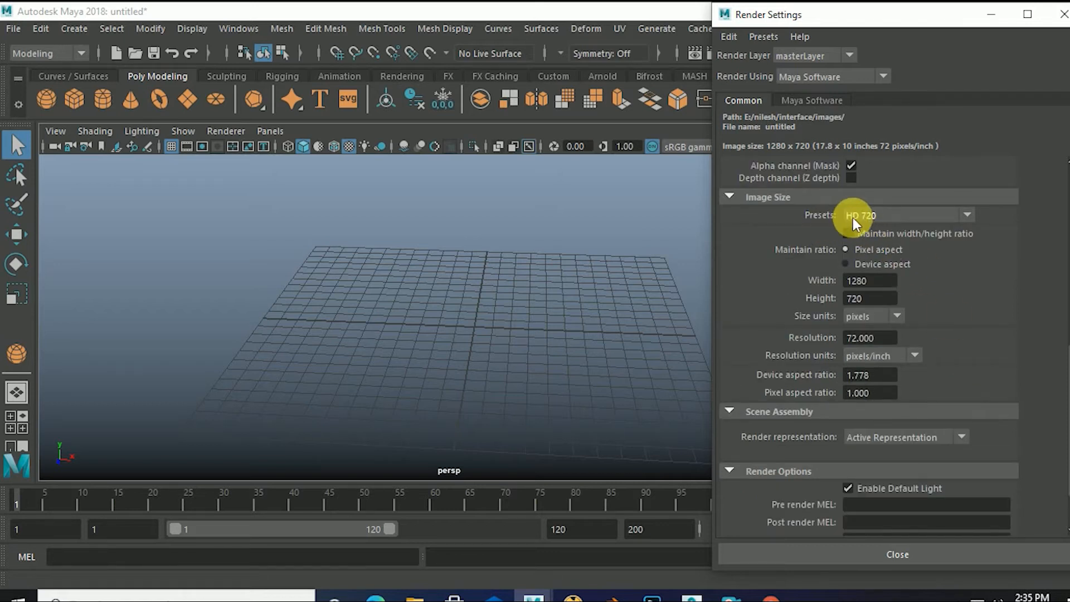
pyautogui.scroll(-1, 938, 363)
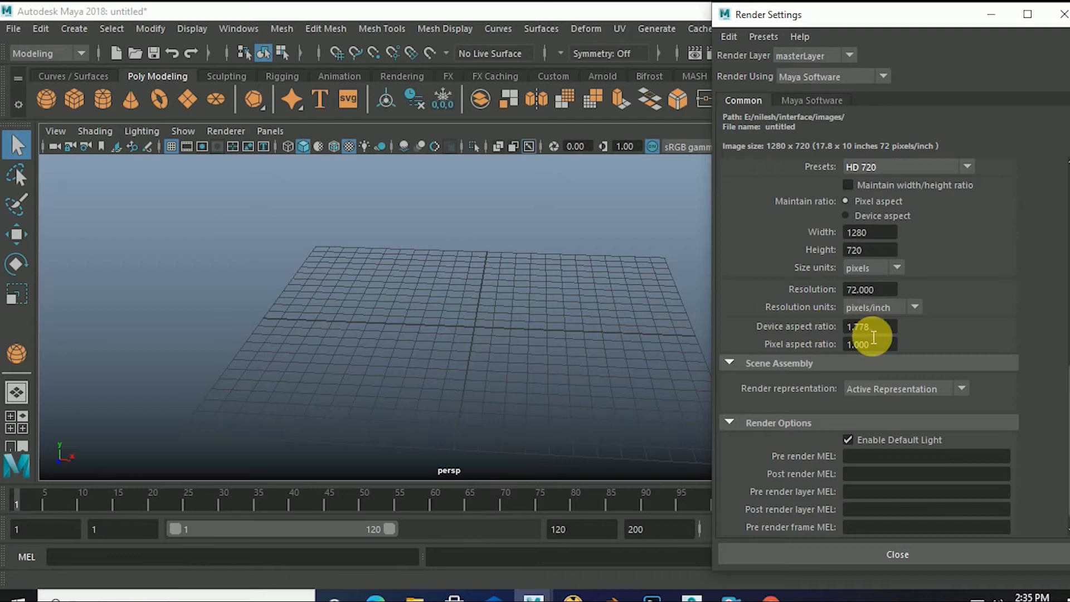
pyautogui.scroll(-1, 928, 384)
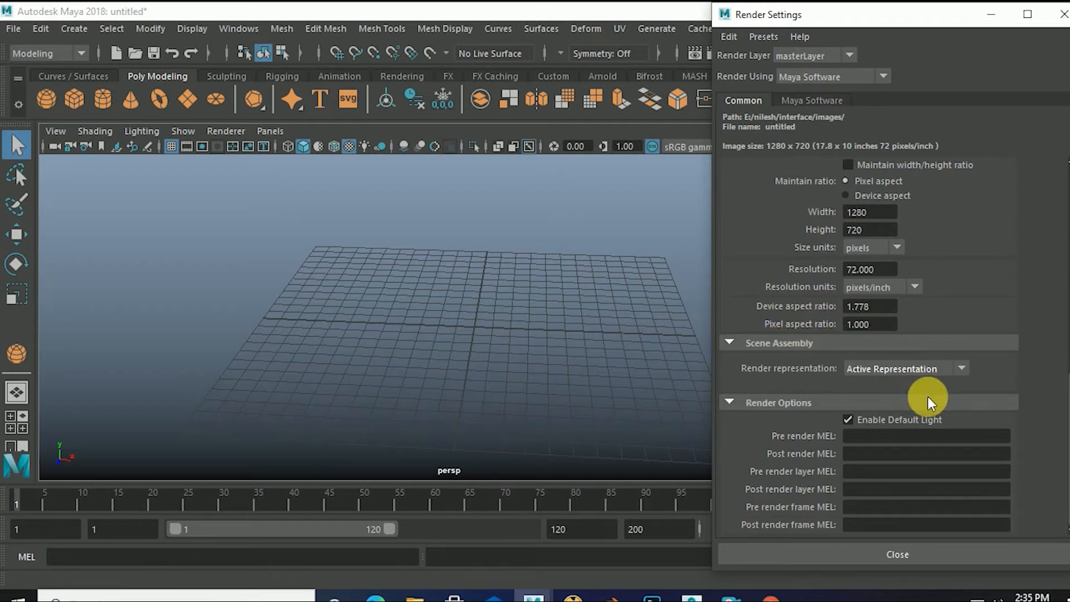
pyautogui.click(906, 555)
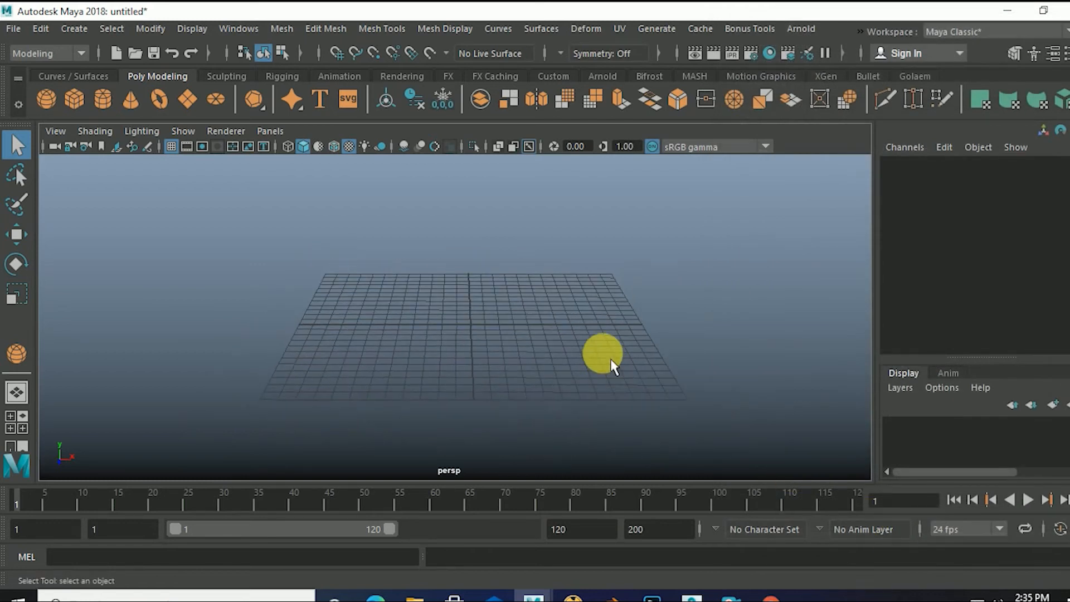
# Import LeaflessTree.ma into the scene from the Props examples under Sculpting Base Meshes in the Content Browser.
pyautogui.keyDown('alt'); pyautogui.moveTo(611, 360); pyautogui.dragTo(643, 382, button='middle'); pyautogui.keyUp('alt')
pyautogui.keyDown('alt'); pyautogui.moveTo(643, 385); pyautogui.dragTo(635, 389); pyautogui.keyUp('alt')
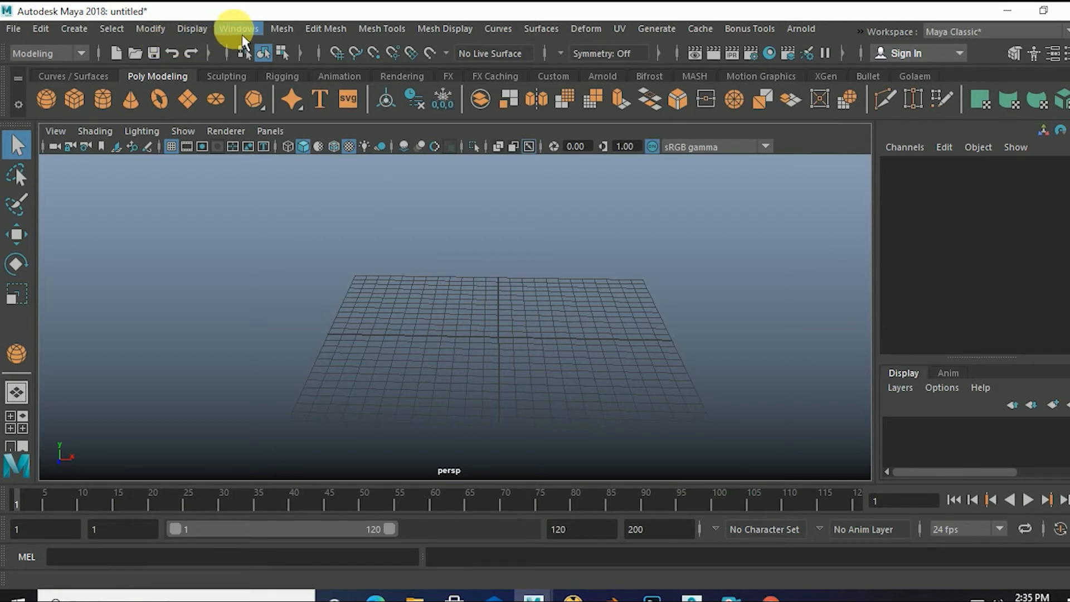
pyautogui.click(234, 29)
pyautogui.moveTo(279, 104)
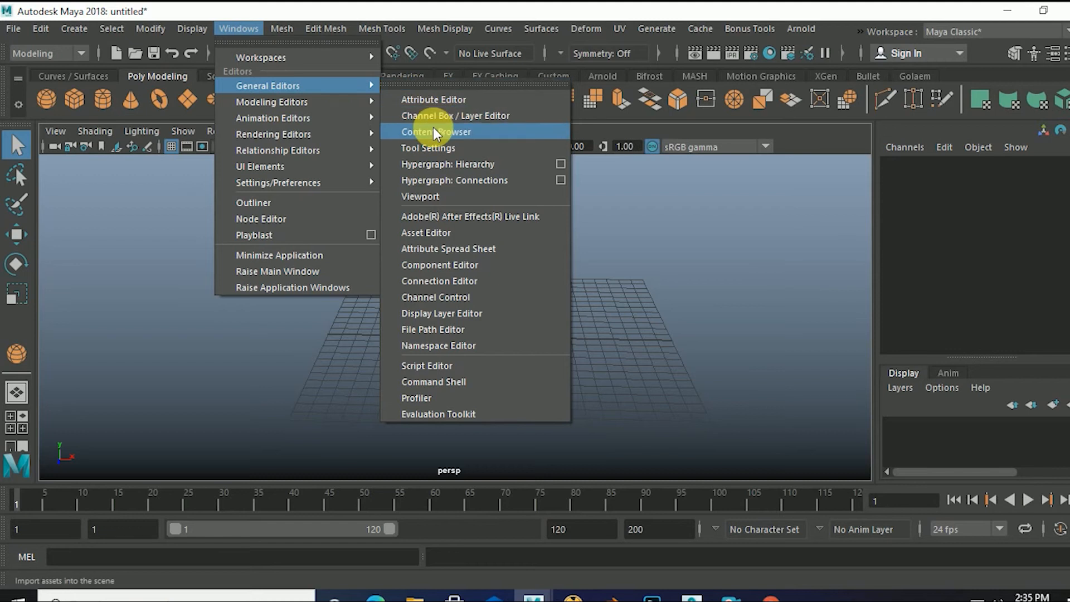
pyautogui.click(434, 127)
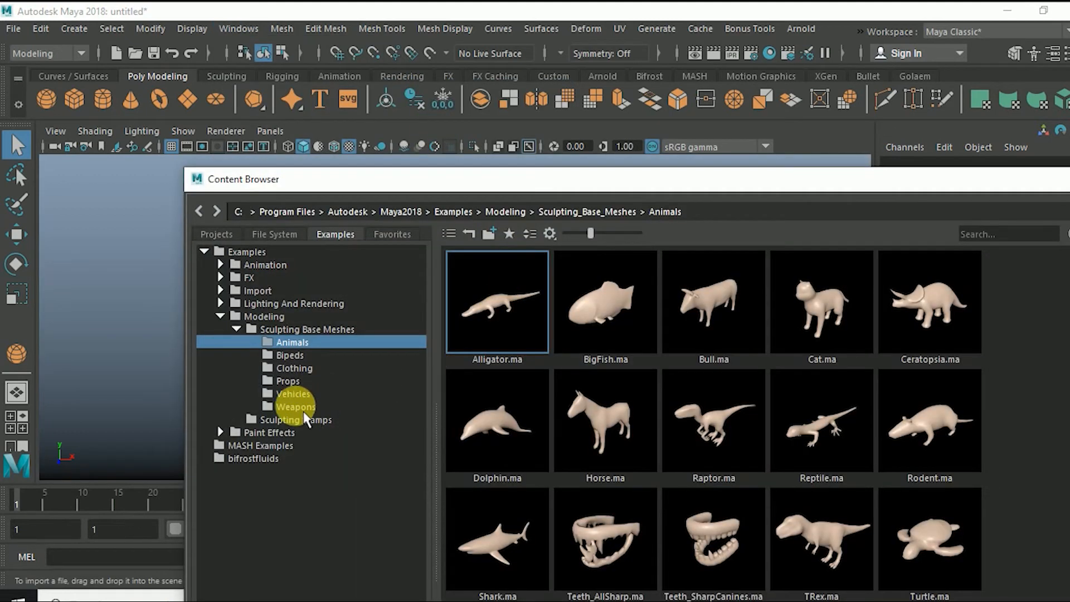
pyautogui.click(291, 383)
pyautogui.click(511, 335)
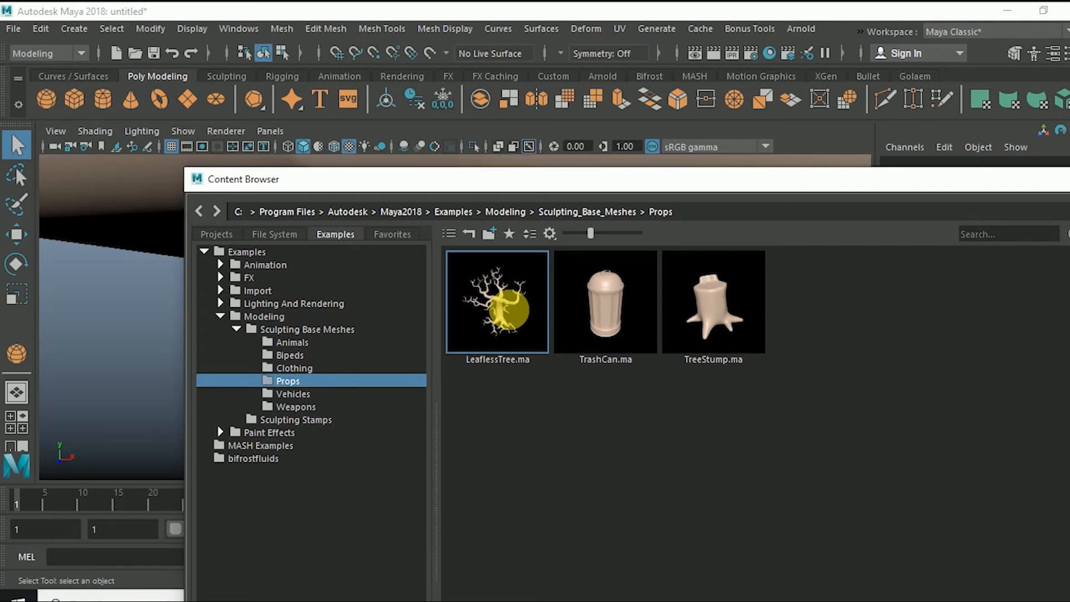
# Minimize the Content Browser and select the imported leafless tree in the perspective view.
pyautogui.moveTo(1032, 184); pyautogui.dragTo(764, 184)
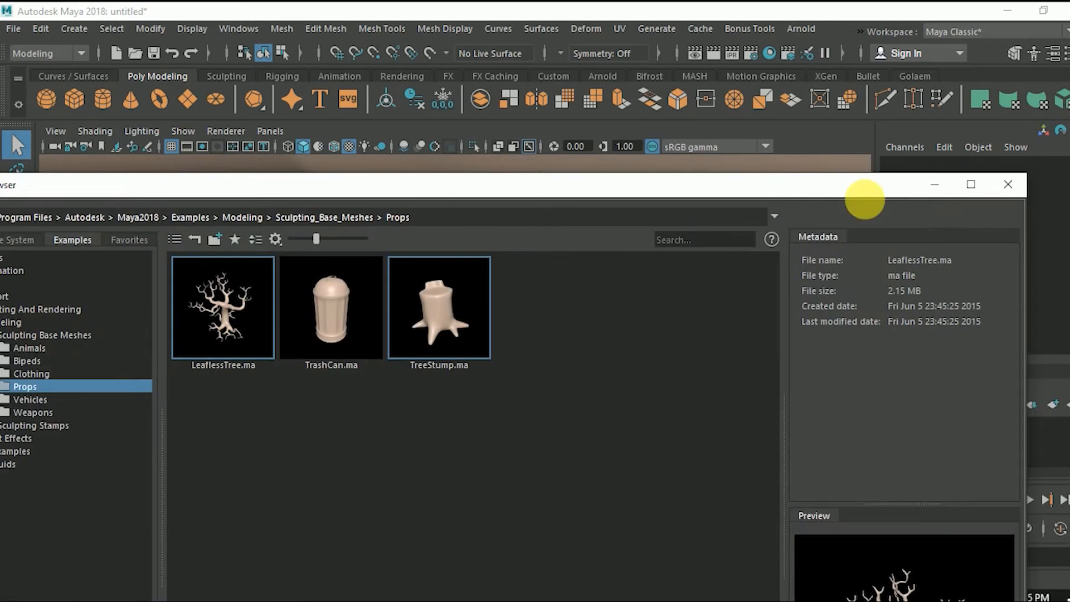
pyautogui.click(929, 186)
pyautogui.scroll(-10, 617, 276)
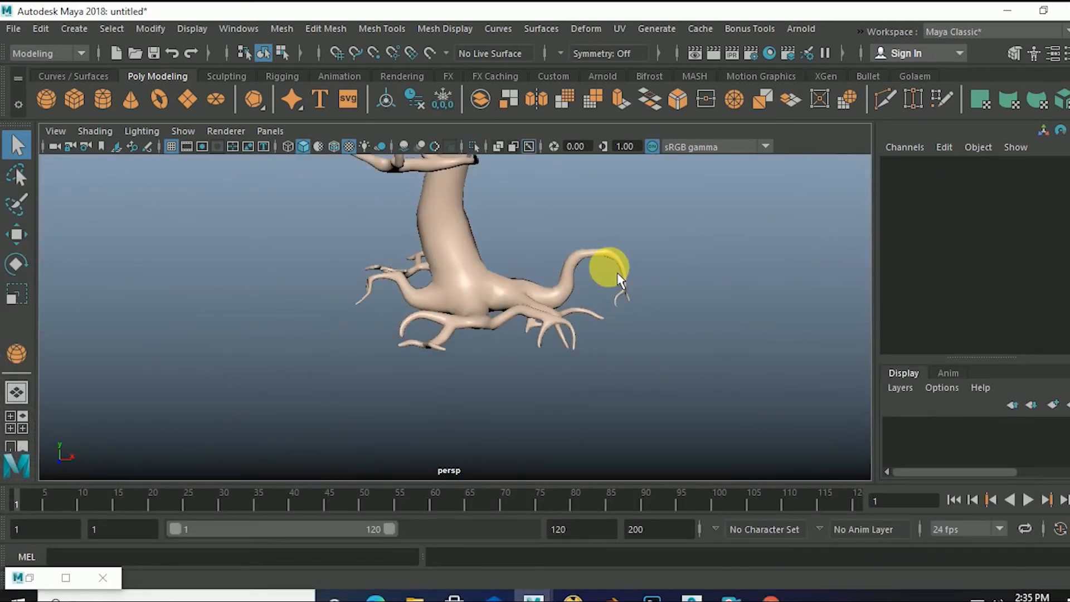
pyautogui.keyDown('alt'); pyautogui.moveTo(615, 277); pyautogui.dragTo(516, 363); pyautogui.keyUp('alt')
pyautogui.click(512, 361)
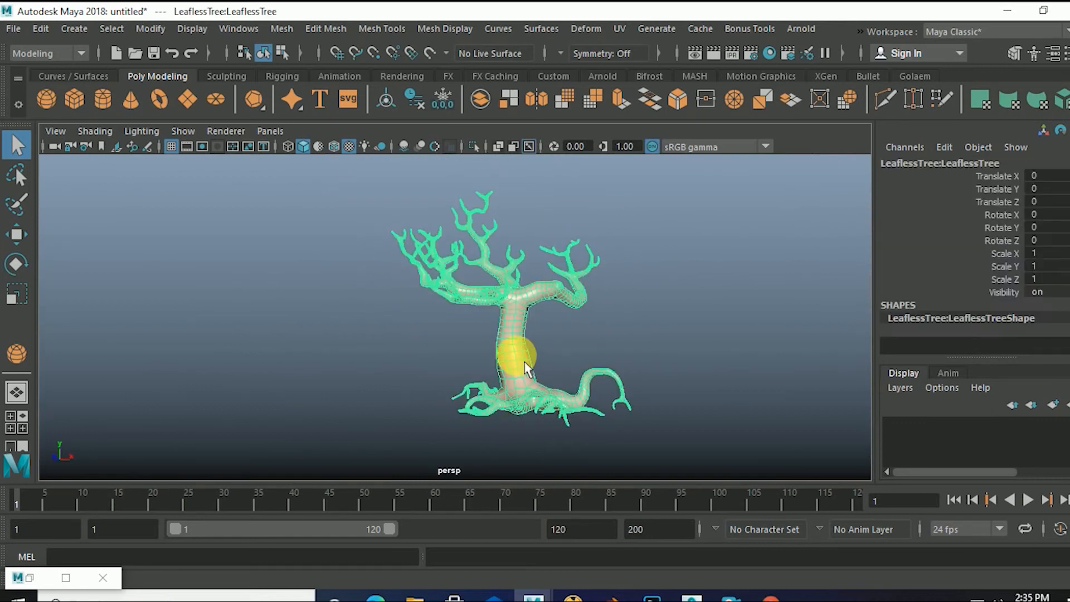
# Scale the leafless tree down uniformly until it is roughly as wide as the grid.
pyautogui.press('r')
pyautogui.keyDown('alt'); pyautogui.moveTo(559, 401); pyautogui.dragTo(585, 344, button='middle'); pyautogui.keyUp('alt')
pyautogui.moveTo(532, 361); pyautogui.dragTo(445, 480)
pyautogui.moveTo(541, 383); pyautogui.dragTo(508, 427)
pyautogui.scroll(3, 580, 389)
pyautogui.keyDown('alt'); pyautogui.moveTo(585, 390); pyautogui.dragTo(471, 342, button='middle'); pyautogui.keyUp('alt')
pyautogui.scroll(5, 473, 344)
pyautogui.moveTo(476, 358); pyautogui.dragTo(474, 399)
pyautogui.scroll(5, 476, 395)
pyautogui.keyDown('alt'); pyautogui.moveTo(570, 437); pyautogui.dragTo(504, 374, button='middle'); pyautogui.keyUp('alt')
pyautogui.moveTo(441, 350); pyautogui.dragTo(420, 411)
pyautogui.keyDown('alt'); pyautogui.moveTo(494, 359); pyautogui.dragTo(470, 364); pyautogui.keyUp('alt')
pyautogui.keyDown('alt'); pyautogui.moveTo(469, 364); pyautogui.dragTo(513, 353, button='middle'); pyautogui.keyUp('alt')
pyautogui.scroll(3, 512, 353)
pyautogui.scroll(2, 504, 343)
# Assign a new Lambert material to the tree and deselect it.
pyautogui.moveTo(501, 317); pyautogui.dragTo(626, 494, button='right')
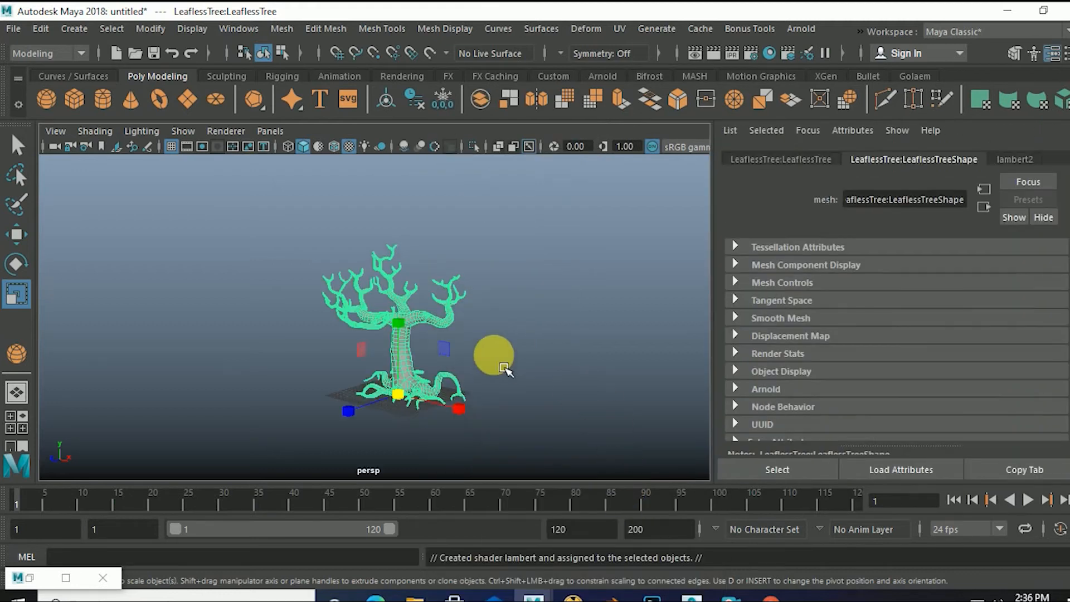
pyautogui.scroll(3, 491, 357)
pyautogui.scroll(-2, 527, 378)
pyautogui.scroll(-1, 527, 377)
pyautogui.click(572, 391)
pyautogui.scroll(-5, 529, 370)
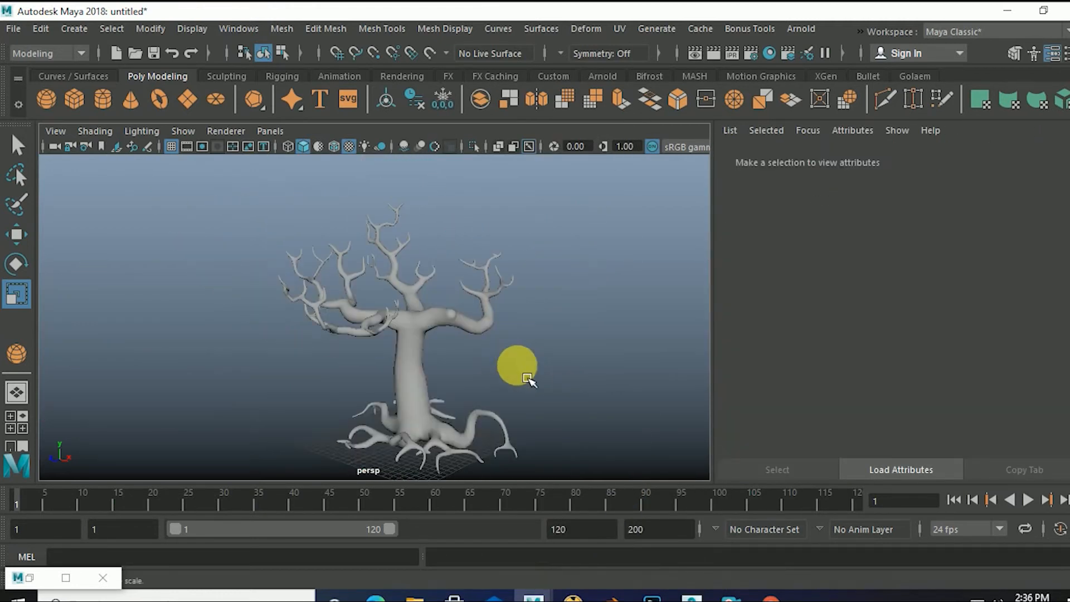
# Turn on the smooth mesh preview for the tree.
pyautogui.click(450, 355)
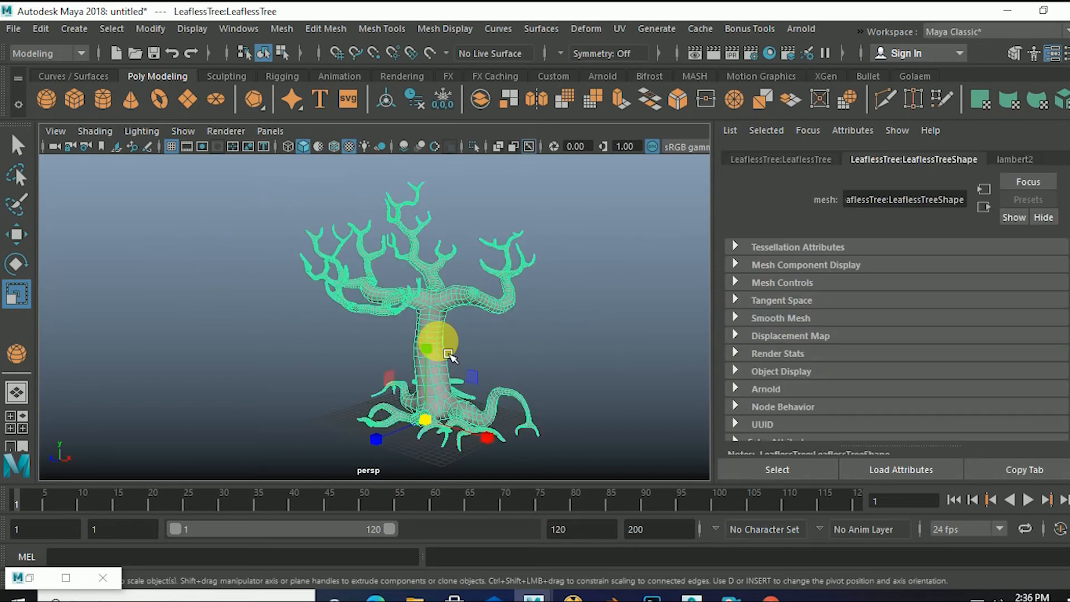
pyautogui.press('3')
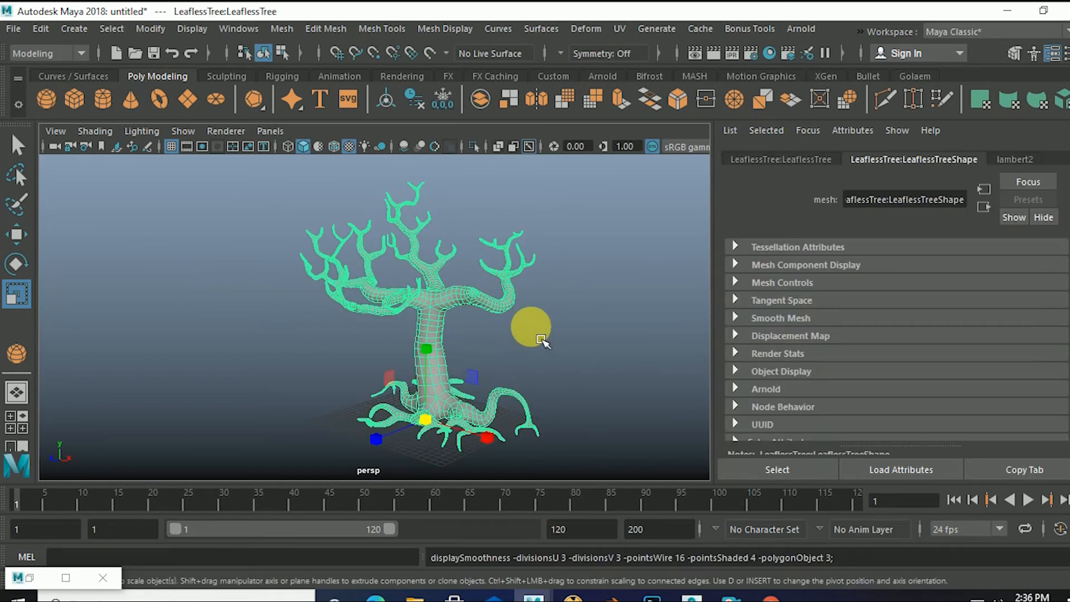
pyautogui.click(542, 340)
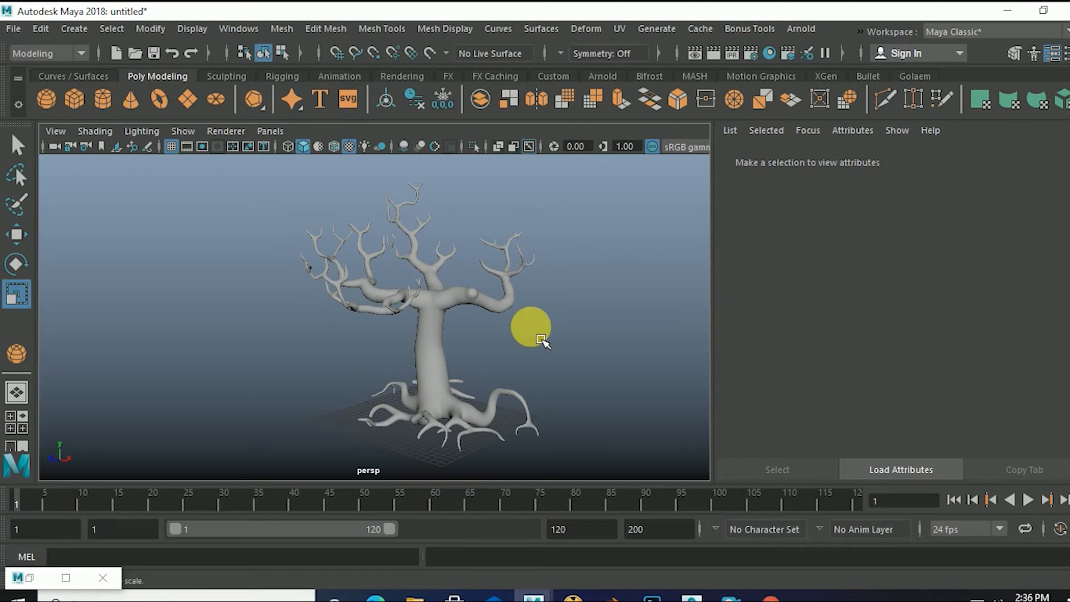
pyautogui.keyDown('alt'); pyautogui.moveTo(537, 359); pyautogui.dragTo(508, 354); pyautogui.keyUp('alt')
pyautogui.click(407, 339)
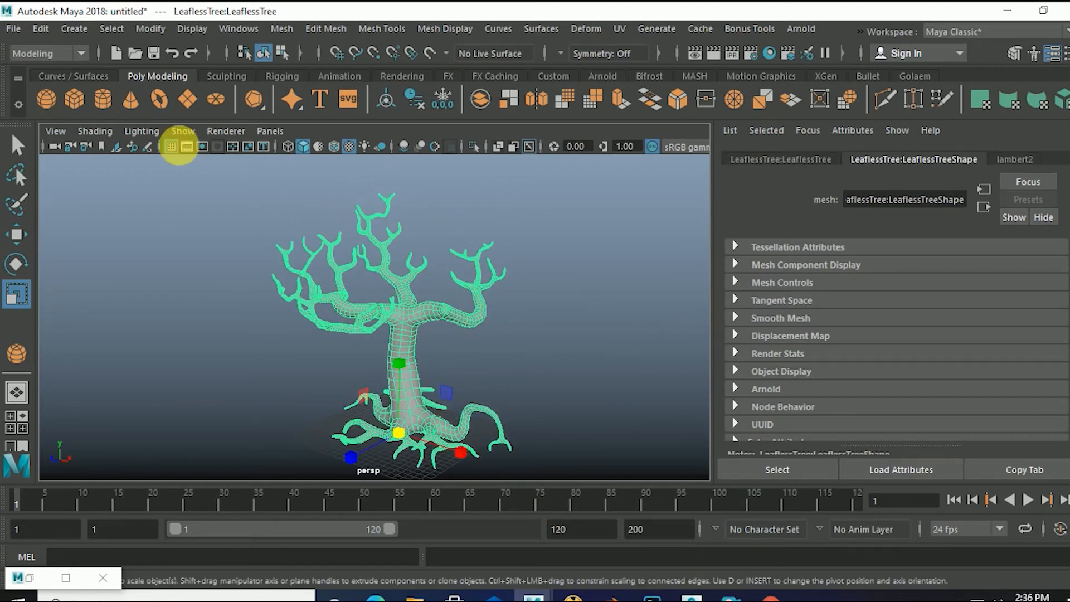
# Create a spot light and raise it from the origin to the upper branches of the tree.
pyautogui.click(72, 29)
pyautogui.moveTo(108, 118)
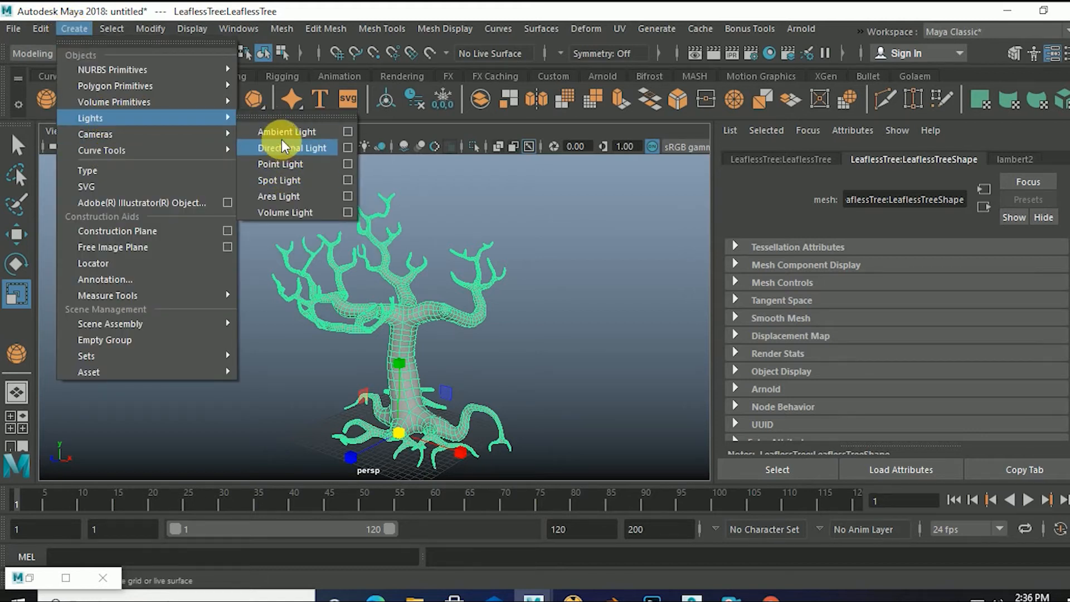
pyautogui.click(290, 180)
pyautogui.scroll(-3, 418, 334)
pyautogui.press('w')
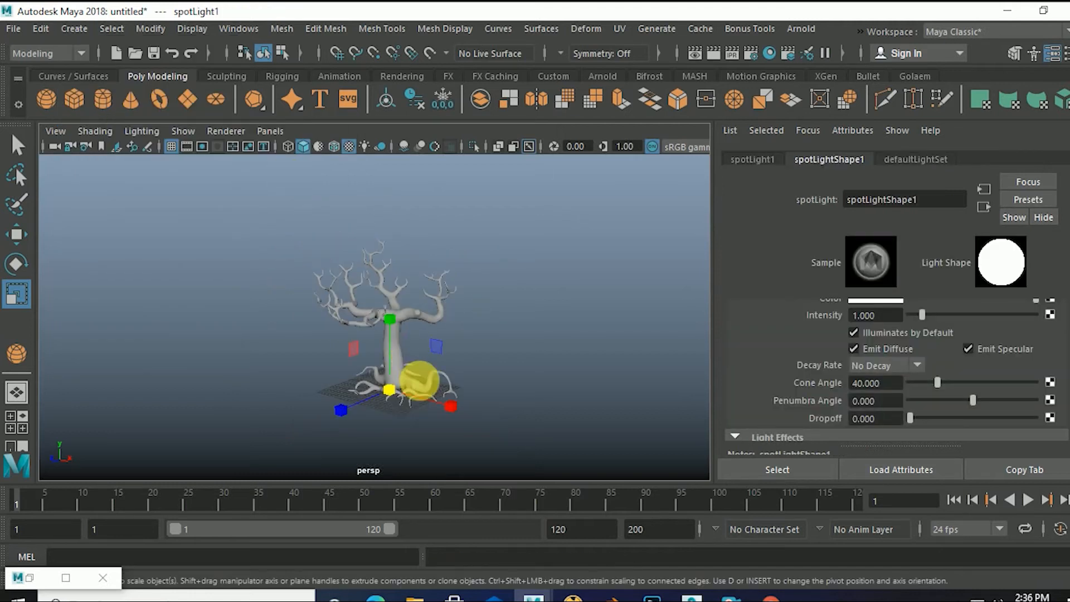
pyautogui.moveTo(390, 316); pyautogui.dragTo(364, 187)
pyautogui.keyDown('alt'); pyautogui.moveTo(363, 269); pyautogui.dragTo(380, 294, button='middle'); pyautogui.keyUp('alt')
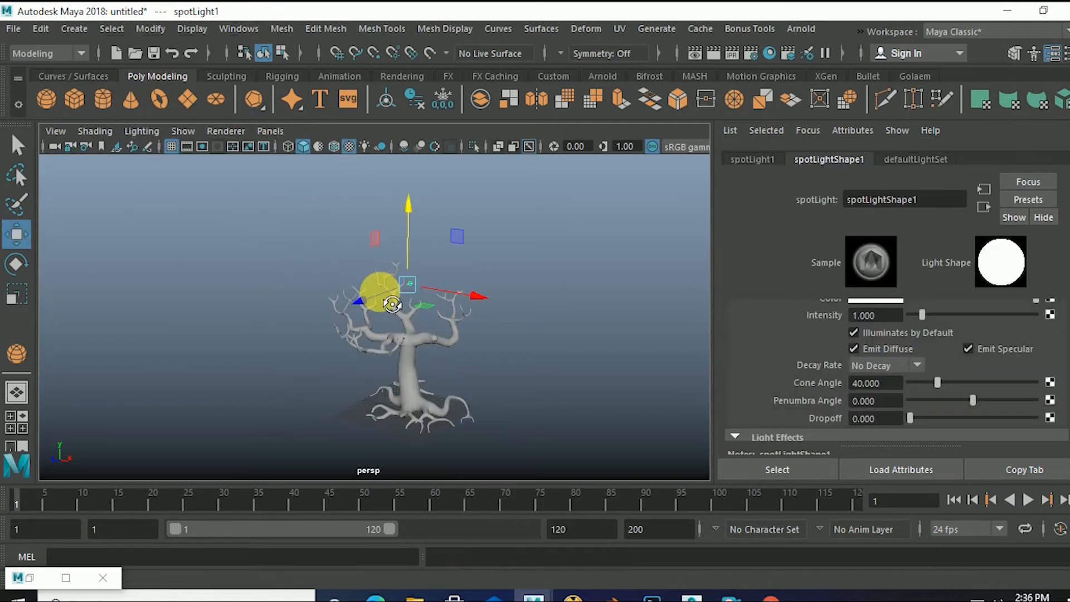
# Enlarge the spot light and move it along the X axis to one side of the tree.
pyautogui.press('r')
pyautogui.moveTo(415, 296); pyautogui.dragTo(571, 209)
pyautogui.press('w')
pyautogui.moveTo(470, 296); pyautogui.dragTo(366, 291)
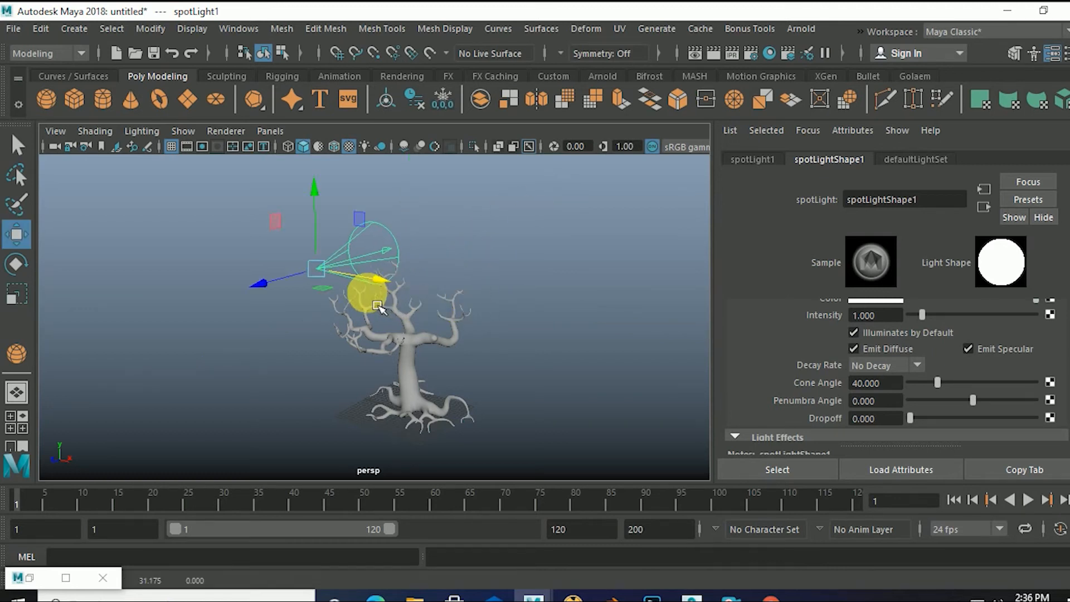
# Rotate the spot light so its cone points down toward the tree.
pyautogui.scroll(-3, 415, 341)
pyautogui.keyDown('alt'); pyautogui.moveTo(415, 342); pyautogui.dragTo(430, 302); pyautogui.keyUp('alt')
pyautogui.press('e')
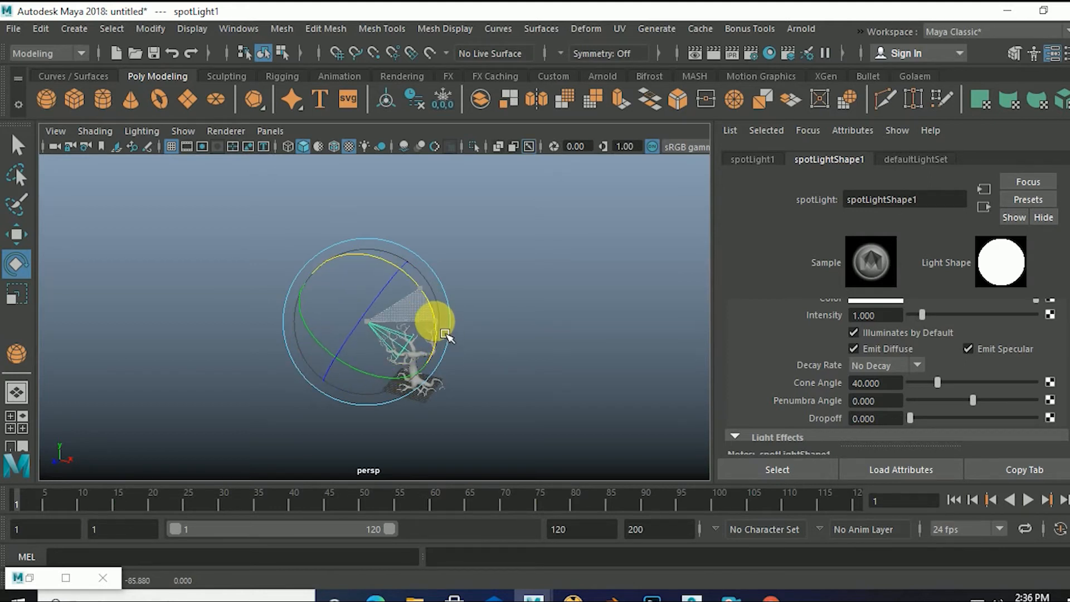
pyautogui.scroll(5, 437, 404)
pyautogui.moveTo(489, 413)
pyautogui.keyDown('alt'); pyautogui.mouseDown()
pyautogui.moveTo(475, 385)
pyautogui.moveTo(463, 389)
pyautogui.moveTo(483, 409)
pyautogui.mouseUp(); pyautogui.keyUp('alt')
pyautogui.keyDown('alt'); pyautogui.moveTo(483, 411); pyautogui.dragTo(468, 399, button='right'); pyautogui.keyUp('alt')
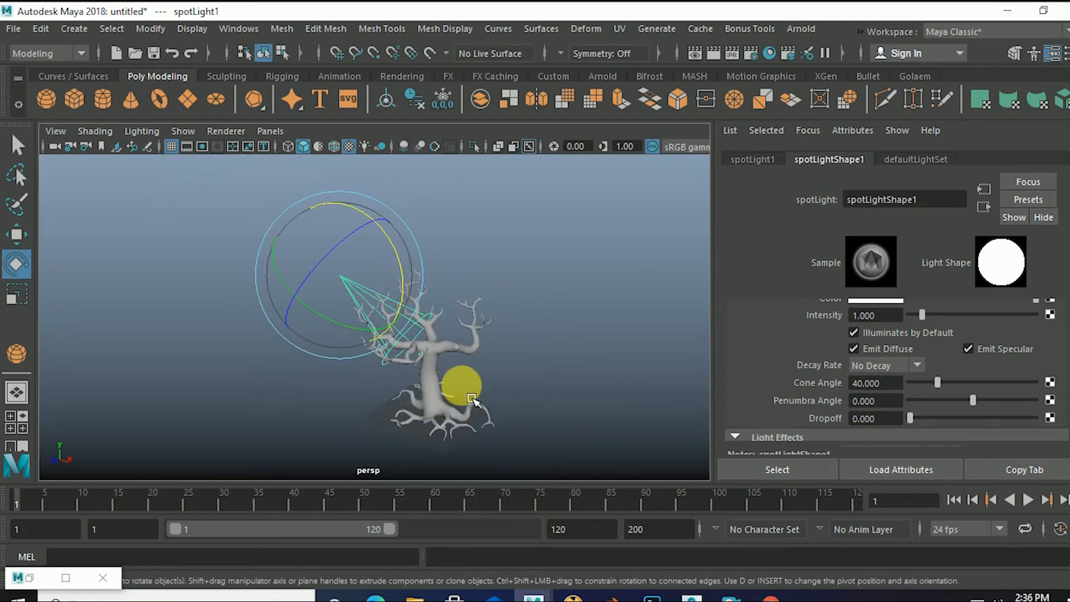
# Move the spot light closer to the tree, tilt it further downward, and raise it above the branches.
pyautogui.press('w')
pyautogui.moveTo(419, 309); pyautogui.dragTo(454, 317)
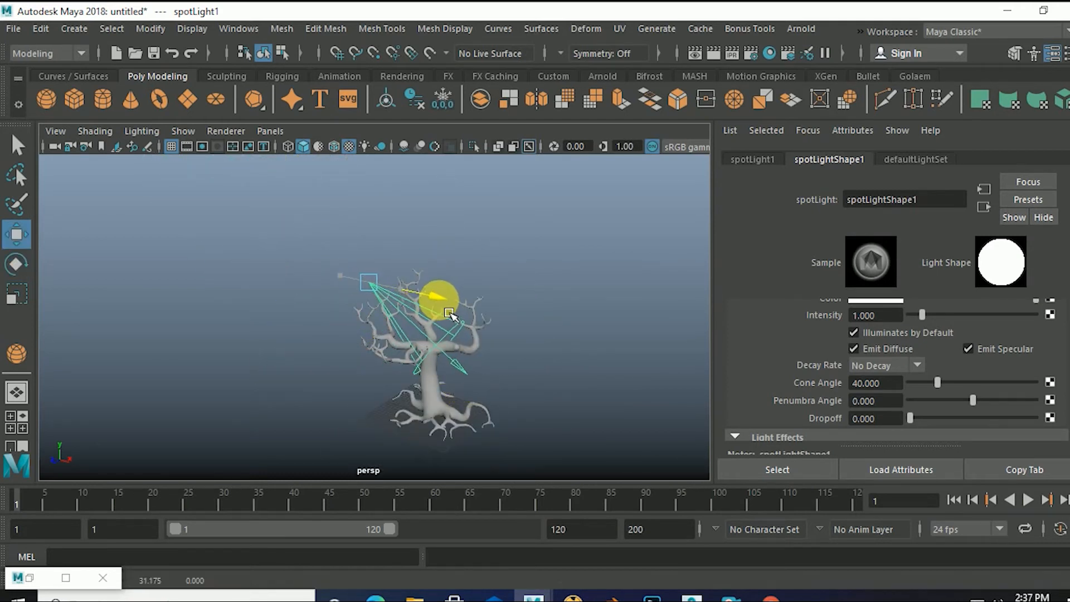
pyautogui.press('e')
pyautogui.moveTo(437, 278); pyautogui.dragTo(446, 313)
pyautogui.press('w')
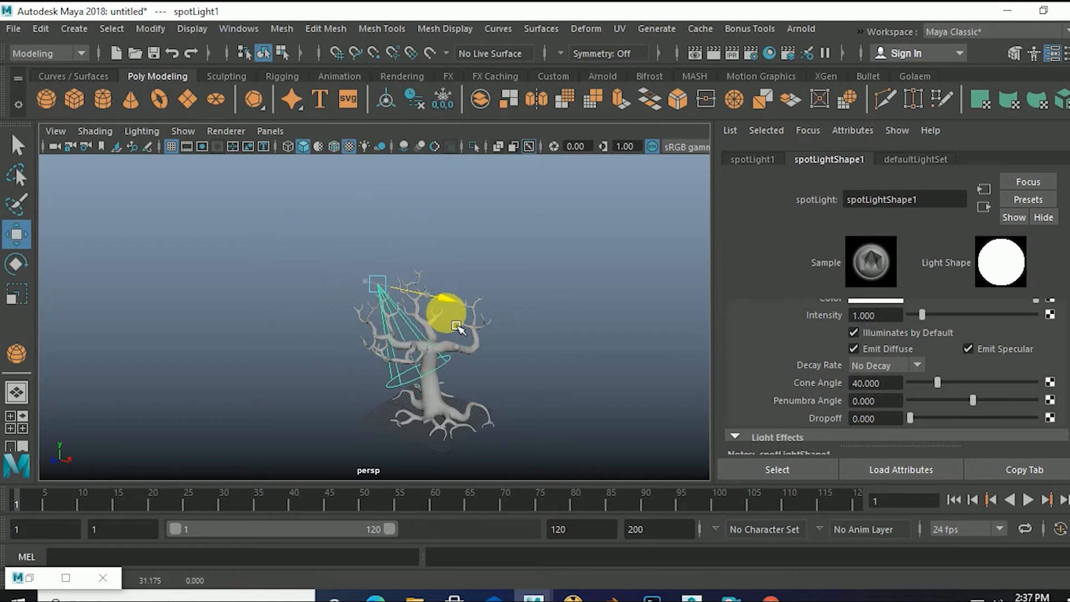
pyautogui.moveTo(394, 241); pyautogui.dragTo(383, 172)
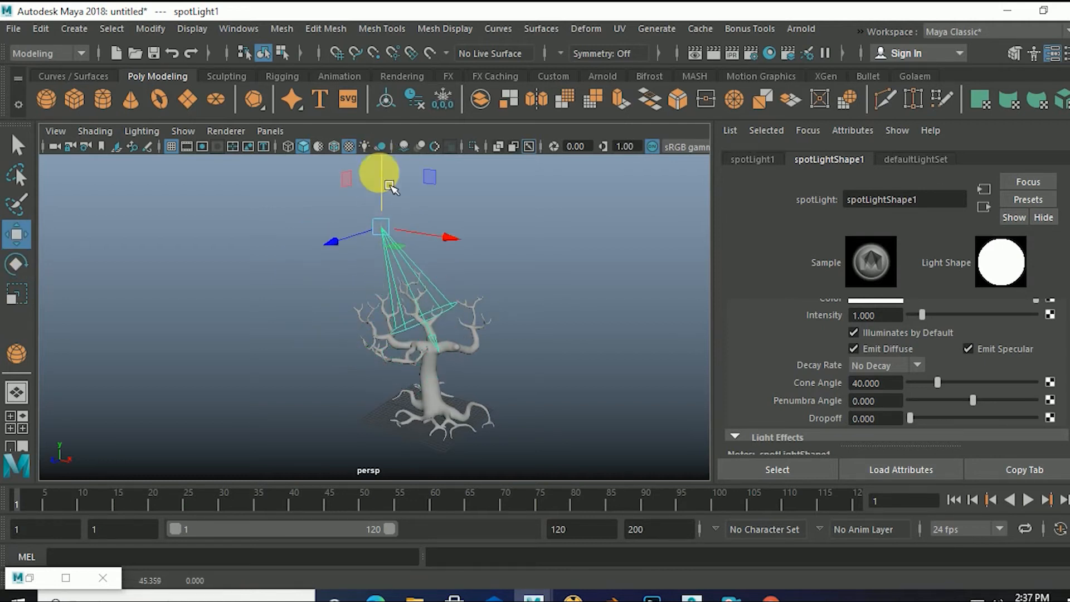
# Frame the whole tree closely in the perspective view for rendering, and close the Content Browser.
pyautogui.keyDown('alt'); pyautogui.moveTo(496, 365); pyautogui.dragTo(442, 353); pyautogui.keyUp('alt')
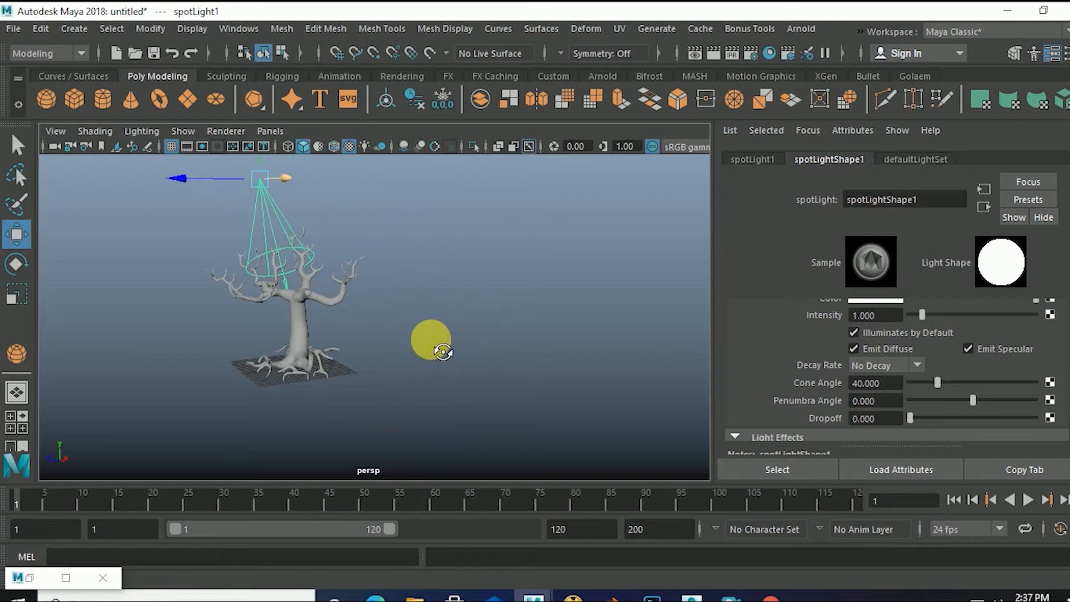
pyautogui.scroll(5, 332, 345)
pyautogui.keyDown('alt'); pyautogui.moveTo(333, 345); pyautogui.dragTo(509, 387); pyautogui.keyUp('alt')
pyautogui.scroll(-5, 412, 320)
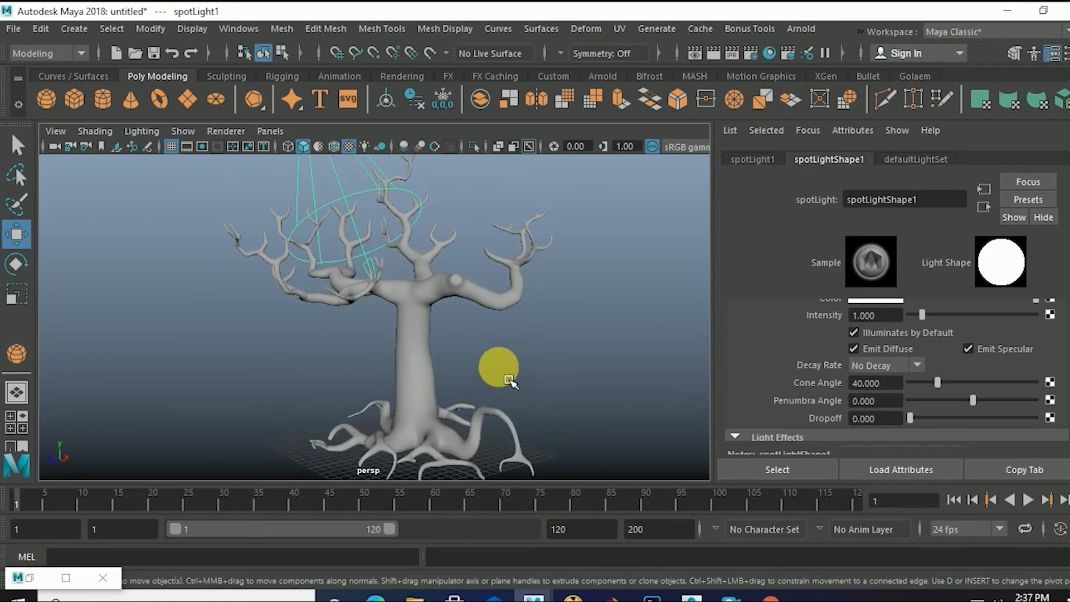
pyautogui.moveTo(515, 382)
pyautogui.keyDown('alt'); pyautogui.mouseDown()
pyautogui.moveTo(506, 360)
pyautogui.moveTo(518, 383)
pyautogui.moveTo(512, 370)
pyautogui.mouseUp(); pyautogui.keyUp('alt')
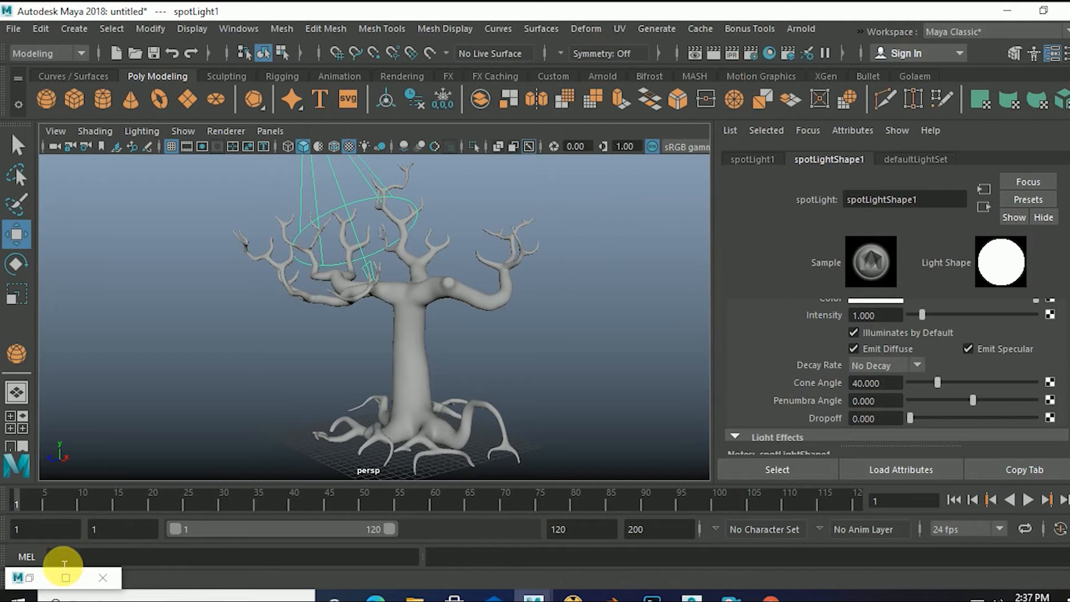
pyautogui.click(25, 578)
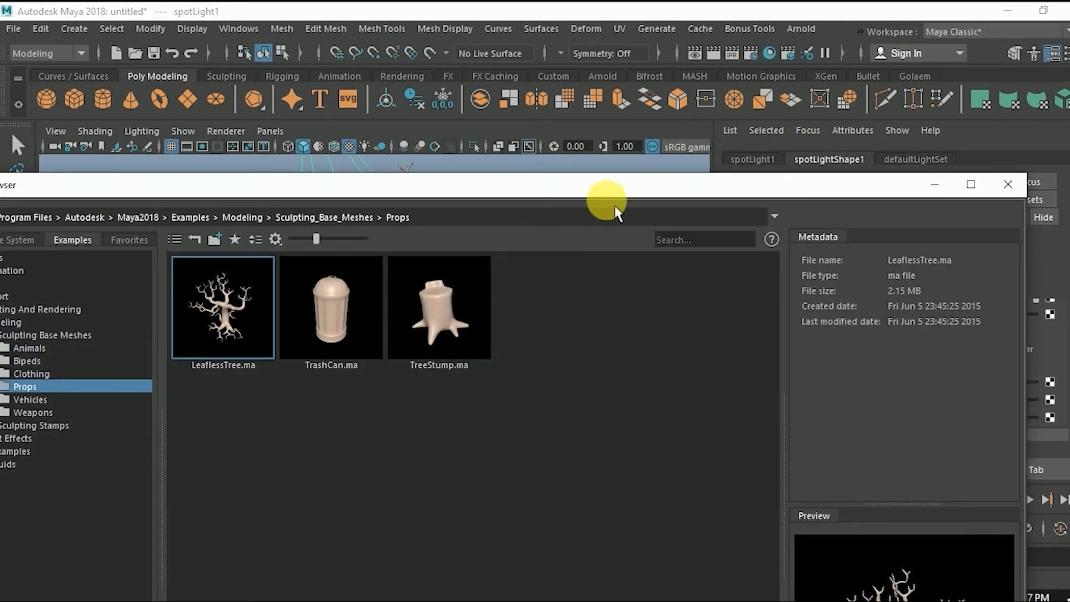
pyautogui.click(1007, 184)
# Open the render settings and review the Maya Software anti-aliasing, sampling, contrast threshold, raytracing and motion blur options.
pyautogui.click(751, 54)
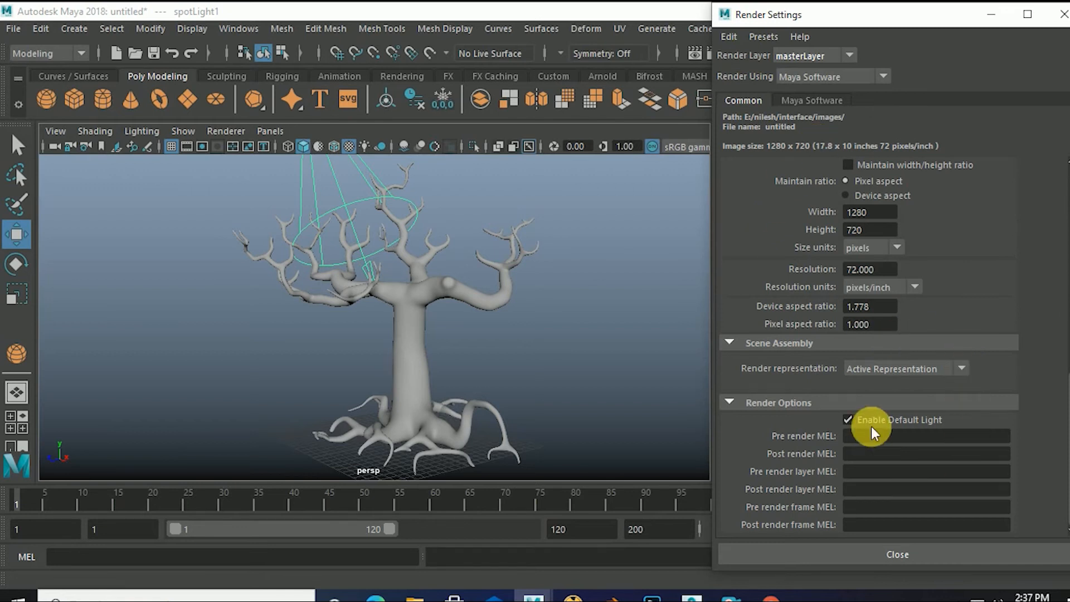
pyautogui.scroll(5, 941, 371)
pyautogui.click(807, 100)
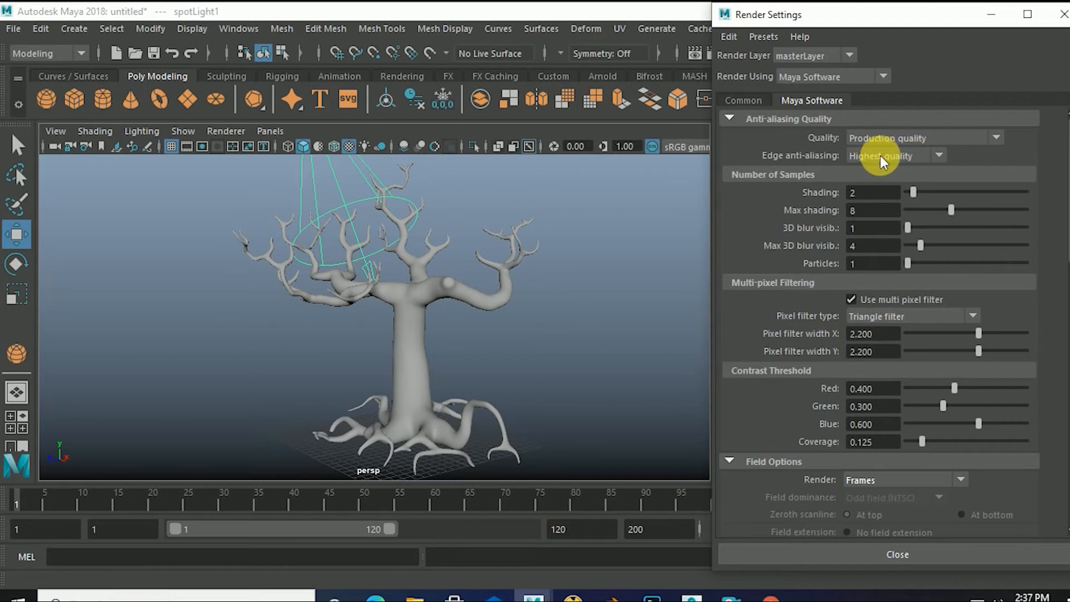
pyautogui.scroll(-2, 908, 281)
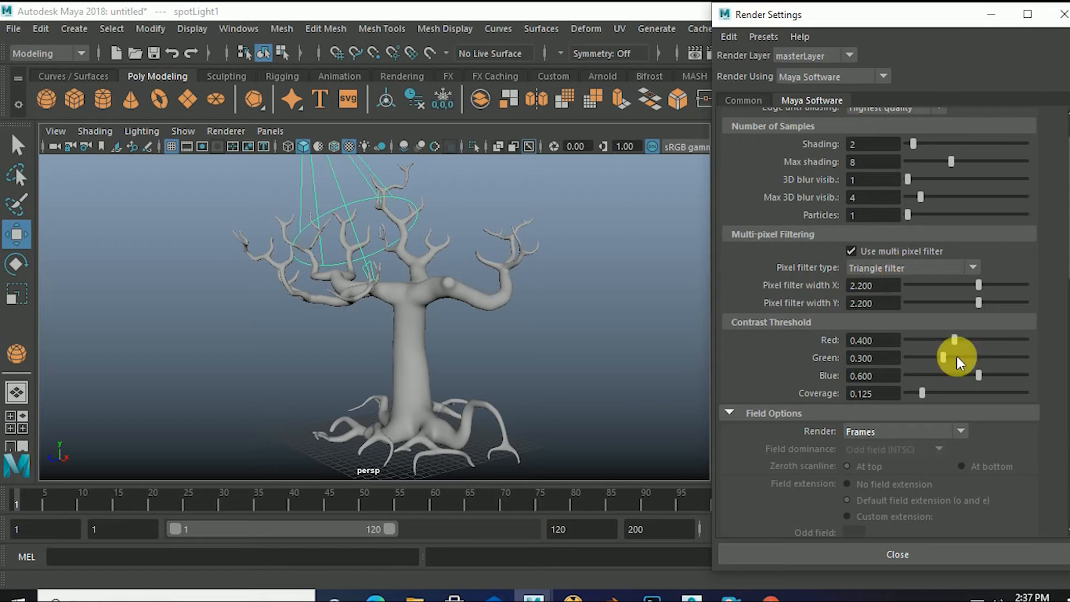
pyautogui.scroll(-12, 1048, 411)
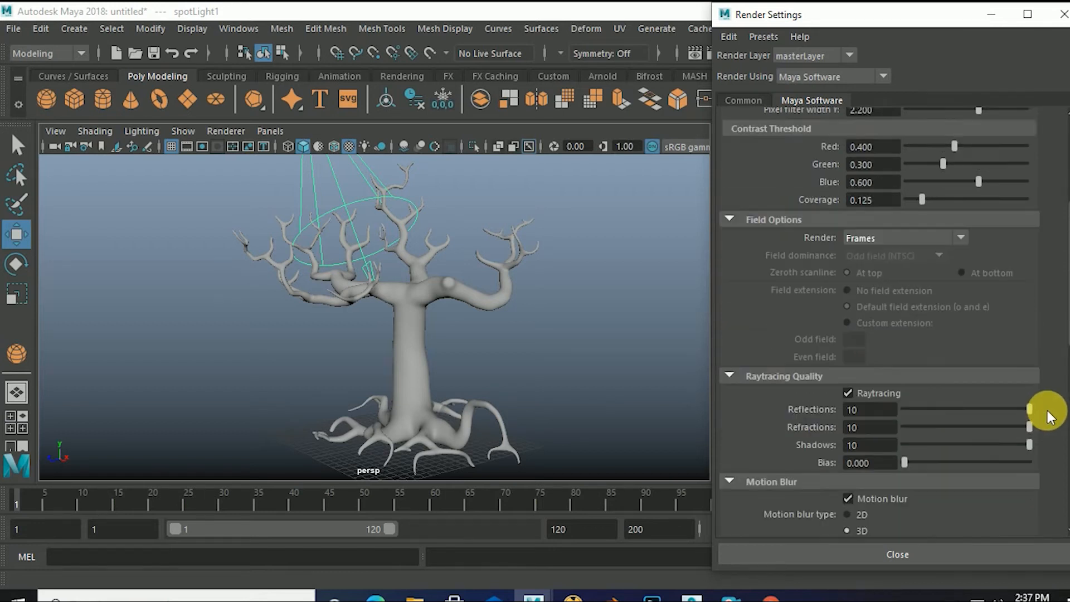
pyautogui.scroll(-2, 1049, 410)
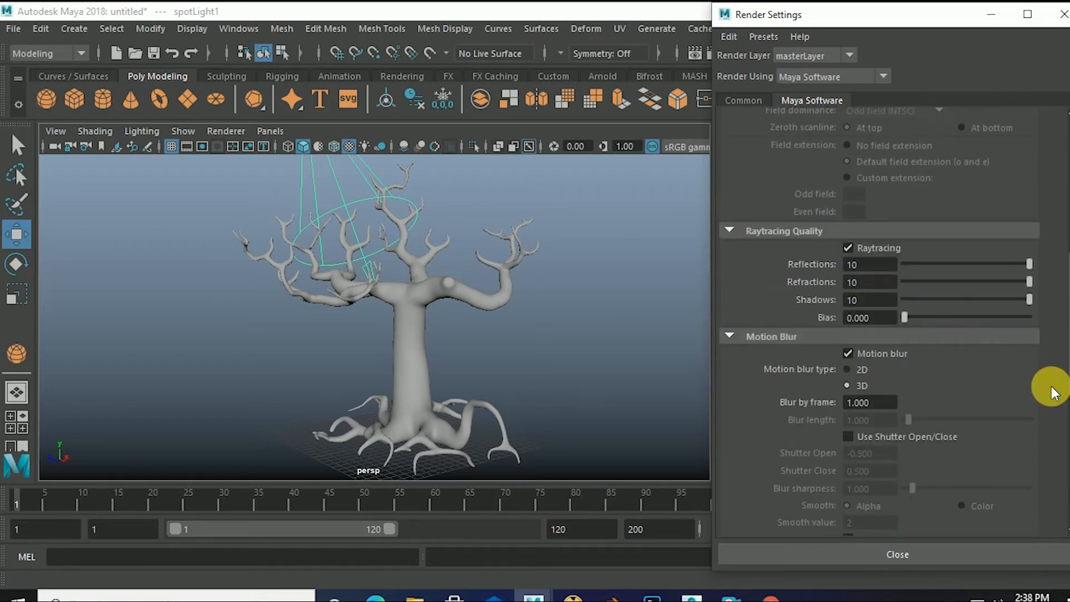
# Review the raytracing, motion blur and anti-aliasing options for Maya Software, and close the render settings.
pyautogui.scroll(-6, 1045, 384)
pyautogui.scroll(20, 1043, 250)
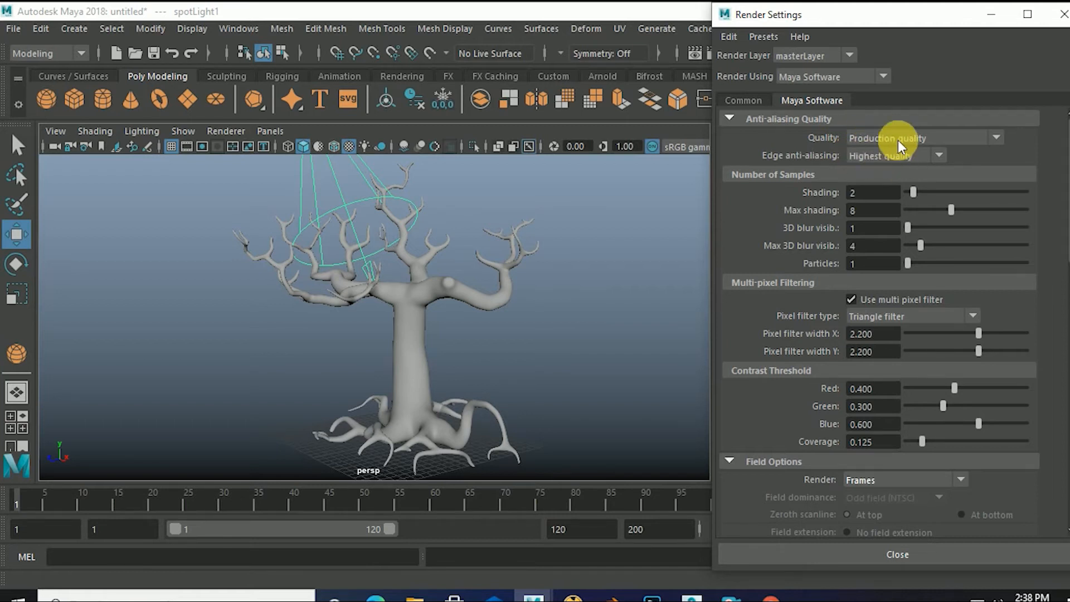
pyautogui.click(1063, 14)
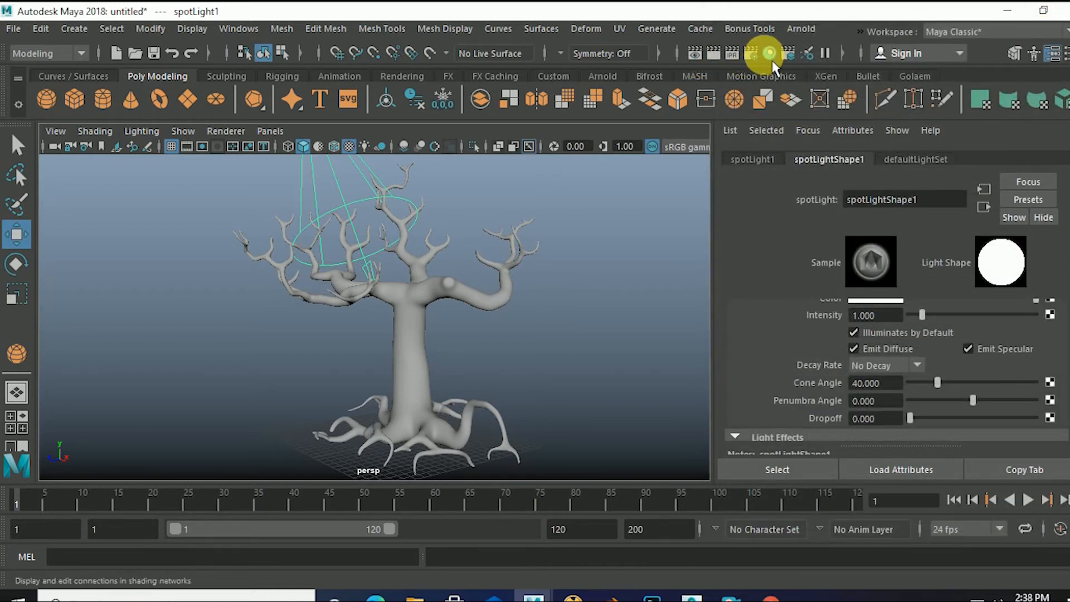
# Render the spotlit tree in the perspective view and inspect the image before closing the Render View.
pyautogui.click(713, 54)
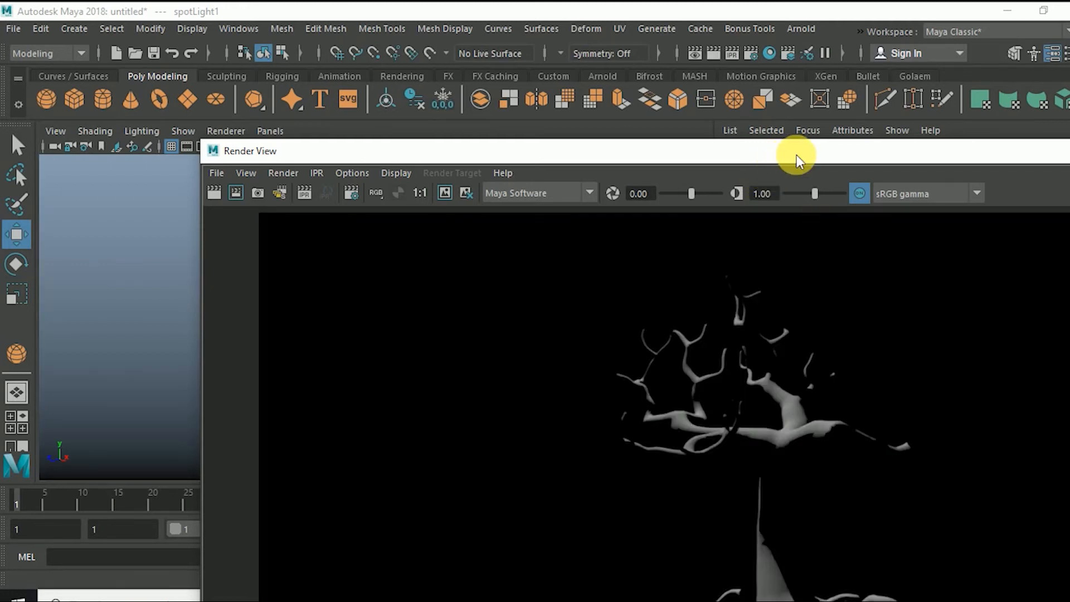
pyautogui.moveTo(797, 155); pyautogui.dragTo(545, 78)
pyautogui.scroll(-1, 493, 475)
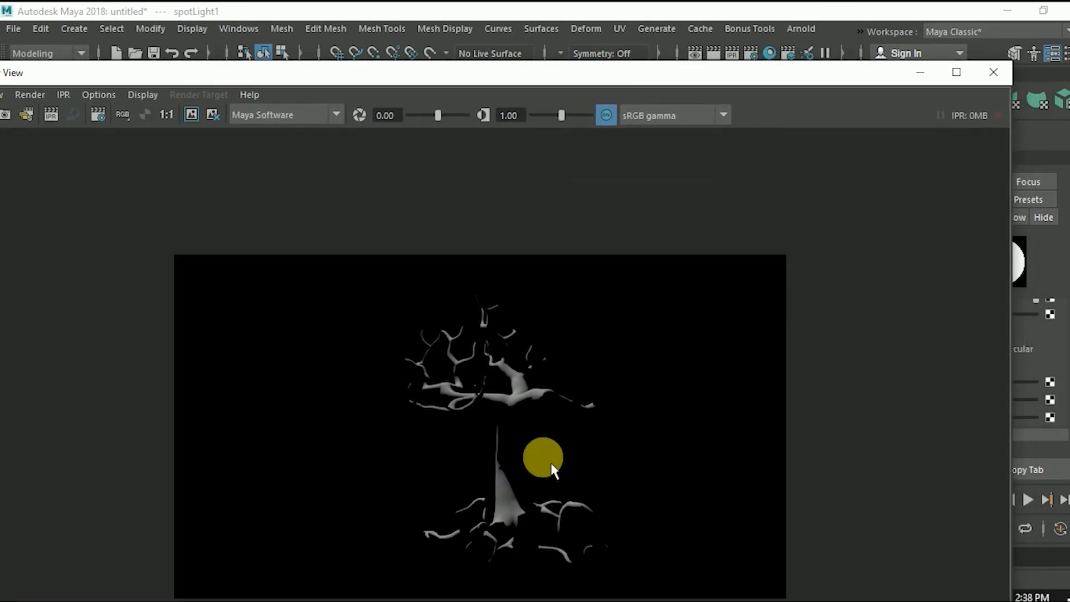
pyautogui.click(993, 76)
# Create a polygon plane beneath the tree to serve as the ground.
pyautogui.scroll(-4, 543, 400)
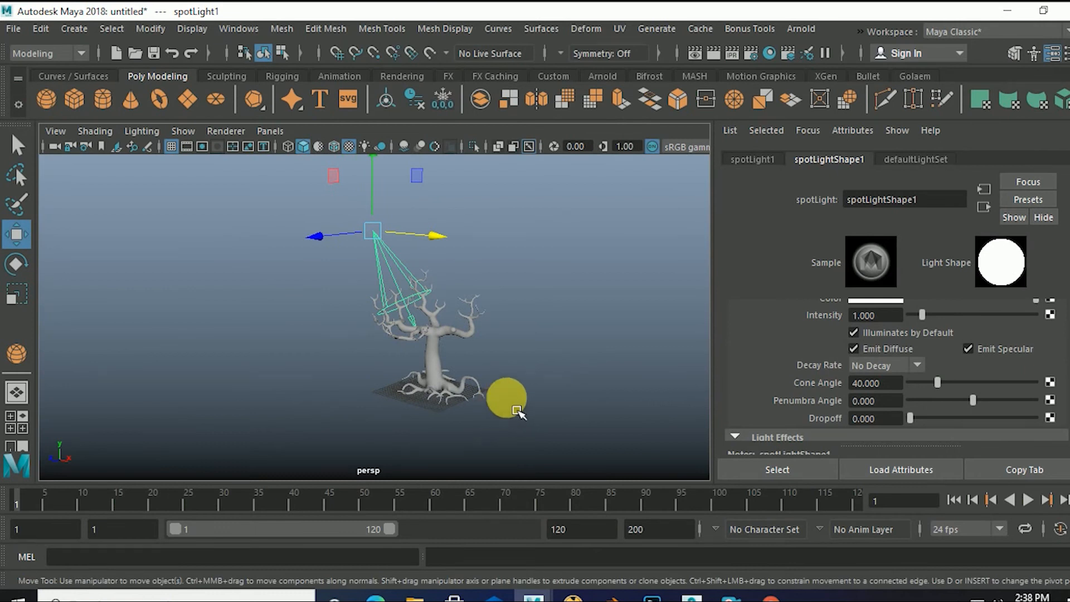
pyautogui.click(458, 403)
pyautogui.keyDown('alt'); pyautogui.moveTo(459, 404); pyautogui.dragTo(418, 395); pyautogui.keyUp('alt')
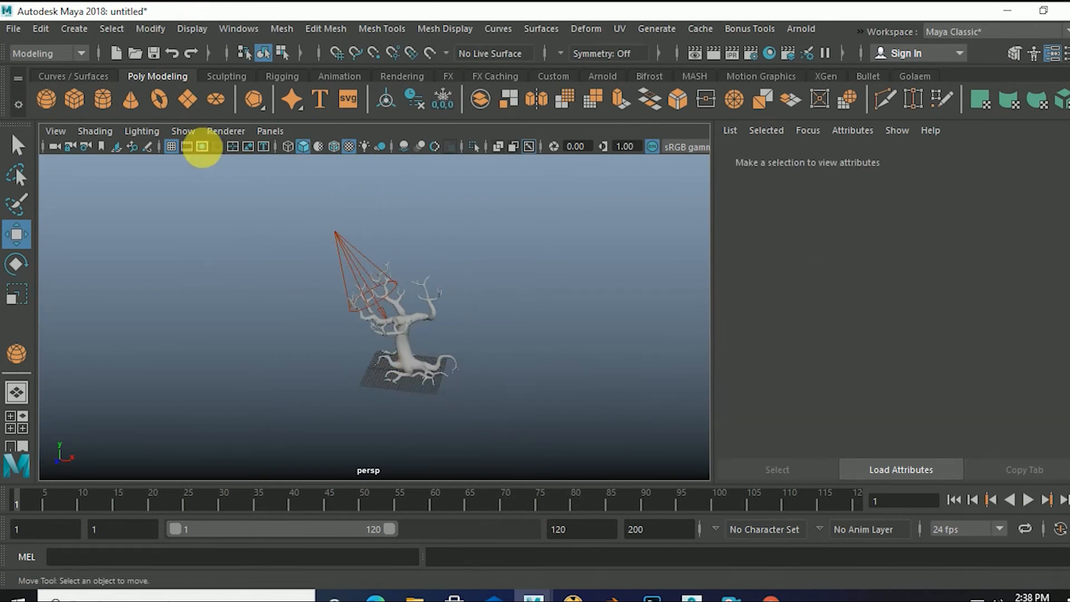
pyautogui.click(188, 99)
pyautogui.moveTo(242, 275); pyautogui.dragTo(592, 496)
# Scale the new plane up uniformly into a ground surface extending far beyond the tree.
pyautogui.press('r')
pyautogui.moveTo(357, 350); pyautogui.dragTo(597, 219)
pyautogui.keyDown('alt'); pyautogui.moveTo(611, 454); pyautogui.dragTo(567, 437); pyautogui.keyUp('alt')
pyautogui.scroll(5, 418, 395)
pyautogui.keyDown('alt'); pyautogui.moveTo(418, 394); pyautogui.dragTo(499, 422, button='middle'); pyautogui.keyUp('alt')
pyautogui.moveTo(500, 425)
pyautogui.keyDown('alt'); pyautogui.mouseDown()
pyautogui.moveTo(485, 418)
pyautogui.moveTo(540, 437)
pyautogui.moveTo(520, 422)
pyautogui.mouseUp(); pyautogui.keyUp('alt')
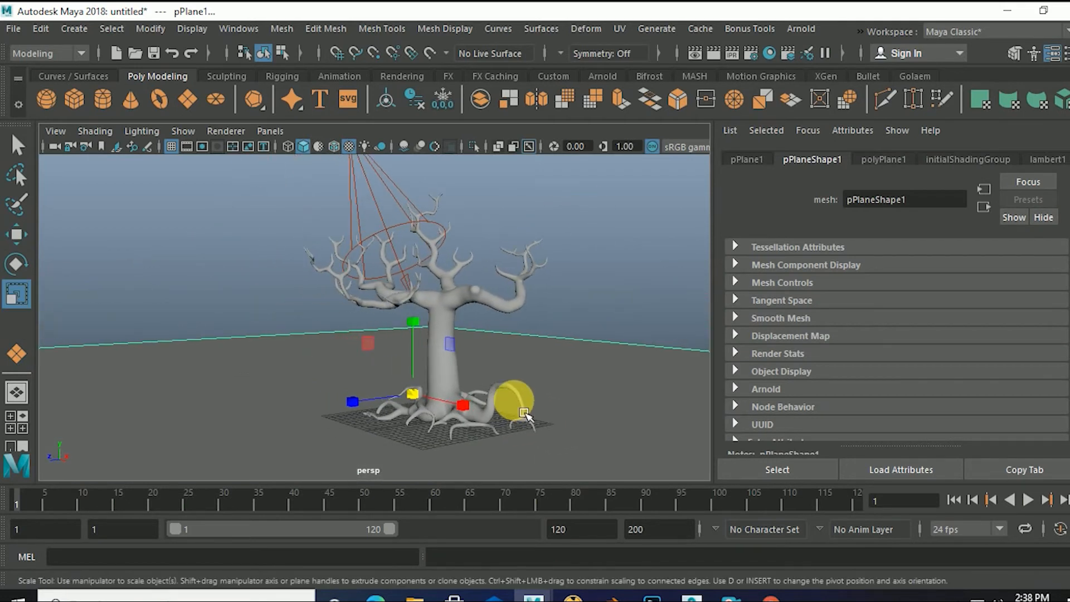
# Render the tree with its ground plane and inspect the resulting image.
pyautogui.scroll(-1, 509, 401)
pyautogui.scroll(-1, 508, 398)
pyautogui.keyDown('alt'); pyautogui.moveTo(511, 392); pyautogui.dragTo(528, 418, button='right'); pyautogui.keyUp('alt')
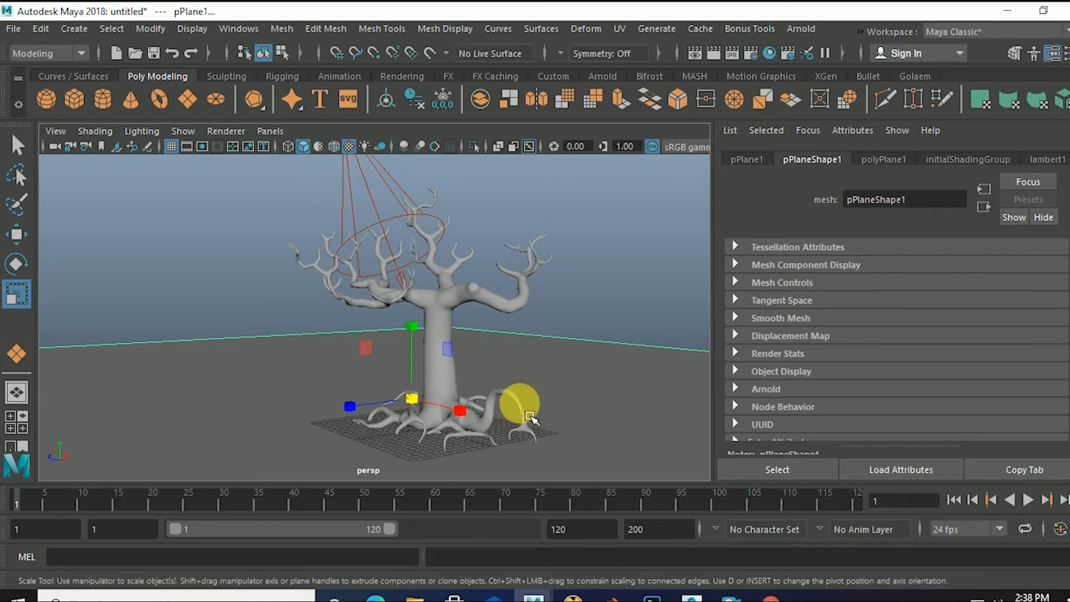
pyautogui.keyDown('alt'); pyautogui.moveTo(529, 417); pyautogui.dragTo(475, 411, button='middle'); pyautogui.keyUp('alt')
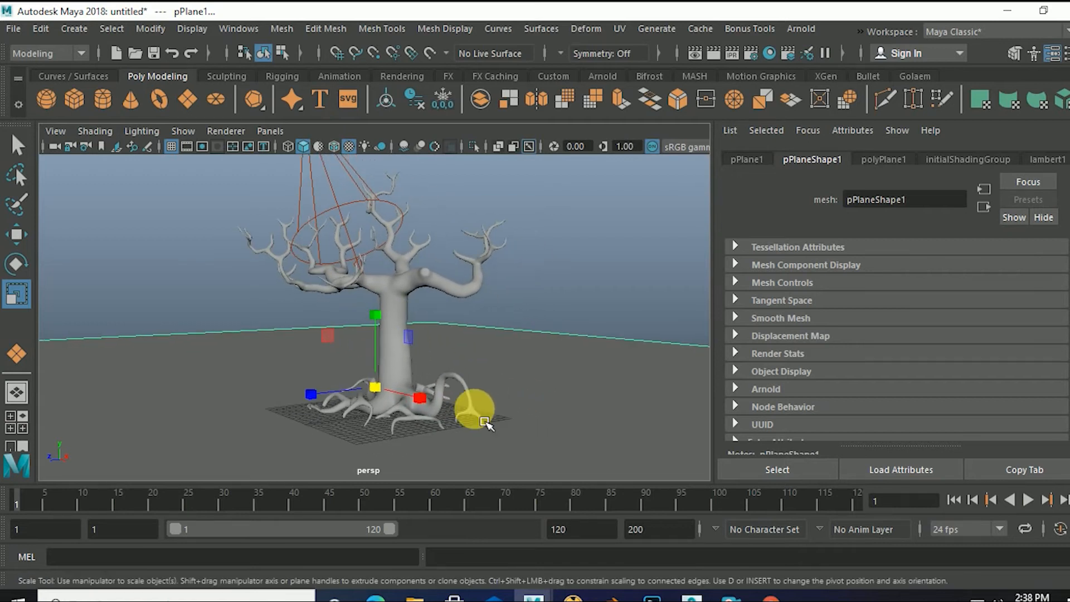
pyautogui.click(715, 54)
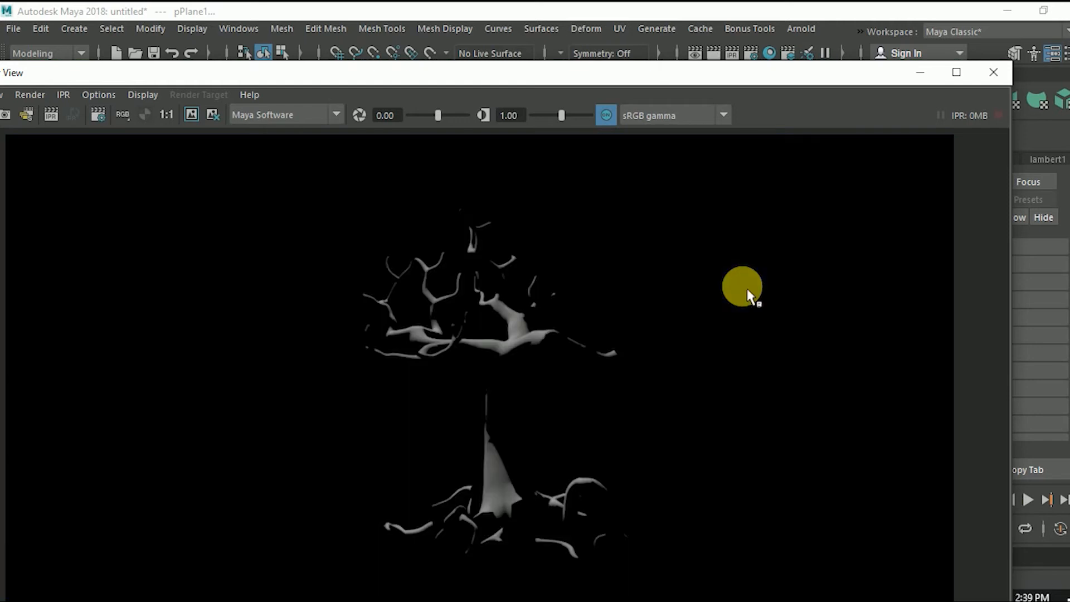
pyautogui.scroll(-3, 641, 368)
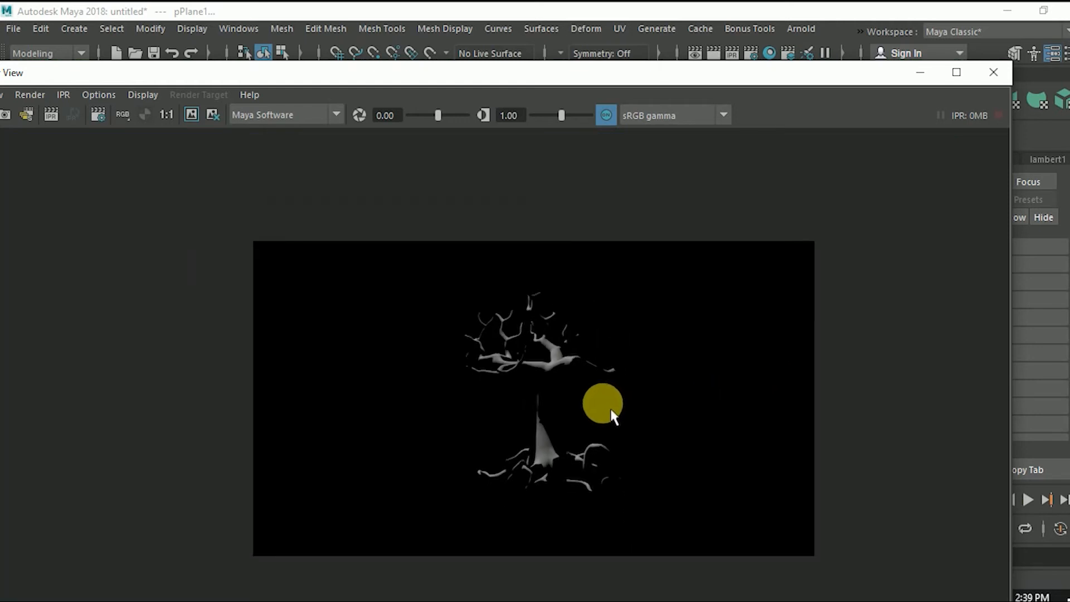
pyautogui.scroll(1, 607, 418)
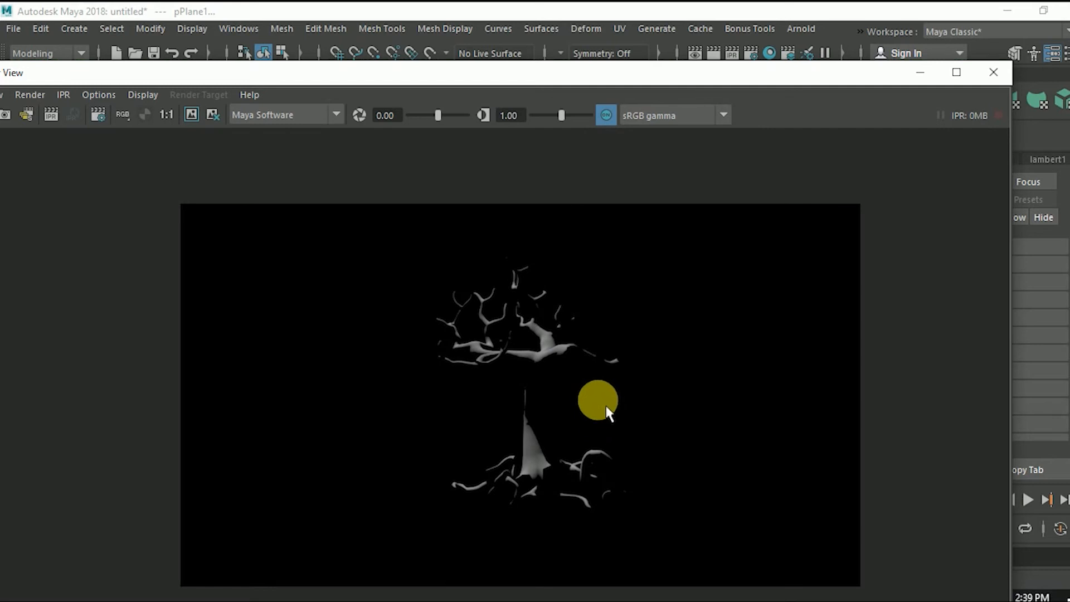
pyautogui.scroll(1, 608, 414)
pyautogui.scroll(-1, 607, 414)
pyautogui.scroll(1, 607, 413)
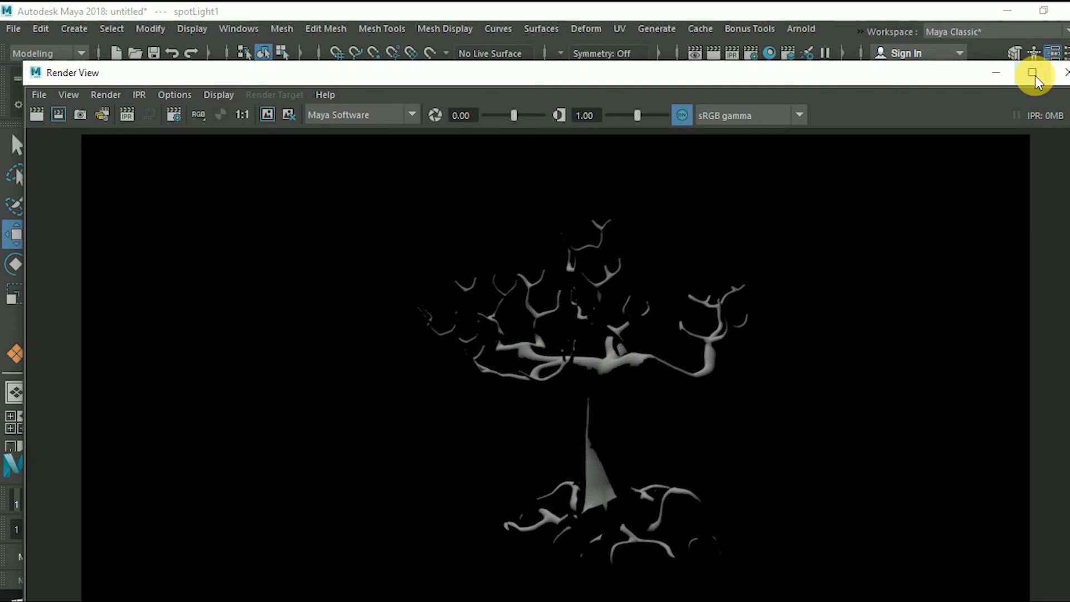
pyautogui.click(1033, 72)
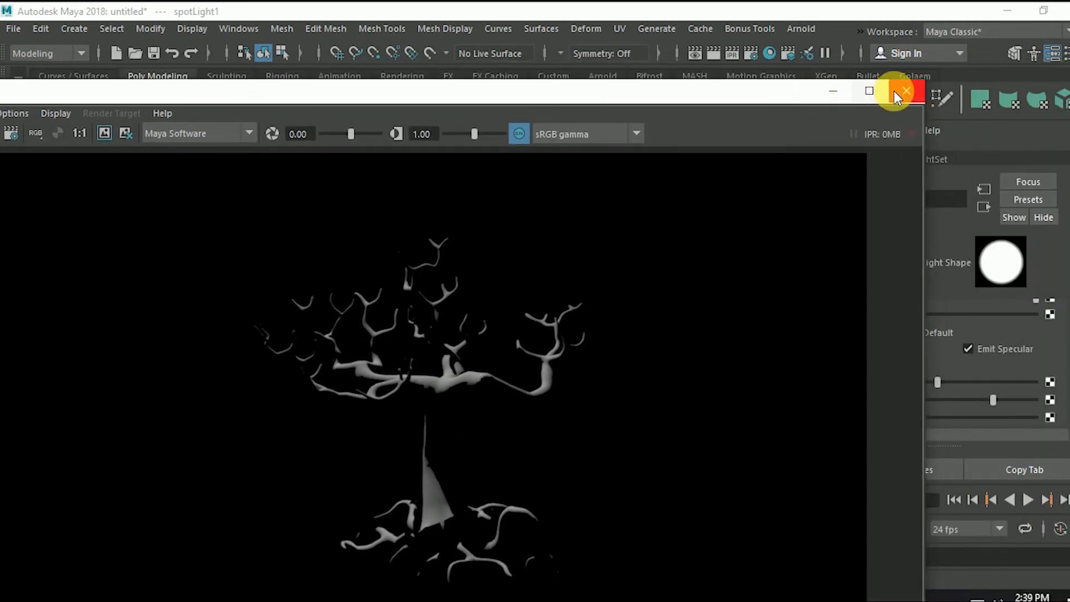
# Turn off raytracing in the Maya Software render settings and render the frame again.
pyautogui.click(751, 53)
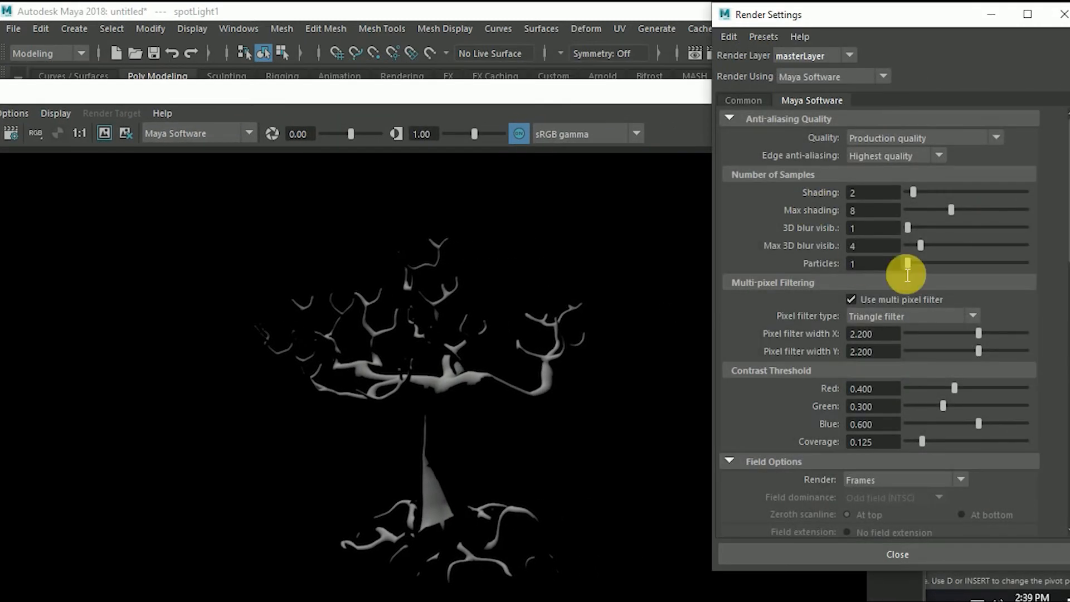
pyautogui.scroll(-5, 890, 428)
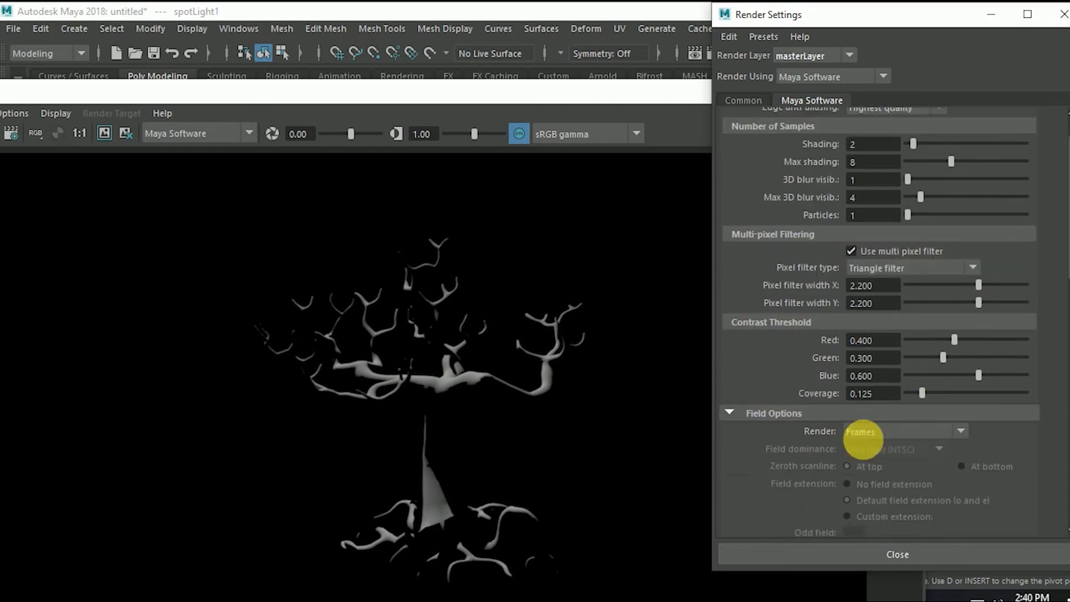
pyautogui.click(848, 394)
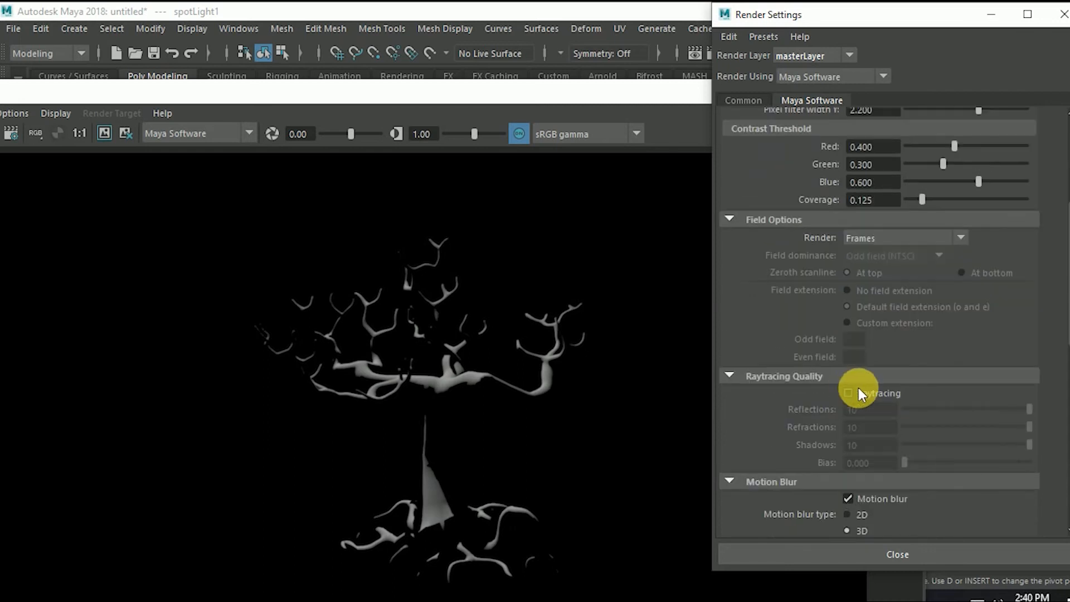
pyautogui.moveTo(255, 96); pyautogui.dragTo(363, 99)
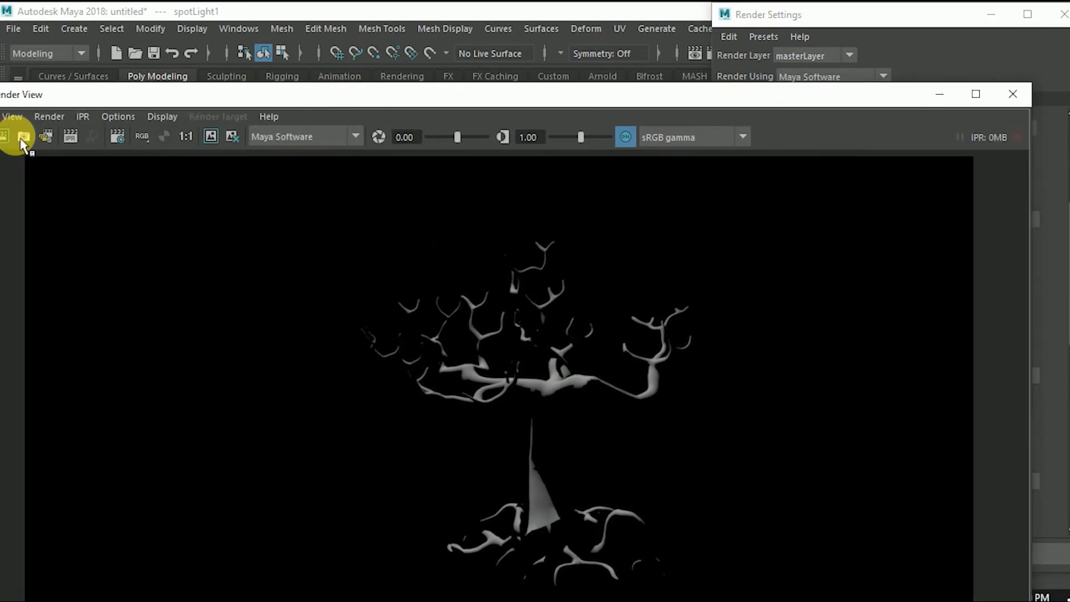
pyautogui.moveTo(83, 95); pyautogui.dragTo(199, 96)
pyautogui.click(95, 134)
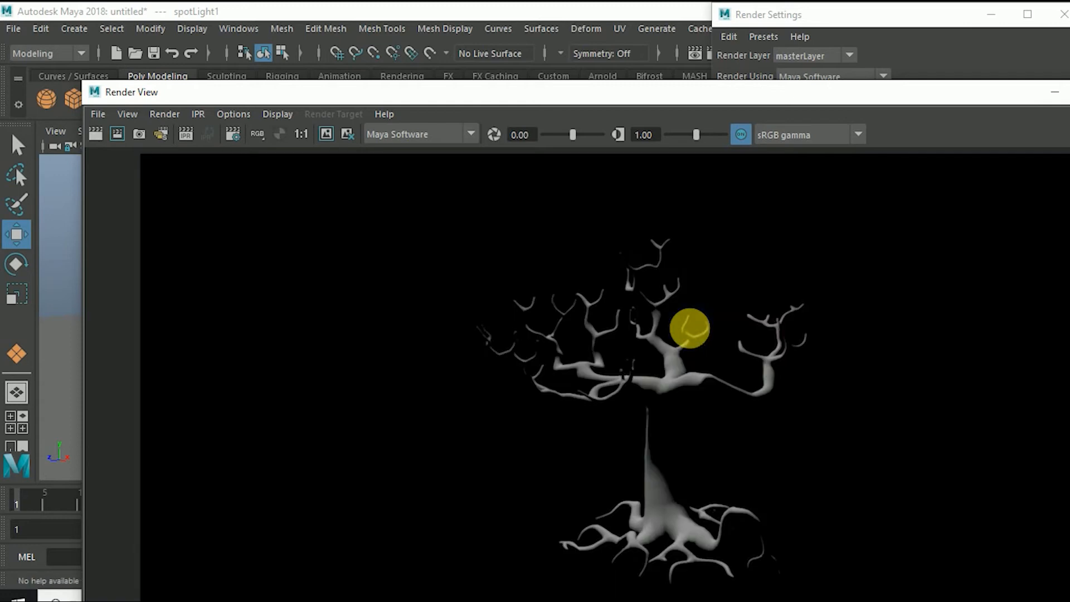
# Narrow the Render View window and place it beside the render settings so both are accessible.
pyautogui.scroll(-1, 699, 338)
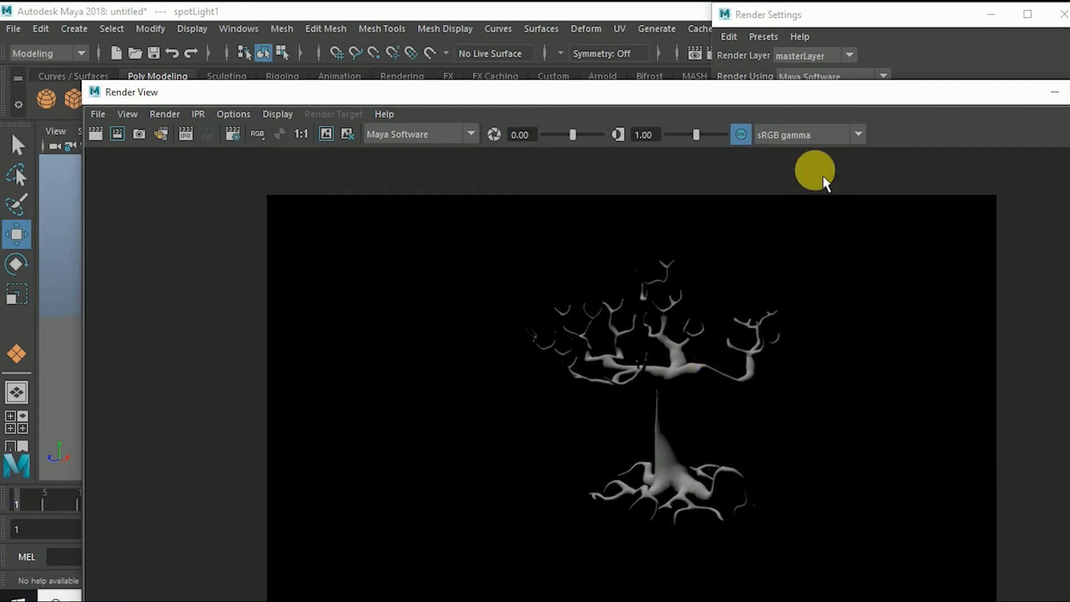
pyautogui.moveTo(818, 95); pyautogui.dragTo(688, 91)
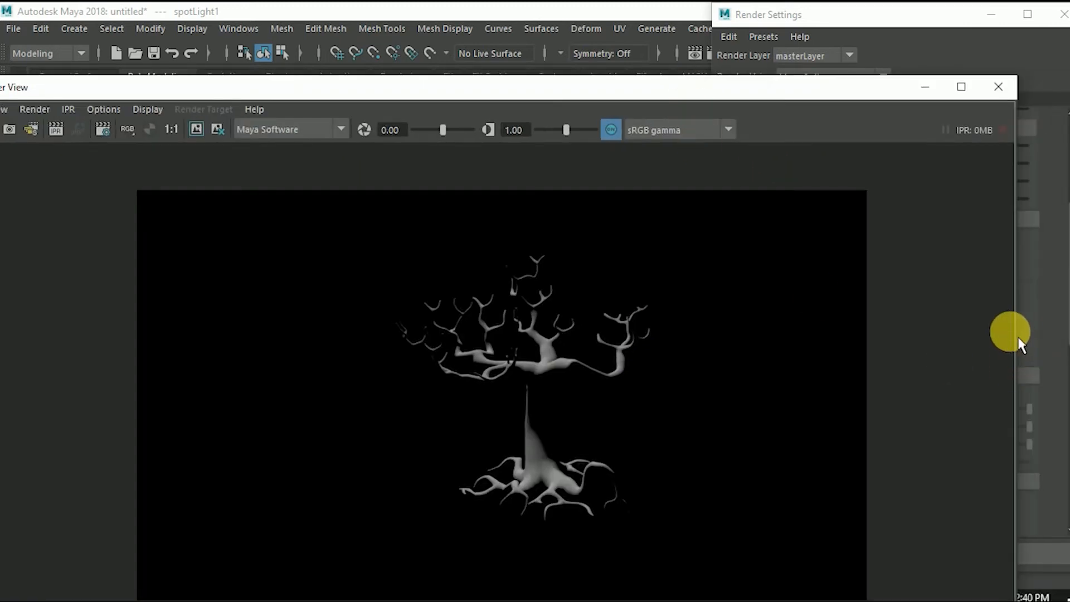
pyautogui.moveTo(1017, 332); pyautogui.dragTo(619, 368)
pyautogui.moveTo(501, 85); pyautogui.dragTo(491, 142)
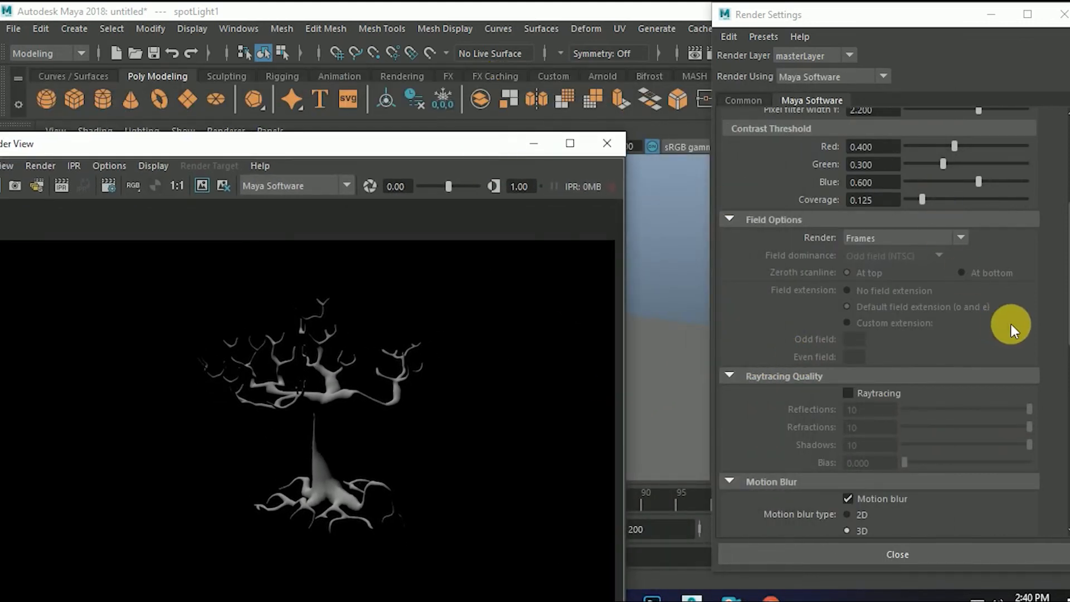
# Turn off motion blur in the render settings and re-render the frame.
pyautogui.scroll(-3, 1010, 323)
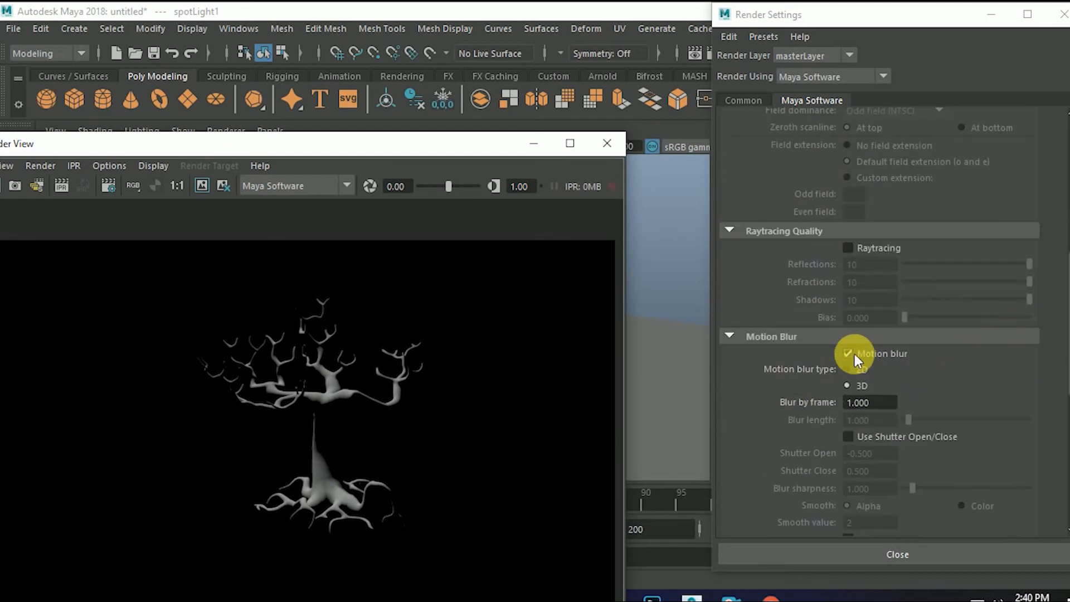
pyautogui.click(848, 353)
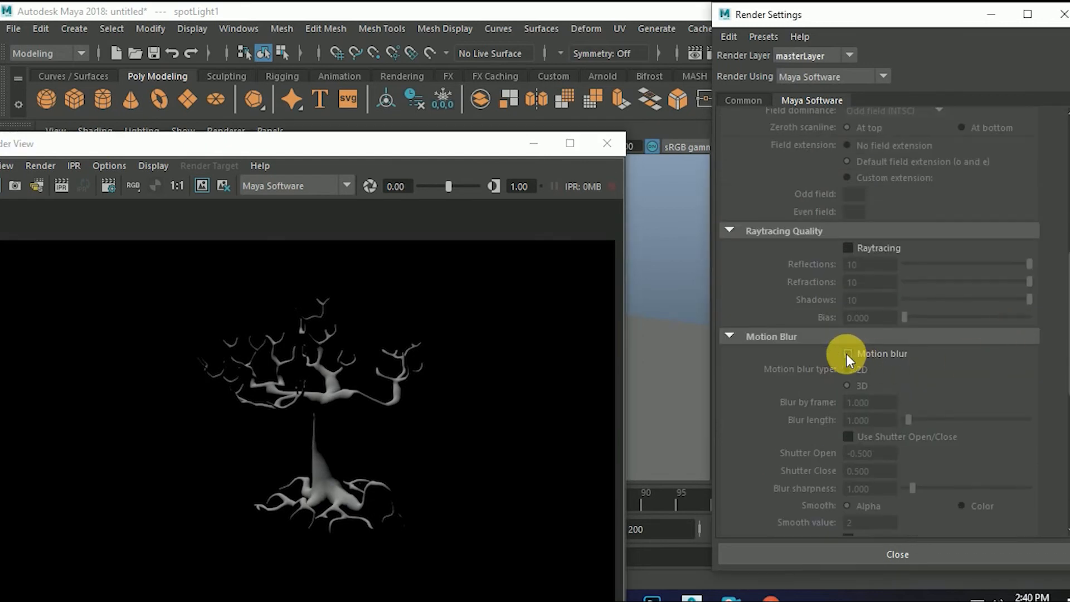
pyautogui.moveTo(379, 136); pyautogui.dragTo(515, 135)
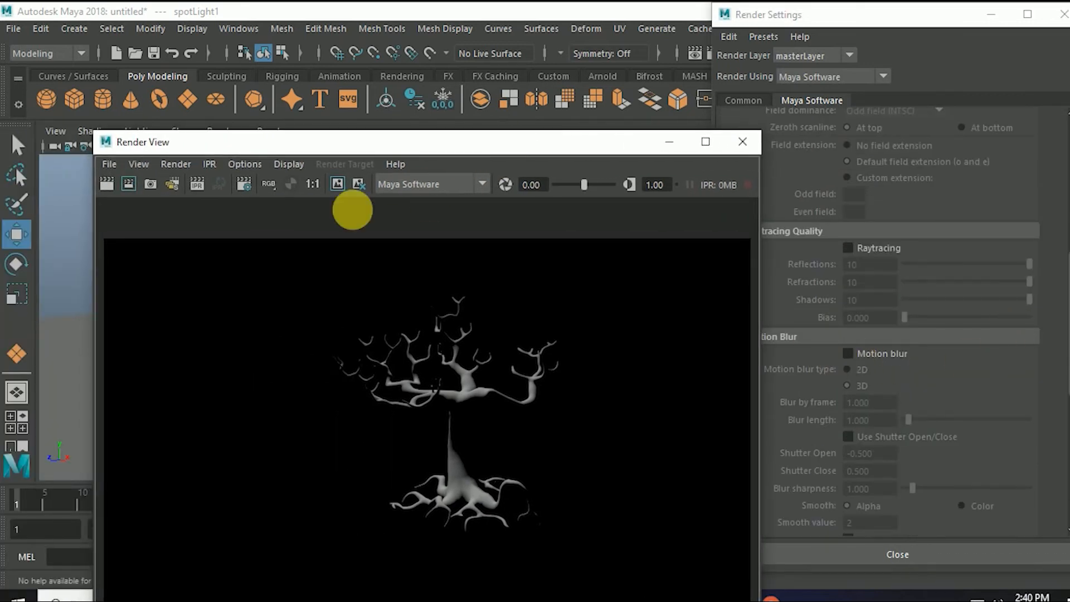
pyautogui.click(106, 184)
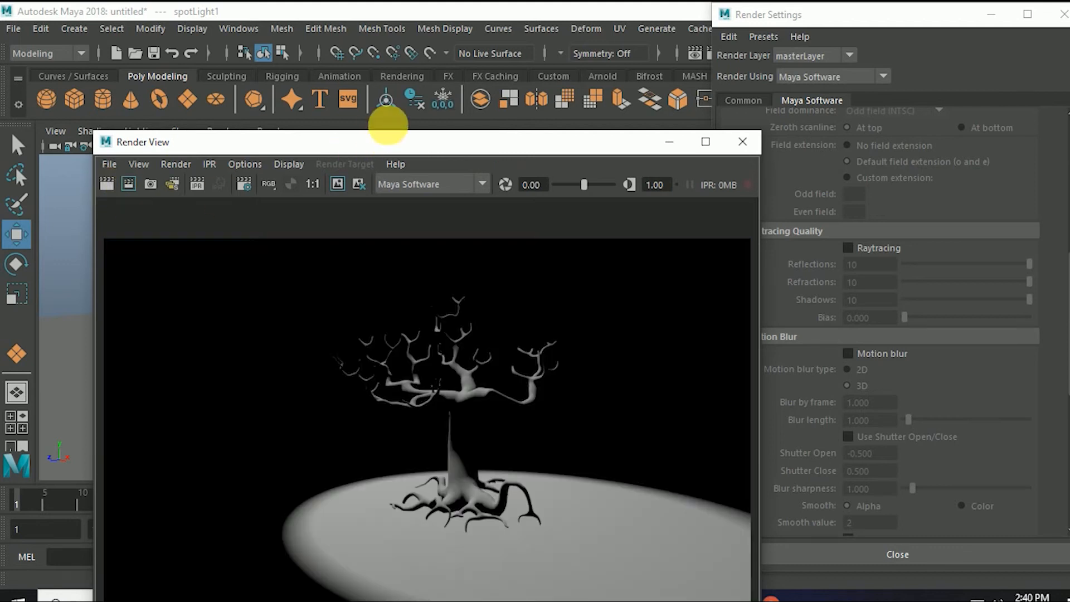
# Turn raytracing back on with motion blur left off, render the frame again and inspect the tree's shadows.
pyautogui.moveTo(437, 141); pyautogui.dragTo(365, 144)
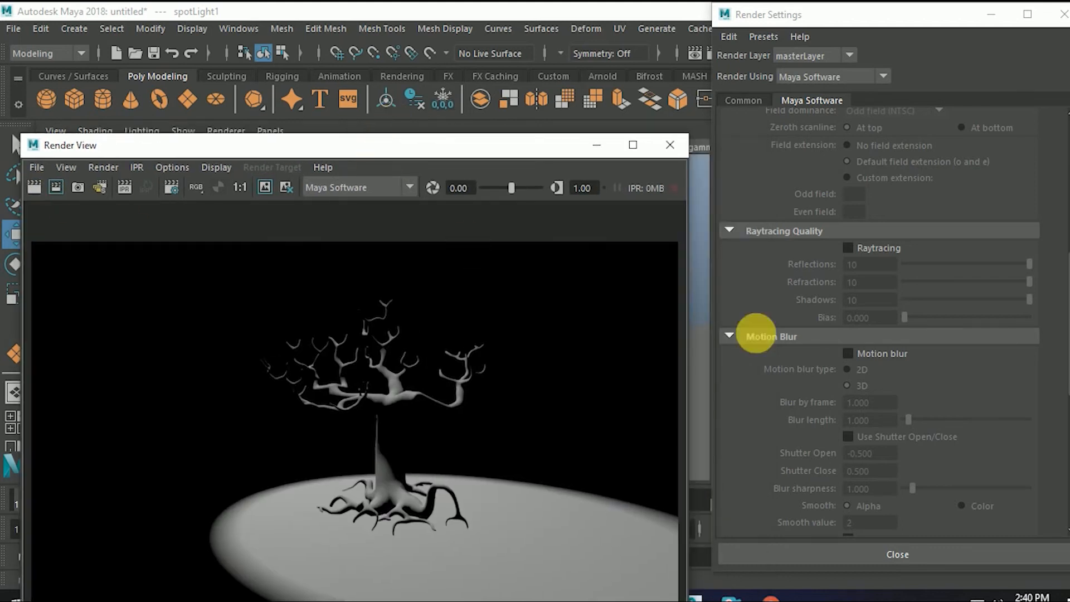
pyautogui.click(848, 354)
pyautogui.click(848, 354)
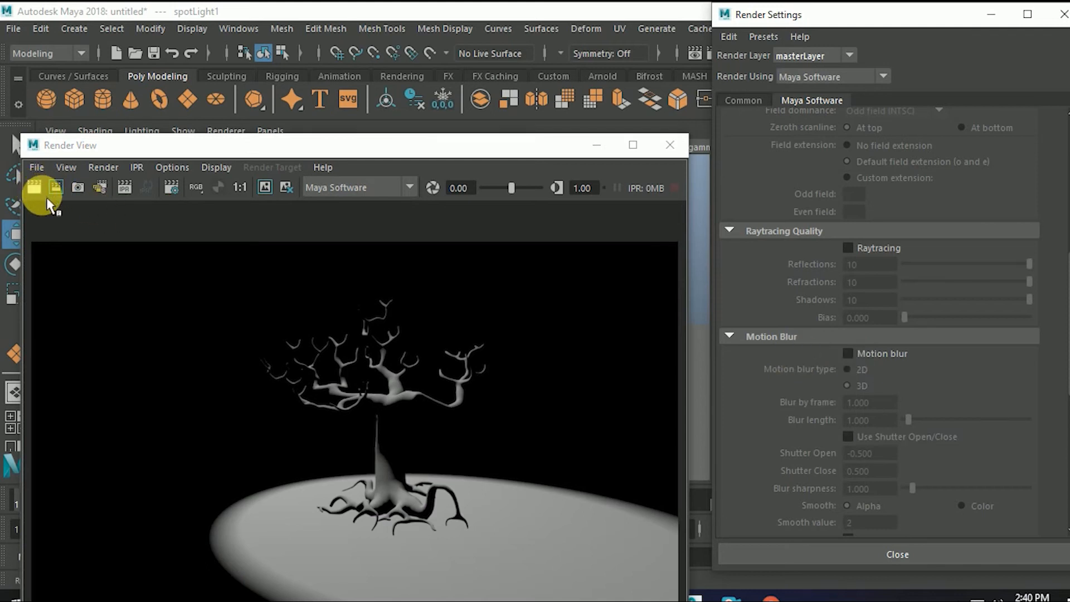
pyautogui.click(848, 249)
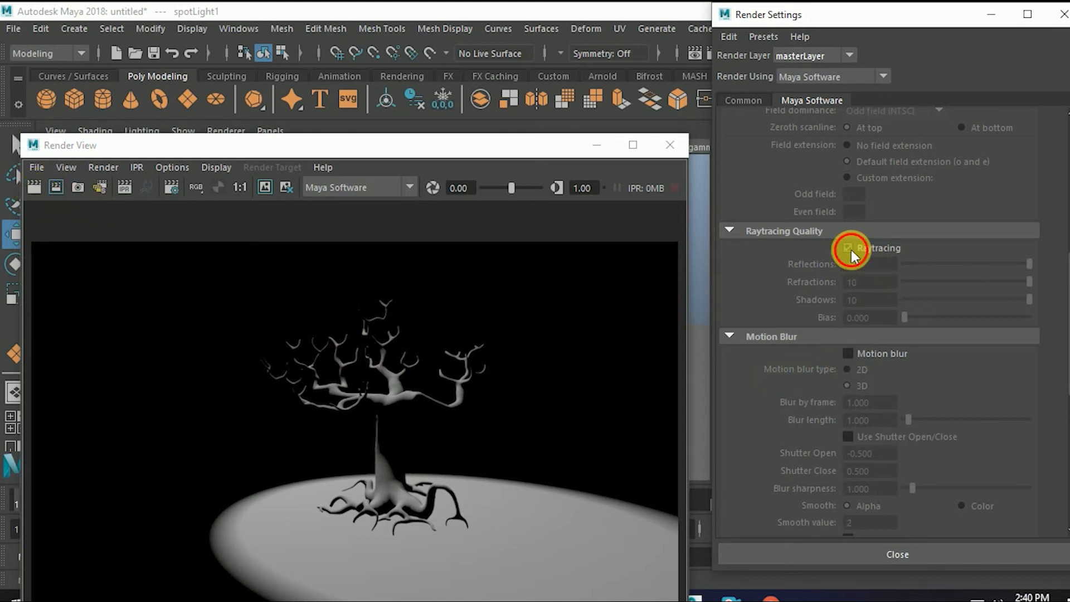
pyautogui.click(34, 187)
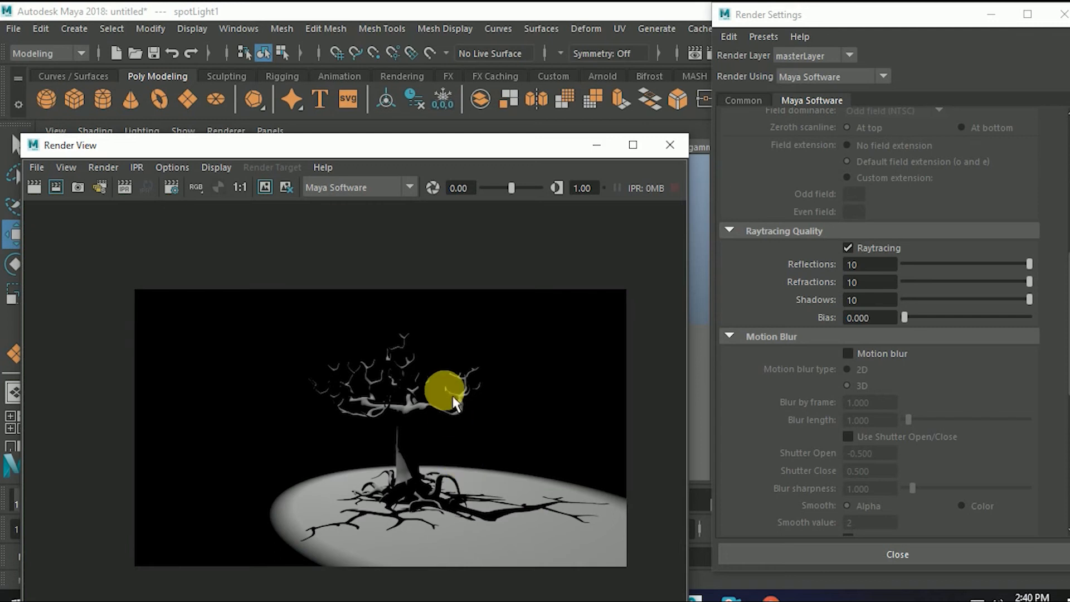
pyautogui.scroll(-1, 444, 402)
pyautogui.scroll(2, 455, 425)
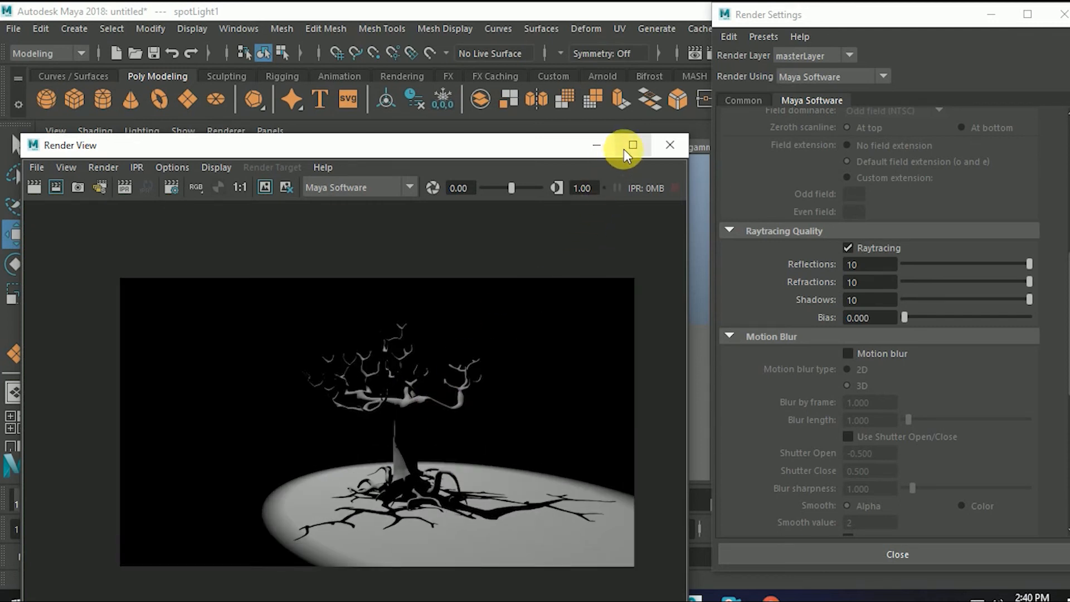
# Examine the sampling, contrast threshold and anti-aliasing settings alongside the rendered tree image.
pyautogui.moveTo(624, 149); pyautogui.dragTo(521, 149)
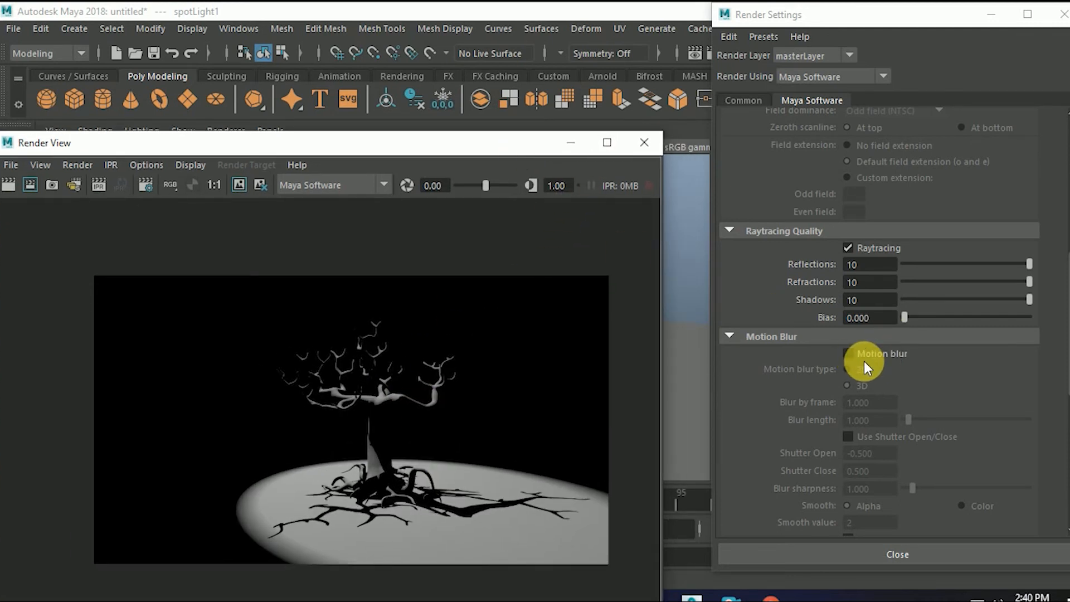
pyautogui.scroll(4, 909, 436)
pyautogui.scroll(3, 917, 429)
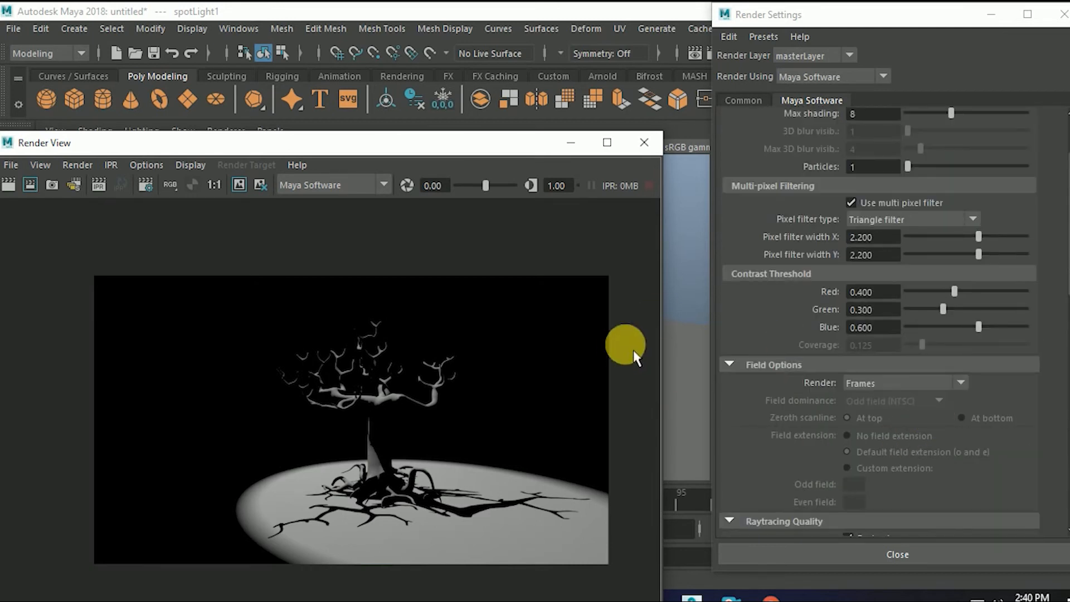
pyautogui.scroll(2, 780, 340)
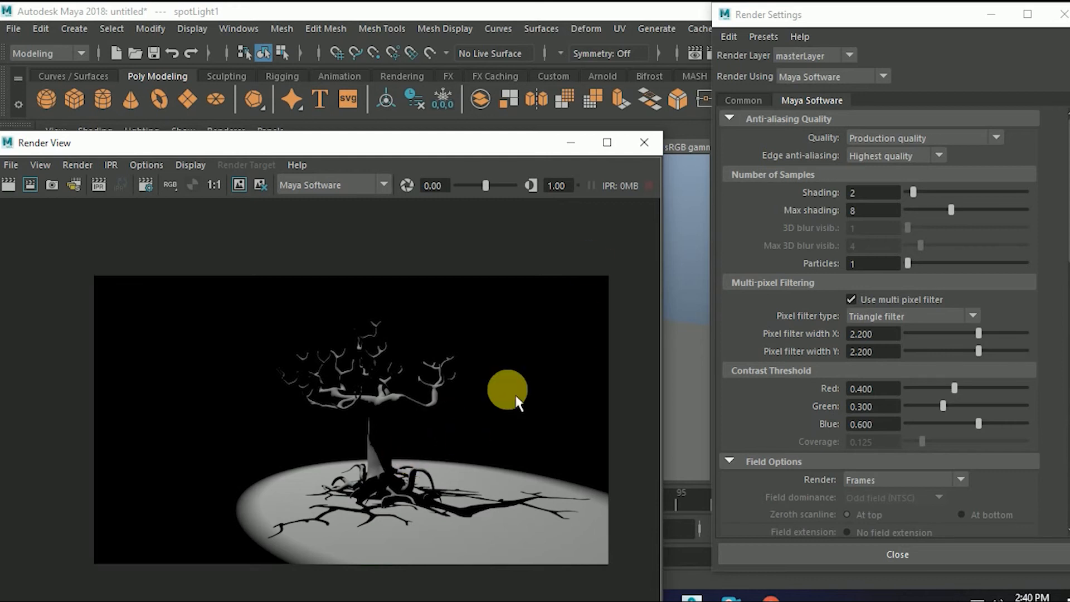
pyautogui.moveTo(521, 151); pyautogui.dragTo(477, 137)
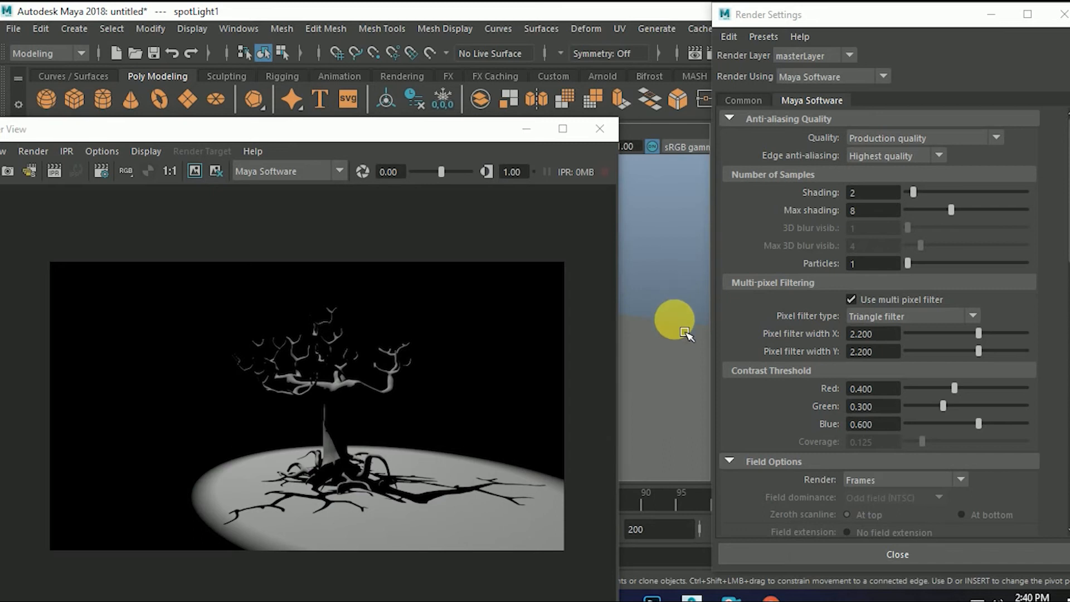
# Move the Render View clear of the screen edge and render only a region around the tree's upper branches.
pyautogui.moveTo(333, 130); pyautogui.dragTo(473, 143)
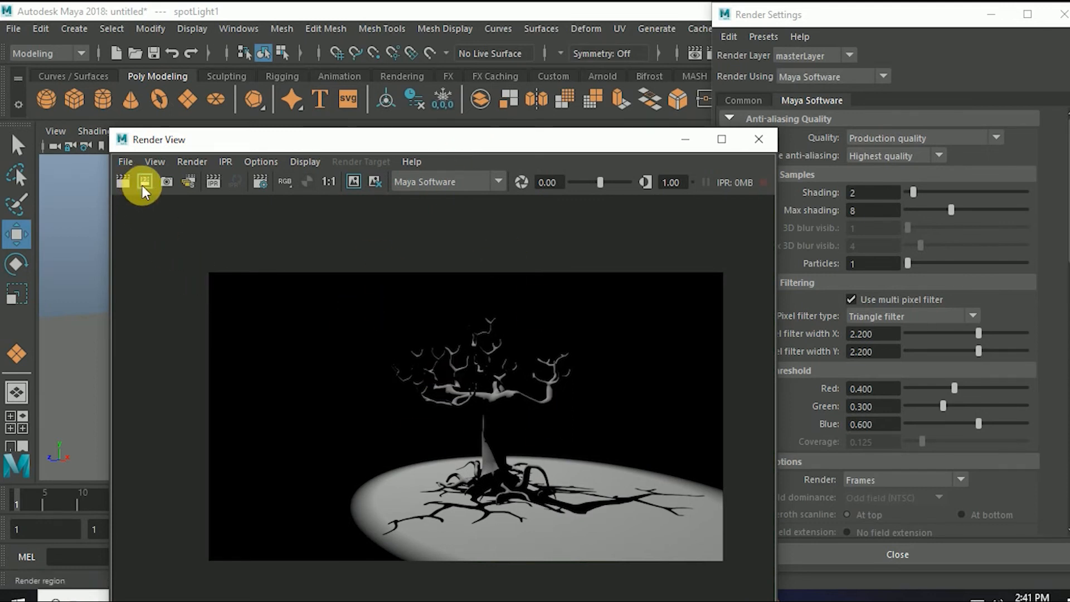
pyautogui.moveTo(391, 303); pyautogui.dragTo(513, 425)
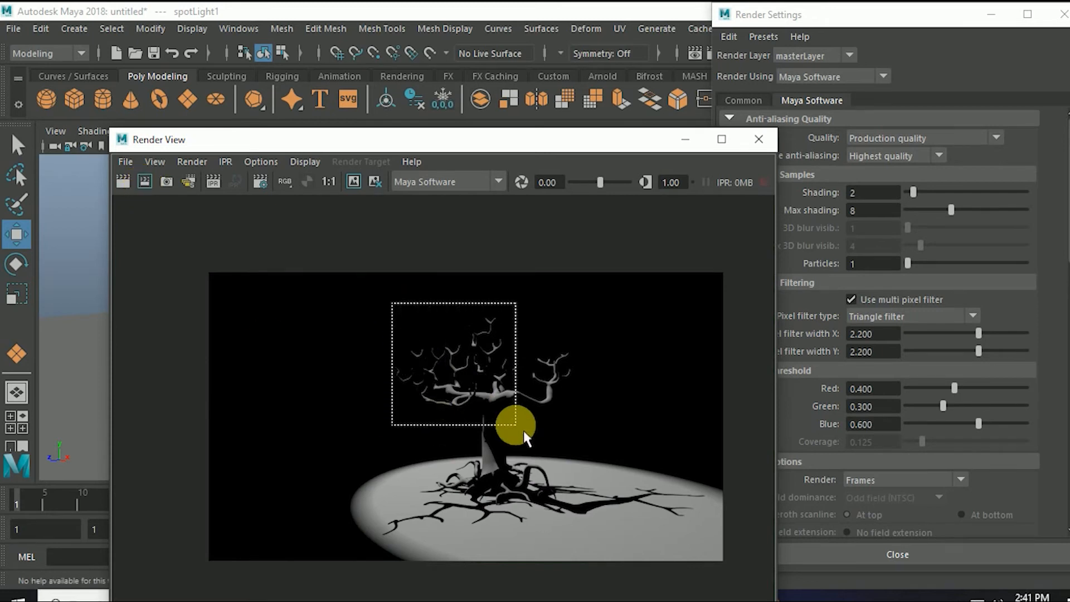
pyautogui.click(147, 183)
pyautogui.moveTo(339, 266); pyautogui.dragTo(504, 415)
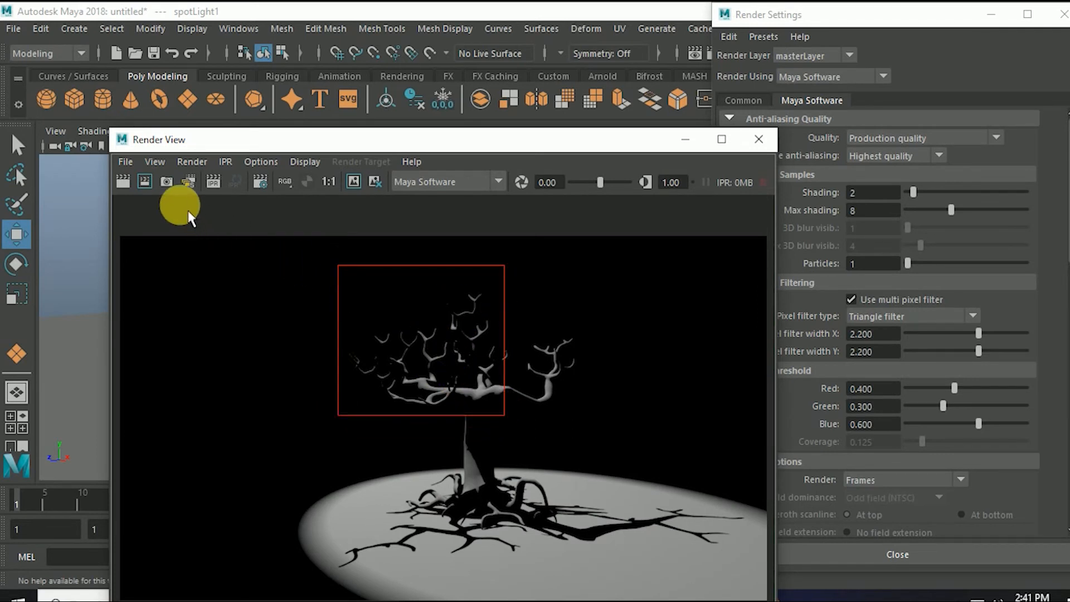
# Take a wireframe snapshot of the persp camera, mark a region over one side of the tree and render over the snapshot.
pyautogui.click(168, 185)
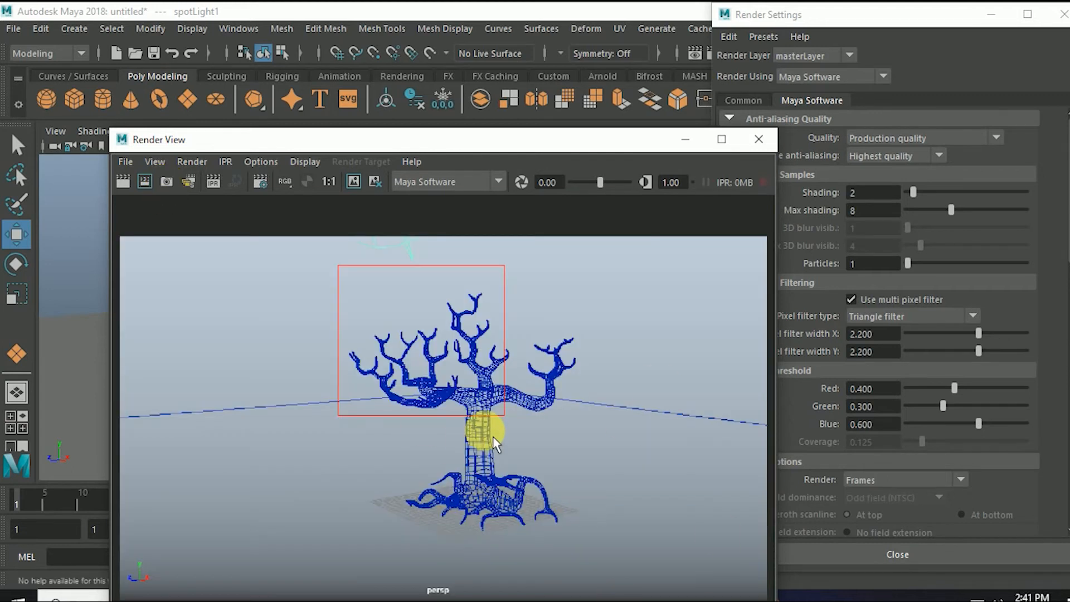
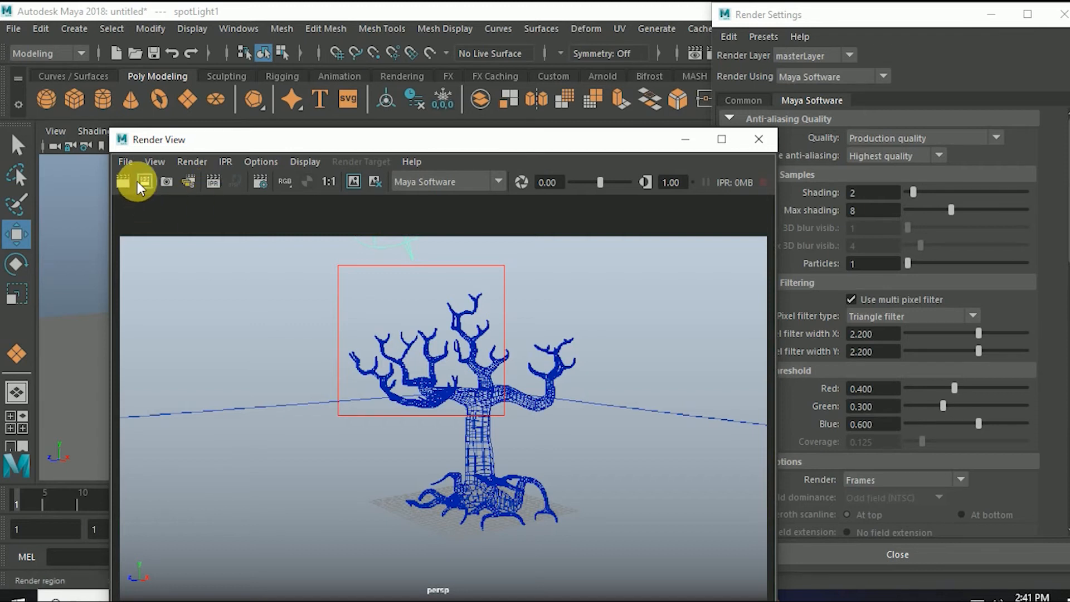
pyautogui.moveTo(456, 294); pyautogui.dragTo(598, 496)
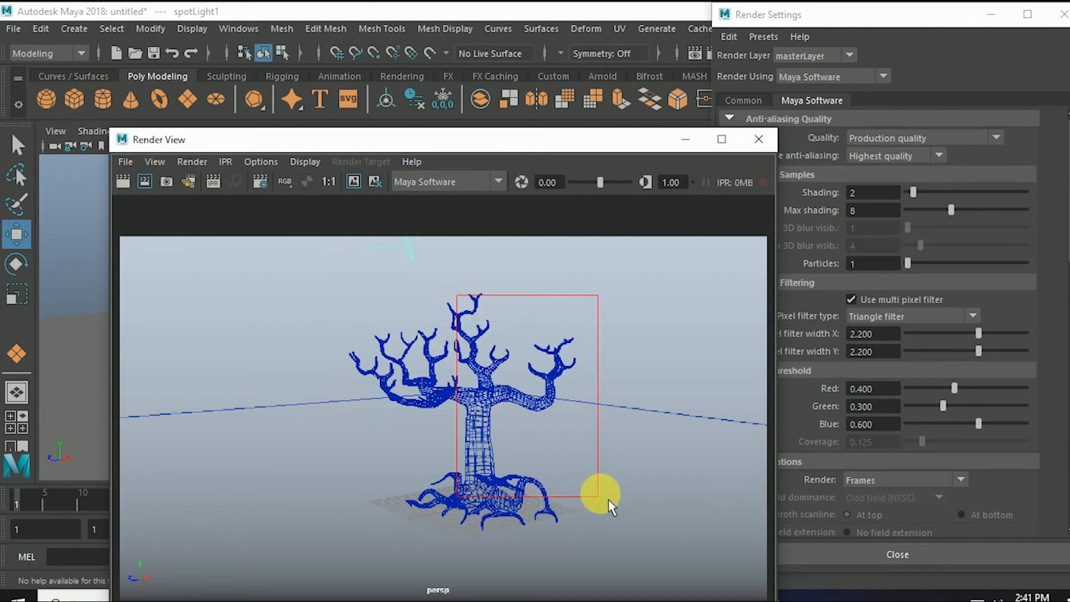
pyautogui.click(137, 190)
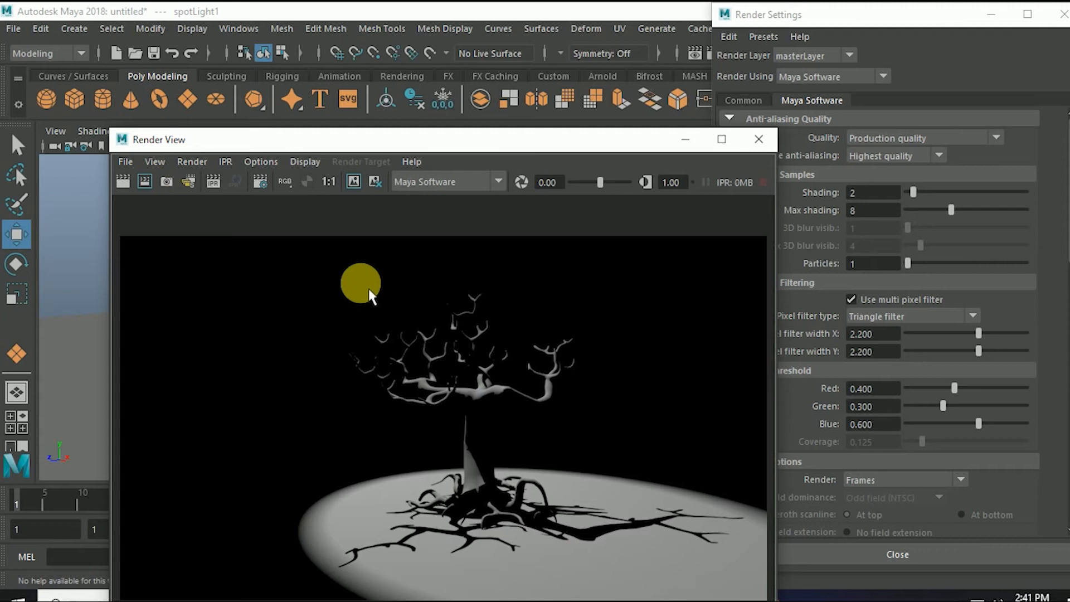
# Redo the previous render of the tree in the Render View.
pyautogui.click(126, 163)
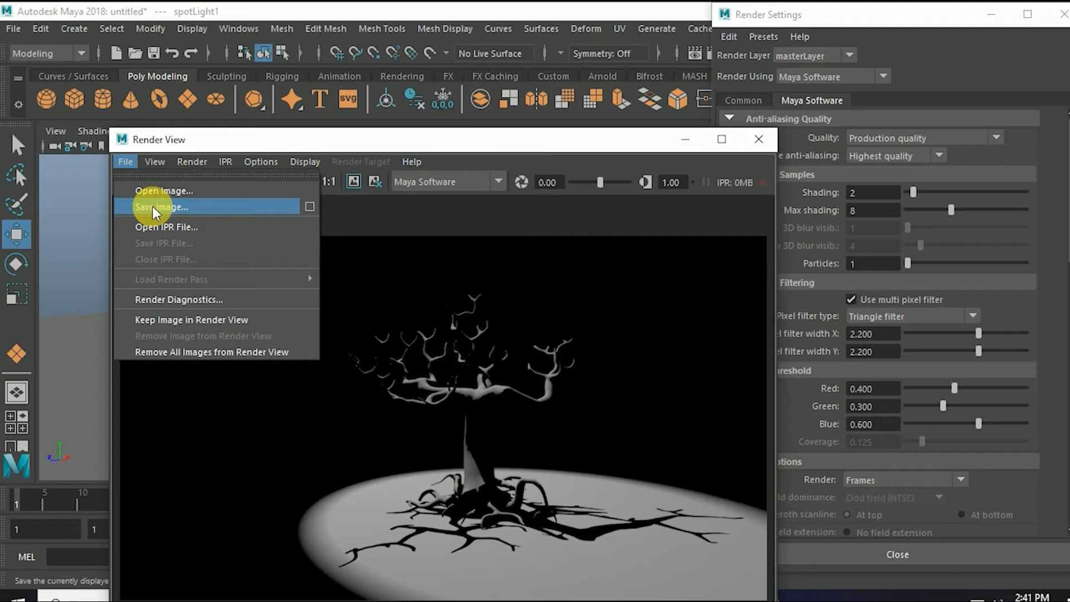
pyautogui.click(126, 162)
pyautogui.click(155, 162)
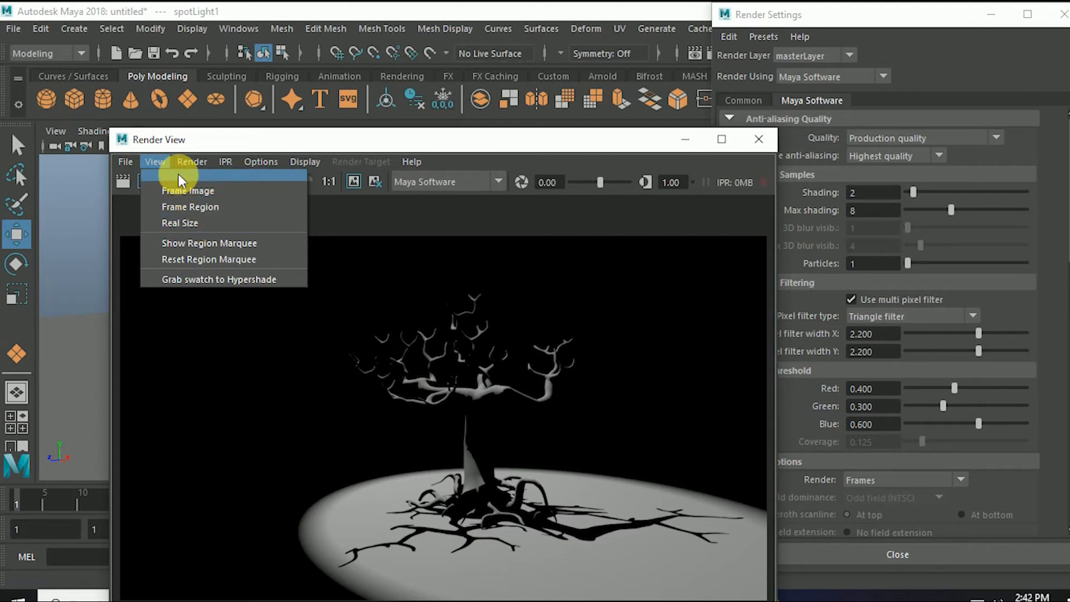
pyautogui.moveTo(185, 165)
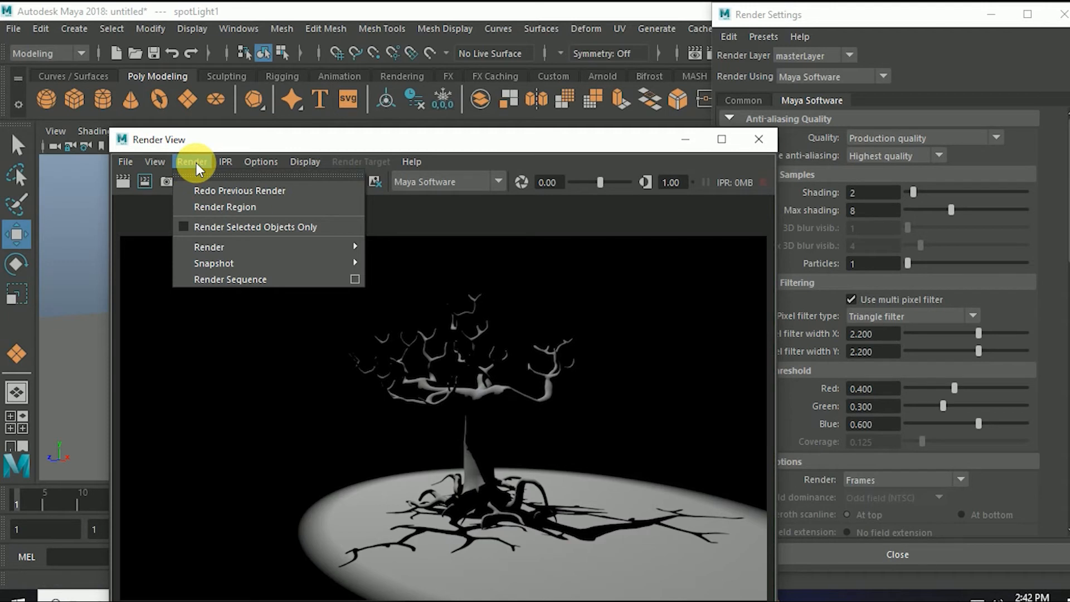
pyautogui.click(196, 163)
pyautogui.click(197, 163)
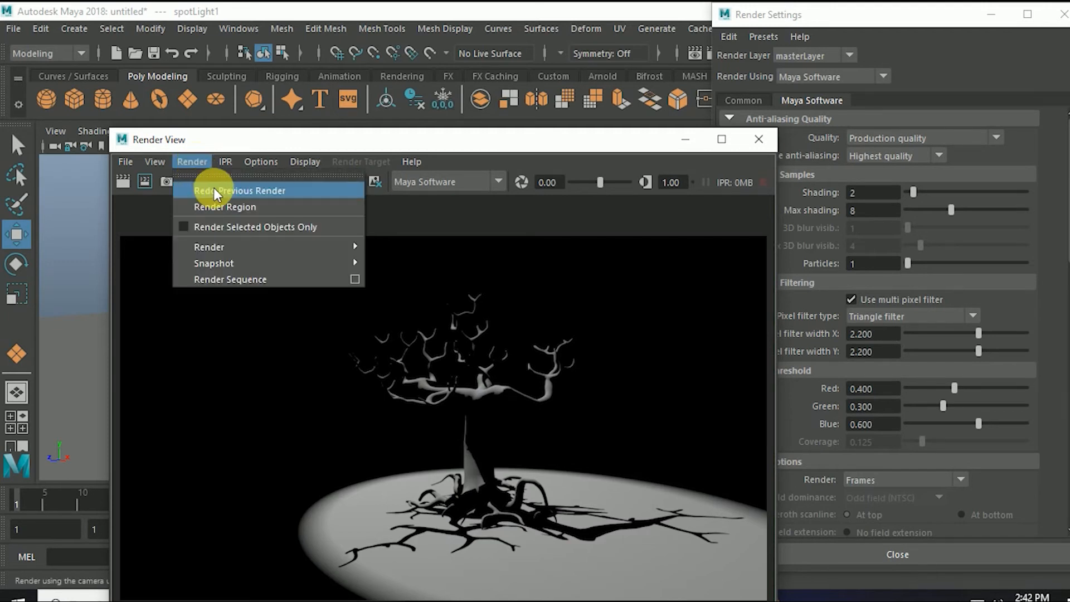
pyautogui.click(214, 190)
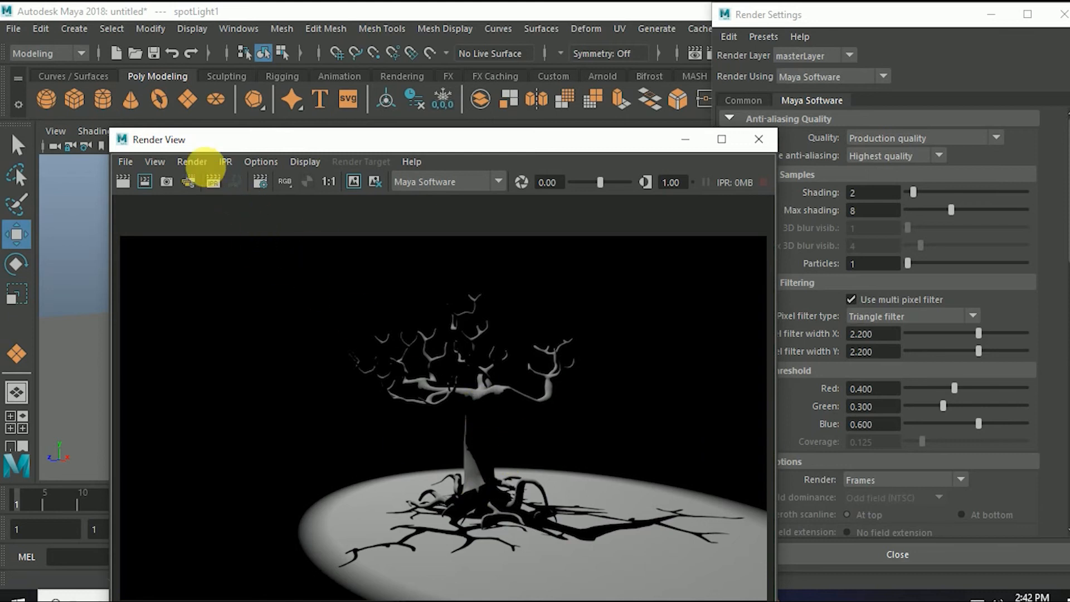
# View the render's red, green and blue channels in turn, and return the display to all channels.
pyautogui.click(247, 160)
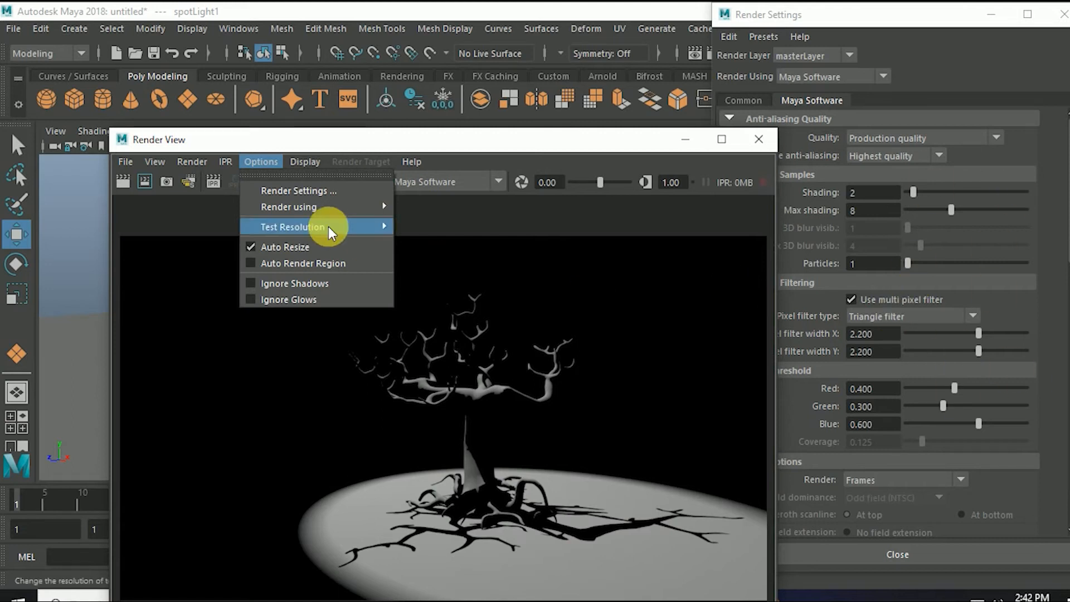
pyautogui.moveTo(291, 165)
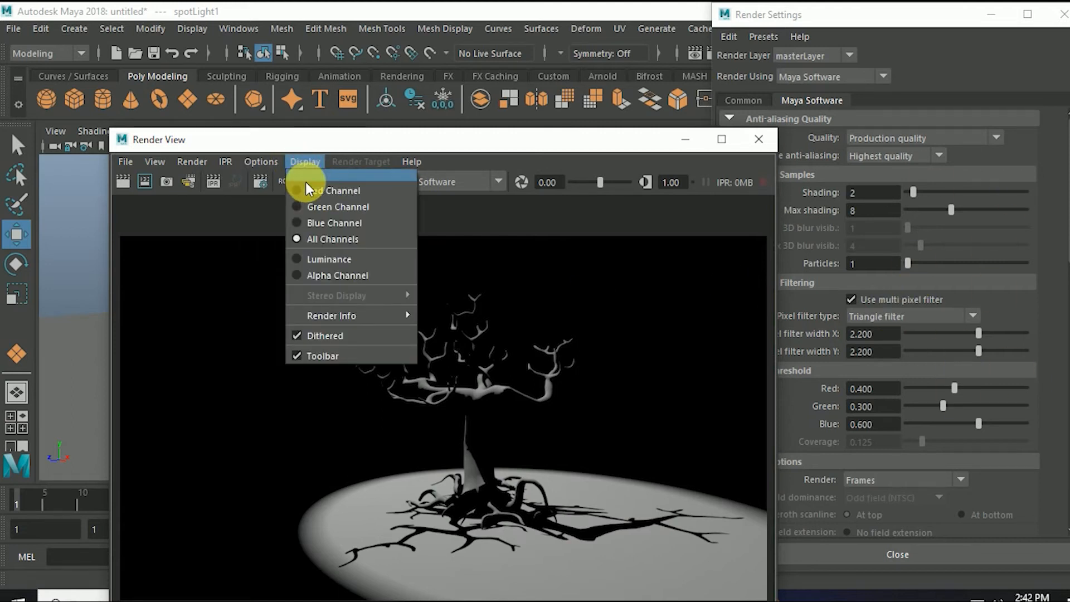
pyautogui.click(301, 190)
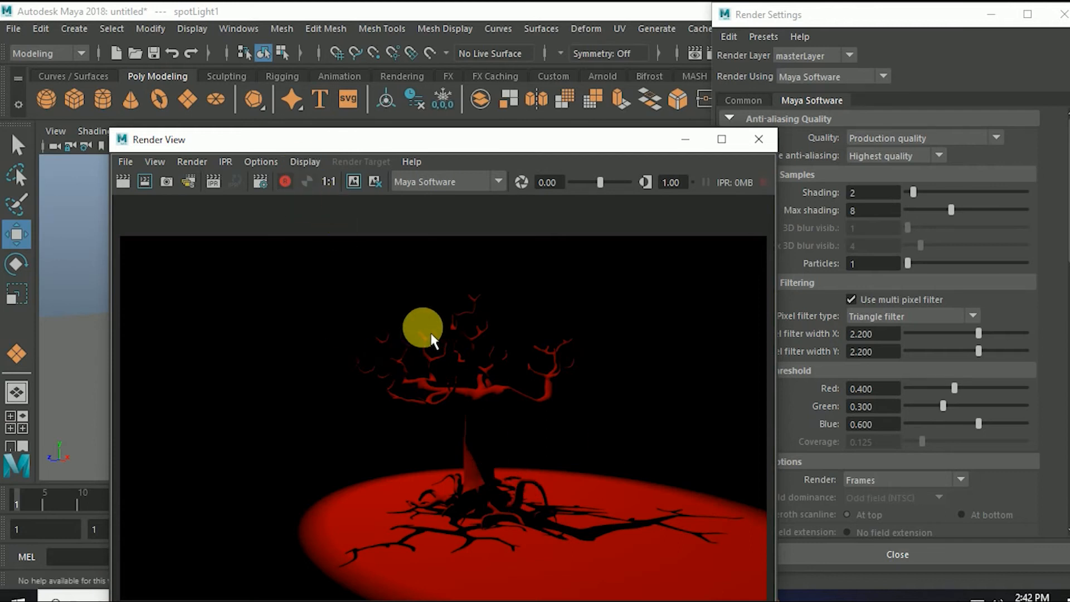
pyautogui.click(303, 164)
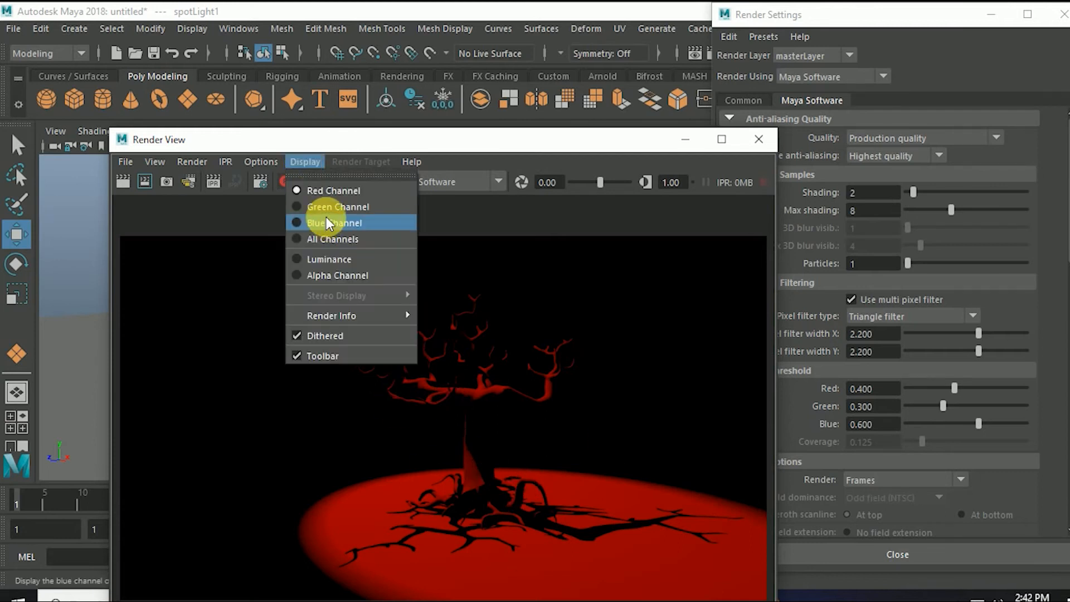
pyautogui.click(327, 207)
pyautogui.click(305, 161)
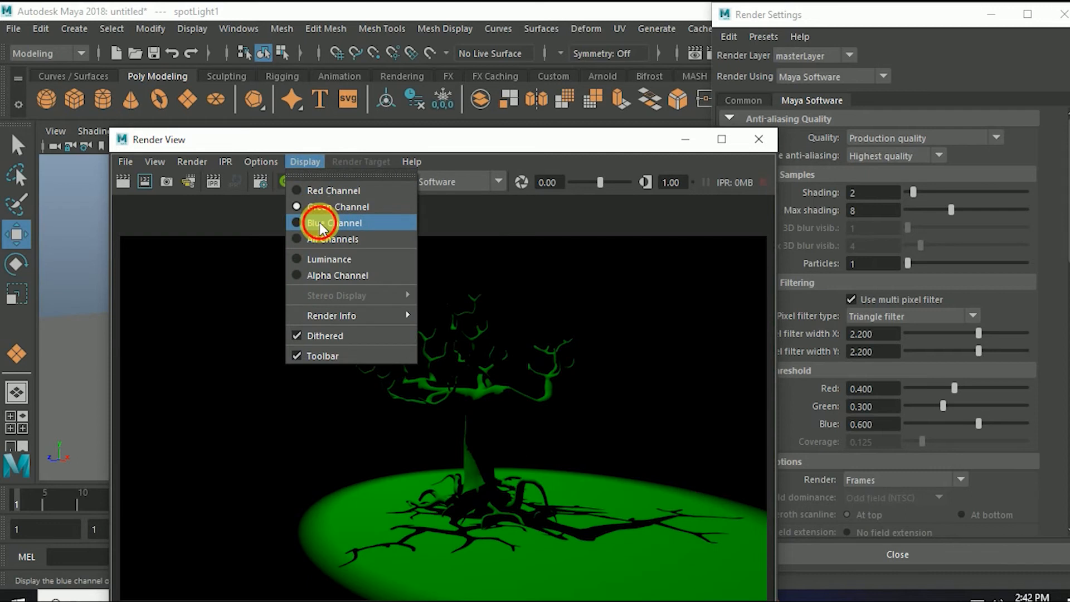
pyautogui.click(319, 223)
pyautogui.click(309, 161)
pyautogui.click(316, 240)
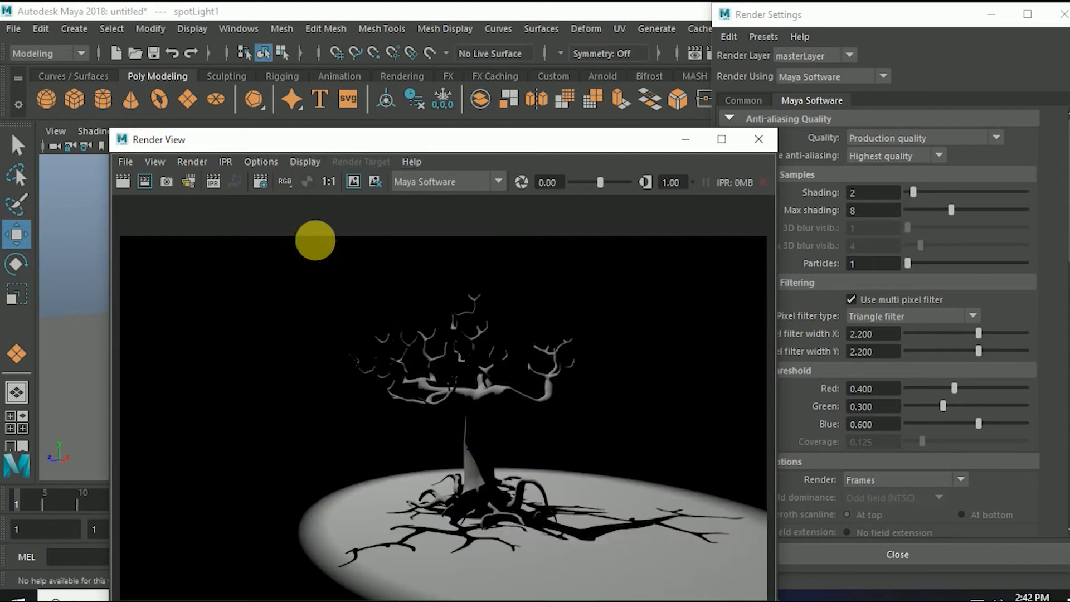
# View the render's luminance and alpha channel, and restore the display of all channels.
pyautogui.click(306, 161)
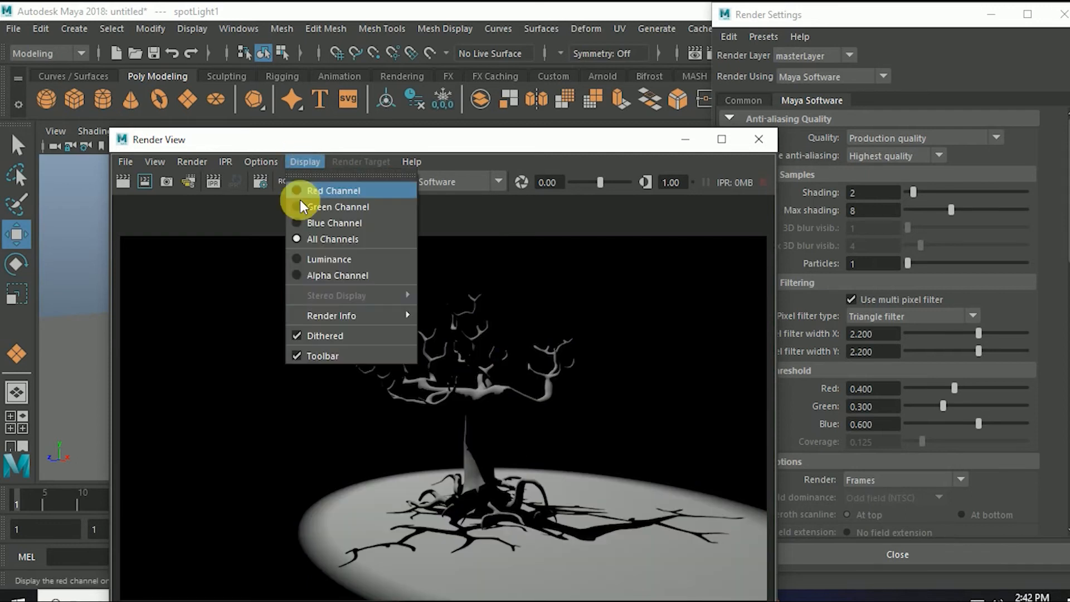
pyautogui.click(316, 259)
pyautogui.click(304, 162)
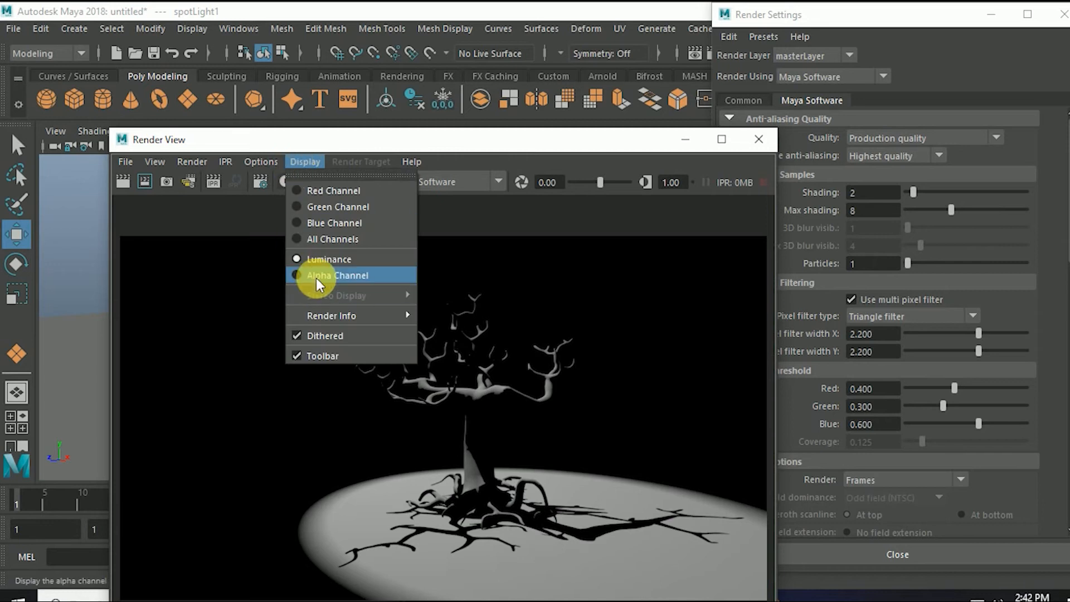
pyautogui.click(317, 275)
pyautogui.click(303, 163)
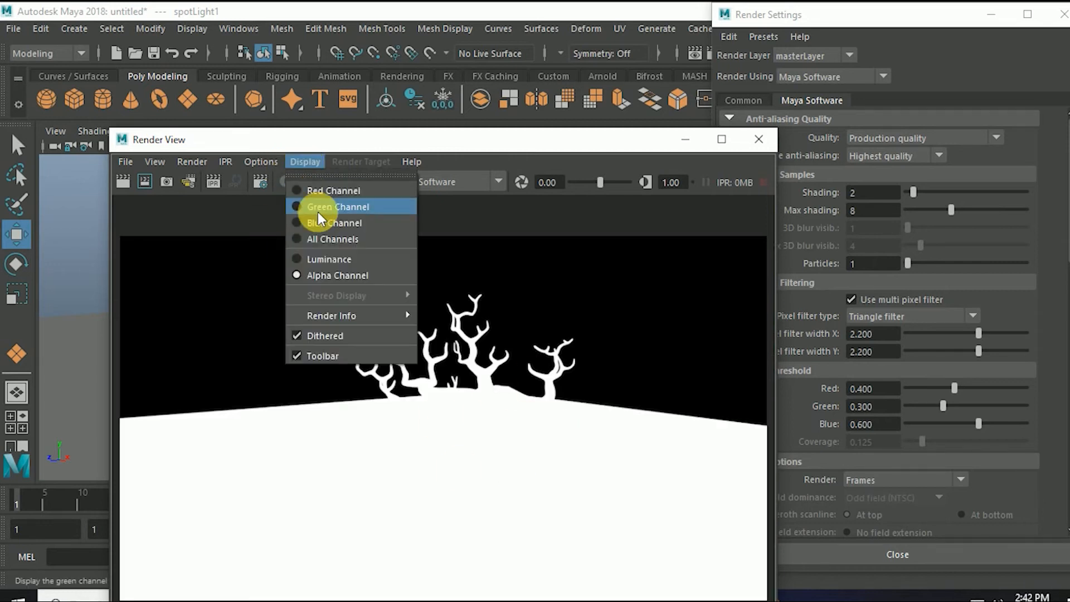
pyautogui.click(326, 241)
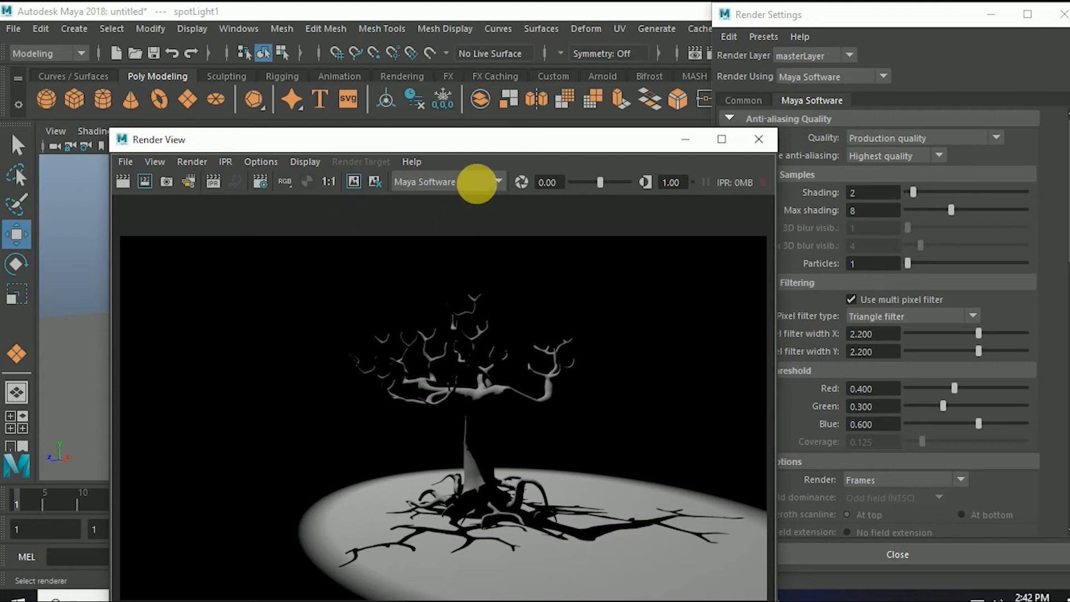
# Move the Render View up to reach its stored images, and remove the orange and white sphere renders.
pyautogui.moveTo(487, 142); pyautogui.dragTo(393, 73)
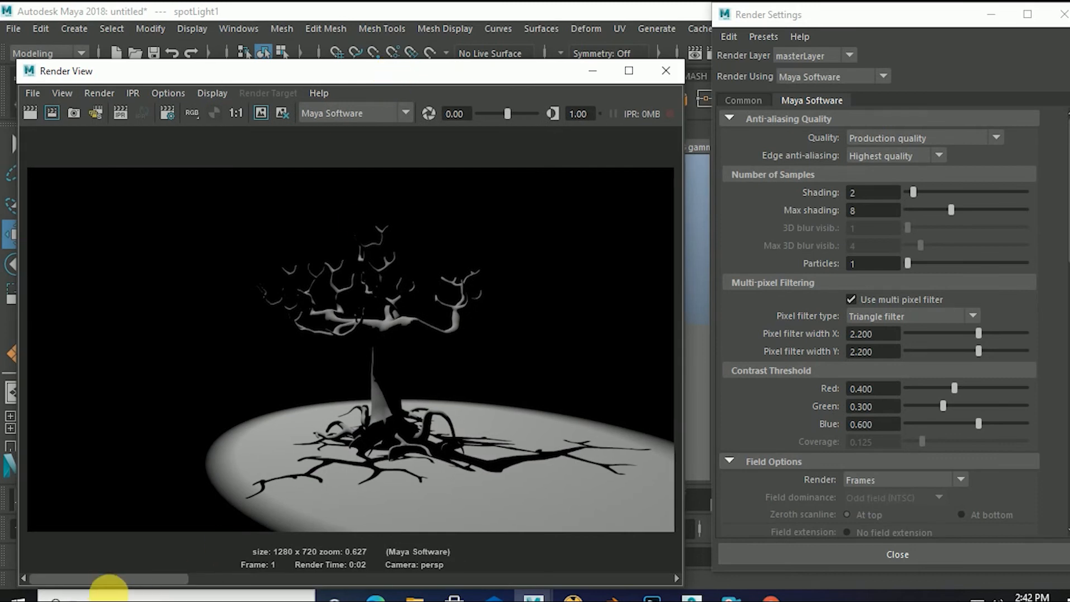
pyautogui.moveTo(113, 580); pyautogui.dragTo(567, 591)
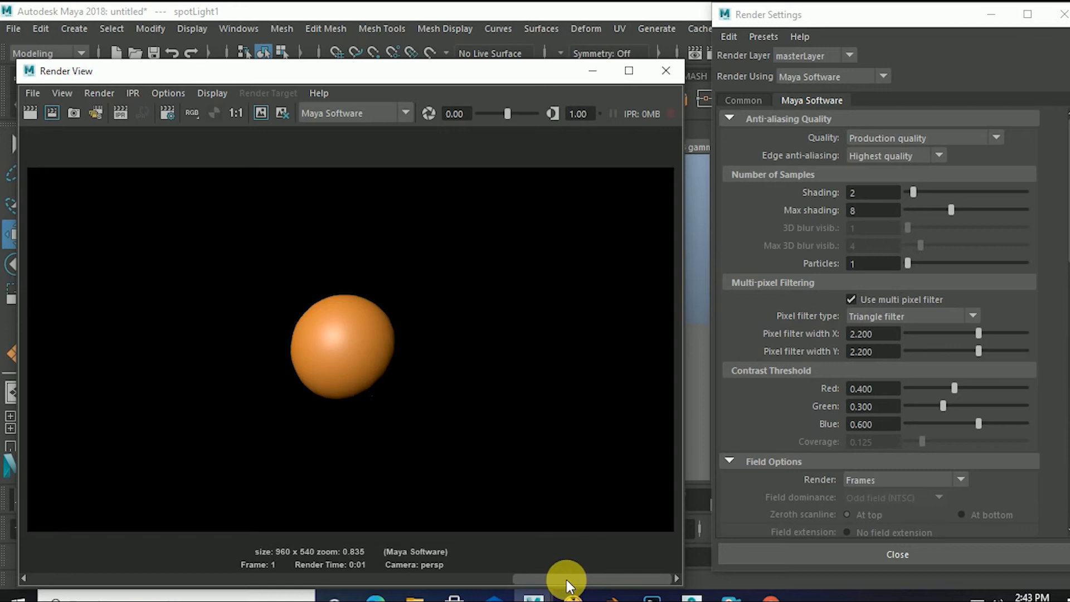
pyautogui.click(289, 119)
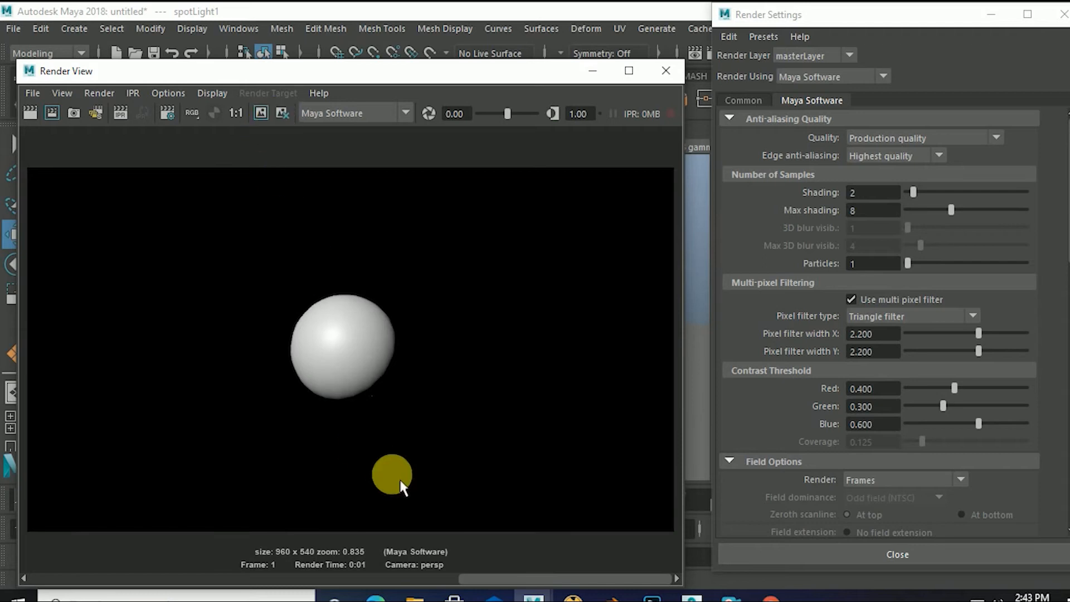
pyautogui.click(281, 113)
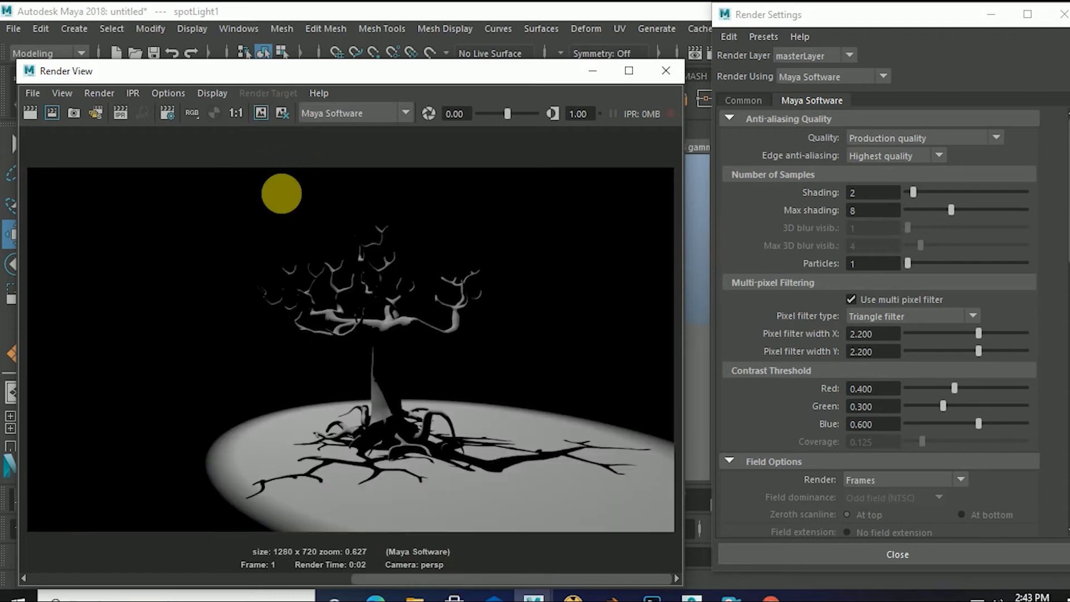
# Compare the remaining stored tree renders and remove the extra one, keeping a single image in the Render View.
pyautogui.click(179, 575)
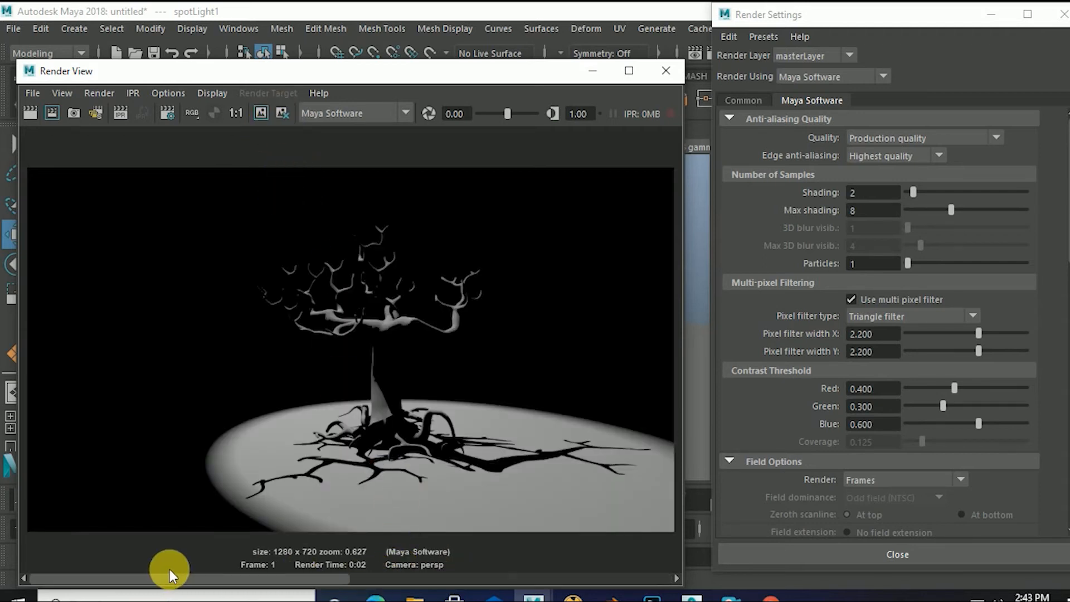
pyautogui.click(420, 579)
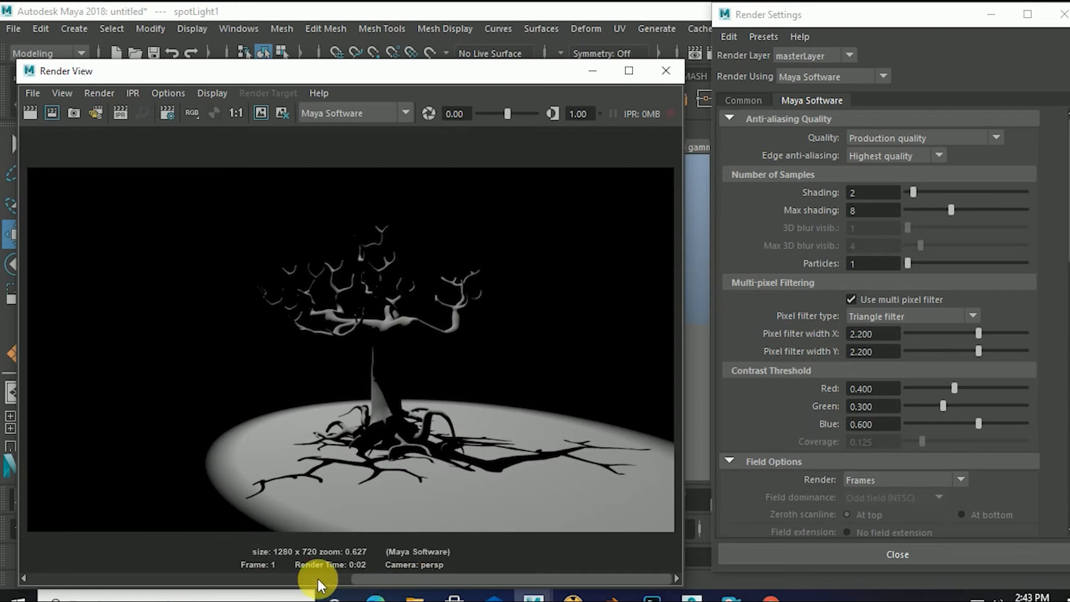
pyautogui.click(318, 579)
pyautogui.click(425, 581)
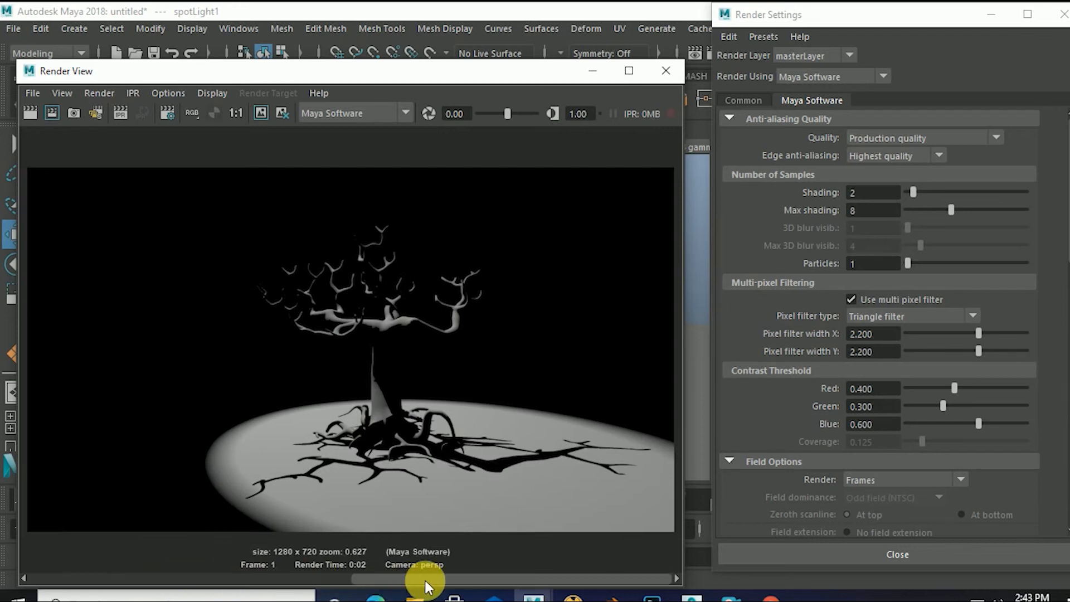
pyautogui.click(397, 581)
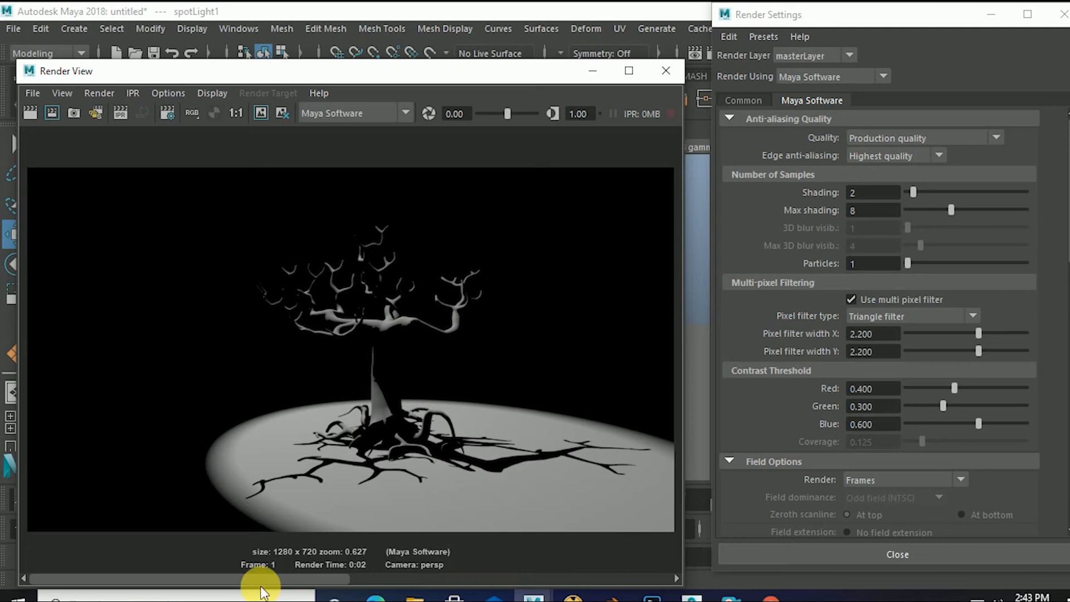
pyautogui.click(354, 579)
pyautogui.click(261, 114)
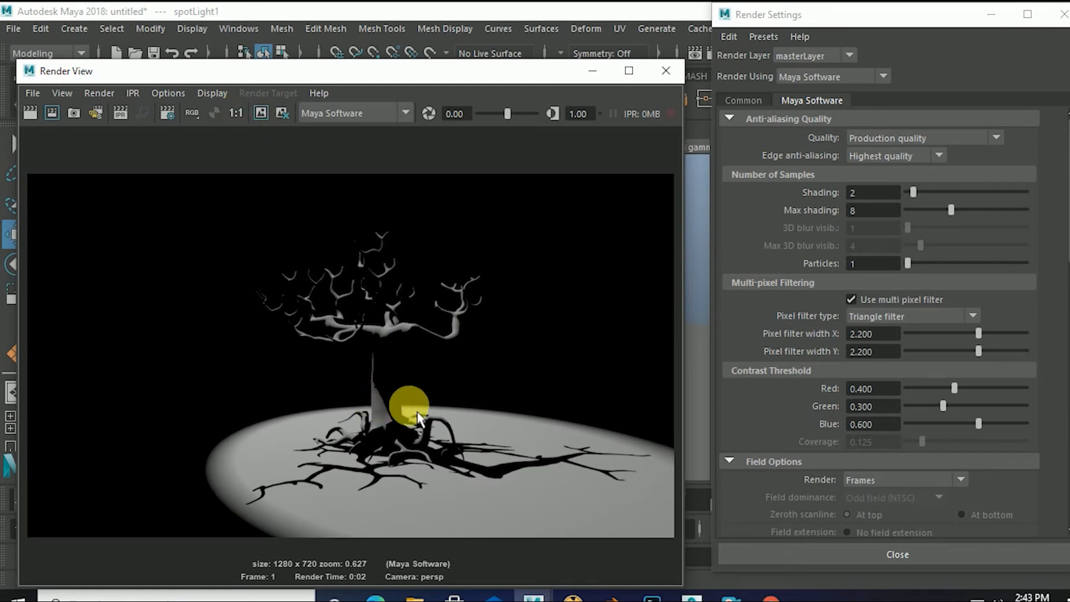
# Maximize the Render View window to inspect the tree render and its display controls.
pyautogui.scroll(-2, 416, 420)
pyautogui.scroll(1, 420, 428)
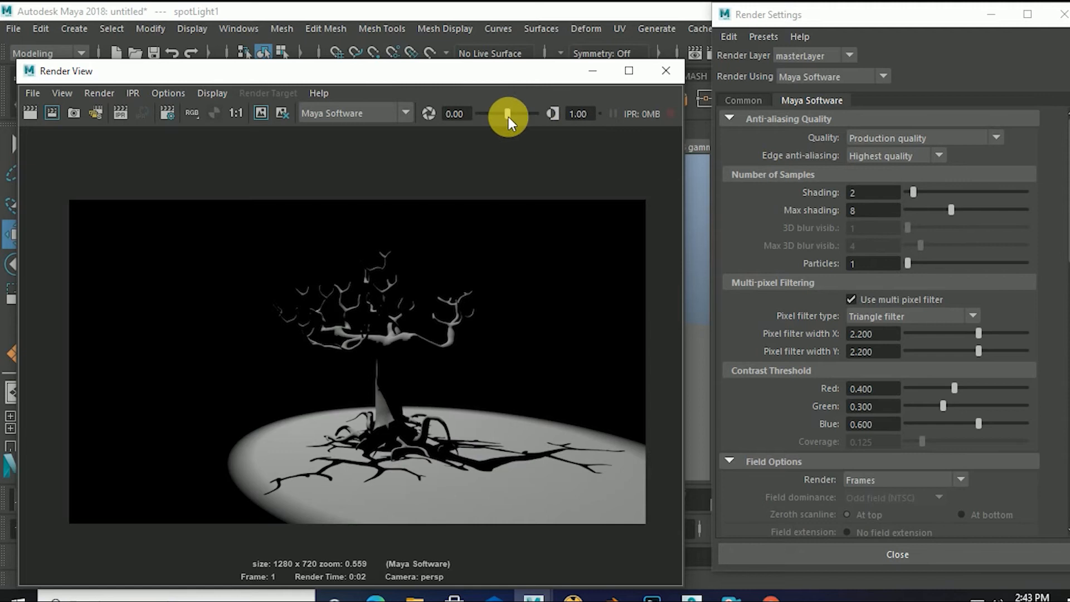
pyautogui.moveTo(507, 115)
pyautogui.mouseDown()
pyautogui.moveTo(490, 115)
pyautogui.moveTo(506, 116)
pyautogui.mouseUp()
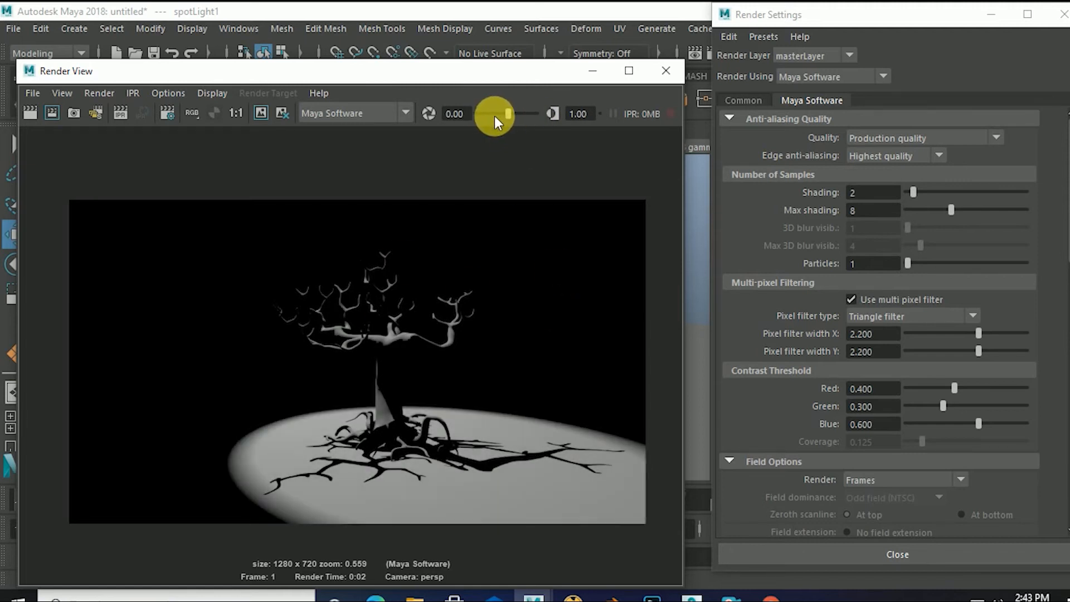
pyautogui.click(629, 71)
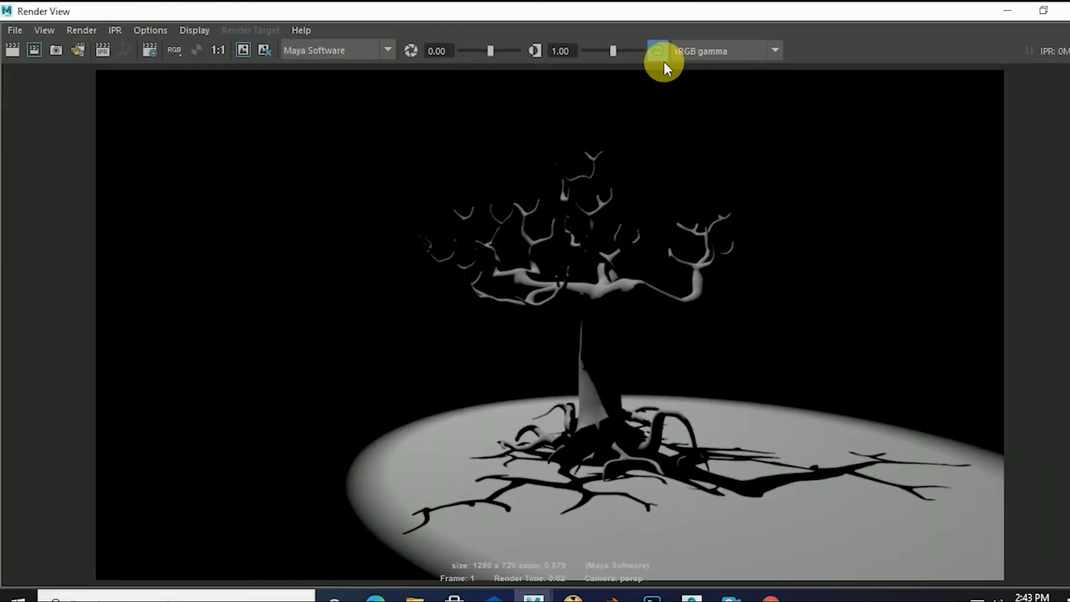
# Toggle the sRGB gamma colour management repeatedly to compare the tree render, leaving it enabled.
pyautogui.click(659, 51)
pyautogui.click(659, 50)
pyautogui.click(659, 51)
pyautogui.click(659, 50)
pyautogui.click(659, 51)
pyautogui.click(659, 50)
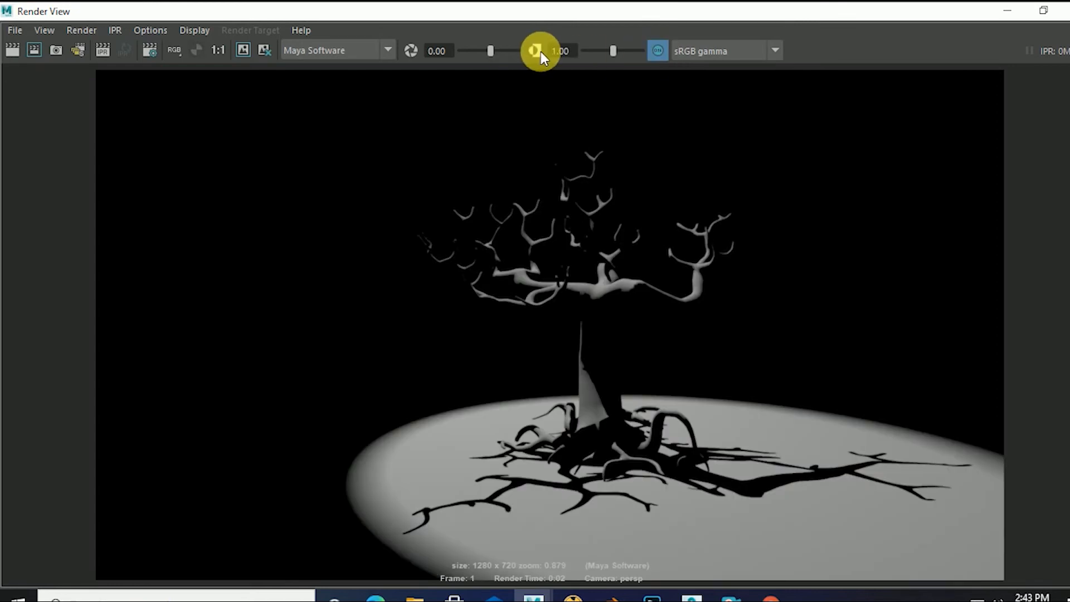
# Switch the Render View's colour management off and on again to compare the tree render, leaving it on.
pyautogui.click(651, 47)
pyautogui.click(654, 51)
pyautogui.click(655, 51)
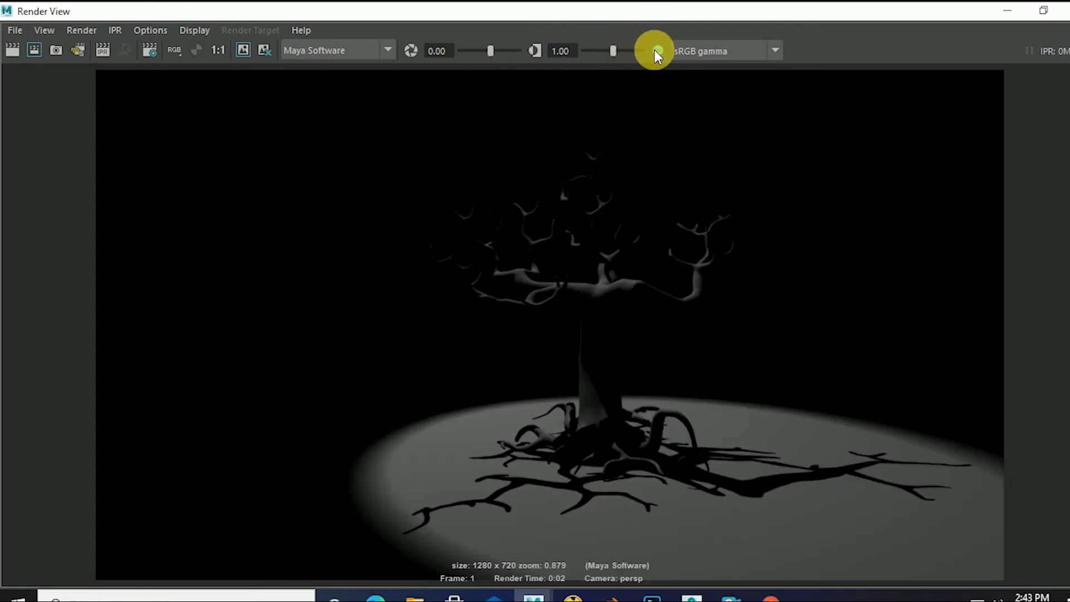
pyautogui.click(659, 52)
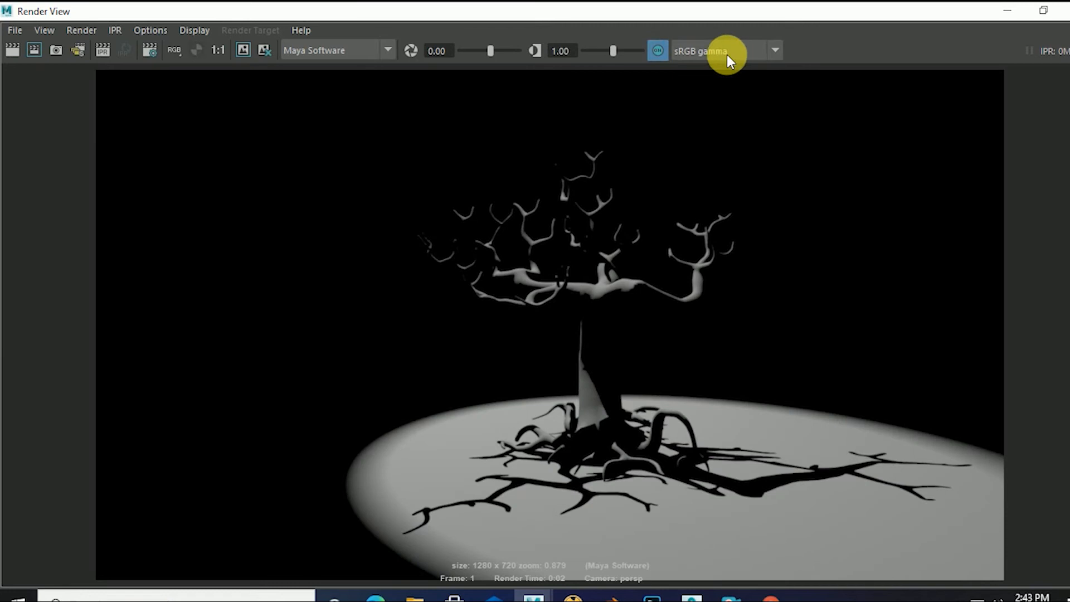
# Set the Render View's view transform to 2.2 gamma and re-render the tree.
pyautogui.click(773, 50)
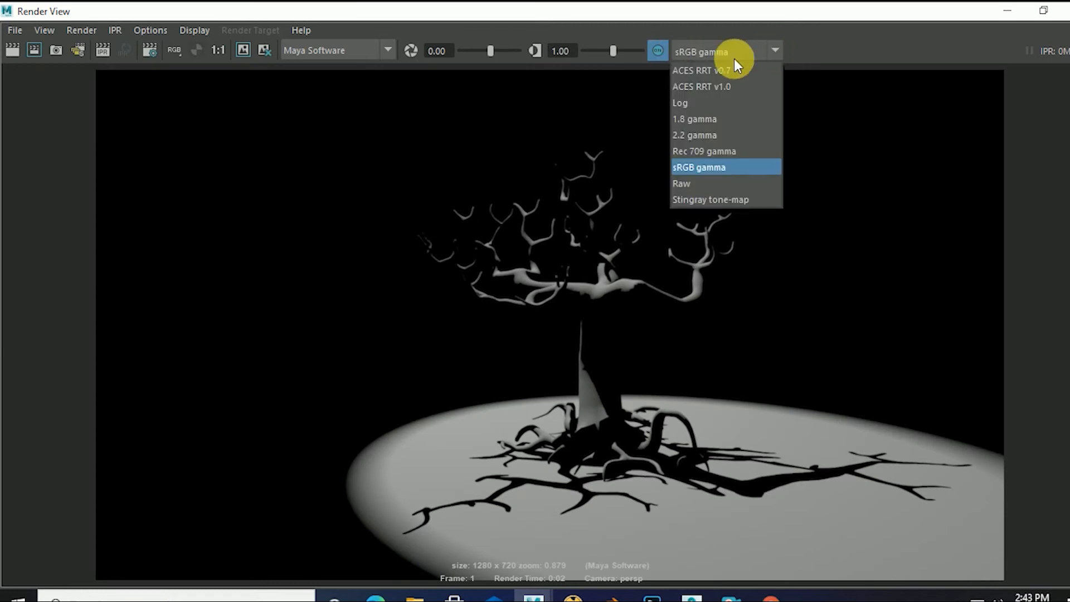
pyautogui.click(690, 135)
pyautogui.click(20, 56)
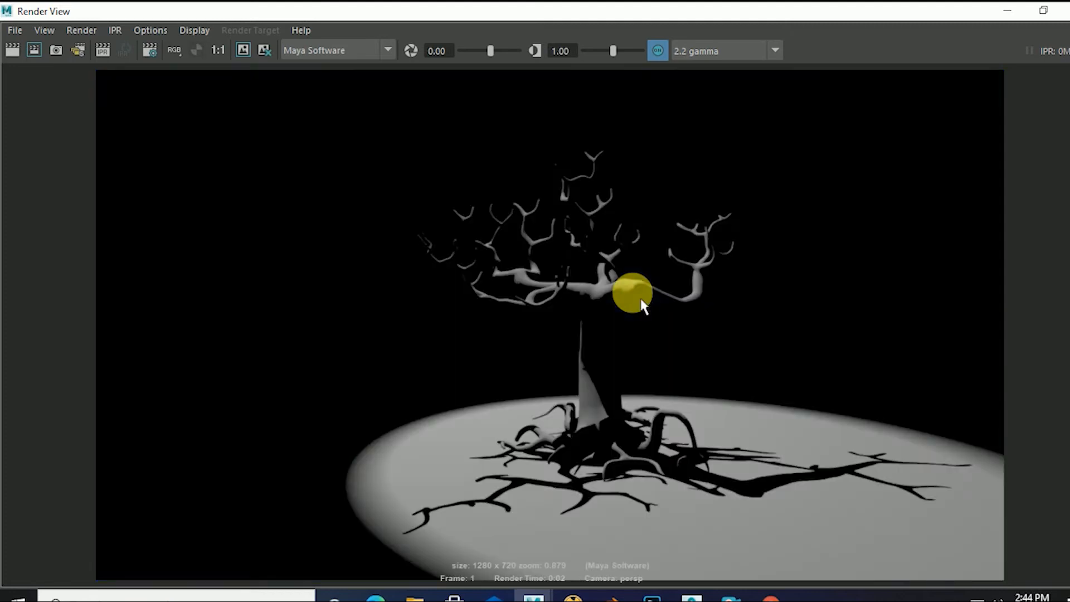
# Set the Render View's view transform back to sRGB gamma and re-render the tree.
pyautogui.click(774, 52)
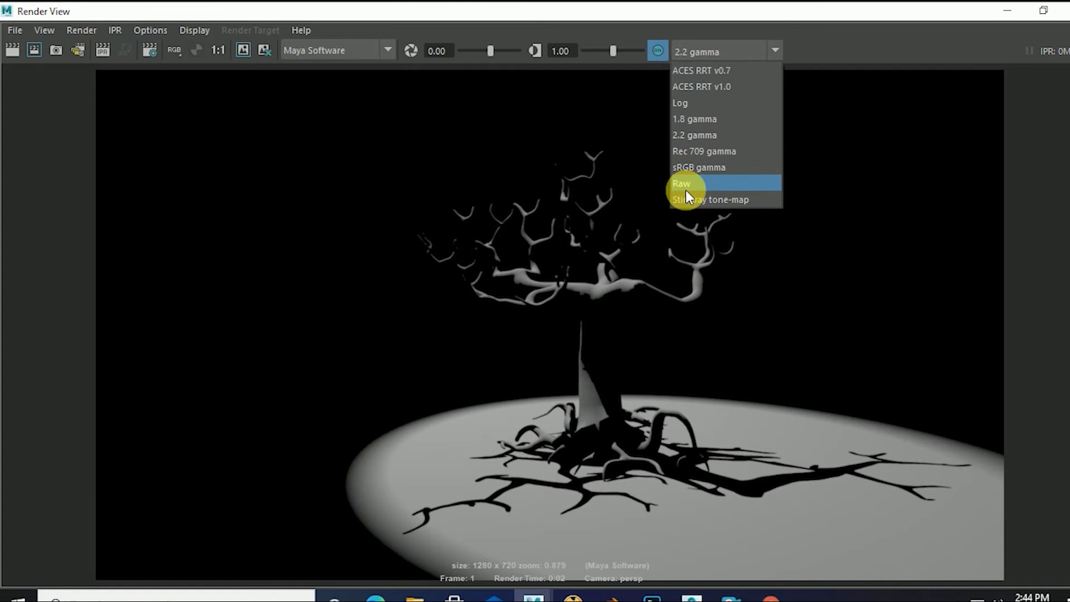
pyautogui.click(694, 167)
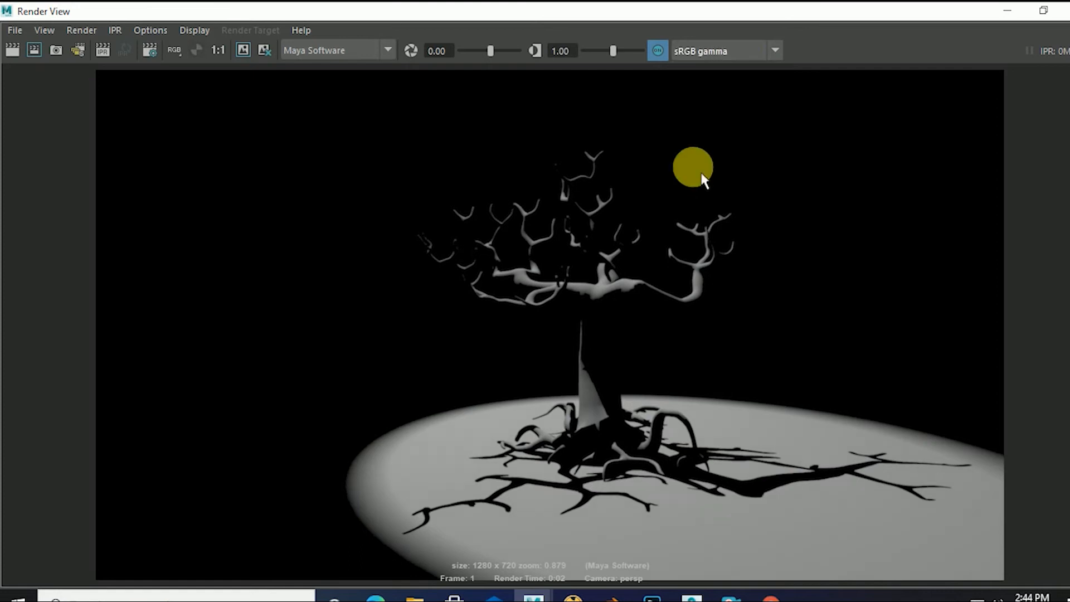
pyautogui.click(13, 50)
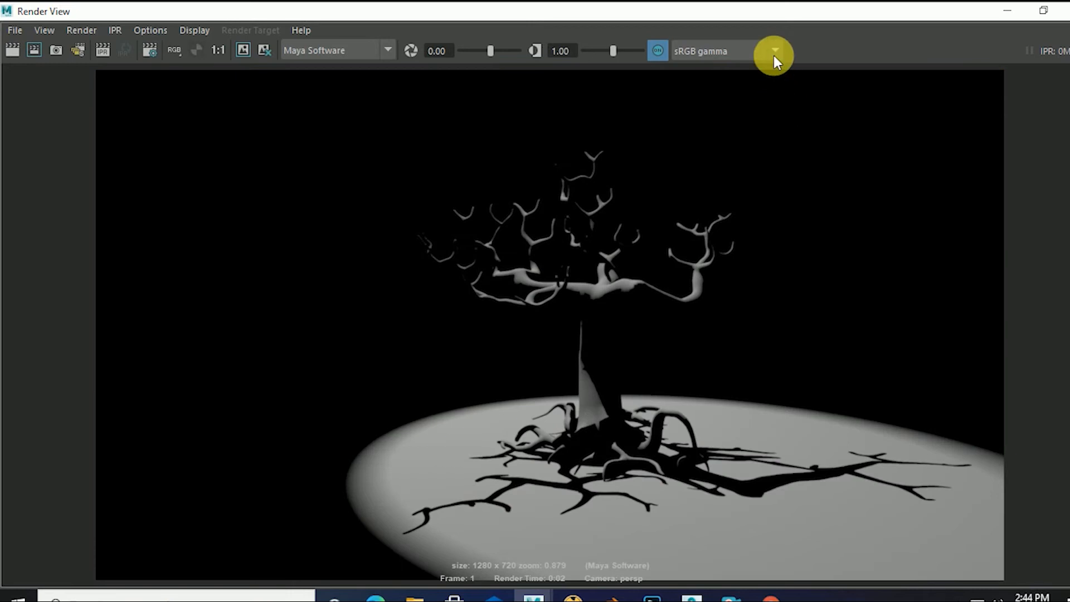
pyautogui.click(774, 53)
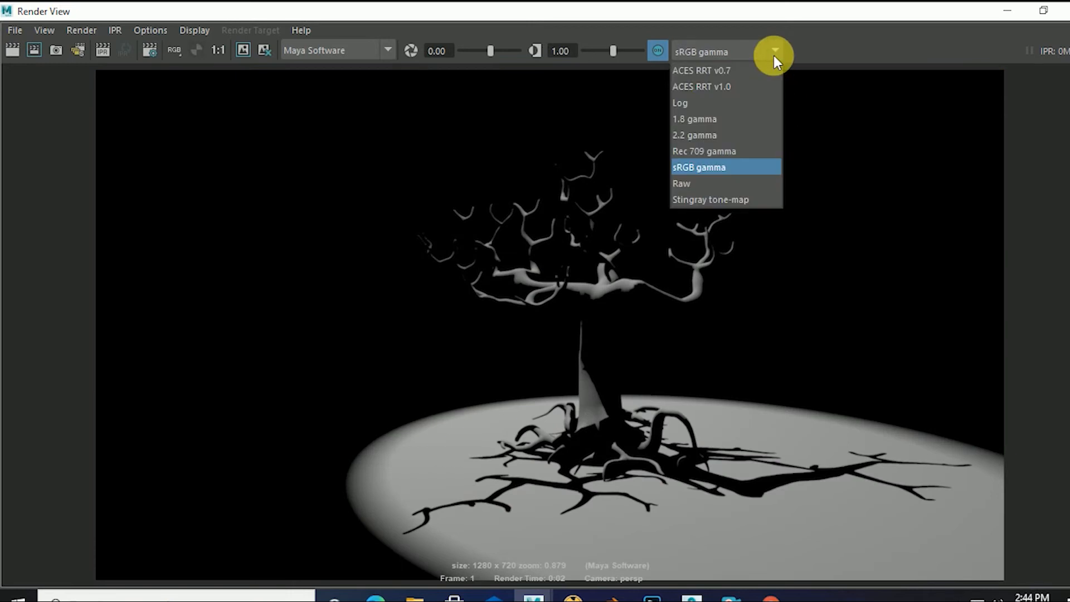
pyautogui.click(774, 55)
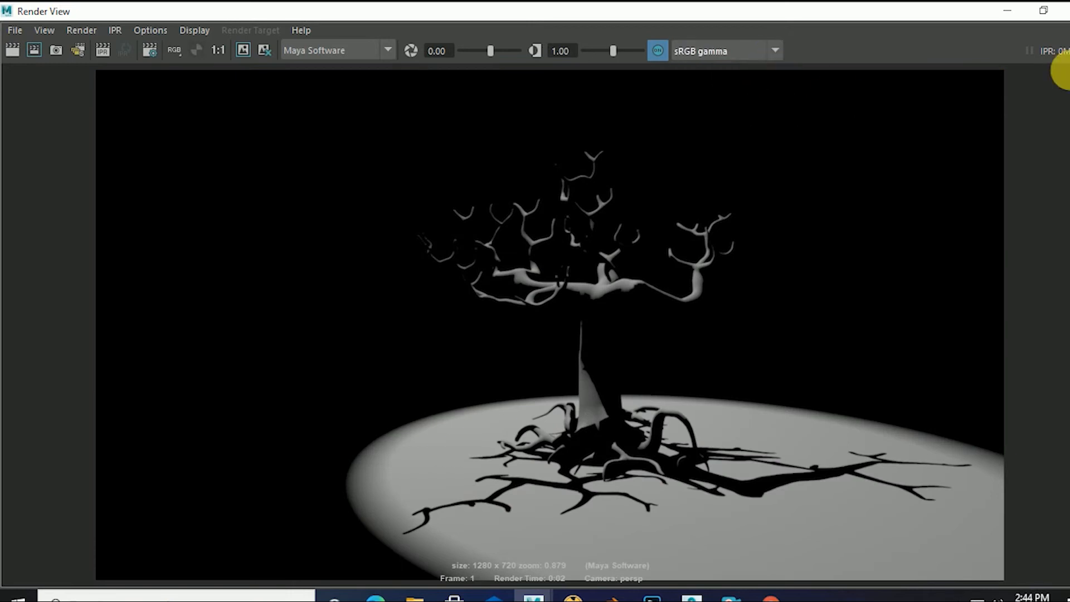
# Restore the Render View from full screen, review the Maya Software render settings, and close the Render Settings window.
pyautogui.click(1044, 13)
pyautogui.moveTo(531, 72); pyautogui.dragTo(565, 130)
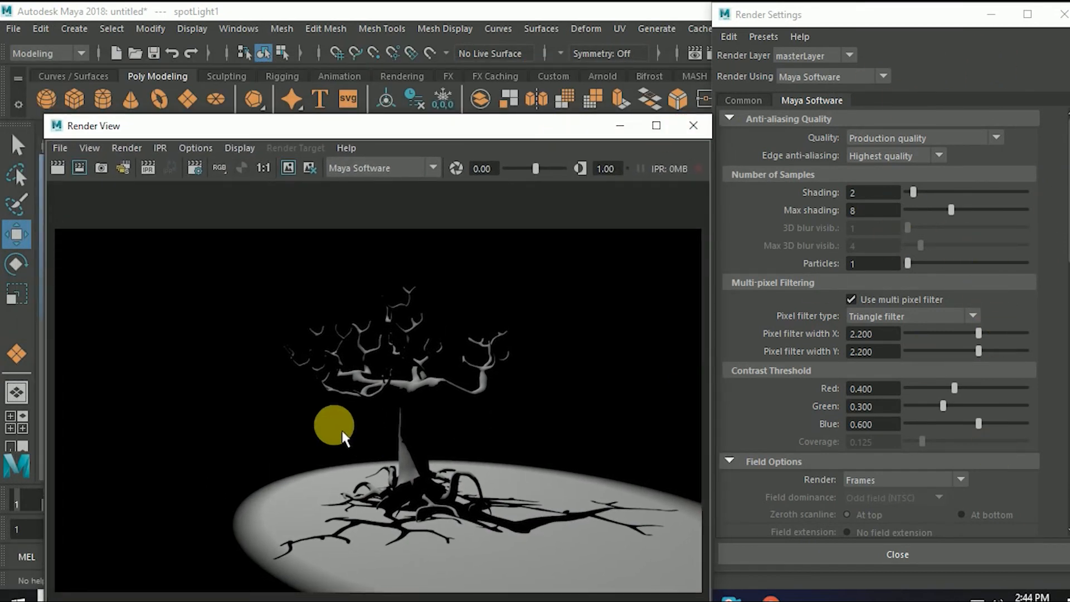
pyautogui.scroll(-10, 829, 396)
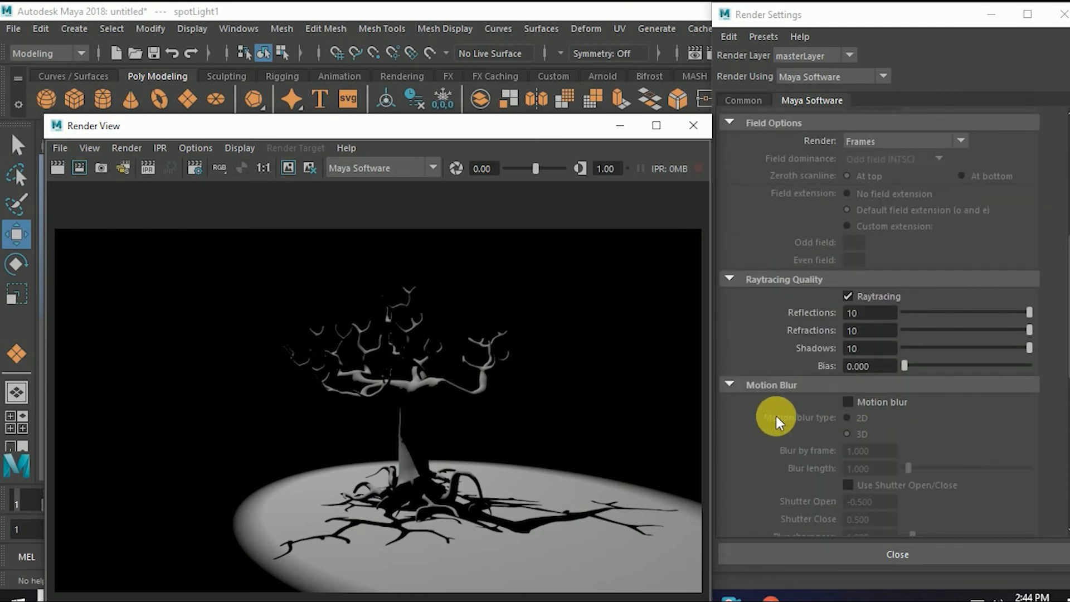
pyautogui.scroll(10, 779, 416)
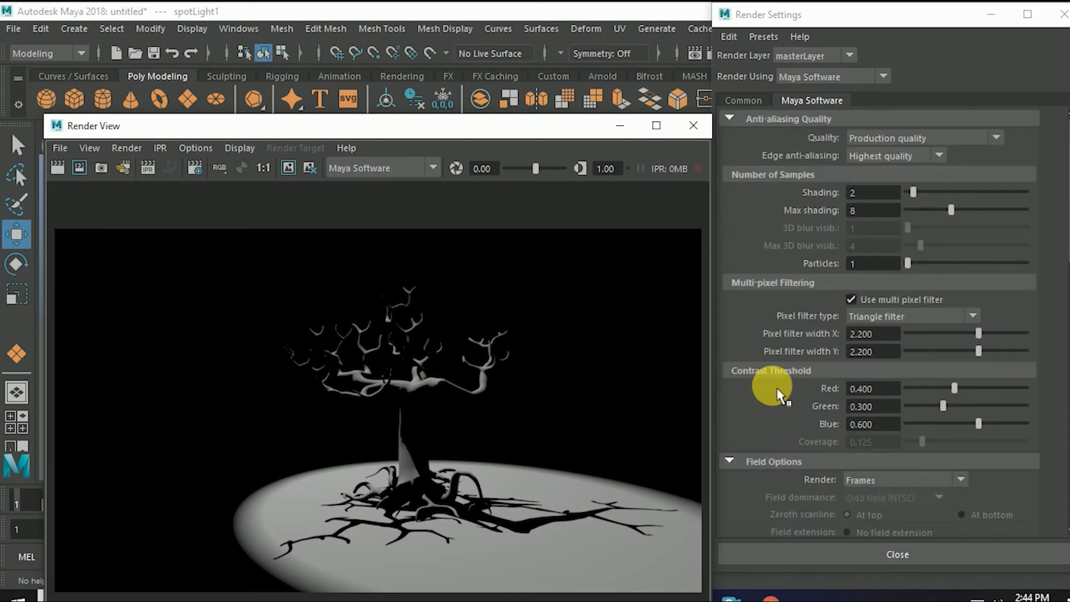
pyautogui.click(1064, 17)
# Close the Render View and frame the tree and spotlight together in the perspective view.
pyautogui.moveTo(515, 129); pyautogui.dragTo(500, 144)
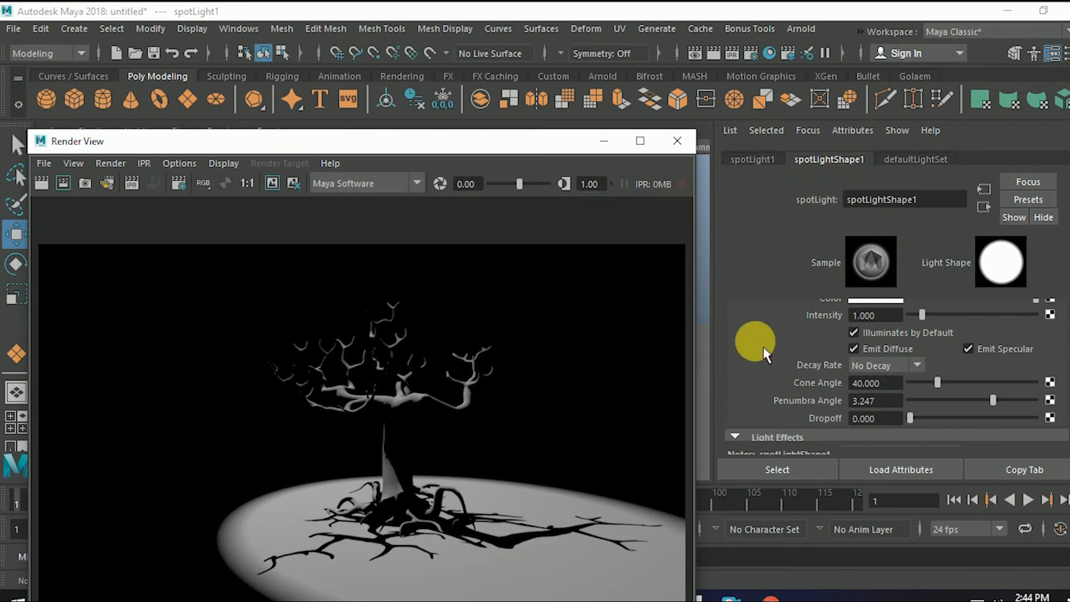
pyautogui.scroll(-2, 763, 346)
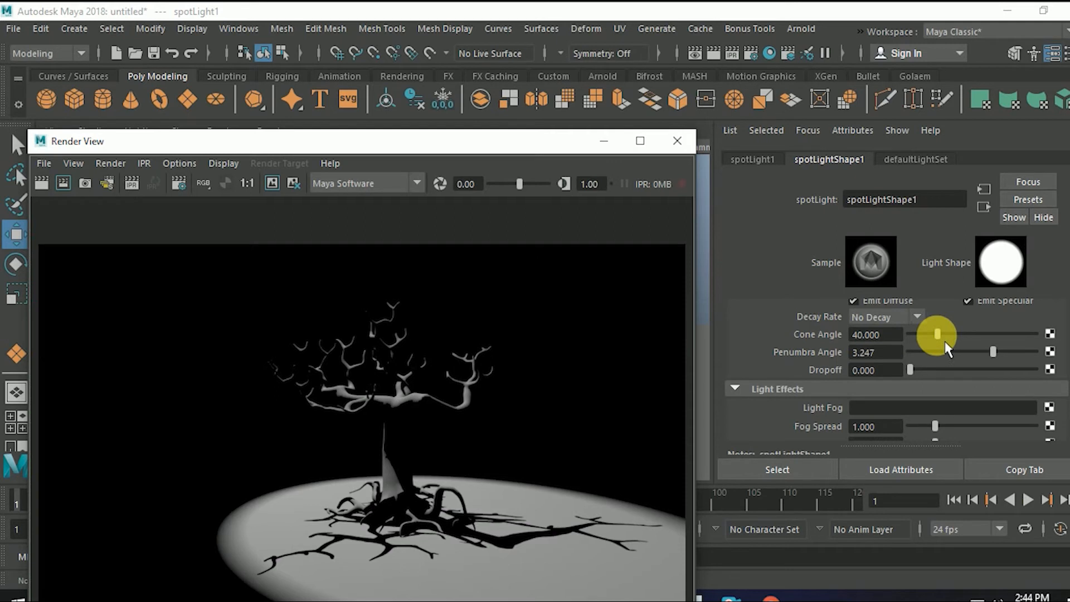
pyautogui.click(676, 141)
pyautogui.scroll(-5, 459, 318)
pyautogui.keyDown('alt'); pyautogui.moveTo(431, 318); pyautogui.dragTo(423, 335); pyautogui.keyUp('alt')
pyautogui.scroll(3, 423, 335)
# Try a wider cone angle on the spotlight and undo the change.
pyautogui.click(870, 350)
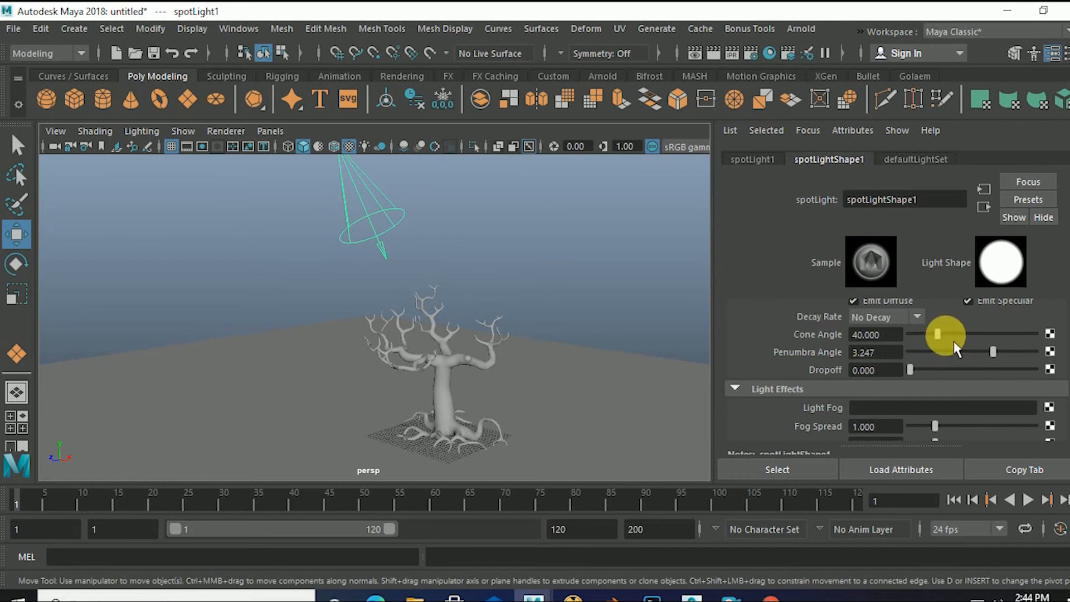
pyautogui.moveTo(939, 334); pyautogui.dragTo(959, 348)
pyautogui.hotkey('ctrl', 'z')
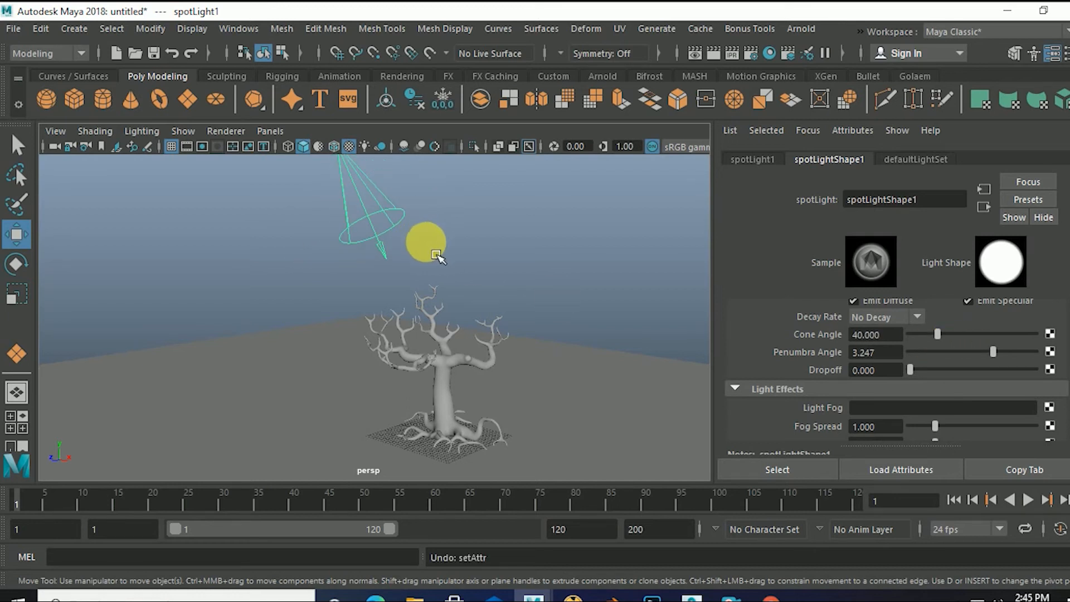
# Set the spotlight's penumbra angle to about 0.390 and render the current frame.
pyautogui.moveTo(1002, 363)
pyautogui.mouseDown()
pyautogui.moveTo(971, 363)
pyautogui.moveTo(981, 368)
pyautogui.mouseUp()
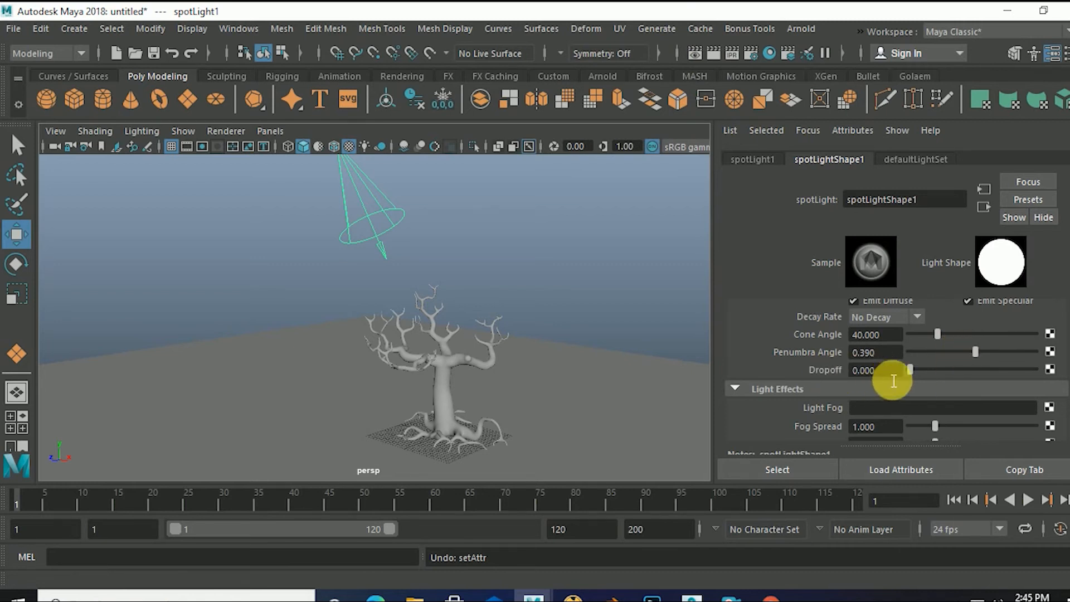
pyautogui.keyDown('alt'); pyautogui.moveTo(558, 371); pyautogui.dragTo(527, 379); pyautogui.keyUp('alt')
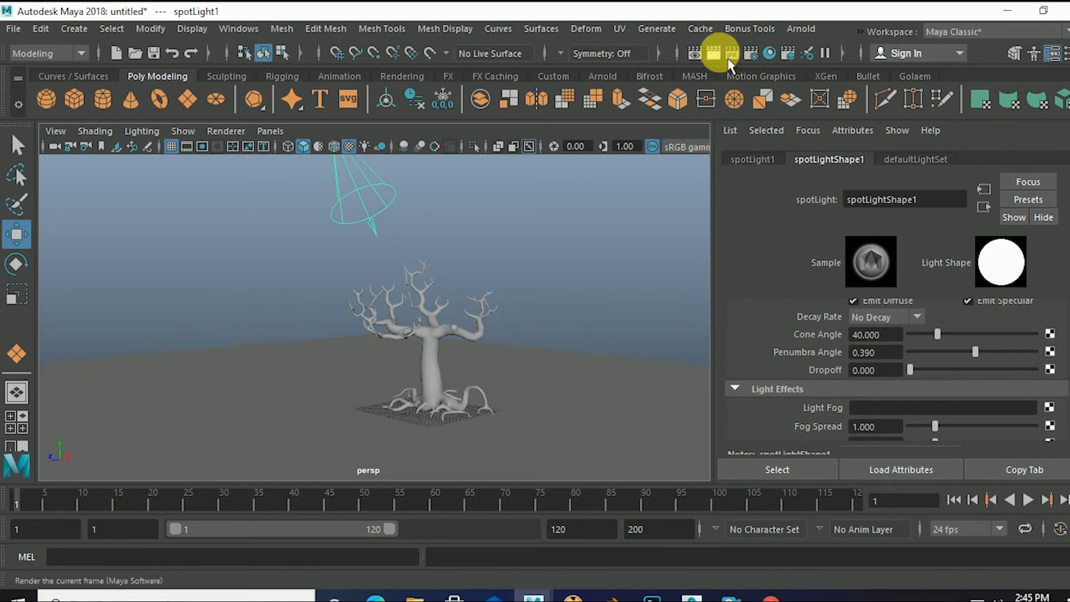
pyautogui.click(725, 55)
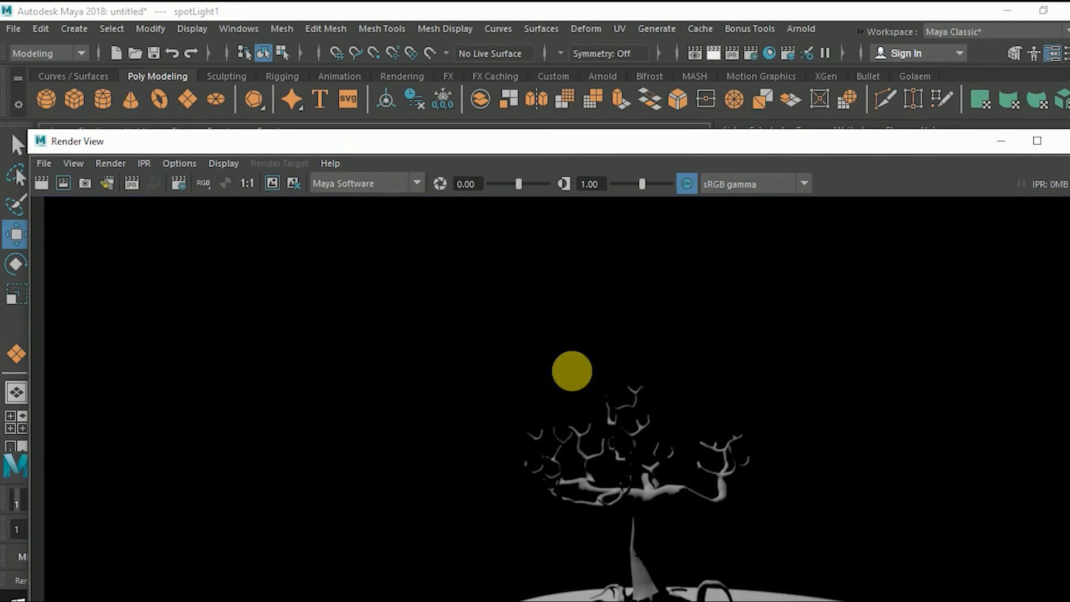
# Reposition and narrow the Render View so the whole light pool and the spotlight's attributes are both in sight.
pyautogui.moveTo(758, 141); pyautogui.dragTo(576, 63)
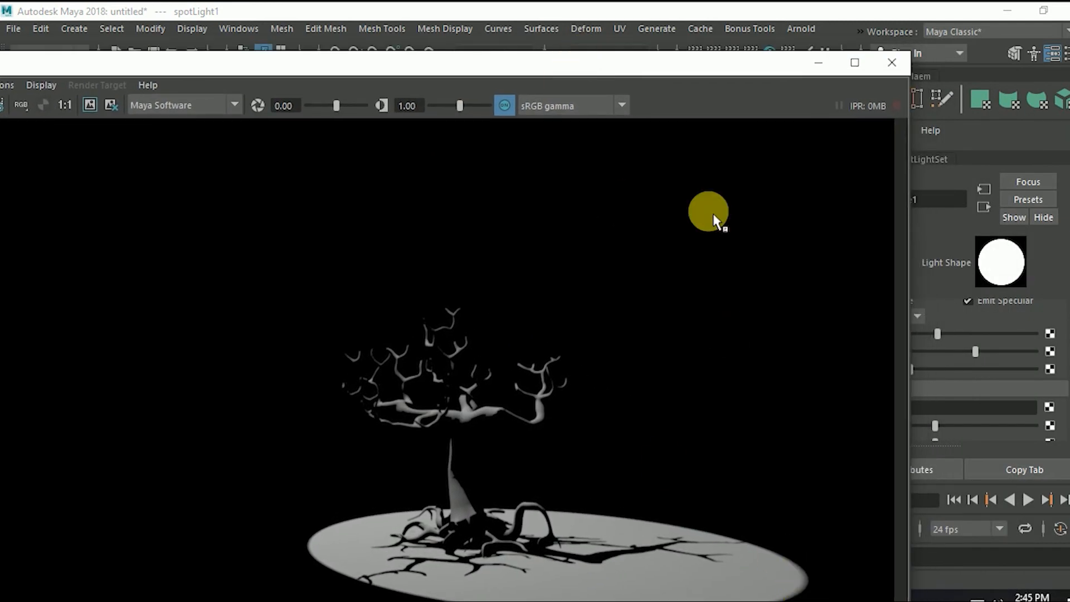
pyautogui.moveTo(676, 77); pyautogui.dragTo(644, 31)
pyautogui.scroll(-3, 588, 411)
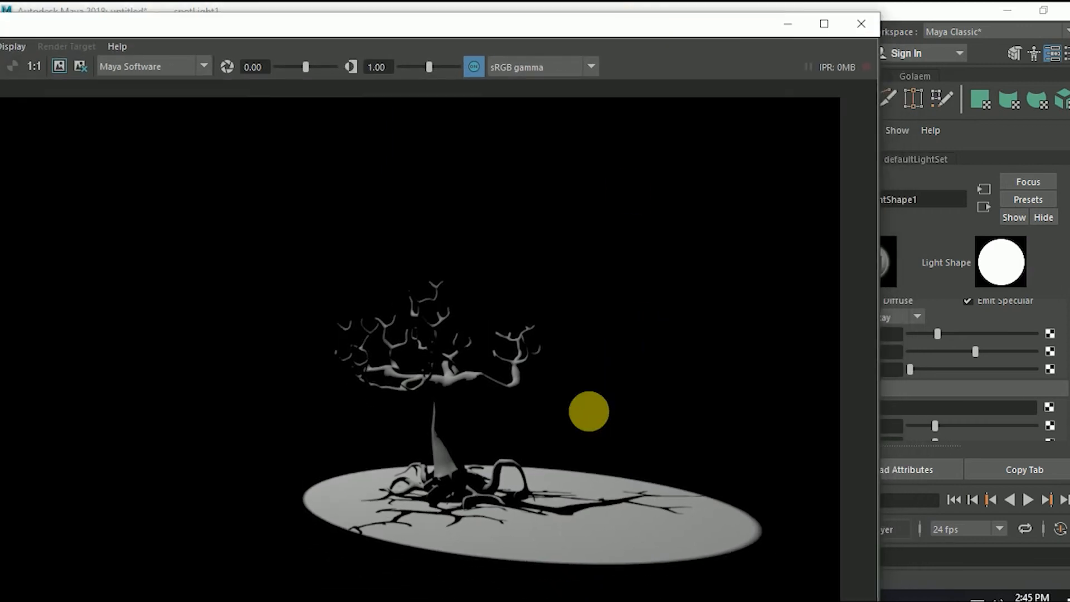
pyautogui.moveTo(886, 183); pyautogui.dragTo(596, 234)
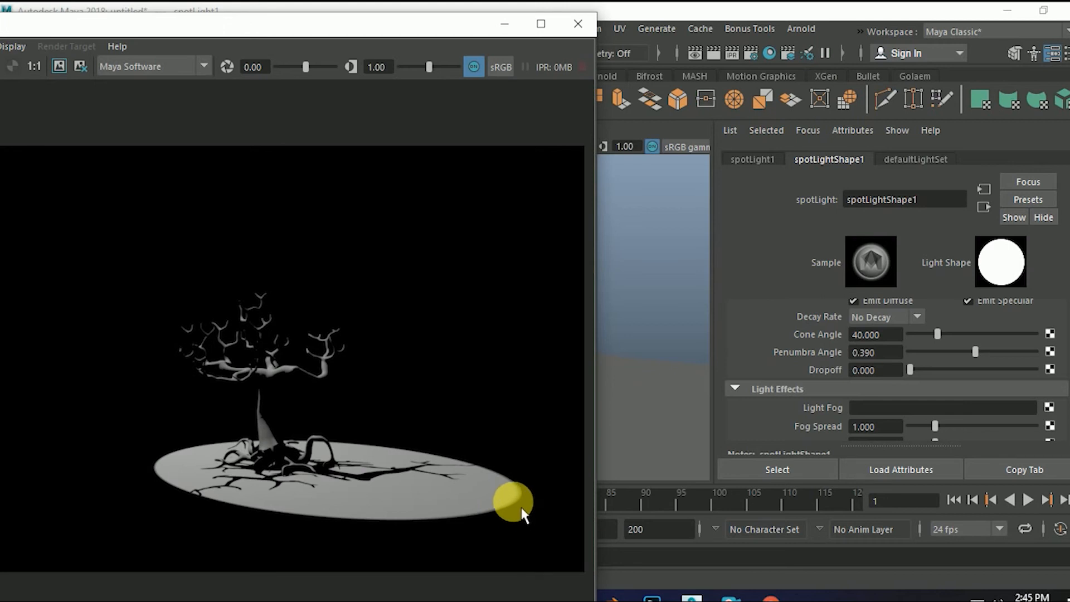
# Set the spotlight's dropoff to about 38 and re-render the tree.
pyautogui.moveTo(921, 377)
pyautogui.mouseDown()
pyautogui.moveTo(953, 373)
pyautogui.moveTo(936, 373)
pyautogui.mouseUp()
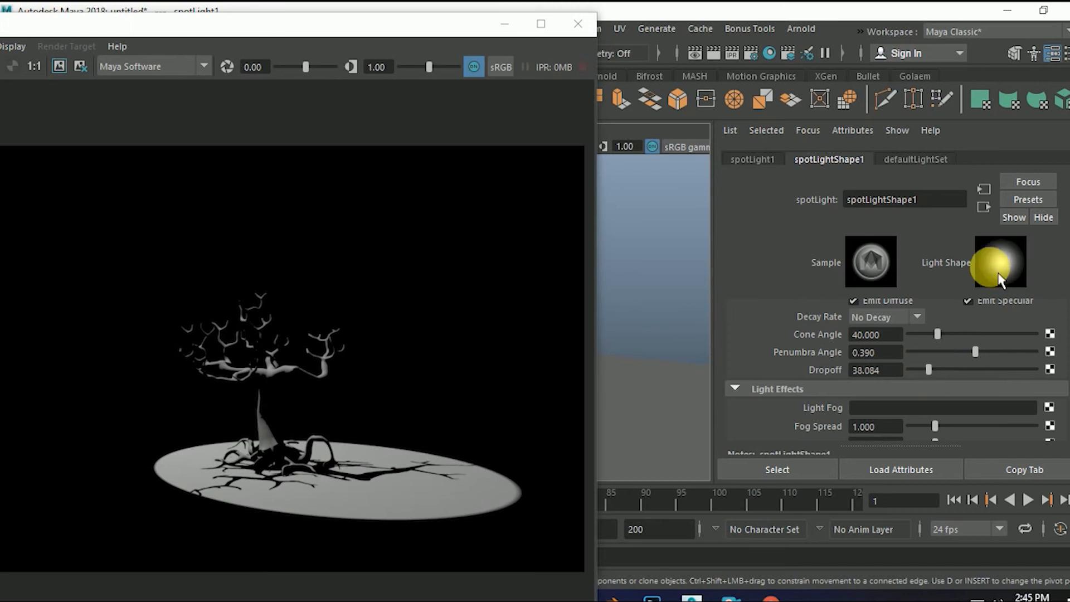
pyautogui.moveTo(329, 29); pyautogui.dragTo(534, 66)
pyautogui.click(33, 103)
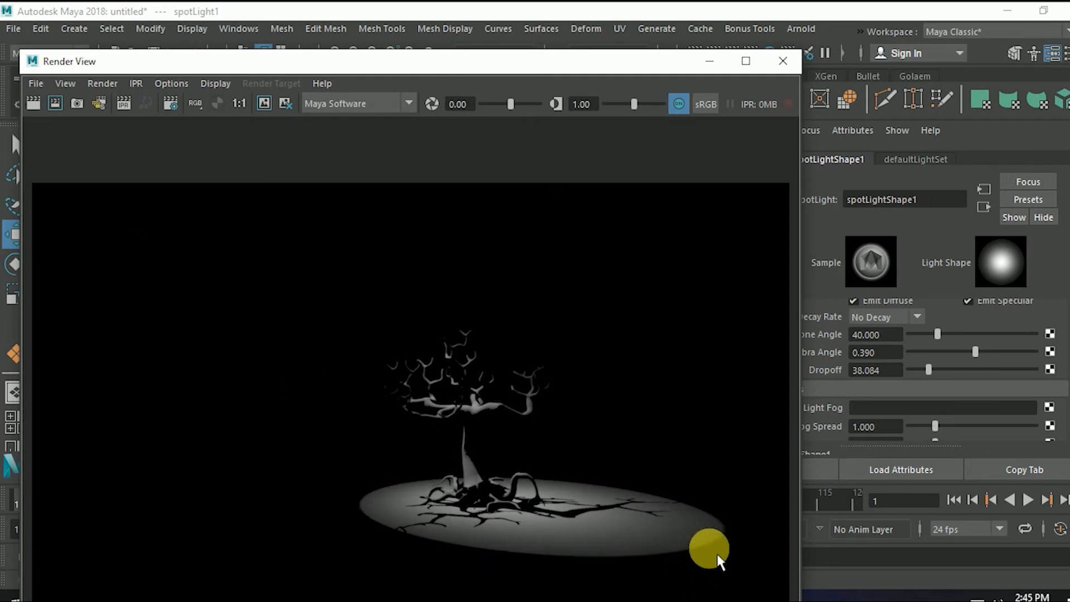
# Raise the spotlight's dropoff to about 99, re-render the tree, and inspect the light falloff on the ground.
pyautogui.moveTo(934, 379); pyautogui.dragTo(968, 381)
pyautogui.click(34, 103)
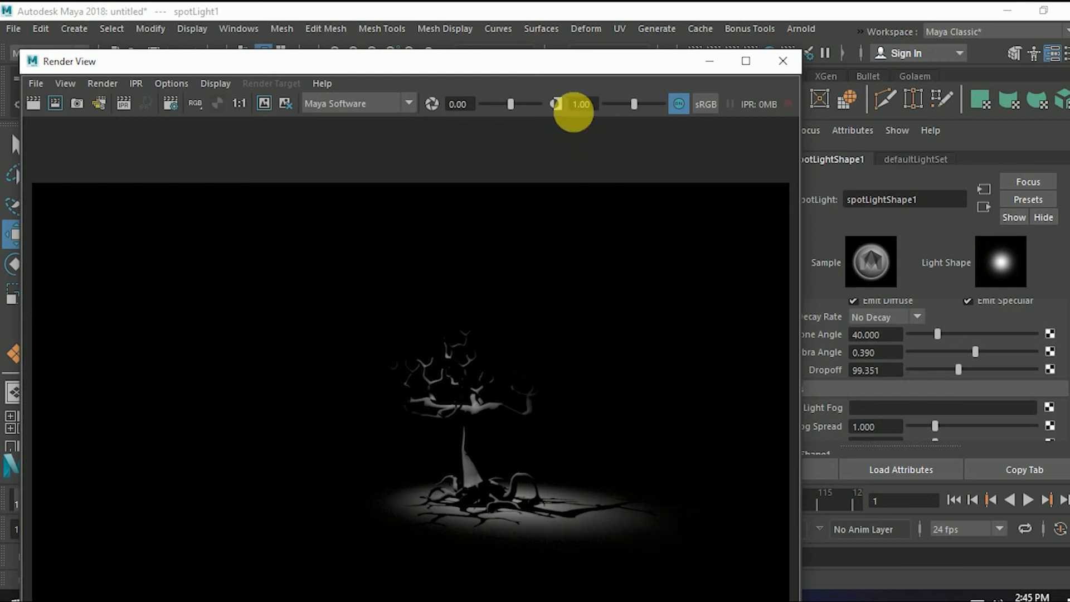
pyautogui.moveTo(565, 60); pyautogui.dragTo(502, 48)
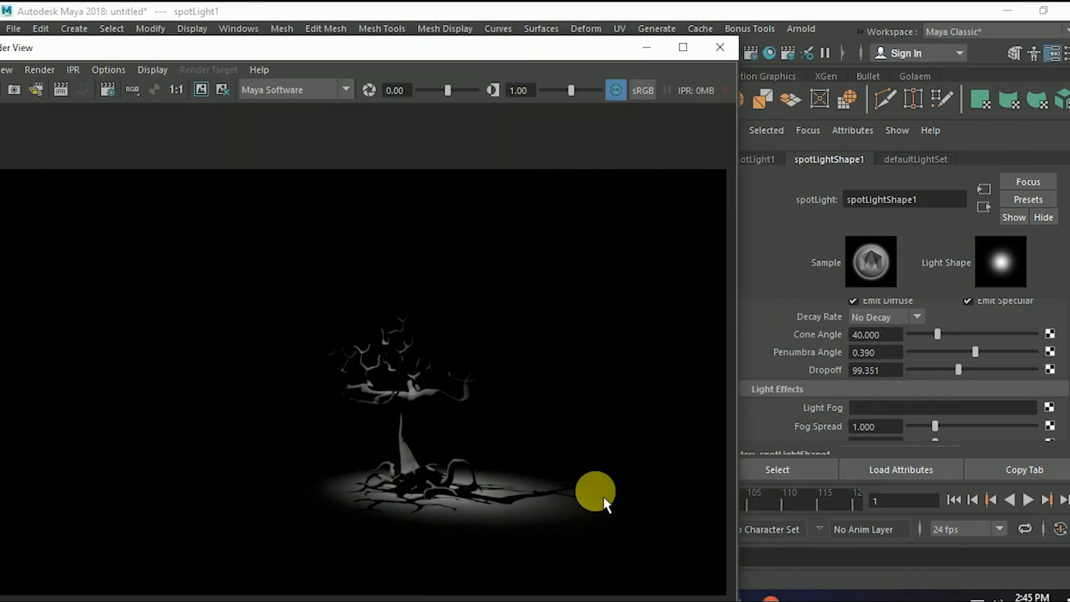
pyautogui.scroll(3, 600, 504)
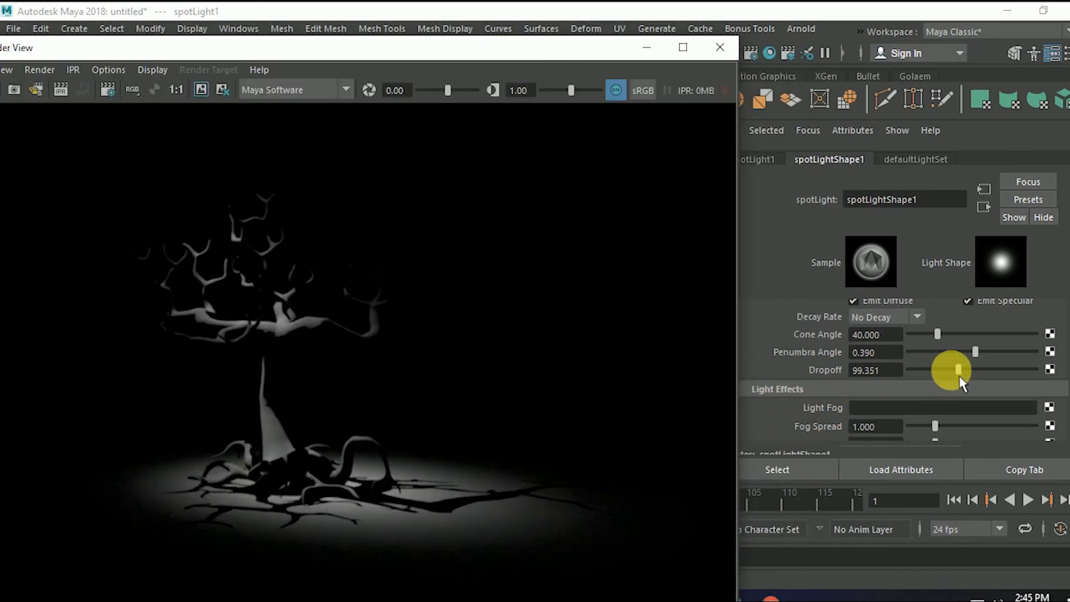
# Set the spotlight's dropoff to about 73 and re-render the tree.
pyautogui.moveTo(957, 375); pyautogui.dragTo(969, 381)
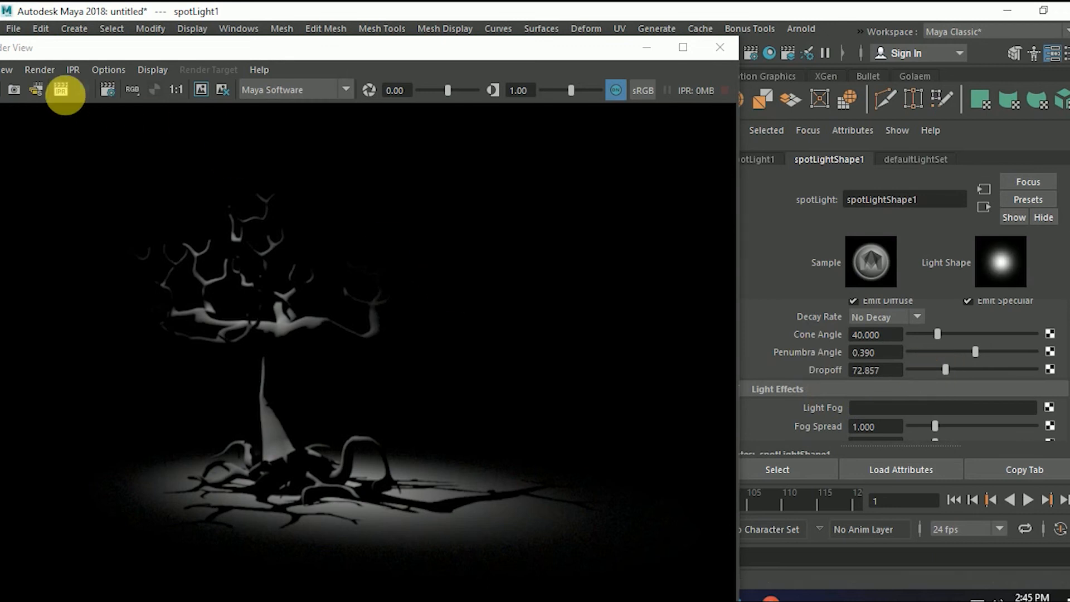
pyautogui.moveTo(65, 48); pyautogui.dragTo(128, 53)
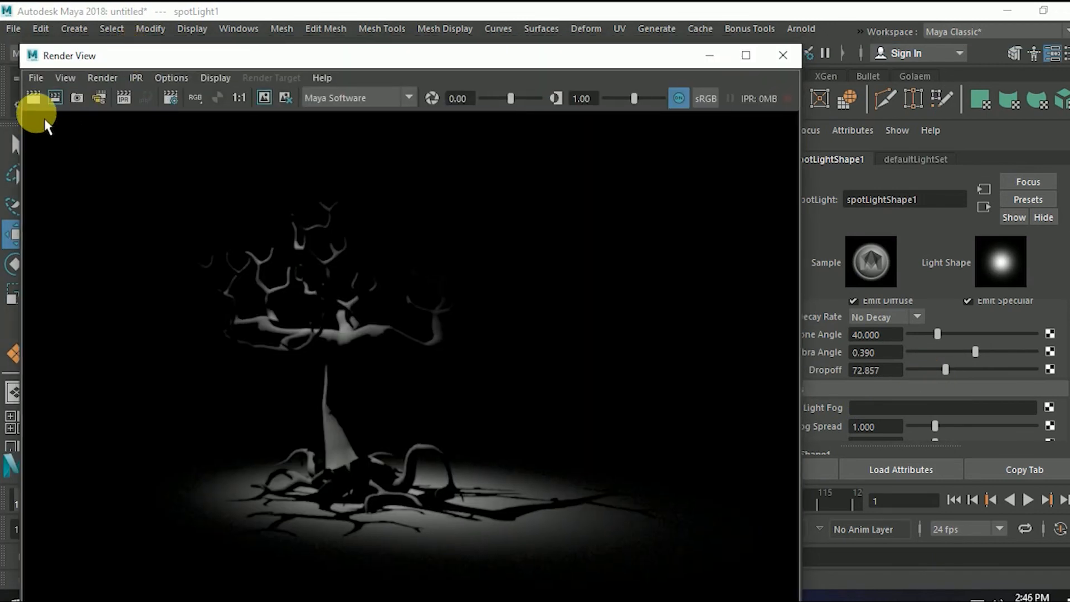
pyautogui.click(40, 102)
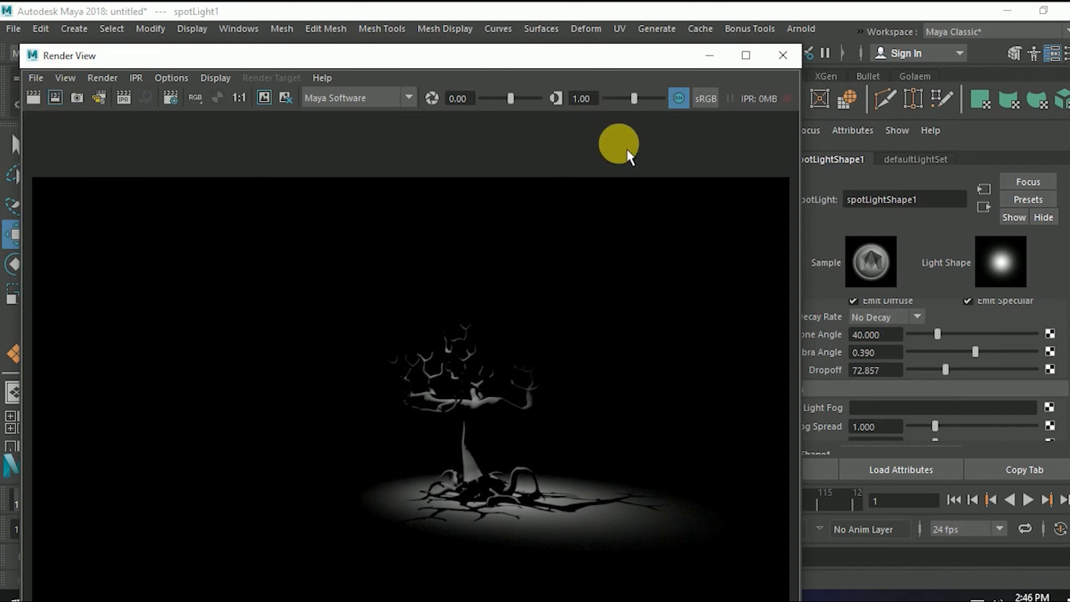
# Narrow the Render View and examine the spotlight's light effects, barn doors, decay regions and depth map shadow attributes.
pyautogui.moveTo(563, 54); pyautogui.dragTo(517, 54)
pyautogui.scroll(-5, 864, 365)
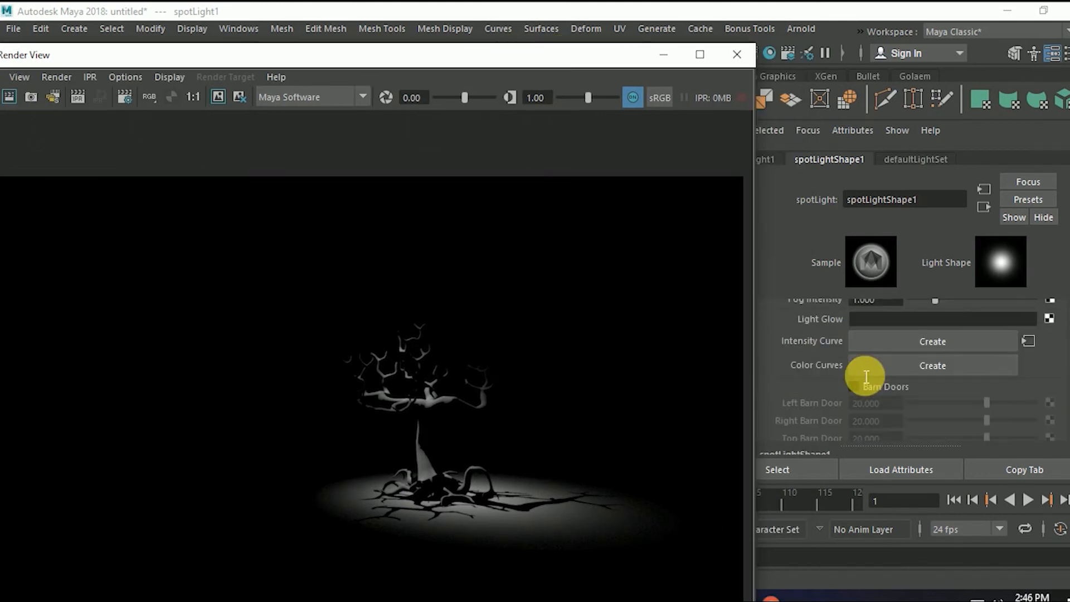
pyautogui.scroll(-4, 844, 366)
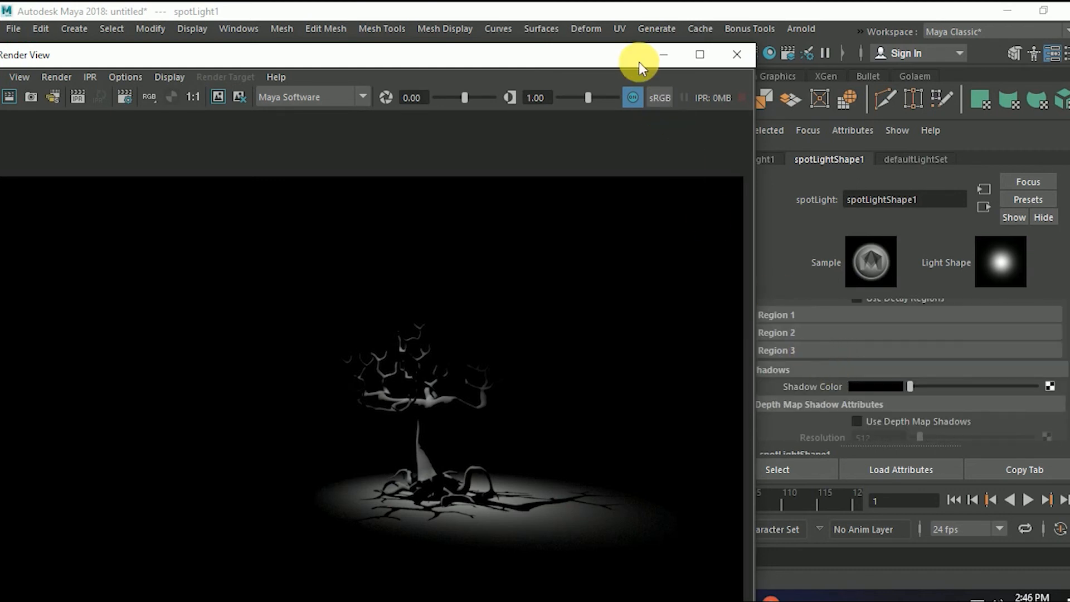
pyautogui.moveTo(761, 211); pyautogui.dragTo(645, 213)
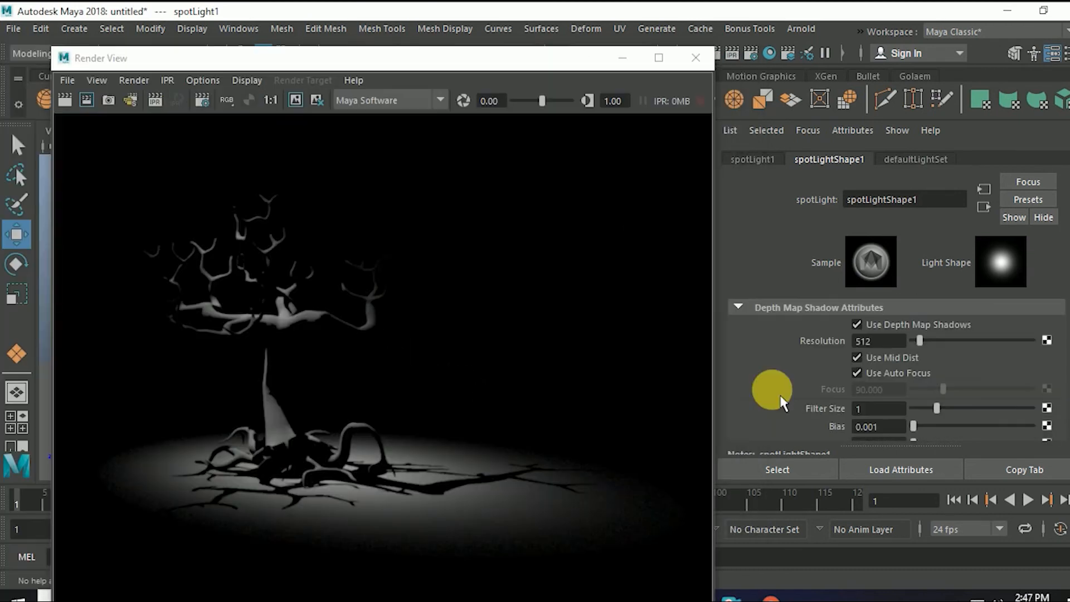
pyautogui.scroll(3, 782, 402)
pyautogui.scroll(5, 782, 403)
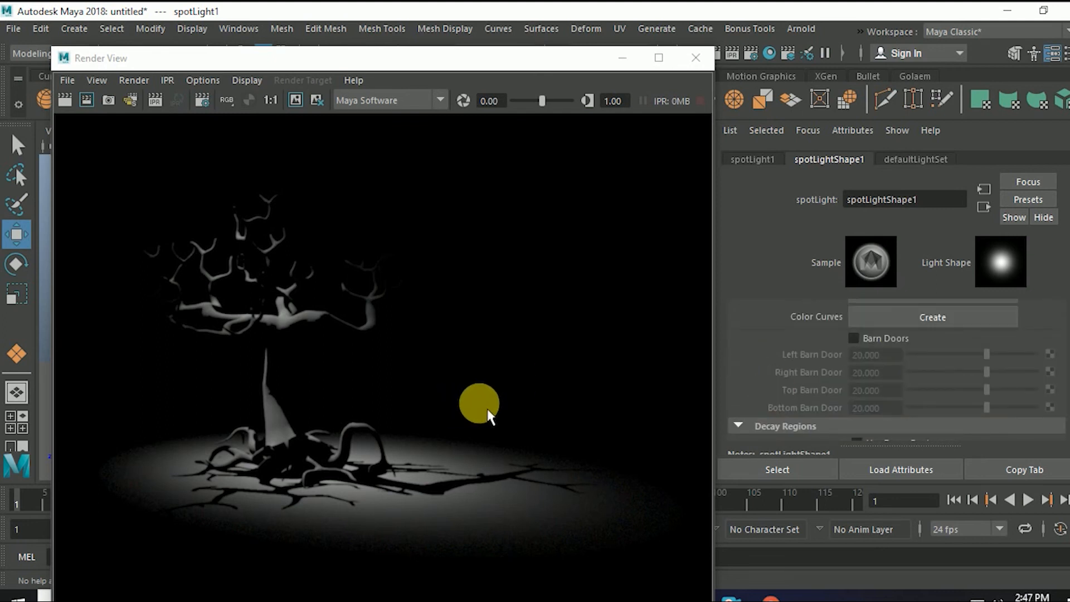
pyautogui.scroll(5, 803, 389)
pyautogui.scroll(5, 803, 379)
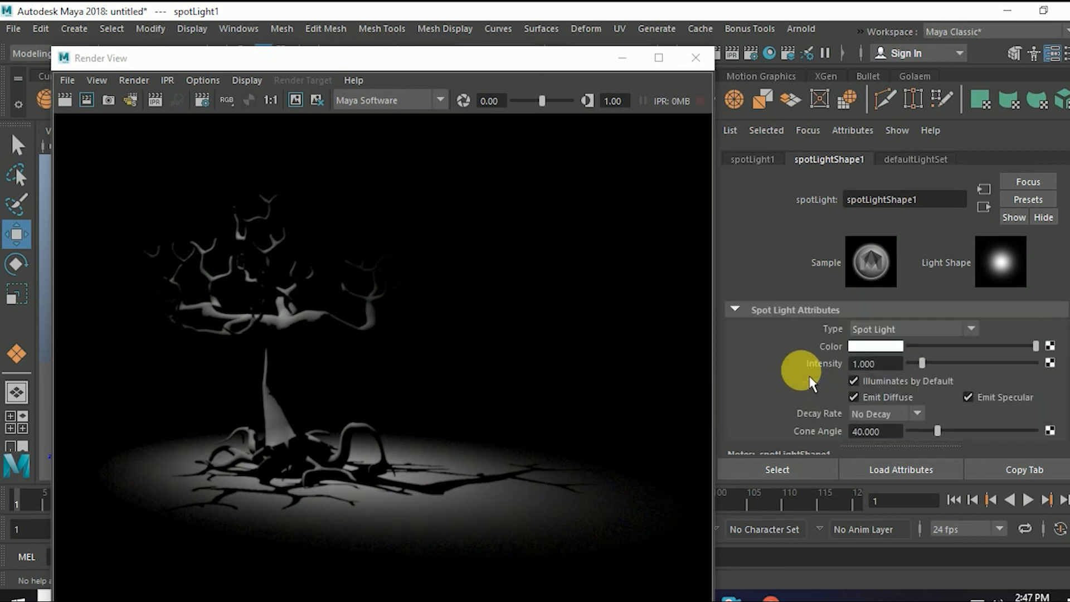
# Set the spotlight's intensity to 3 and re-render the tree.
pyautogui.click(873, 367)
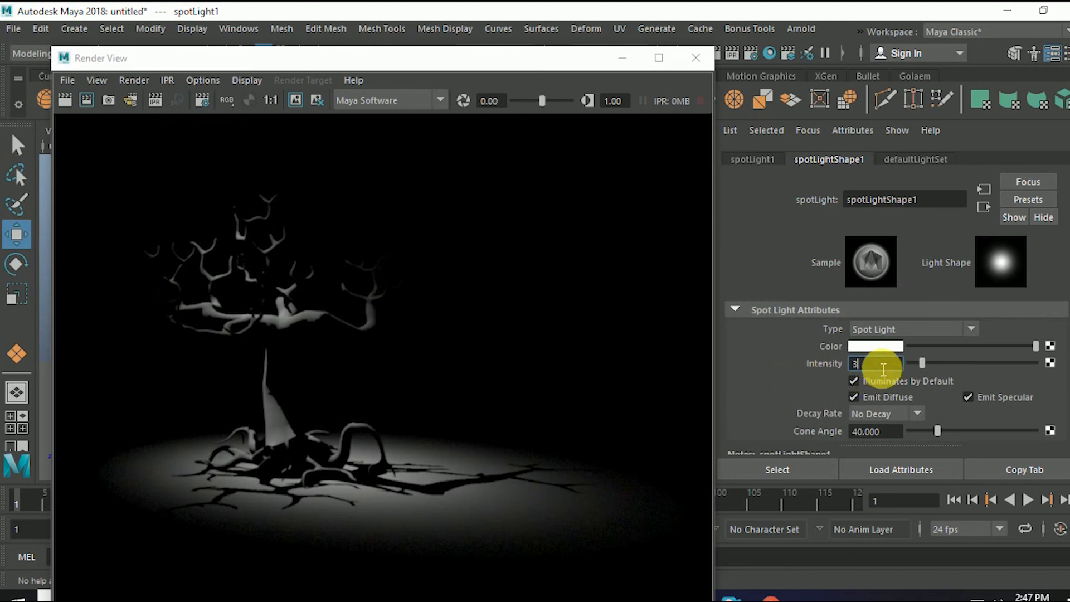
pyautogui.click(65, 100)
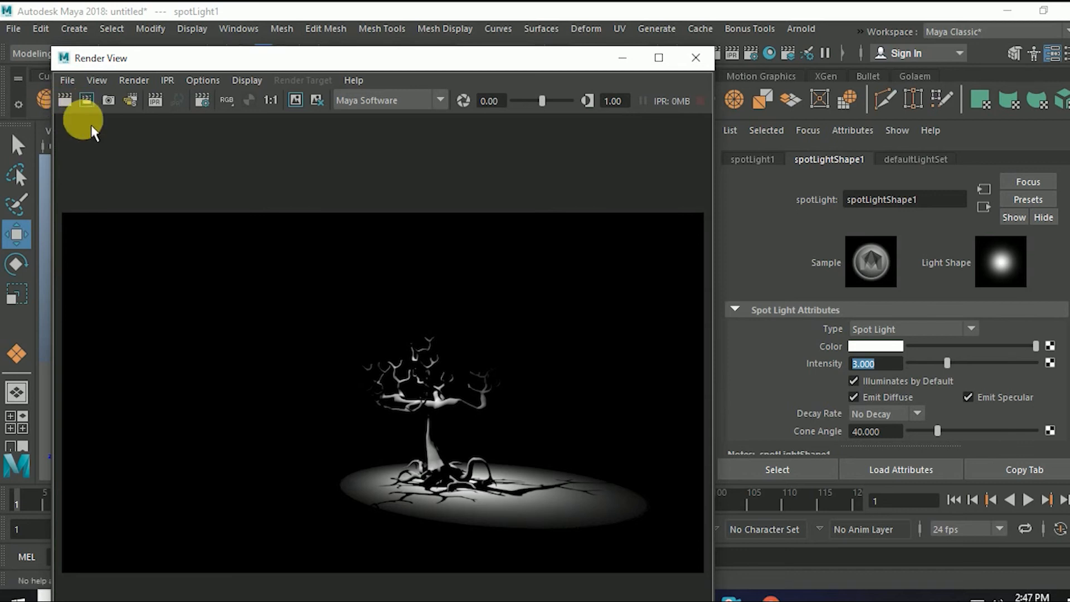
# Add a light fog to the spotlight, re-render the tree, and inspect the light beam.
pyautogui.scroll(-1, 806, 368)
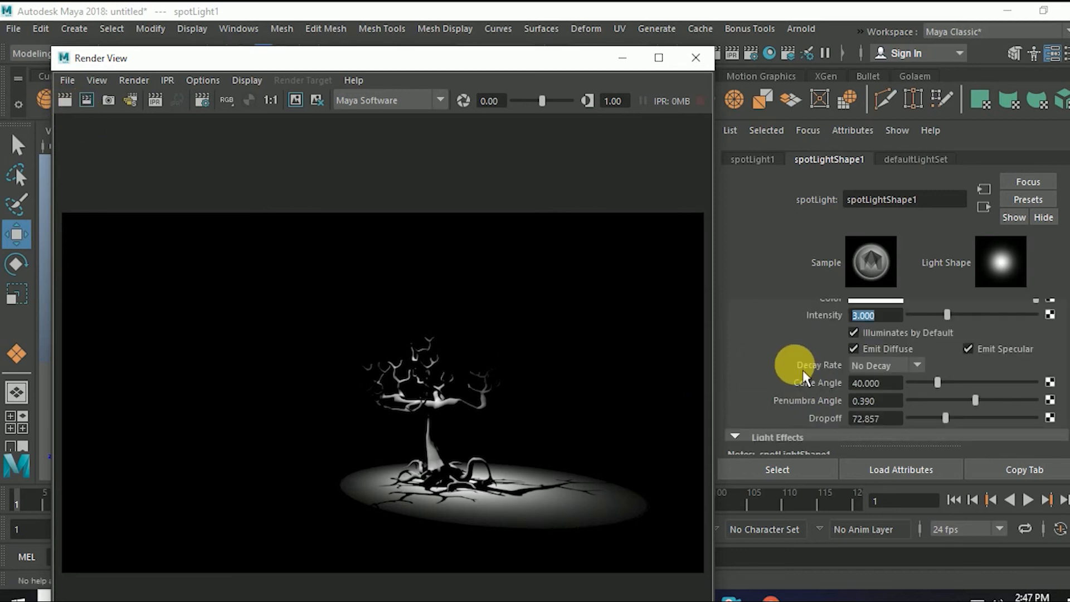
pyautogui.scroll(-2, 803, 374)
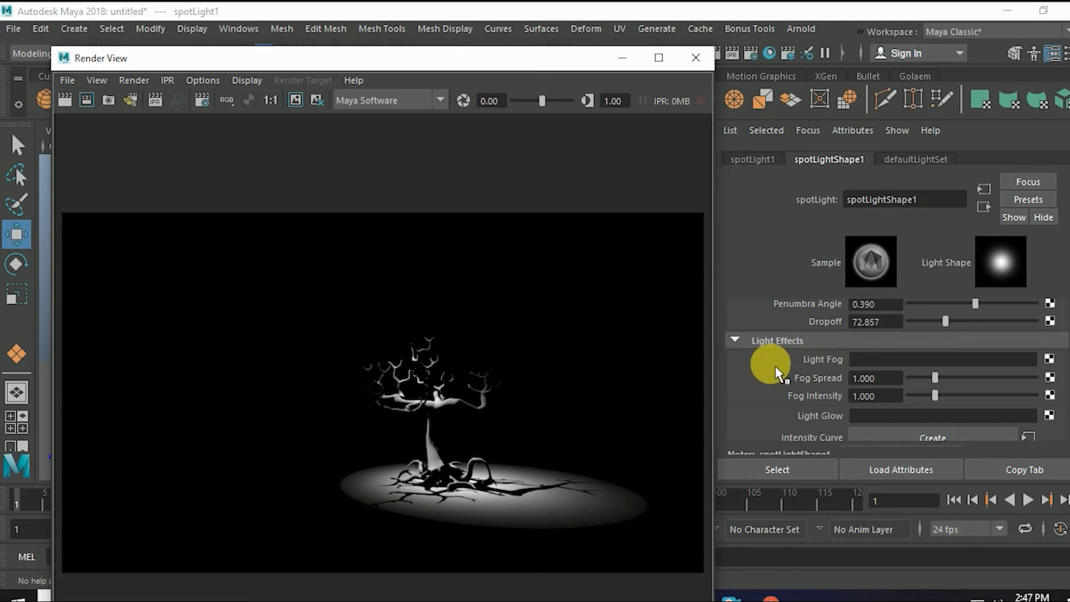
pyautogui.scroll(2, 769, 365)
pyautogui.scroll(-2, 775, 375)
pyautogui.click(1049, 360)
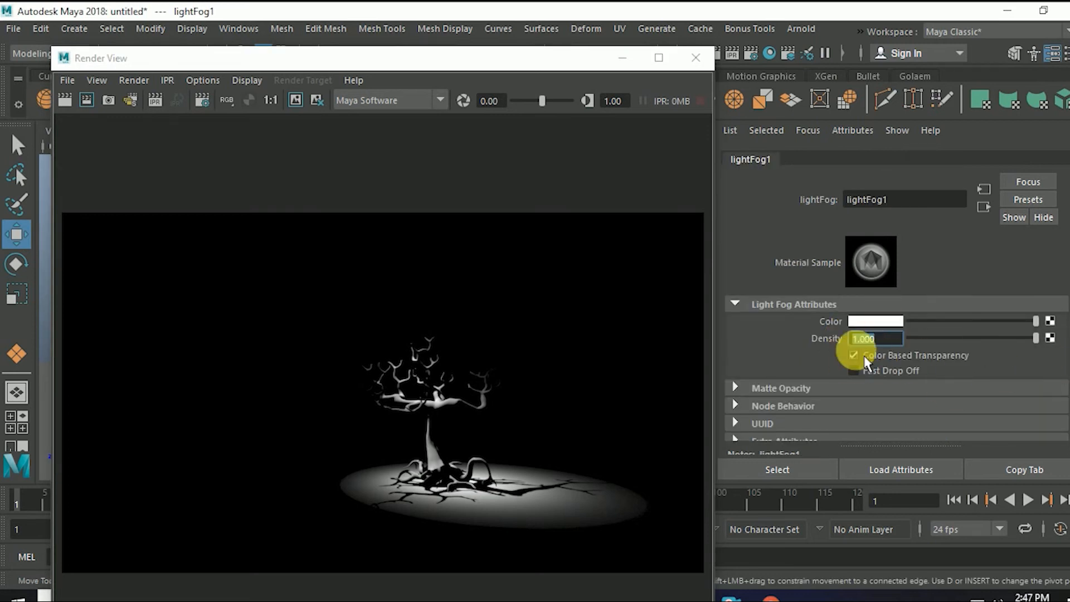
pyautogui.click(65, 102)
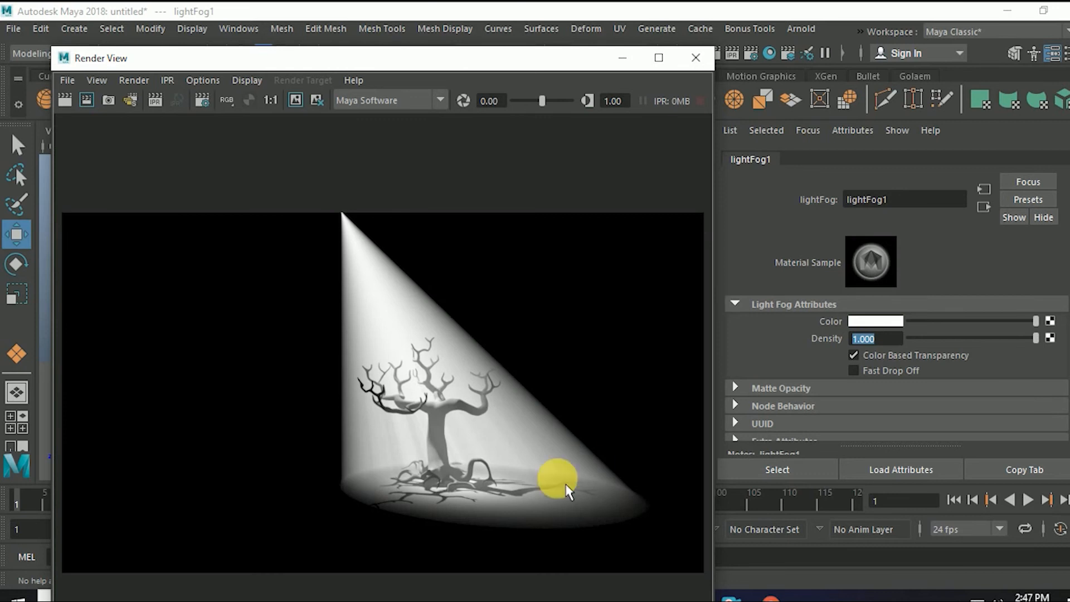
pyautogui.scroll(1, 494, 476)
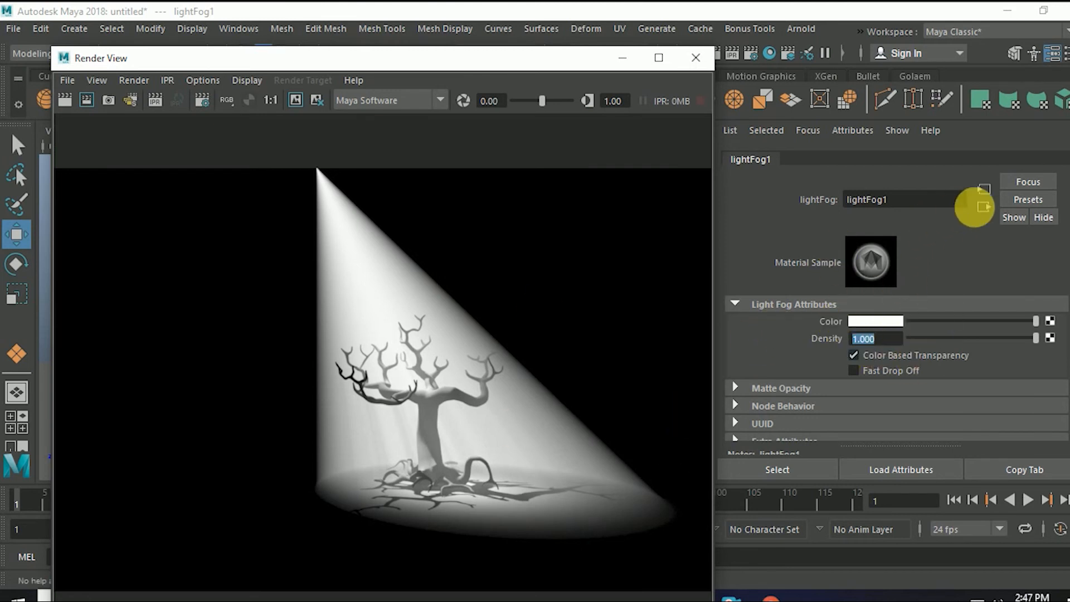
# Return from the light fog to the spotlight's attributes, set its color to light orange with saturation about 0.506, and re-render.
pyautogui.click(983, 206)
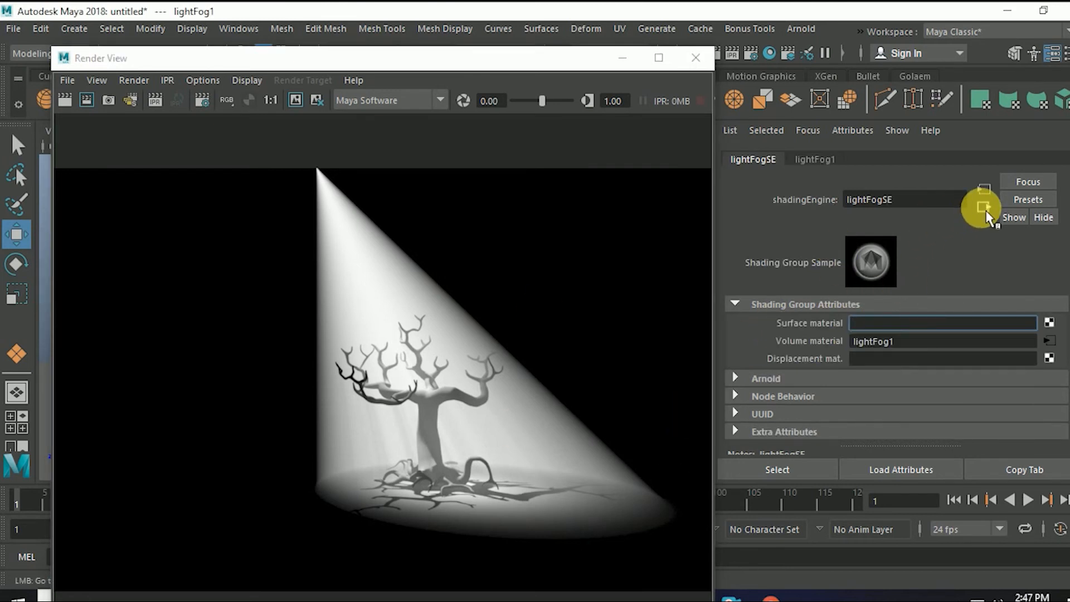
pyautogui.click(985, 190)
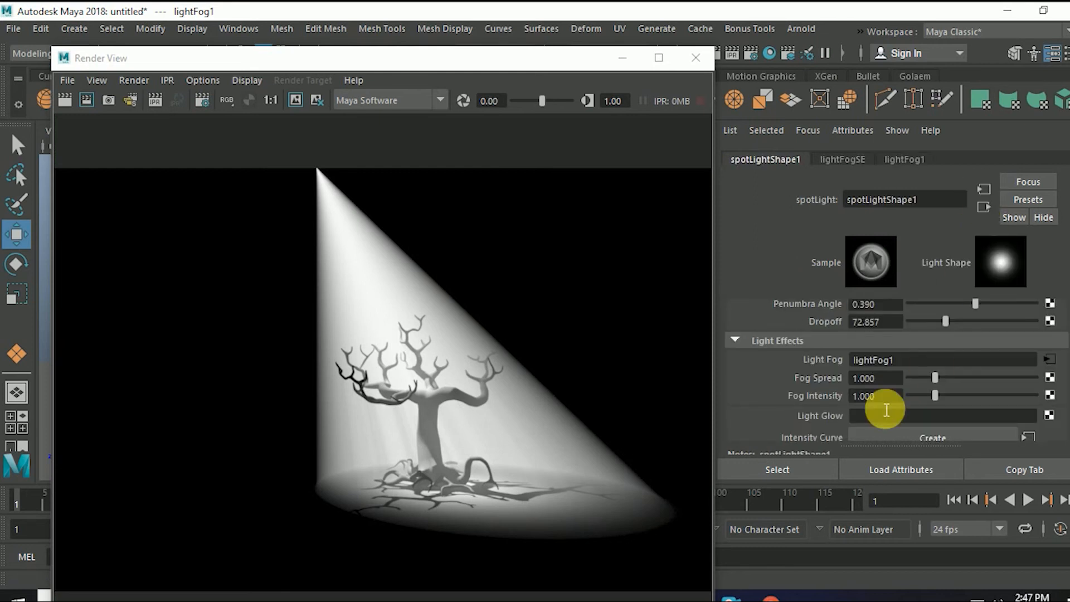
pyautogui.scroll(3, 814, 385)
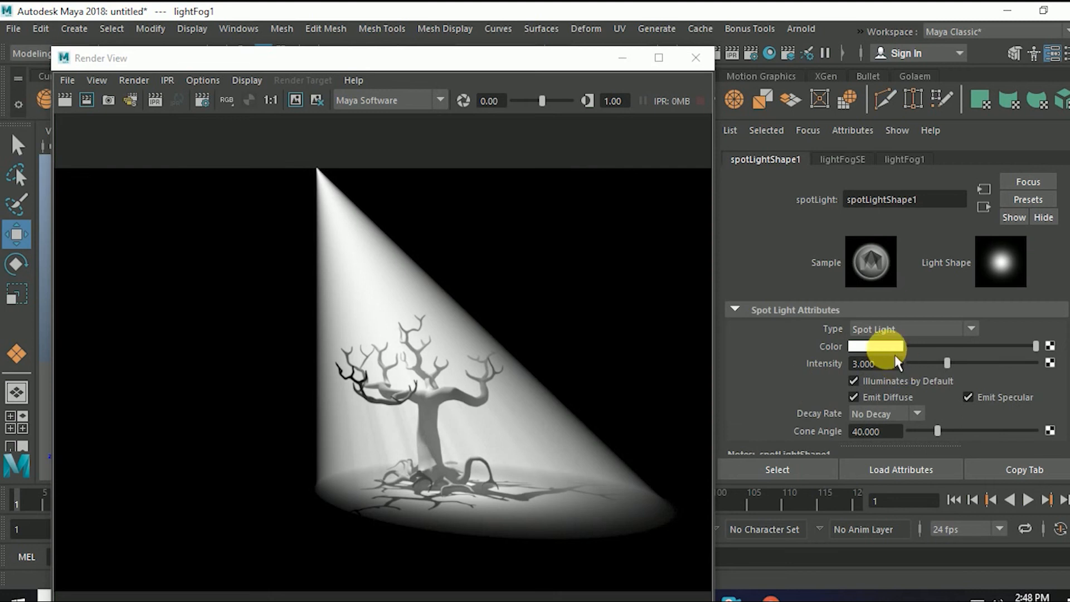
pyautogui.click(876, 346)
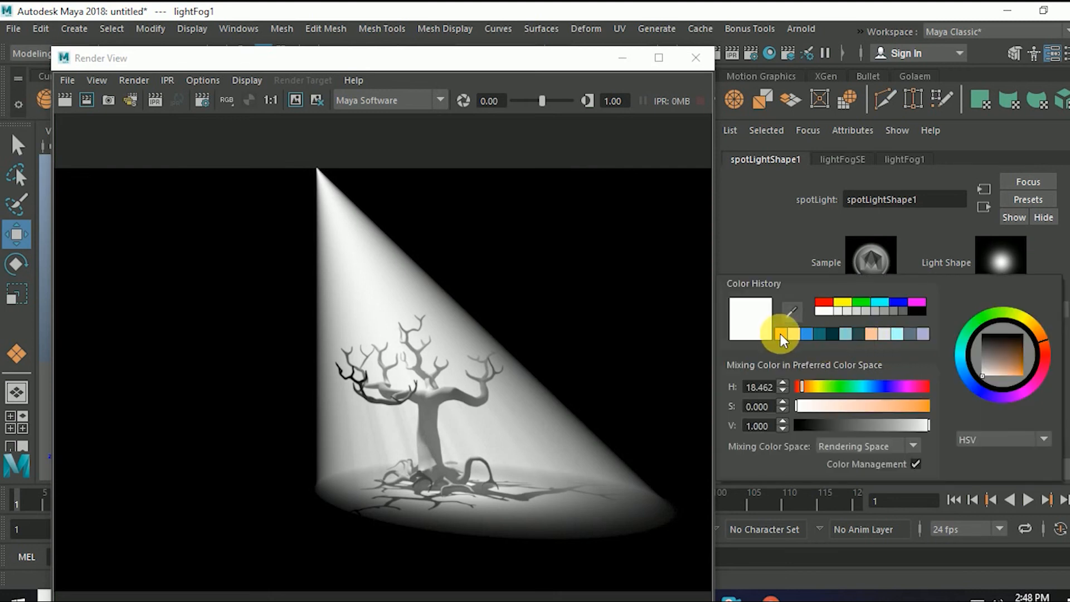
pyautogui.moveTo(838, 406); pyautogui.dragTo(864, 407)
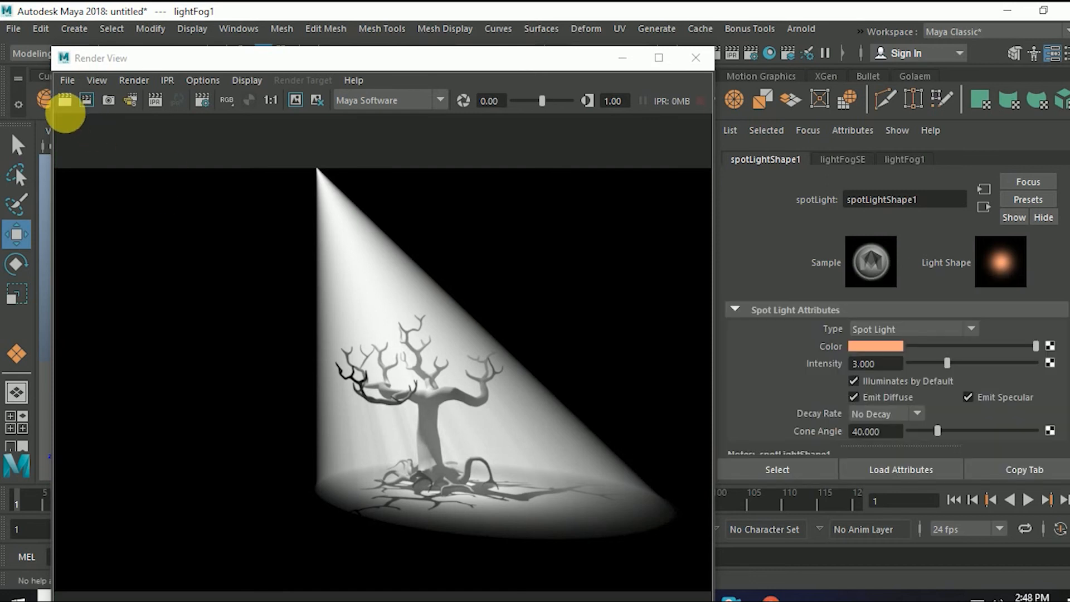
pyautogui.click(64, 100)
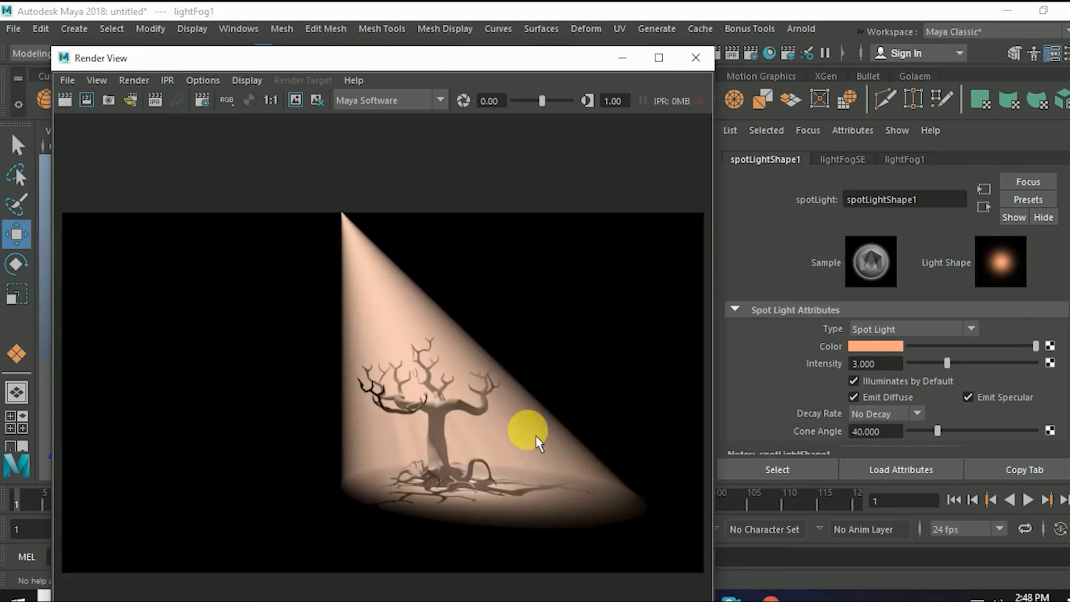
# Set the spotlight's penumbra angle to about 8.57 and re-render the tree.
pyautogui.scroll(-4, 817, 392)
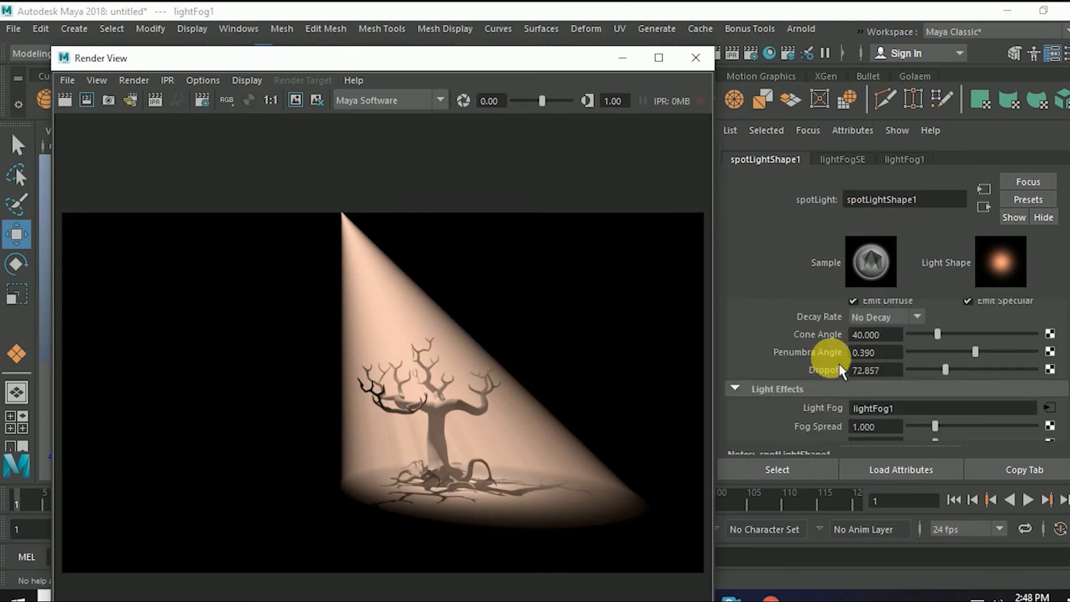
pyautogui.moveTo(975, 351); pyautogui.dragTo(1027, 352)
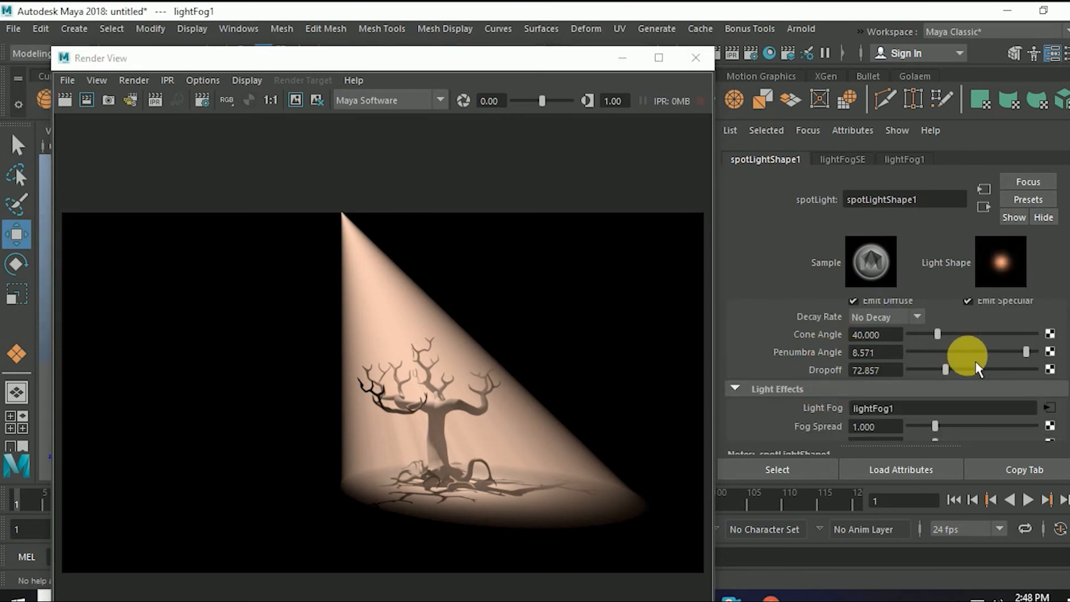
pyautogui.click(65, 103)
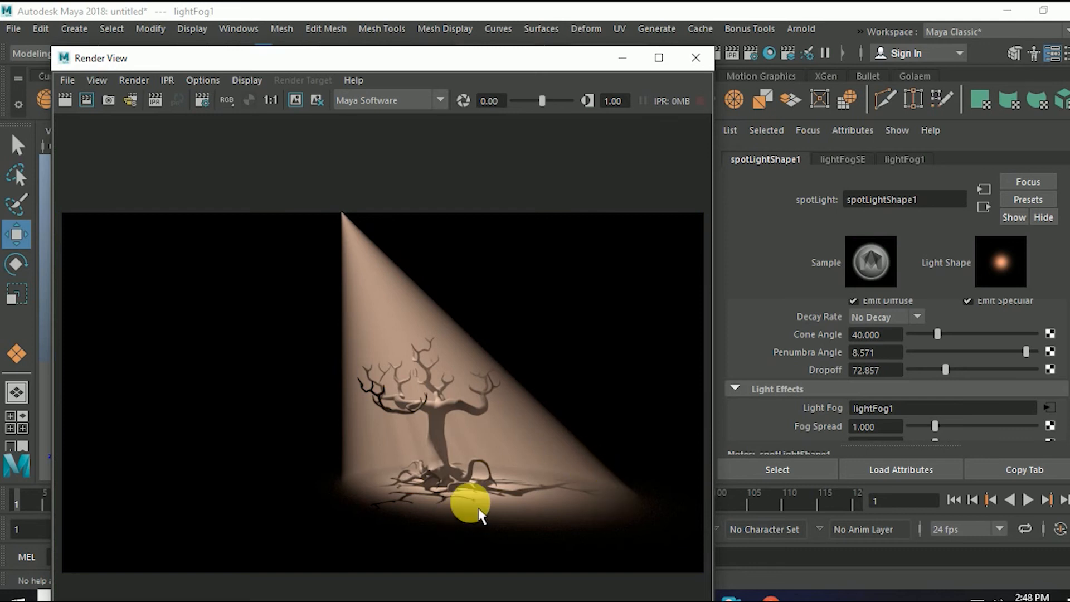
# Set the spotlight's penumbra angle to about 0.78, try a dropoff of about 149, then set it to about 86, re-rendering each time.
pyautogui.moveTo(1025, 352); pyautogui.dragTo(999, 385)
pyautogui.click(66, 101)
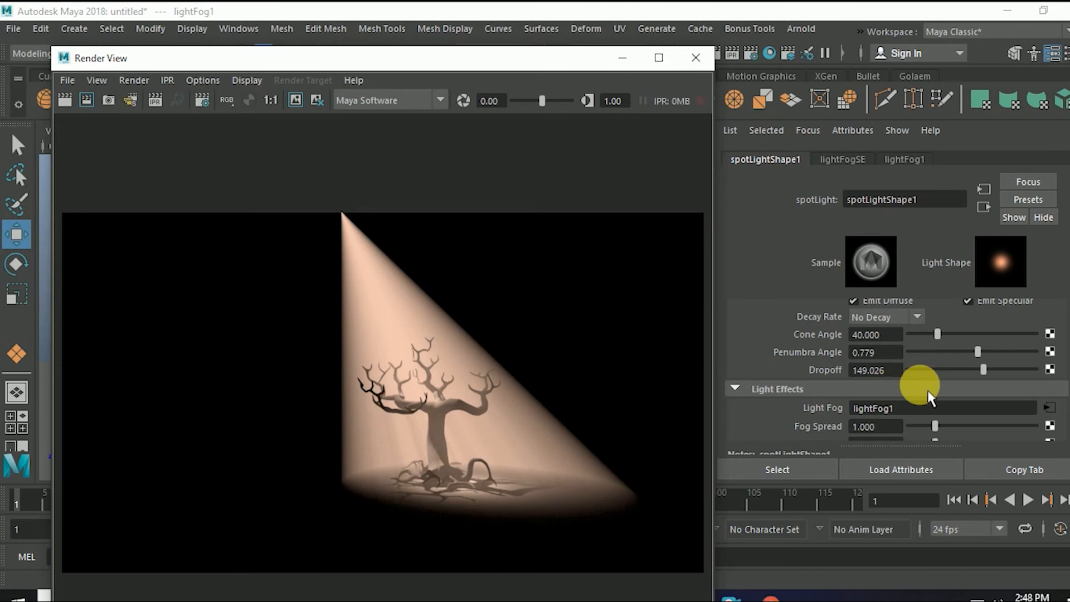
pyautogui.moveTo(991, 377); pyautogui.dragTo(959, 375)
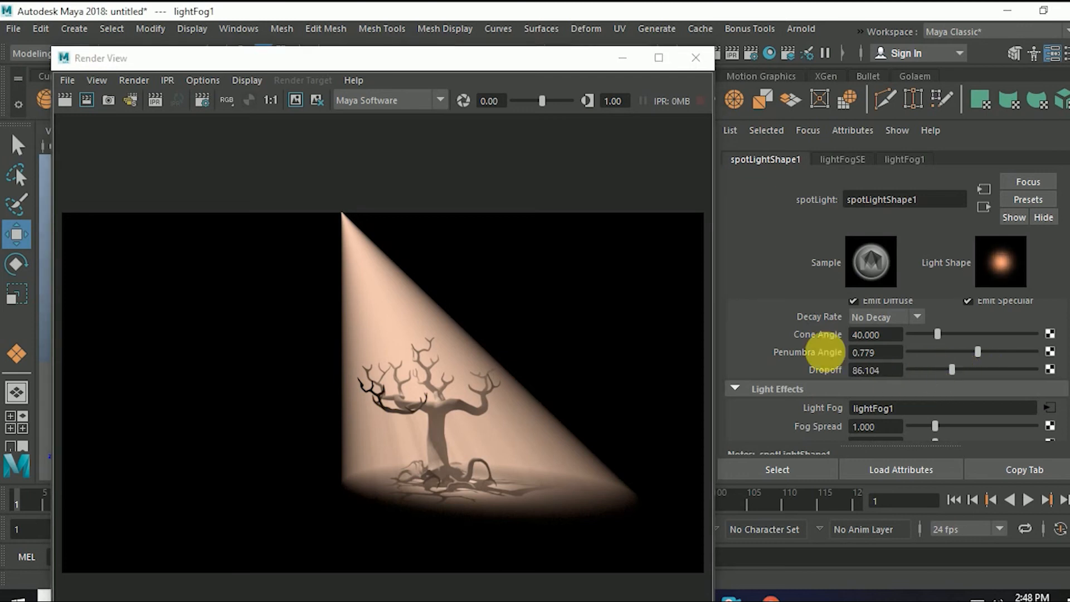
pyautogui.click(65, 101)
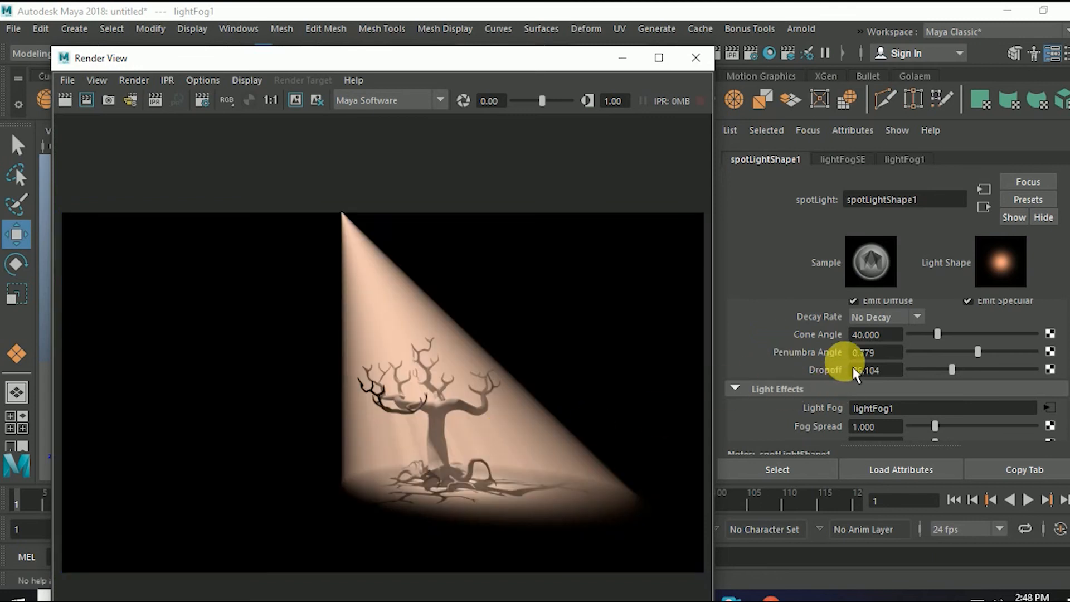
# Change the spotlight's color to a dark teal from the color history and re-render the tree.
pyautogui.scroll(3, 859, 363)
pyautogui.click(887, 346)
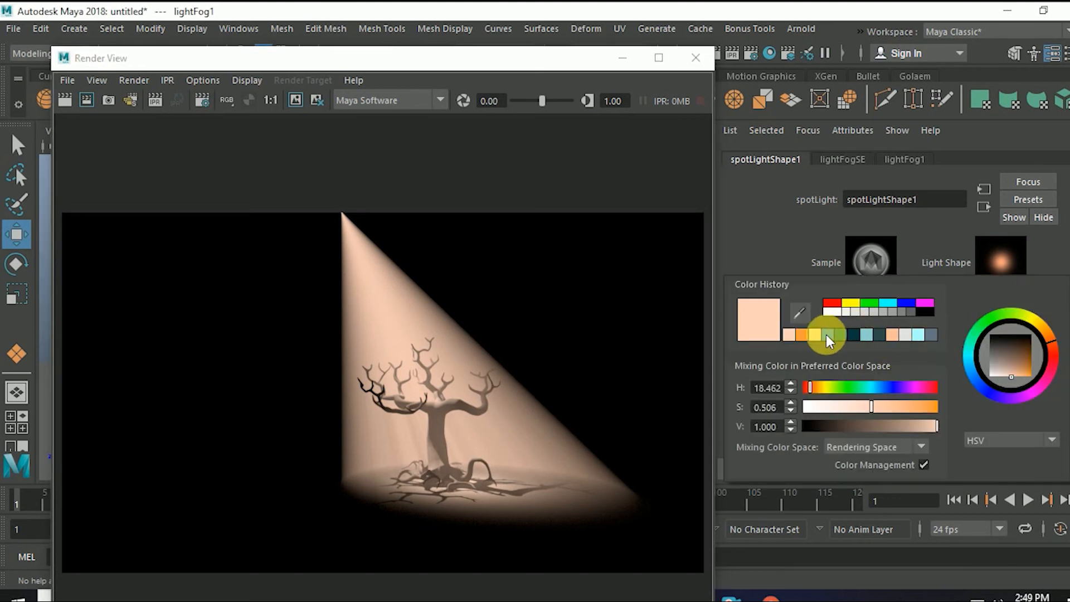
pyautogui.click(837, 335)
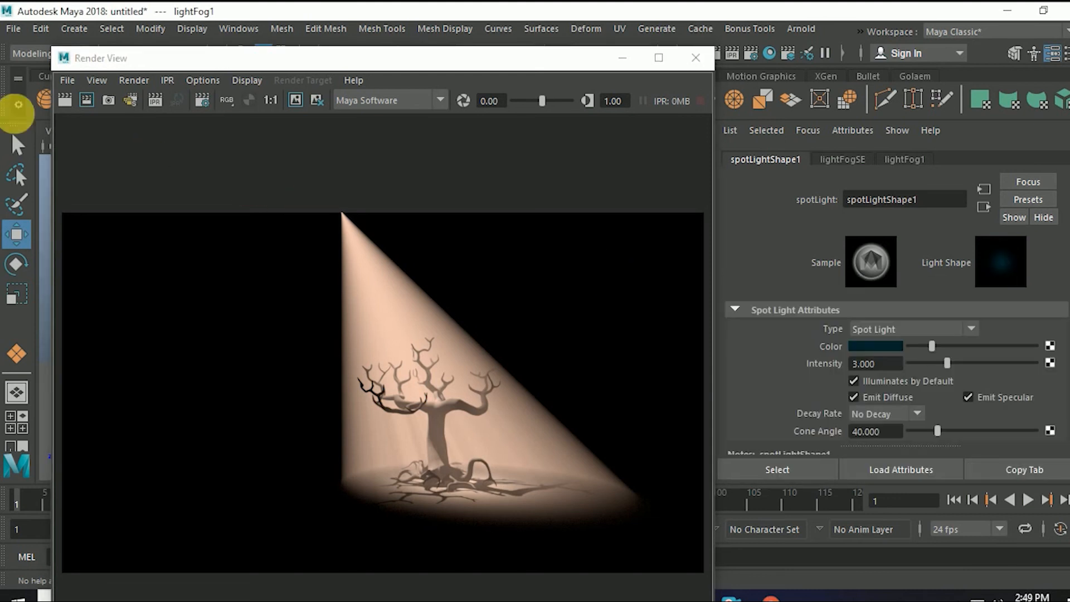
pyautogui.click(58, 100)
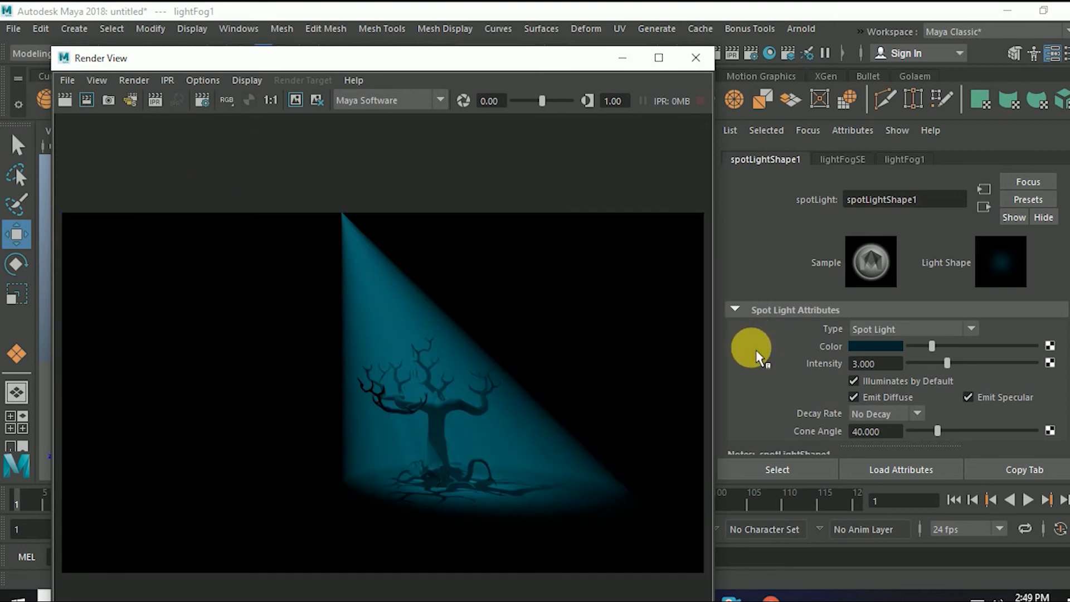
# Brighten the spotlight's teal color to a vivid blue, re-render the tree, and inspect the foggy beam up close.
pyautogui.click(891, 352)
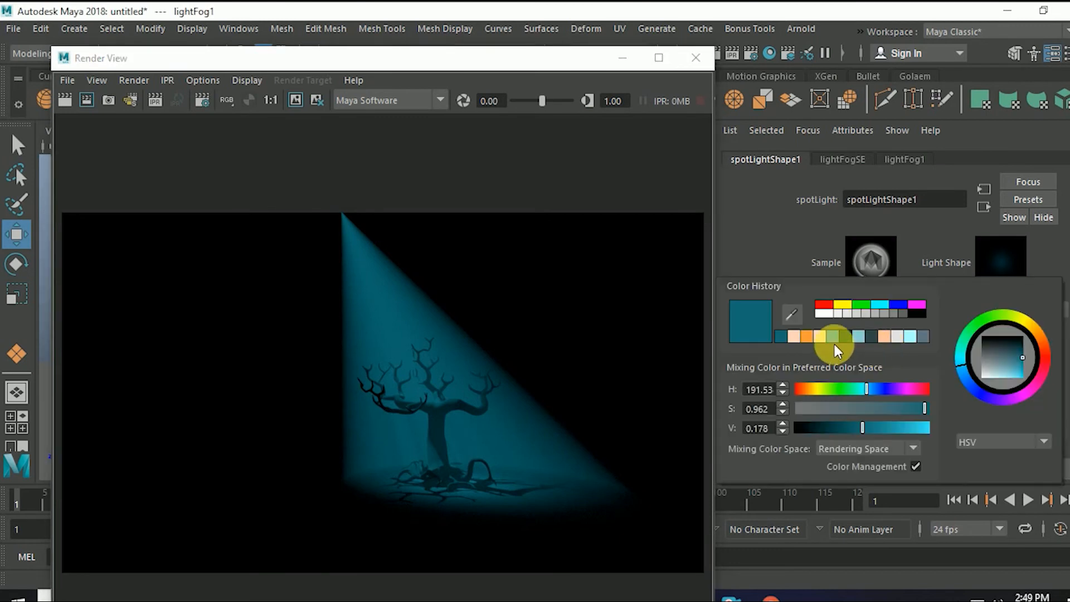
pyautogui.moveTo(872, 427); pyautogui.dragTo(906, 428)
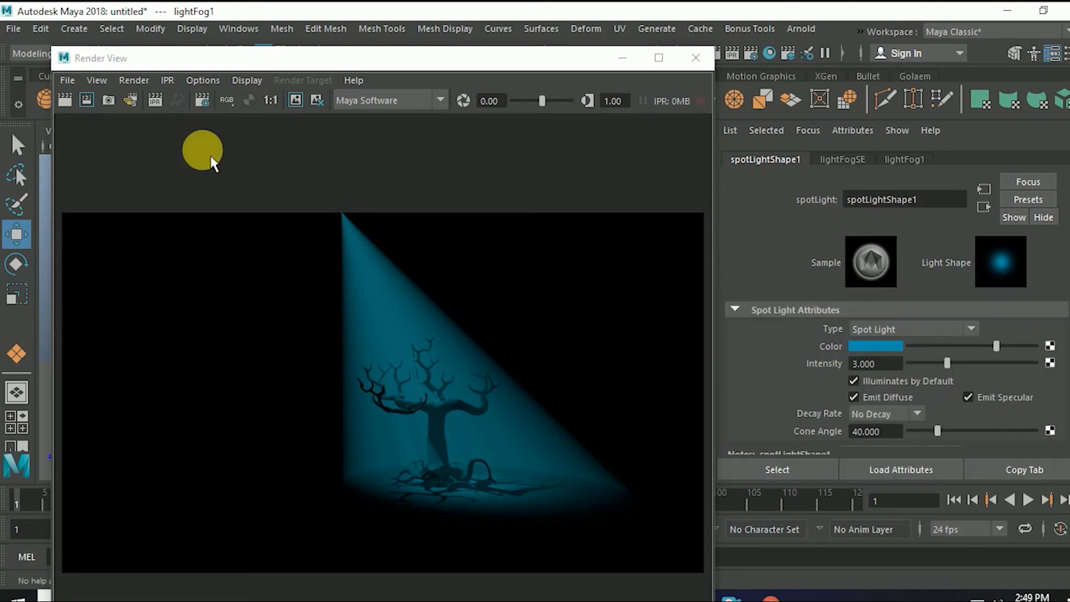
pyautogui.click(65, 101)
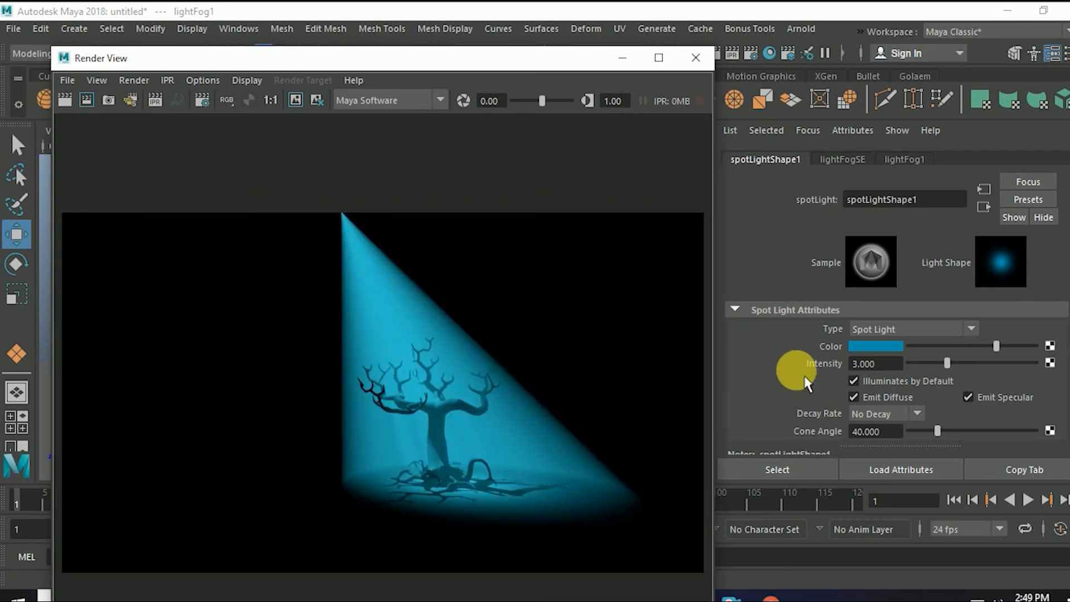
pyautogui.scroll(4, 407, 452)
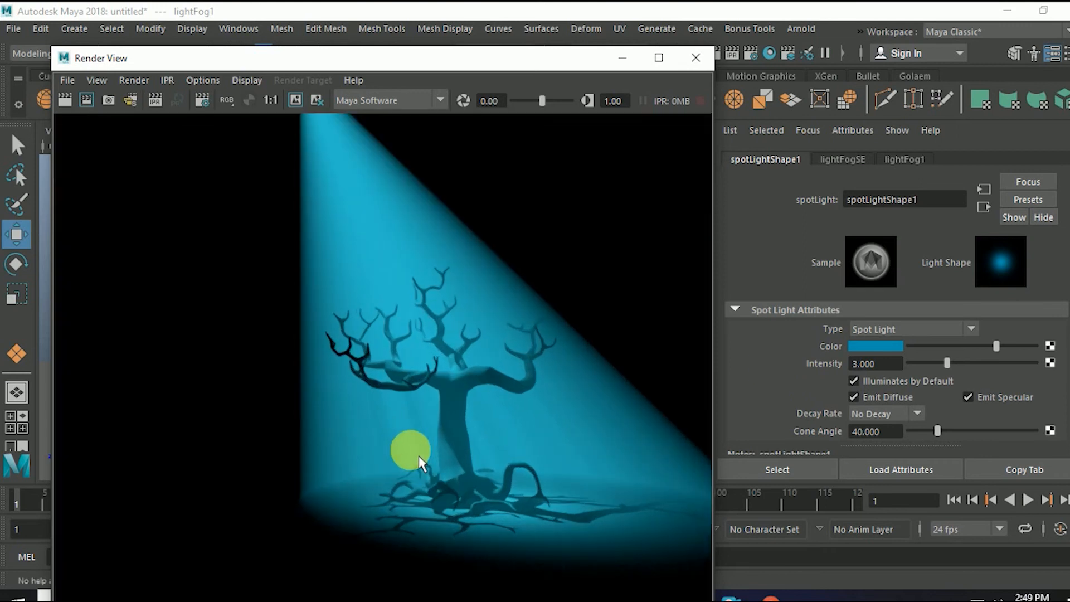
pyautogui.scroll(1, 434, 458)
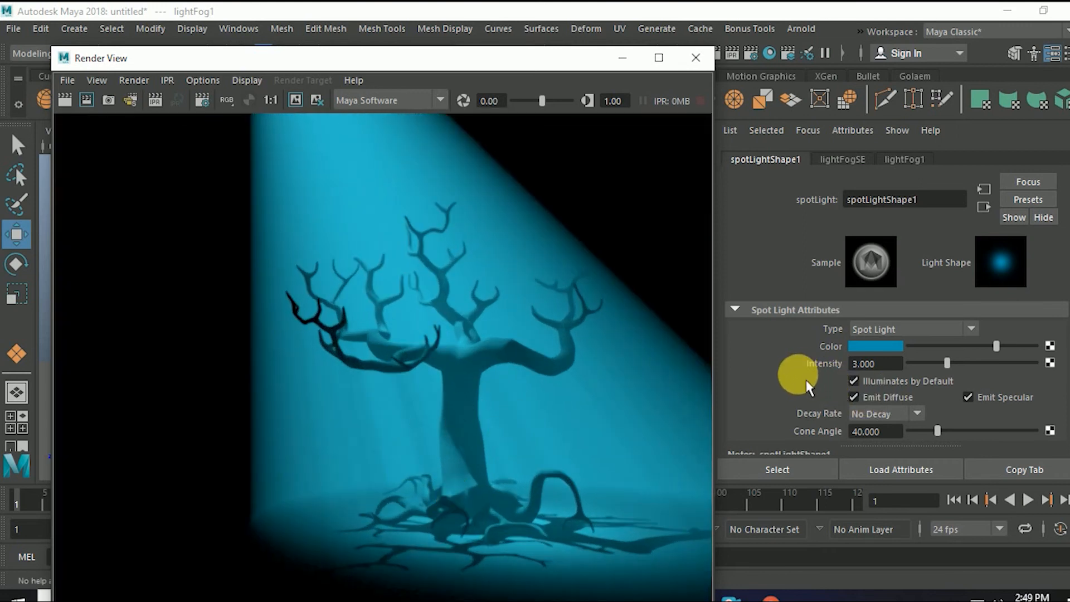
# Examine the spotlight's fog spread and intensity, barn doors, decay regions, and depth map shadow settings through the fog shadow attributes.
pyautogui.scroll(-1, 809, 384)
pyautogui.scroll(-1, 807, 385)
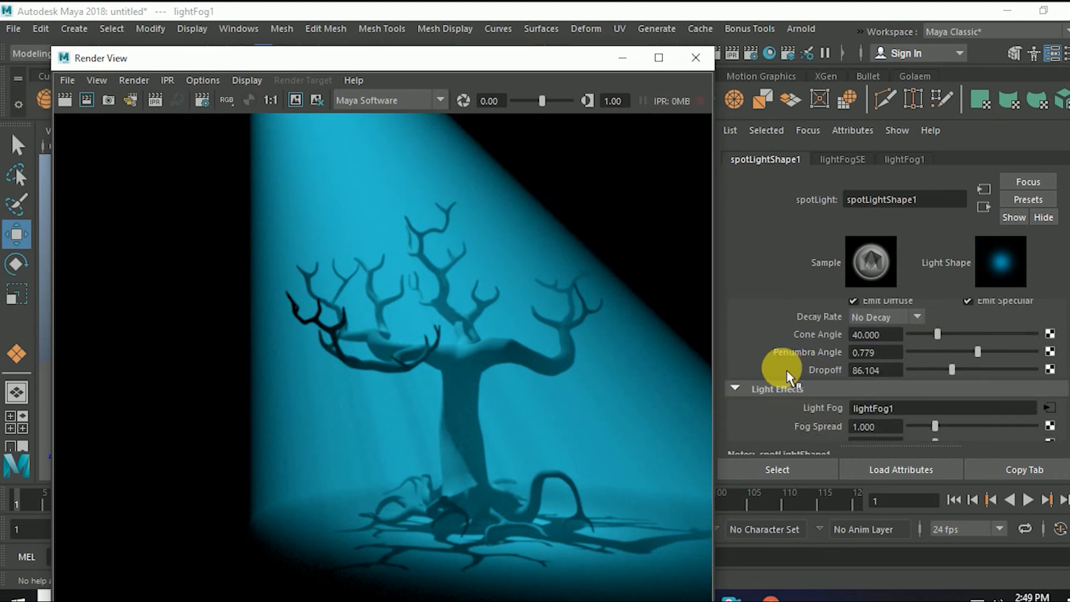
pyautogui.scroll(-1, 790, 370)
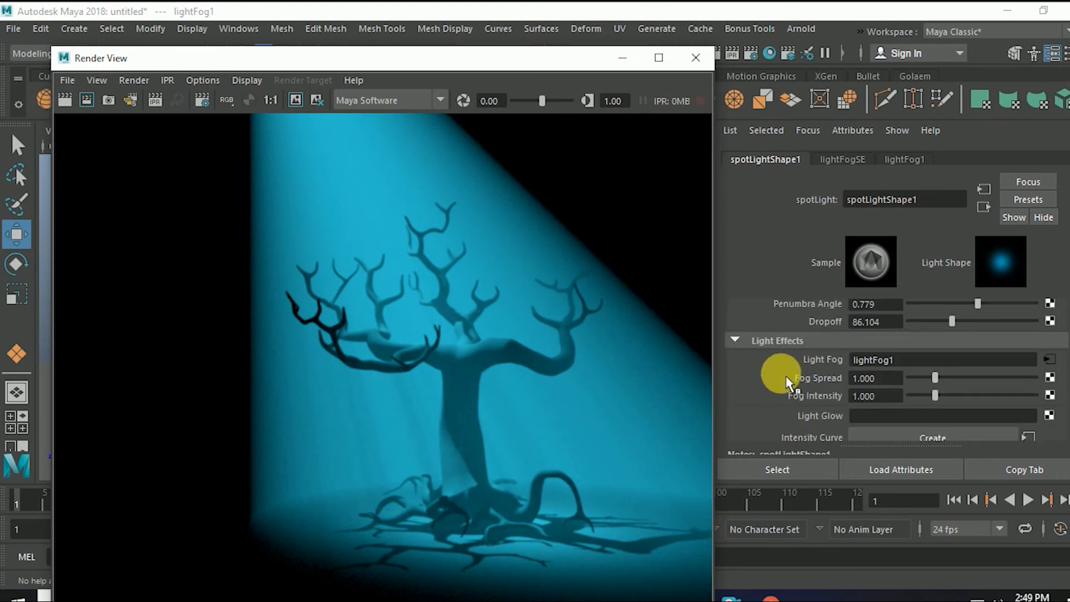
pyautogui.scroll(-1, 797, 379)
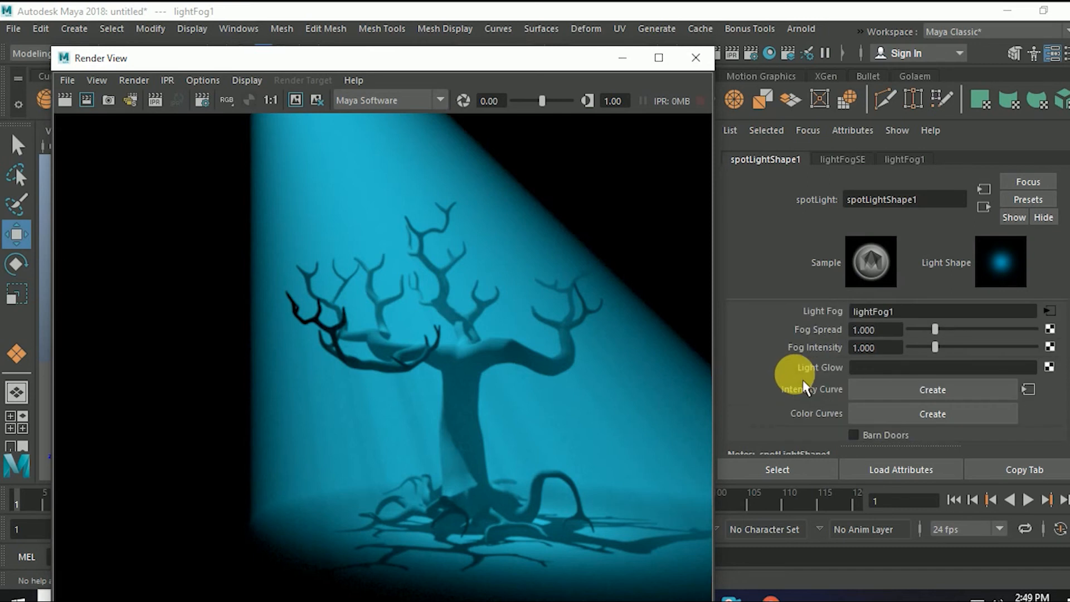
pyautogui.scroll(1, 798, 371)
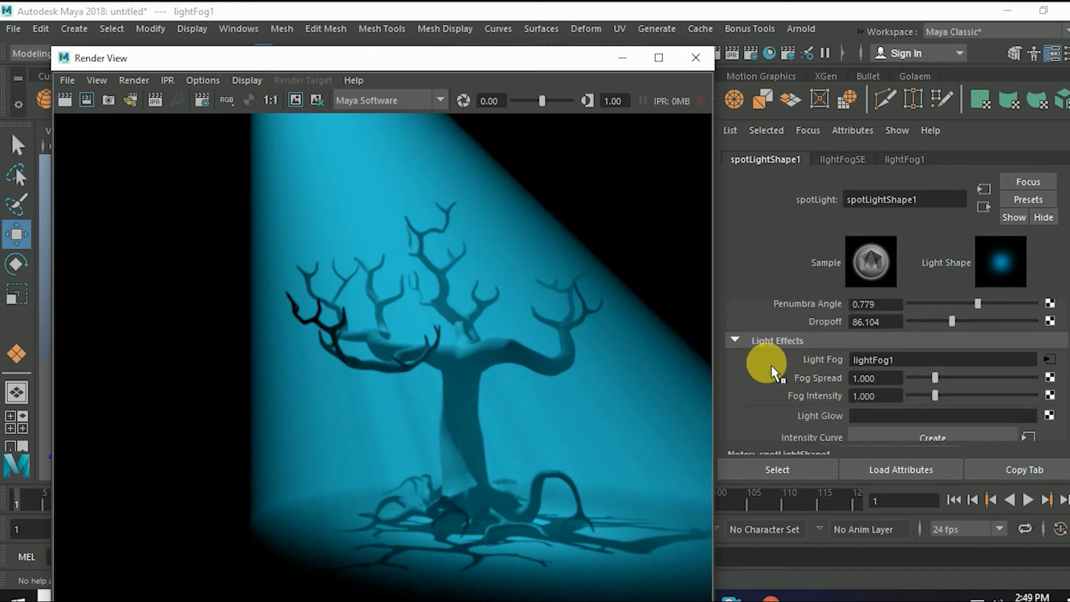
pyautogui.scroll(-1, 772, 372)
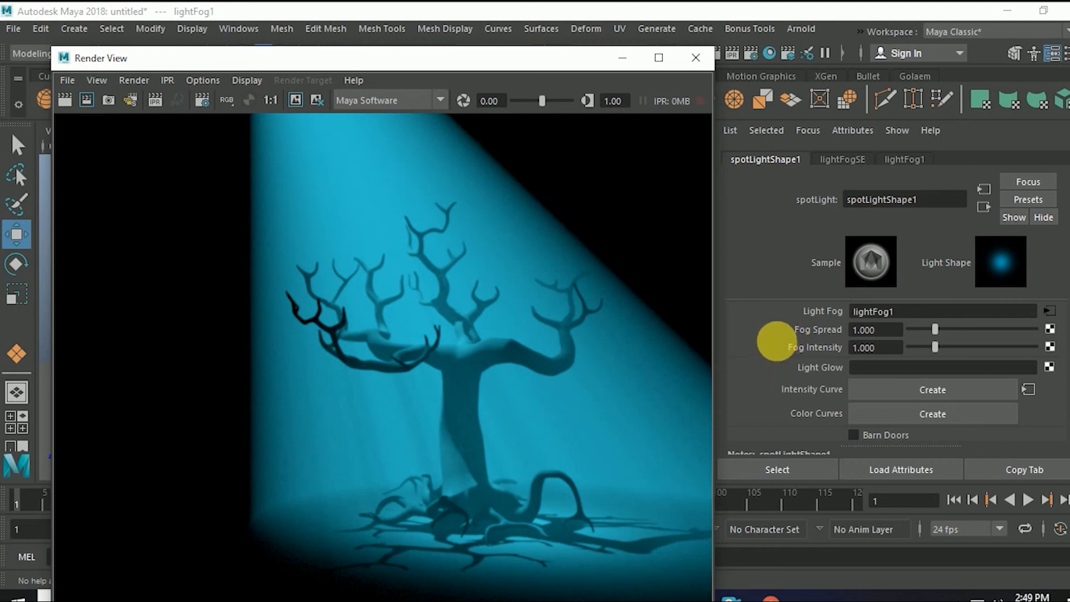
pyautogui.scroll(-2, 783, 356)
pyautogui.scroll(-1, 784, 360)
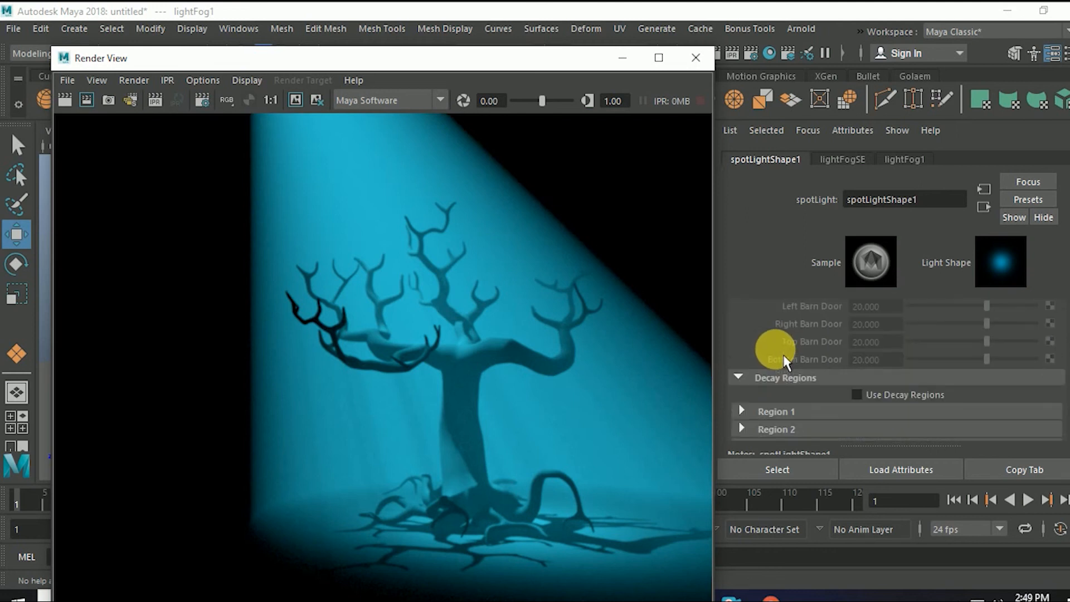
pyautogui.scroll(-4, 784, 360)
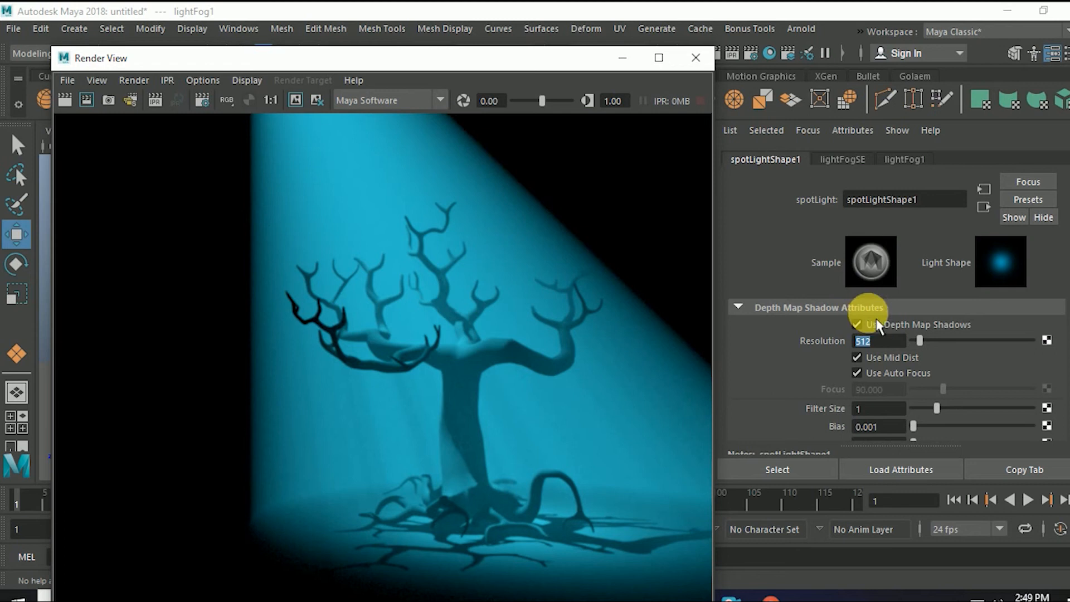
pyautogui.scroll(-3, 774, 393)
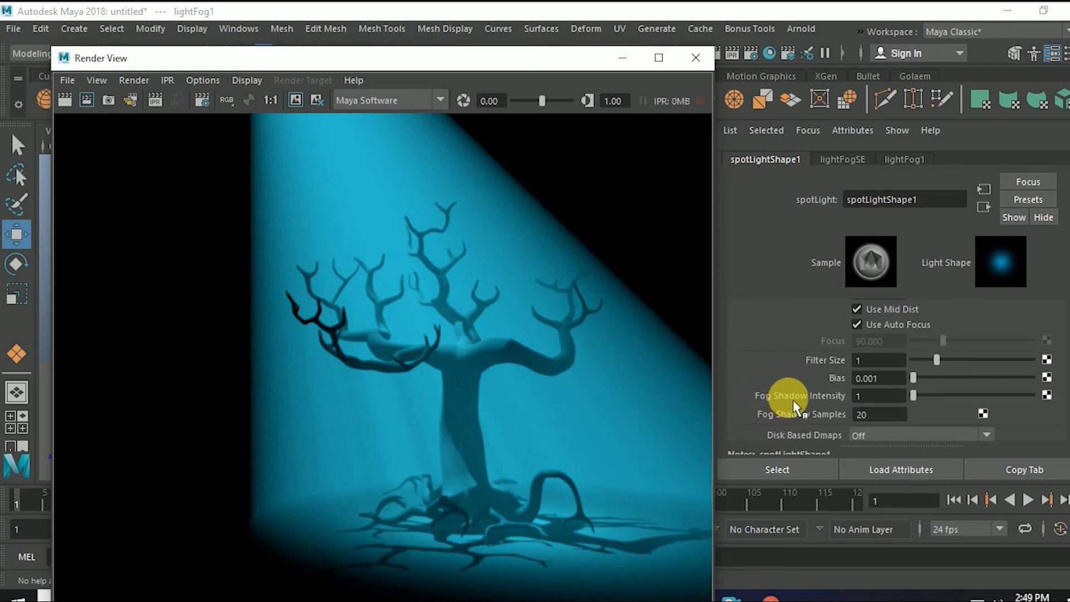
# Set the spotlight's fog shadow intensity to 5, re-render the tree, and inspect the shadow streaks in the fog.
pyautogui.click(890, 403)
pyautogui.write('5')
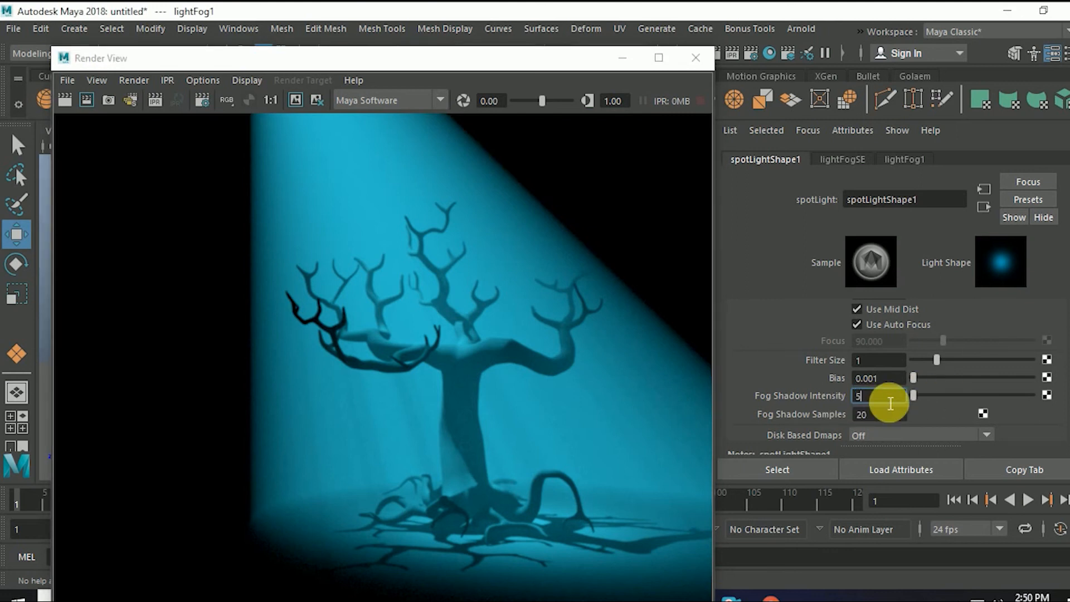
pyautogui.press('Return')
pyautogui.click(45, 100)
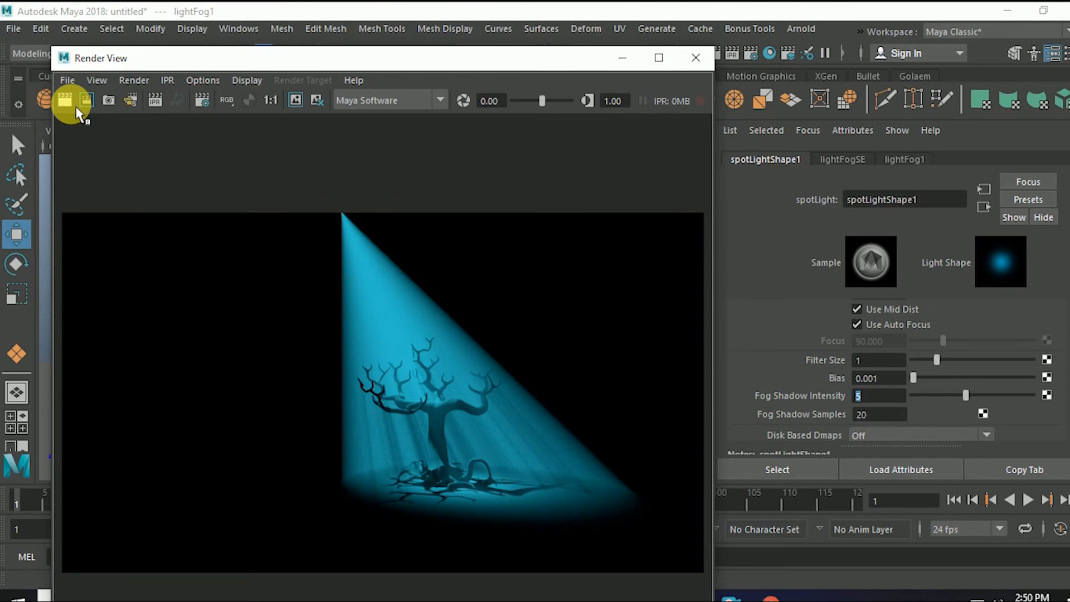
pyautogui.scroll(5, 476, 435)
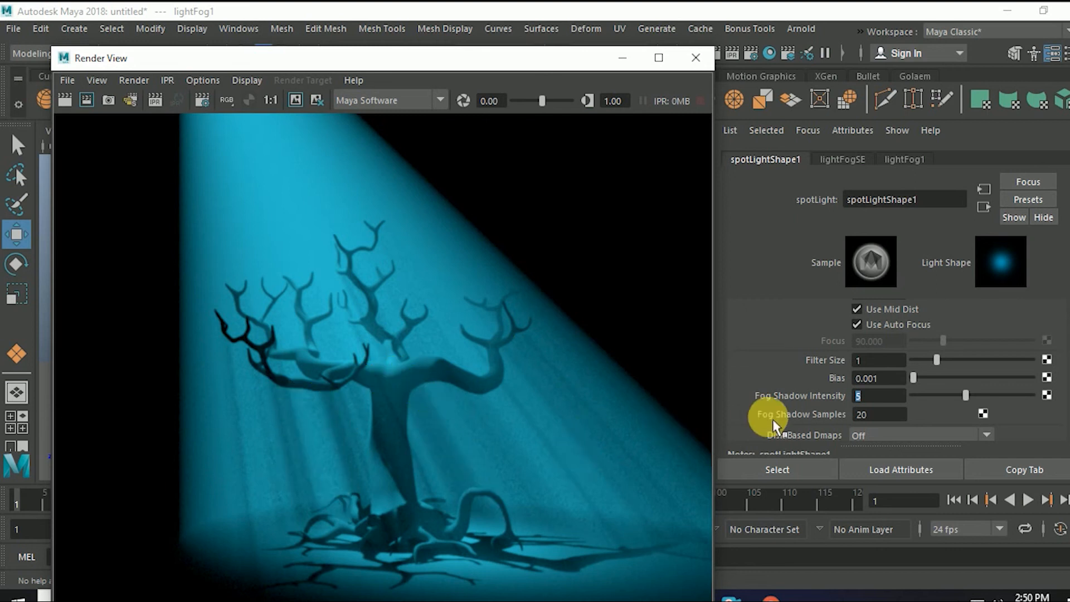
pyautogui.scroll(3, 828, 352)
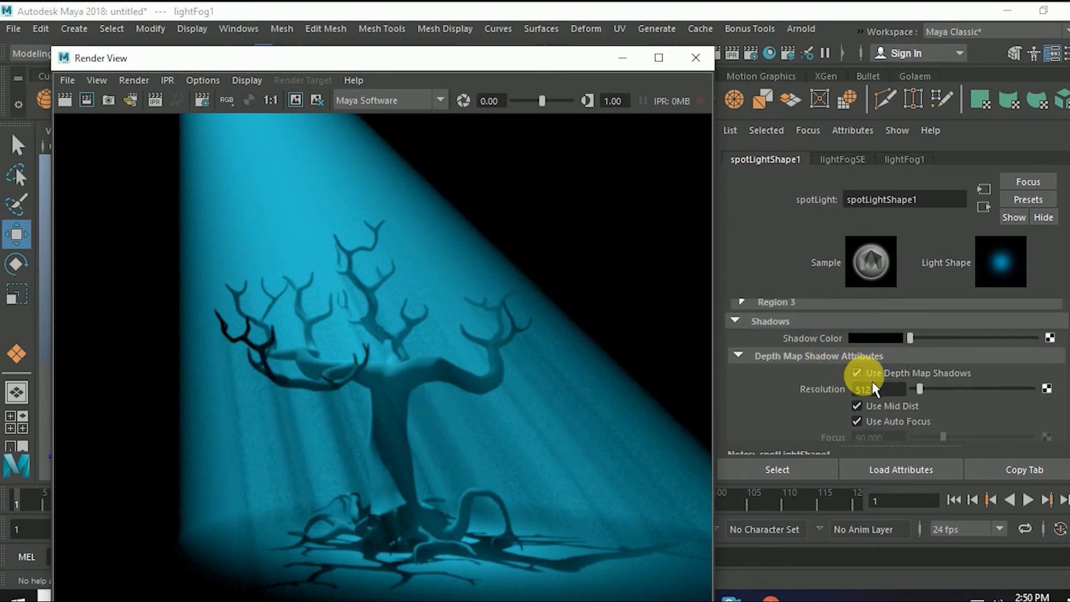
pyautogui.scroll(-4, 808, 391)
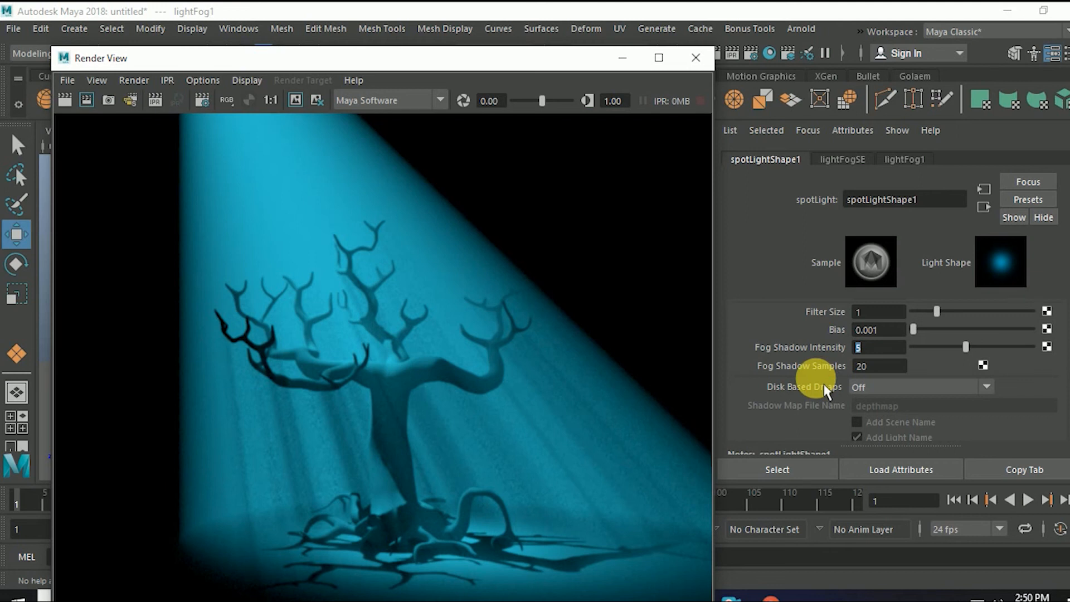
# Try a fog shadow intensity of 8 on the spotlight, re-render the tree, and inspect the beam.
pyautogui.click(858, 350)
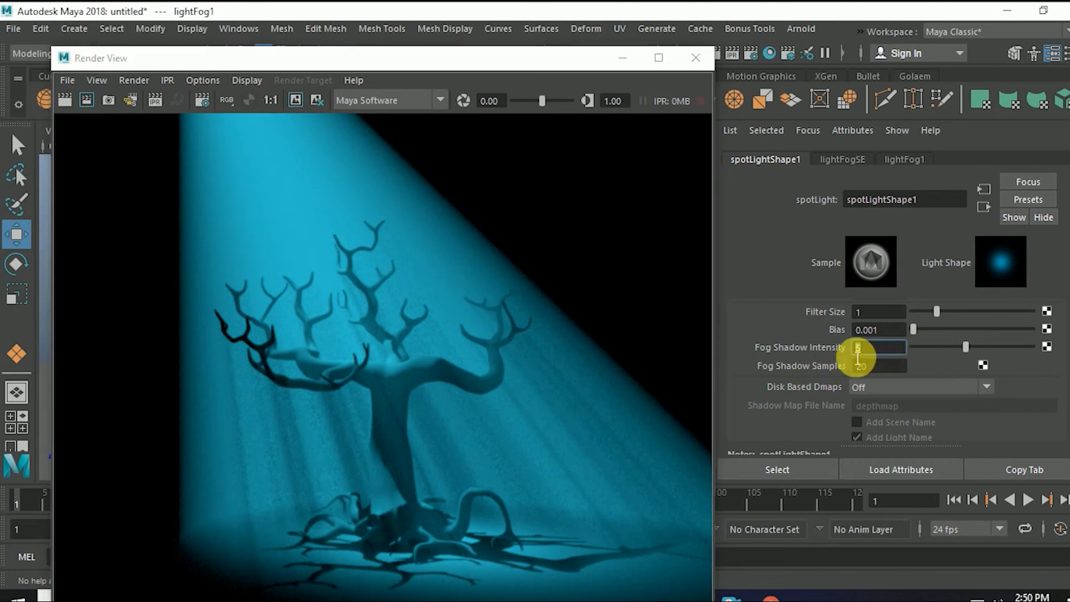
pyautogui.write('8')
pyautogui.press('Return')
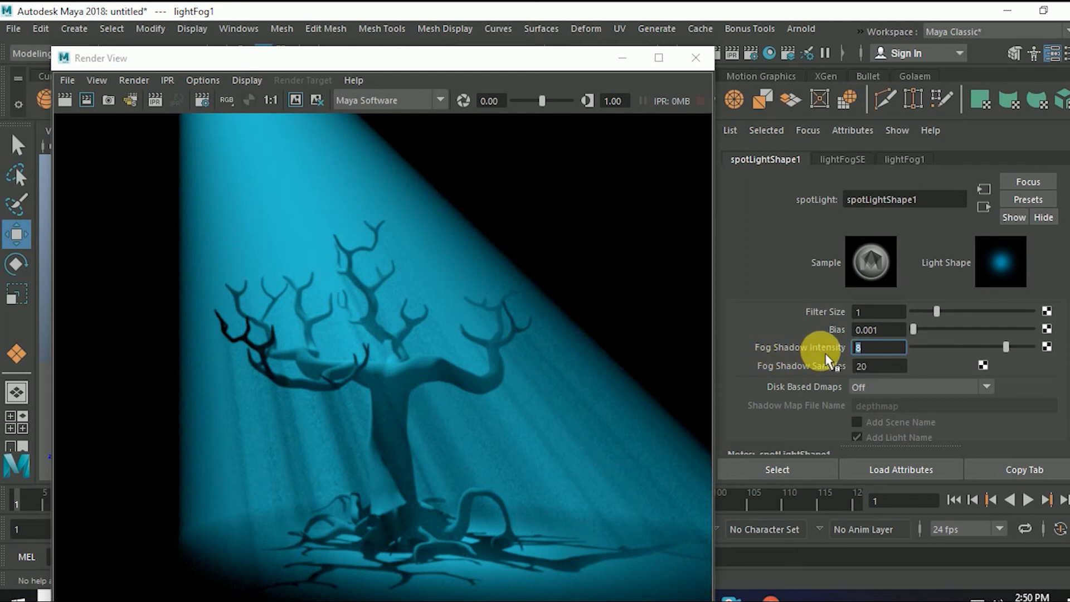
pyautogui.click(64, 101)
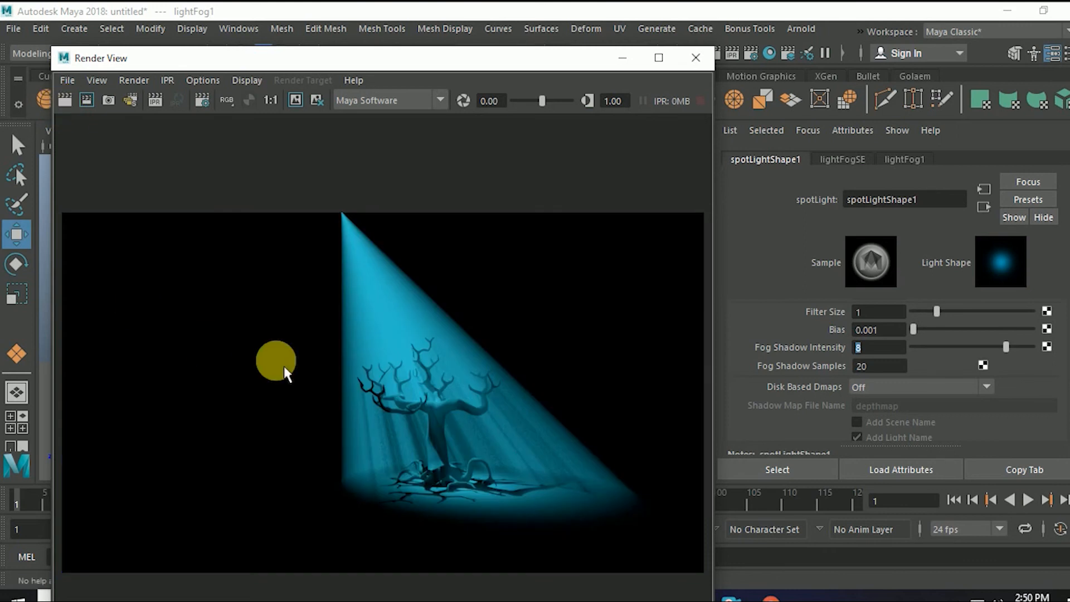
pyautogui.scroll(5, 472, 488)
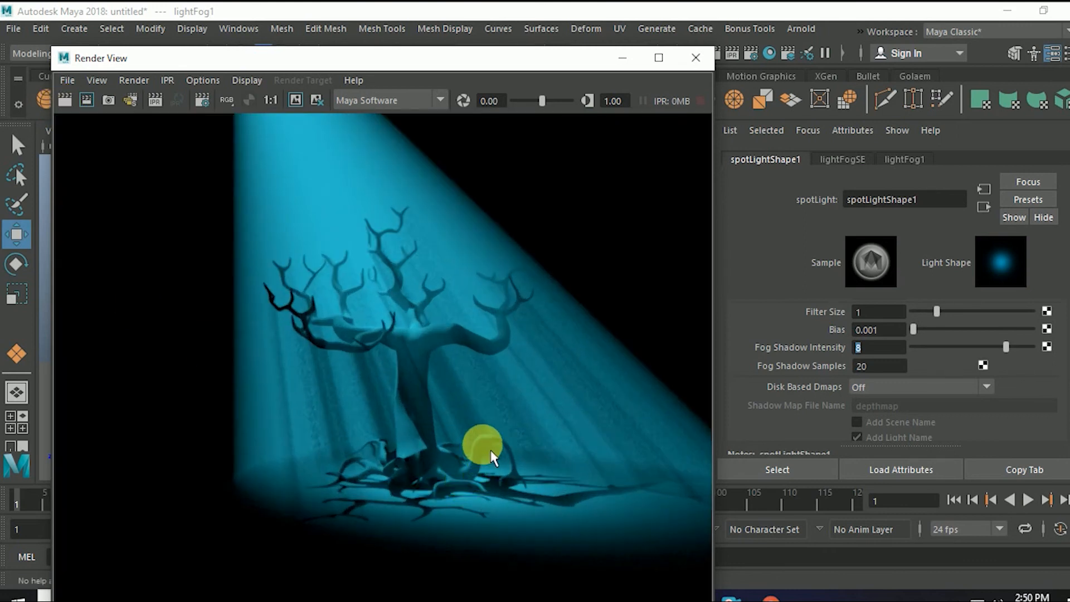
pyautogui.scroll(-5, 493, 474)
pyautogui.scroll(1, 515, 453)
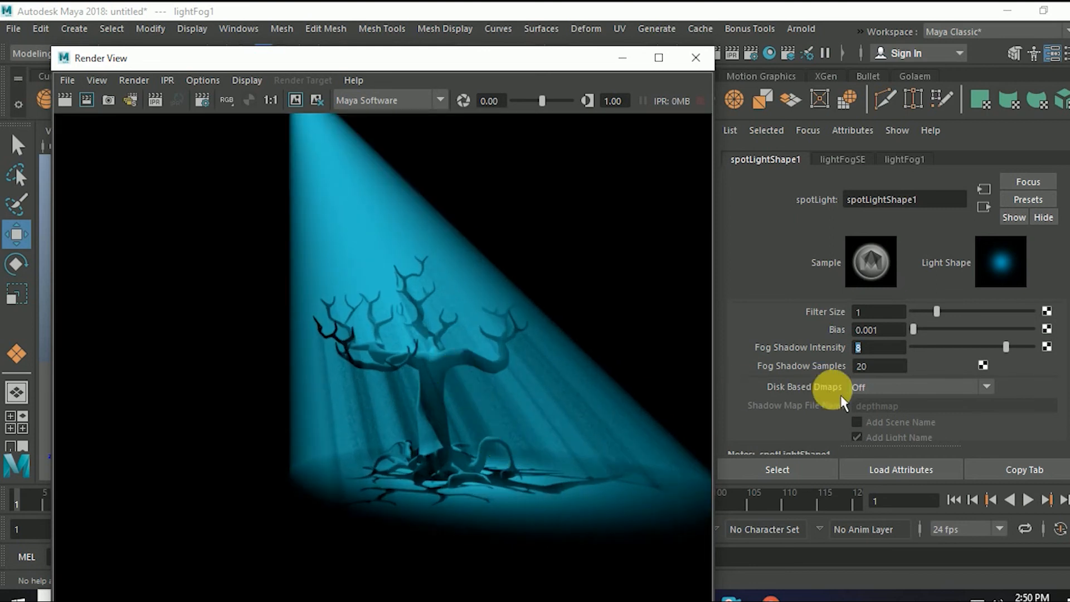
# Return the spotlight's fog shadow intensity to 5, re-render the tree, and inspect the foggy beam's grain up close.
pyautogui.click(862, 347)
pyautogui.write('5')
pyautogui.press('Return')
pyautogui.click(65, 101)
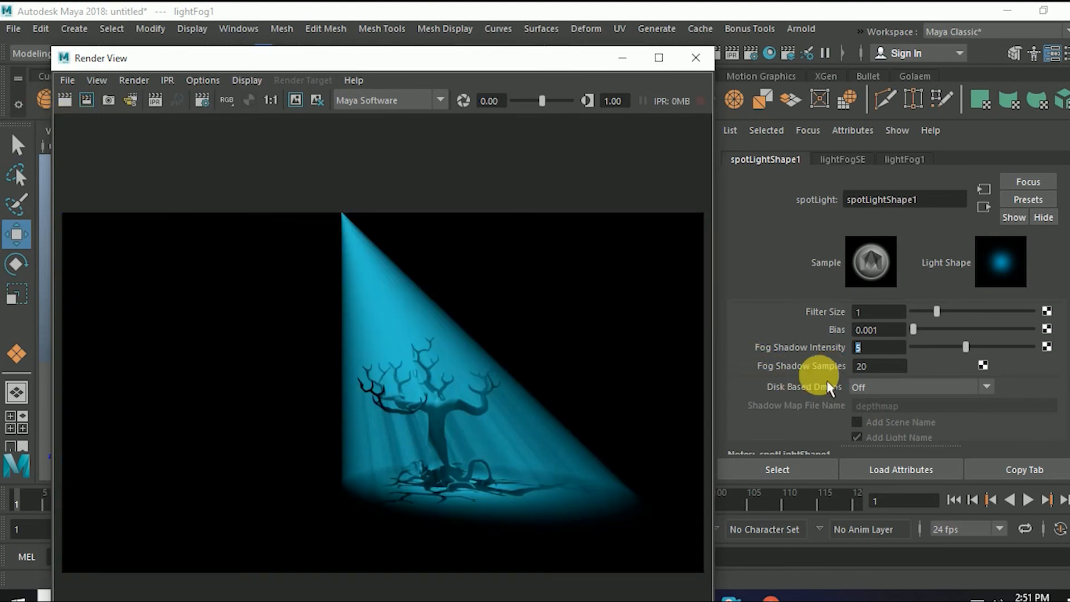
pyautogui.scroll(3, 605, 479)
pyautogui.scroll(3, 549, 439)
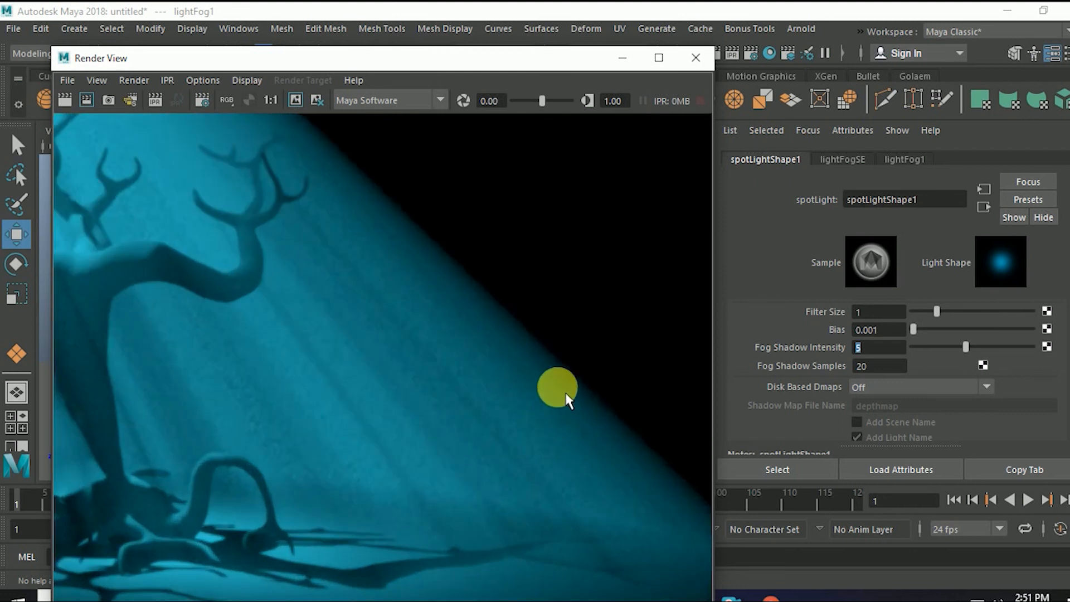
pyautogui.scroll(2, 564, 390)
# Set the spotlight's fog shadow samples to 50, re-render the tree, and inspect the smoothness of the beam.
pyautogui.click(880, 365)
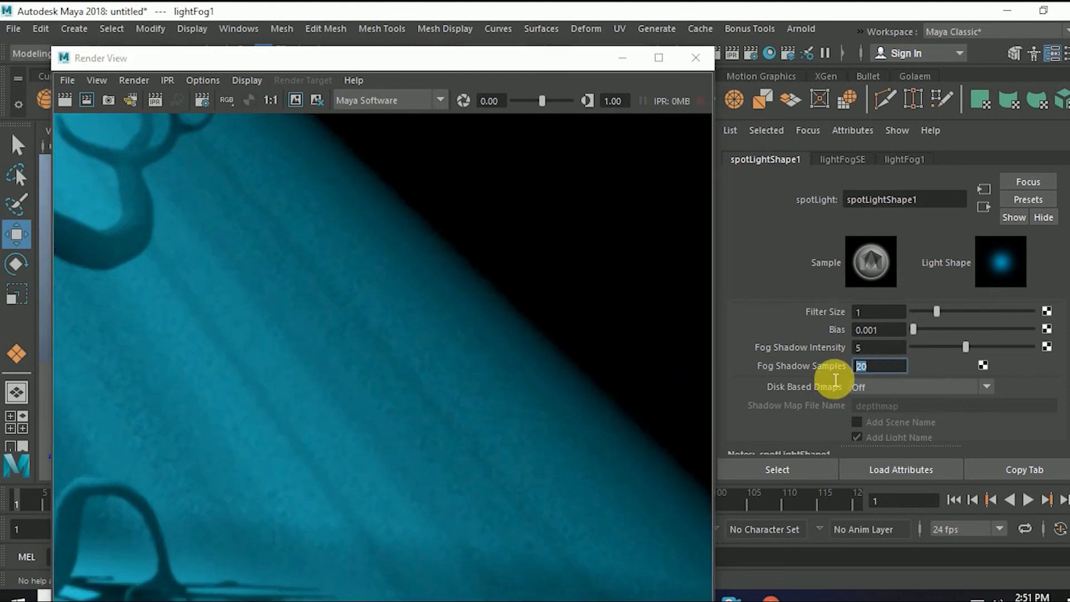
pyautogui.write('50')
pyautogui.press('Return')
pyautogui.click(65, 100)
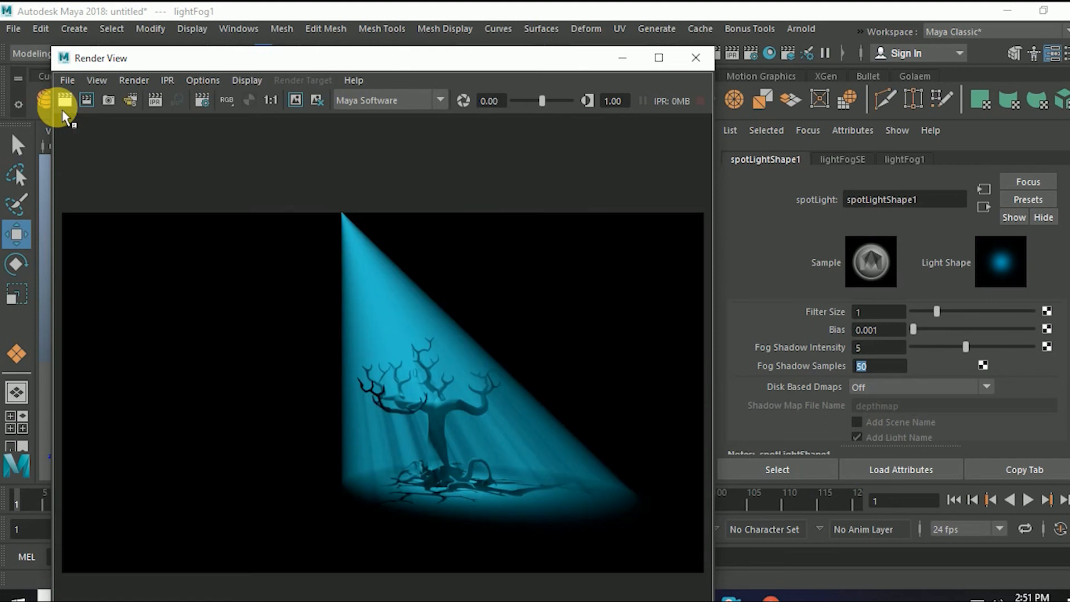
pyautogui.scroll(3, 492, 460)
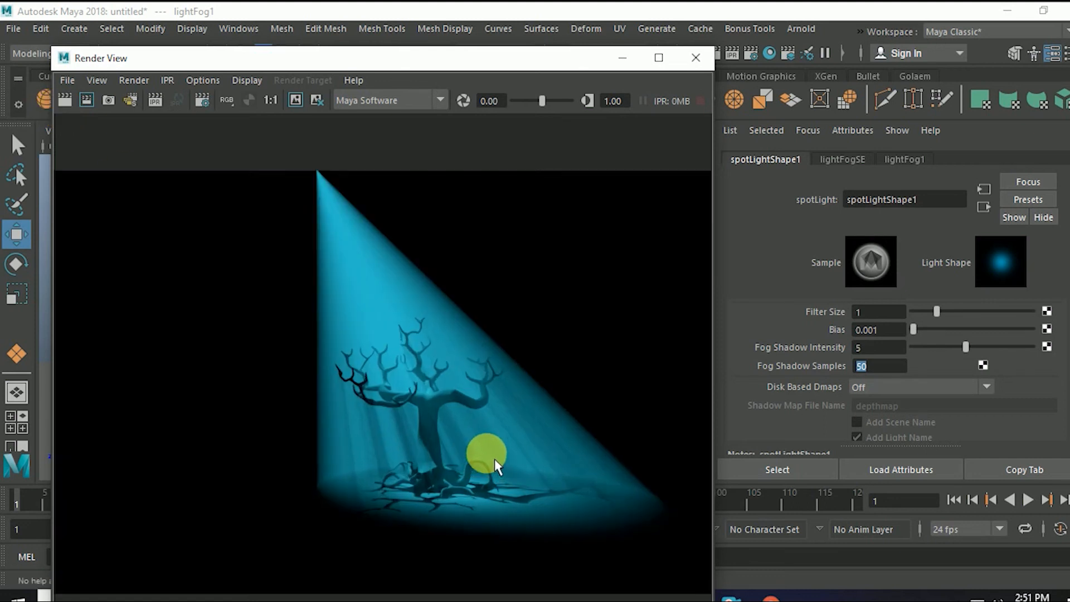
pyautogui.scroll(2, 495, 464)
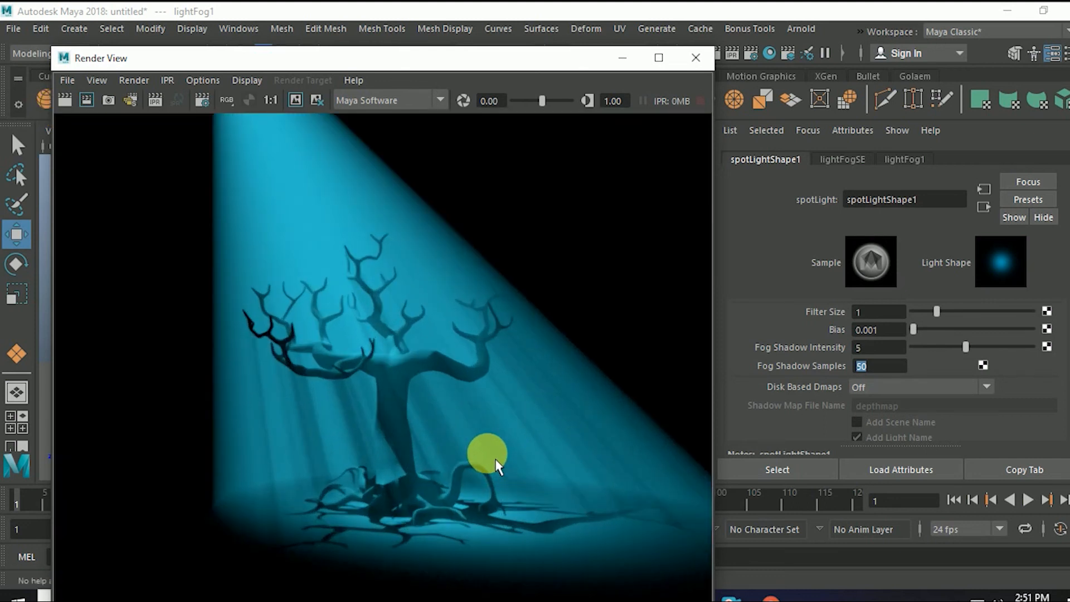
pyautogui.scroll(2, 501, 446)
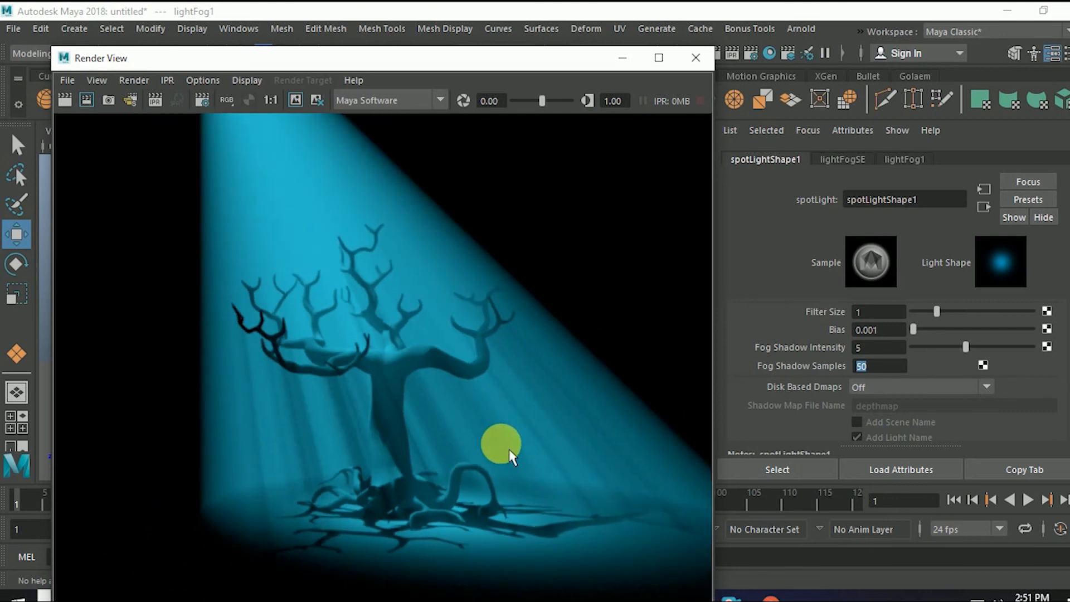
# Set the spotlight's intensity to 2, re-render the tree, and inspect the beam.
pyautogui.scroll(10, 1054, 371)
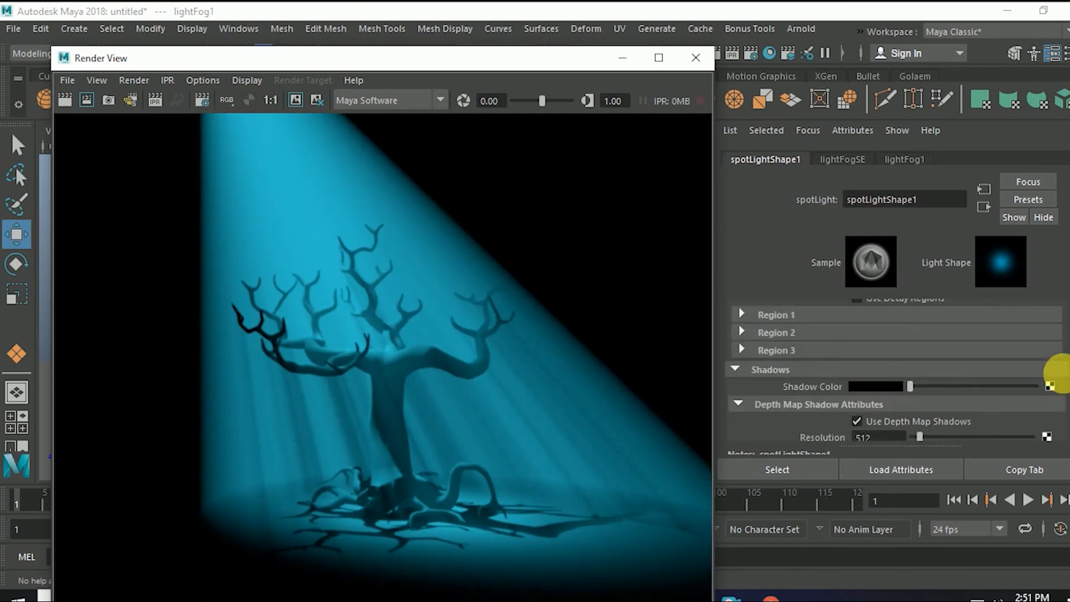
pyautogui.scroll(4, 1058, 372)
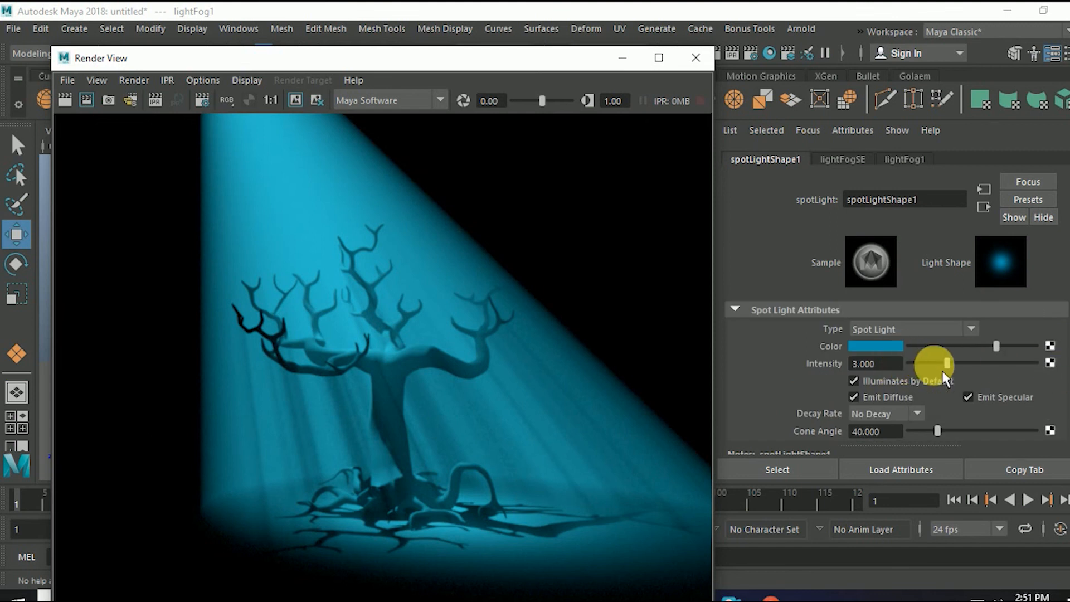
pyautogui.moveTo(890, 369); pyautogui.dragTo(849, 382)
pyautogui.write('2')
pyautogui.press('Return')
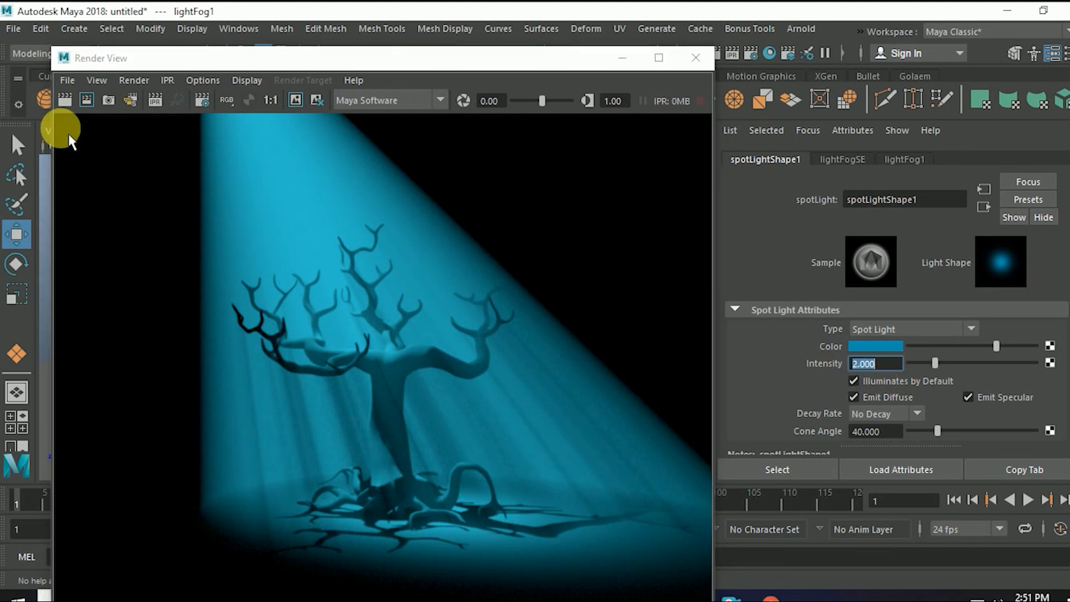
pyautogui.click(65, 100)
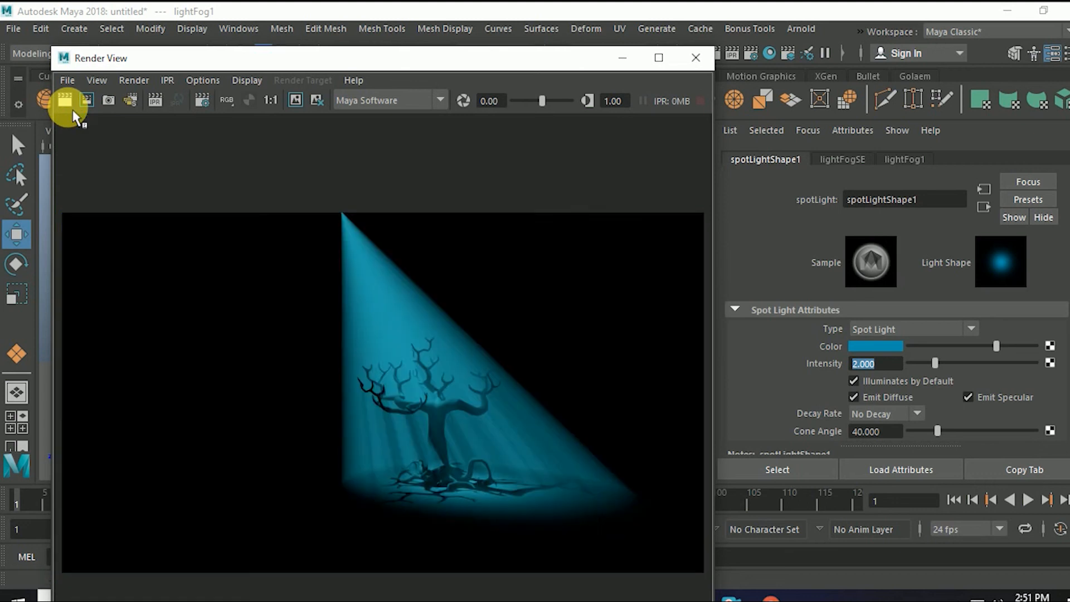
pyautogui.scroll(1, 448, 391)
pyautogui.scroll(2, 447, 393)
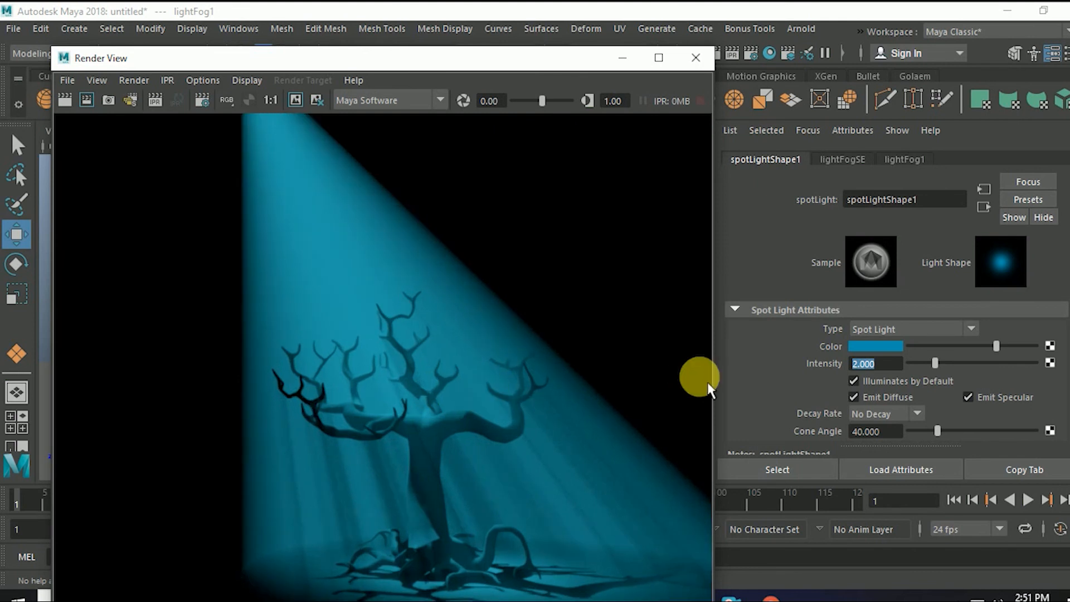
# Change the spotlight's color to white, re-render the tree, and inspect the foggy beam around it.
pyautogui.click(875, 346)
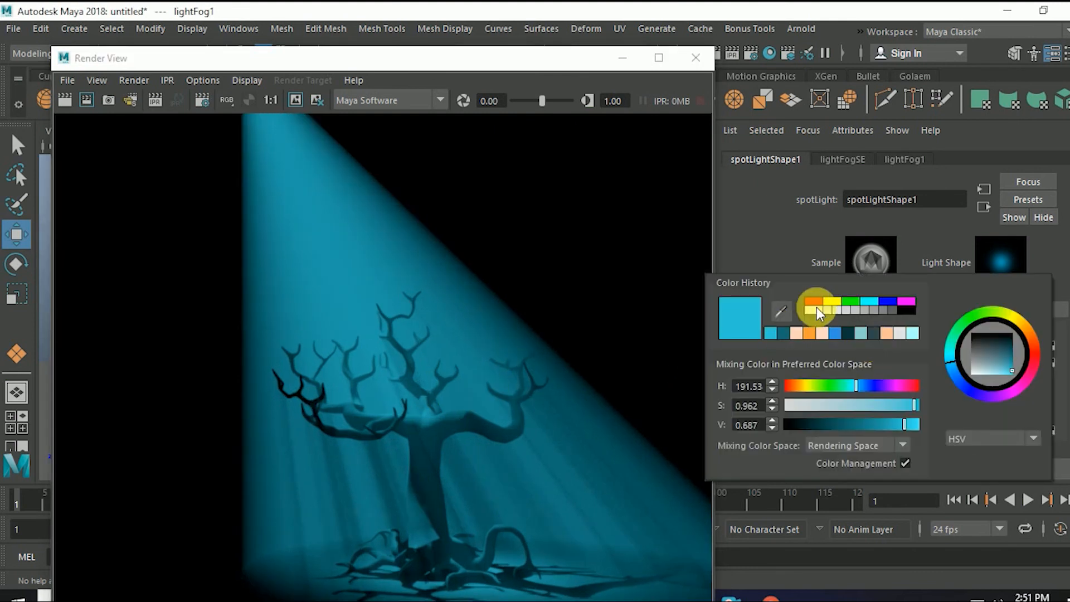
pyautogui.click(817, 310)
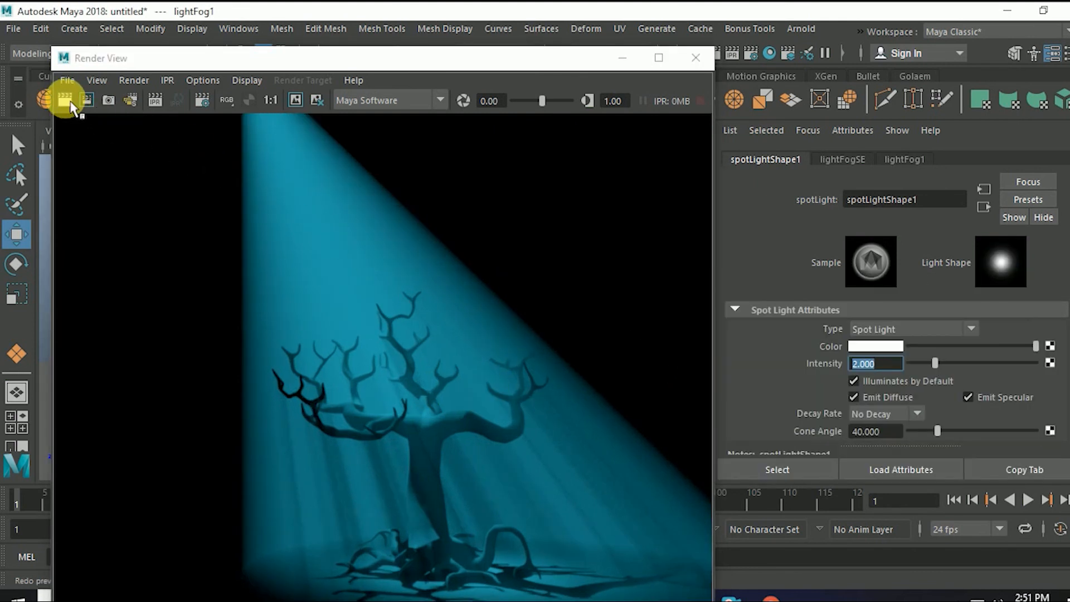
pyautogui.click(71, 102)
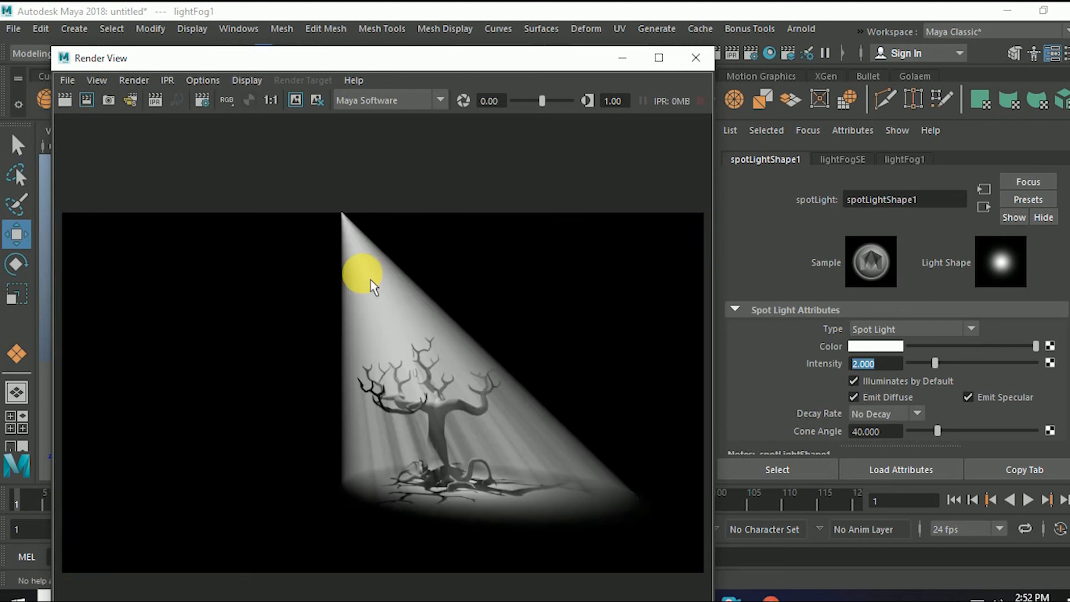
pyautogui.scroll(3, 491, 417)
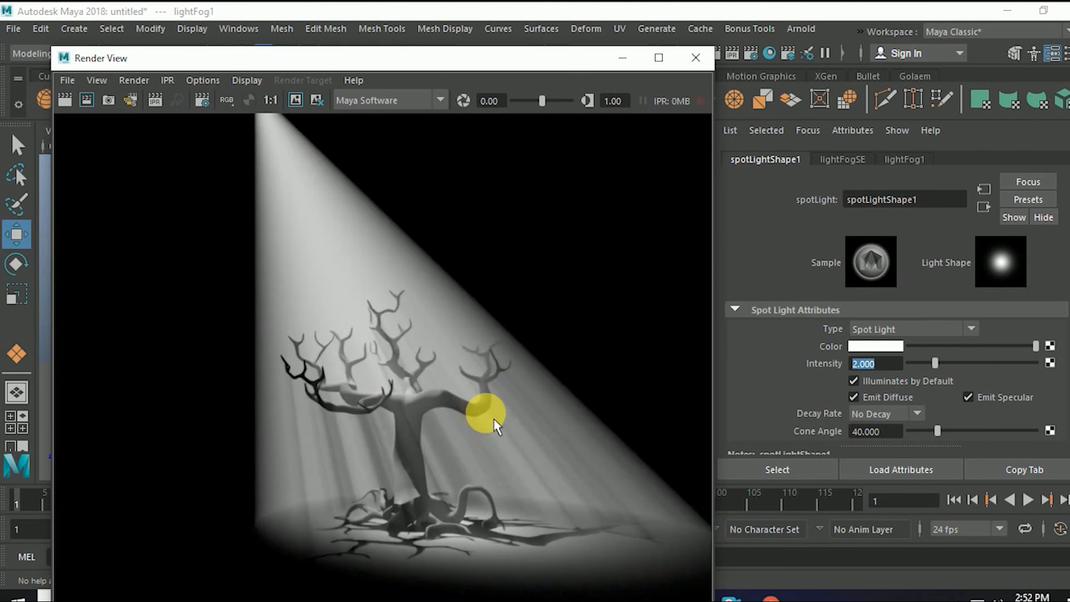
pyautogui.scroll(-2, 494, 421)
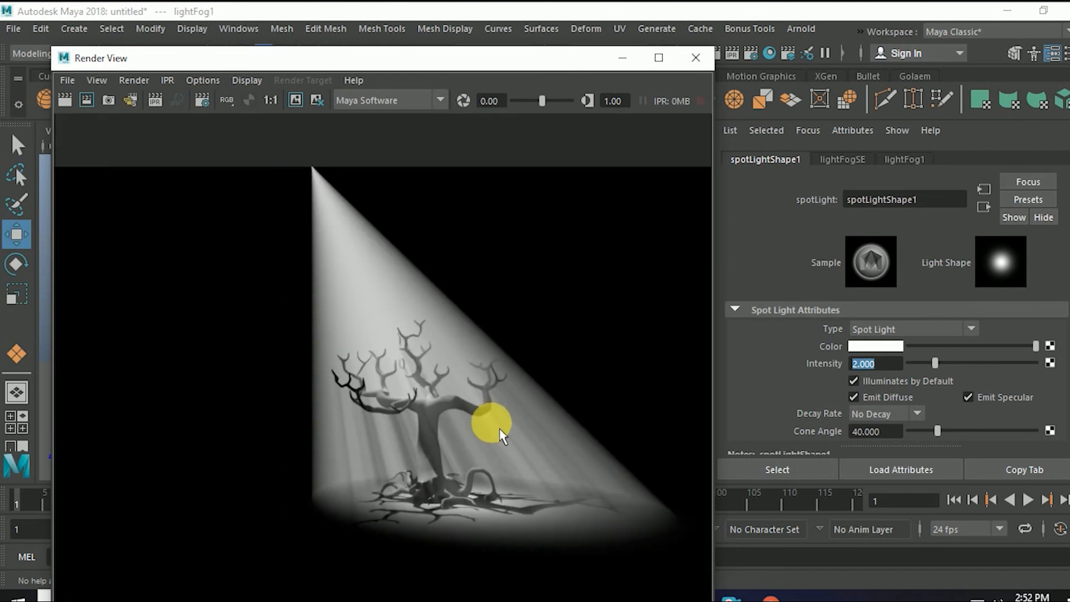
pyautogui.scroll(-3, 499, 425)
pyautogui.scroll(2, 500, 428)
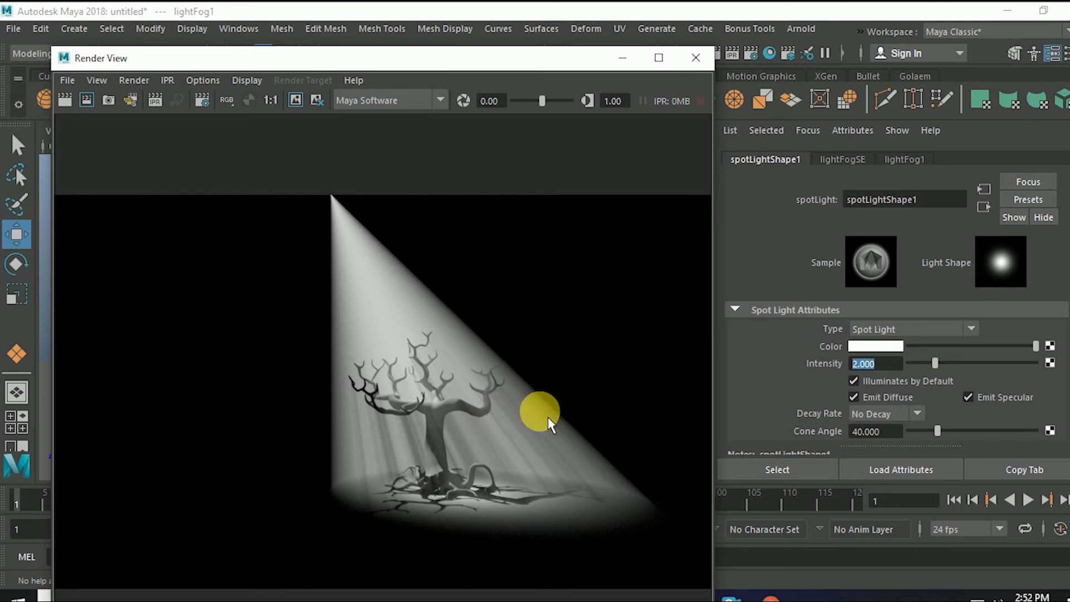
# Close the render window and create an environment fog in the Maya Software render settings' post-processing options.
pyautogui.click(695, 58)
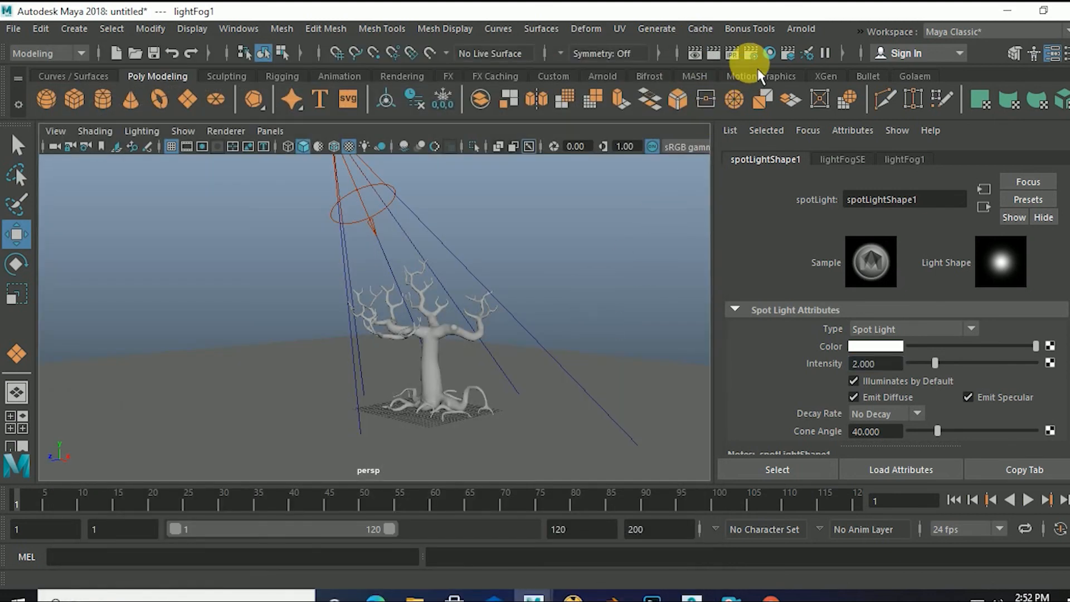
pyautogui.click(751, 53)
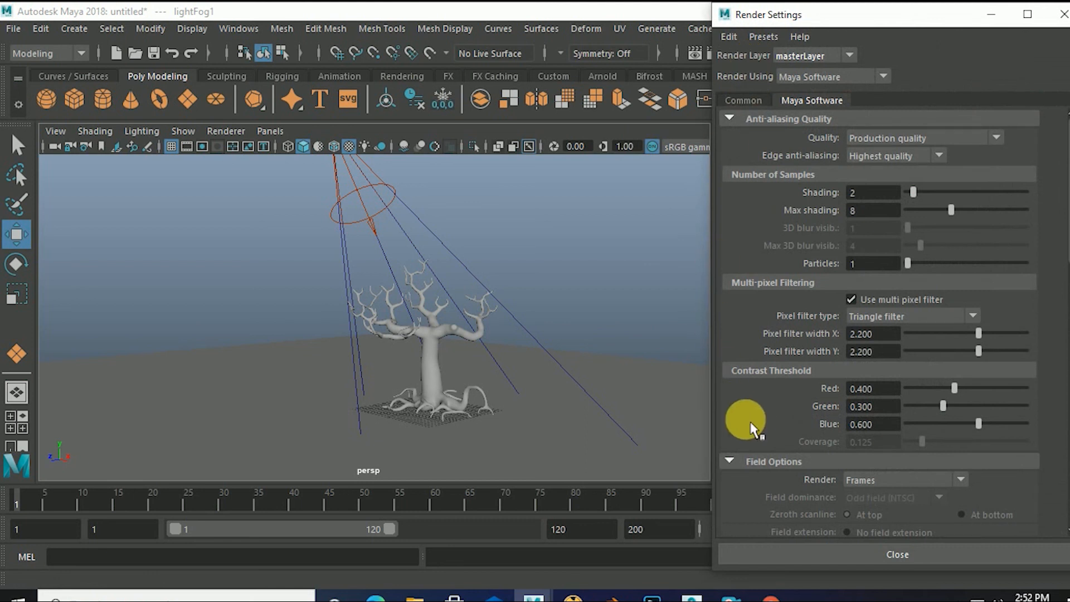
pyautogui.scroll(-5, 751, 429)
pyautogui.scroll(-8, 745, 417)
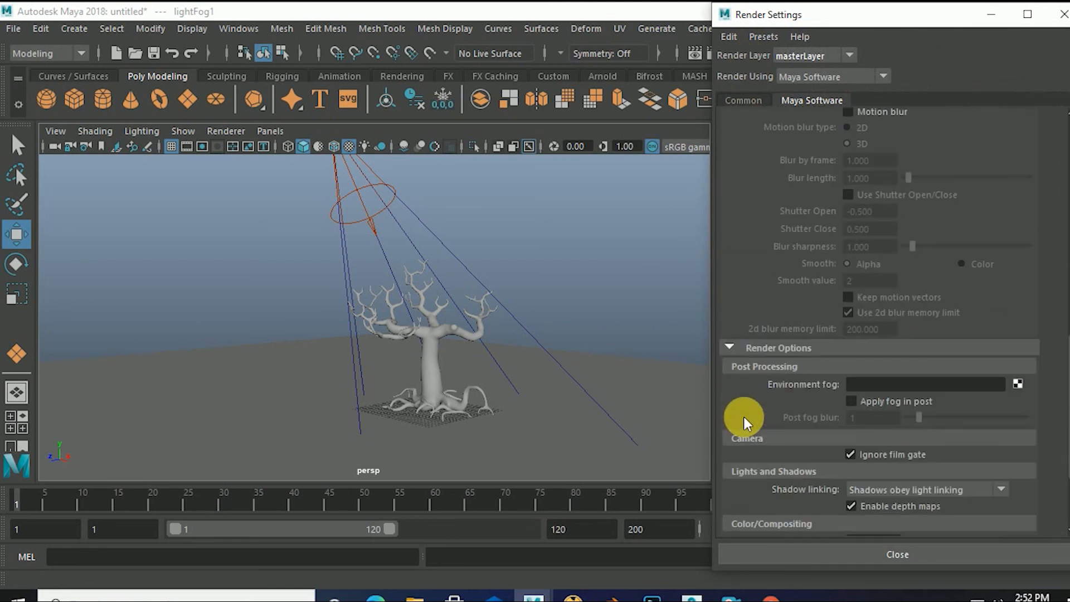
pyautogui.click(1018, 383)
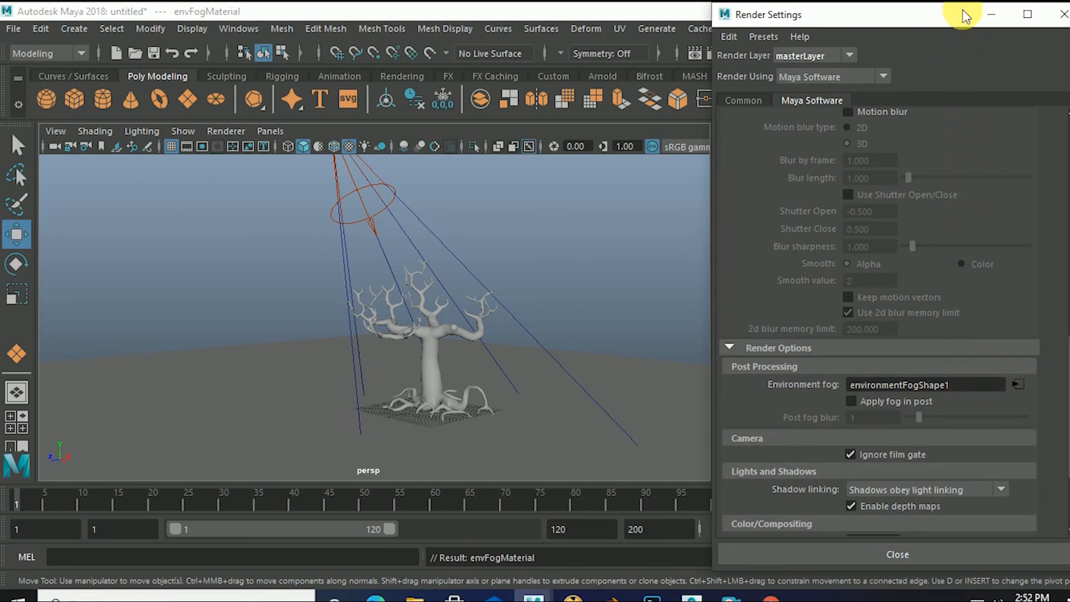
pyautogui.click(990, 14)
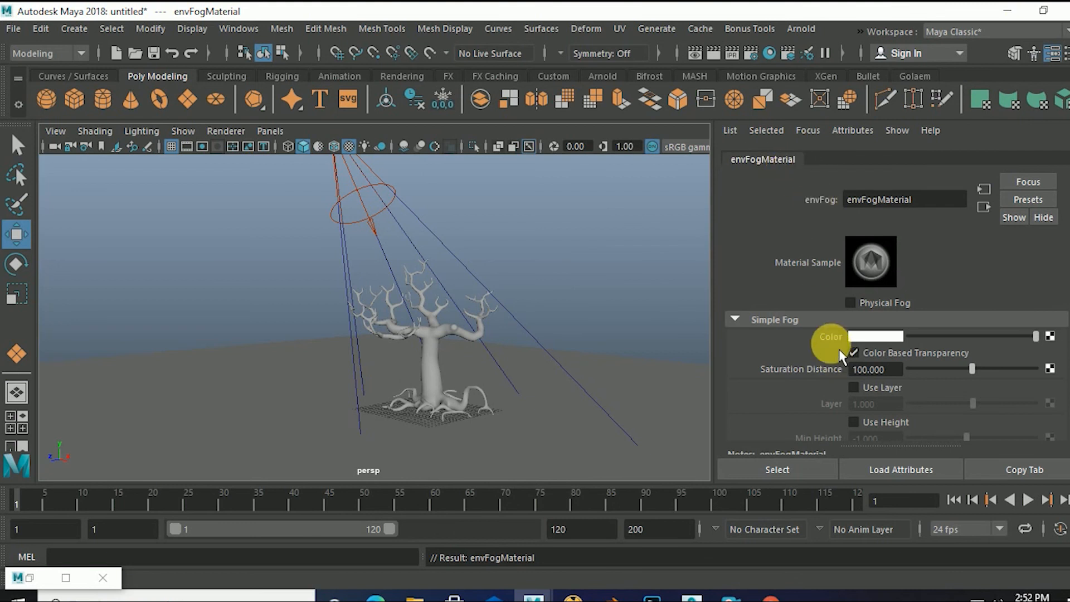
# Reframe the perspective view closer on the tree from a lower angle and display the resolution gate.
pyautogui.keyDown('alt'); pyautogui.moveTo(607, 354); pyautogui.dragTo(554, 399); pyautogui.keyUp('alt')
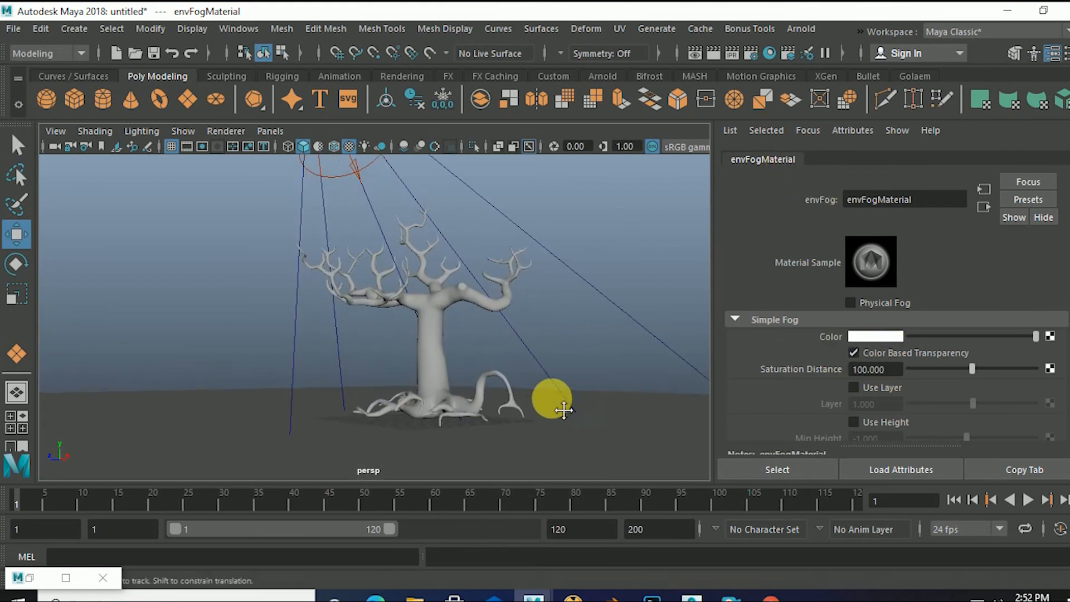
pyautogui.click(203, 147)
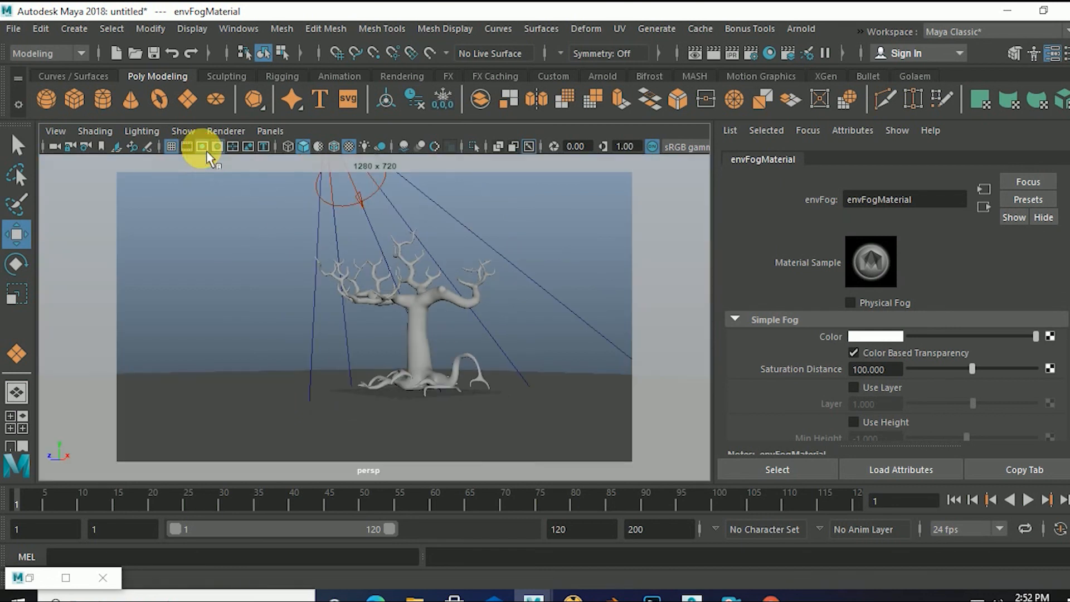
# Frame the tree closer from a slightly raised angle and render it with the environment fog.
pyautogui.keyDown('alt'); pyautogui.moveTo(521, 337); pyautogui.dragTo(499, 332); pyautogui.keyUp('alt')
pyautogui.keyDown('alt'); pyautogui.moveTo(488, 320); pyautogui.dragTo(486, 340, button='middle'); pyautogui.keyUp('alt')
pyautogui.keyDown('alt'); pyautogui.moveTo(487, 340); pyautogui.dragTo(517, 360, button='right'); pyautogui.keyUp('alt')
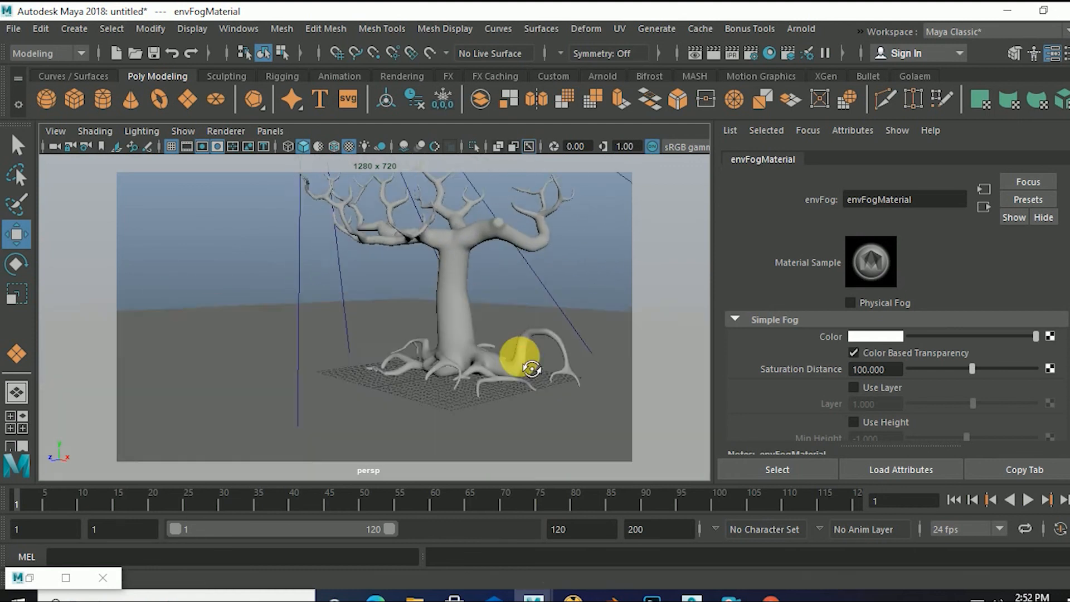
pyautogui.keyDown('alt'); pyautogui.moveTo(517, 360); pyautogui.dragTo(521, 318); pyautogui.keyUp('alt')
pyautogui.keyDown('alt'); pyautogui.moveTo(521, 318); pyautogui.dragTo(509, 352, button='middle'); pyautogui.keyUp('alt')
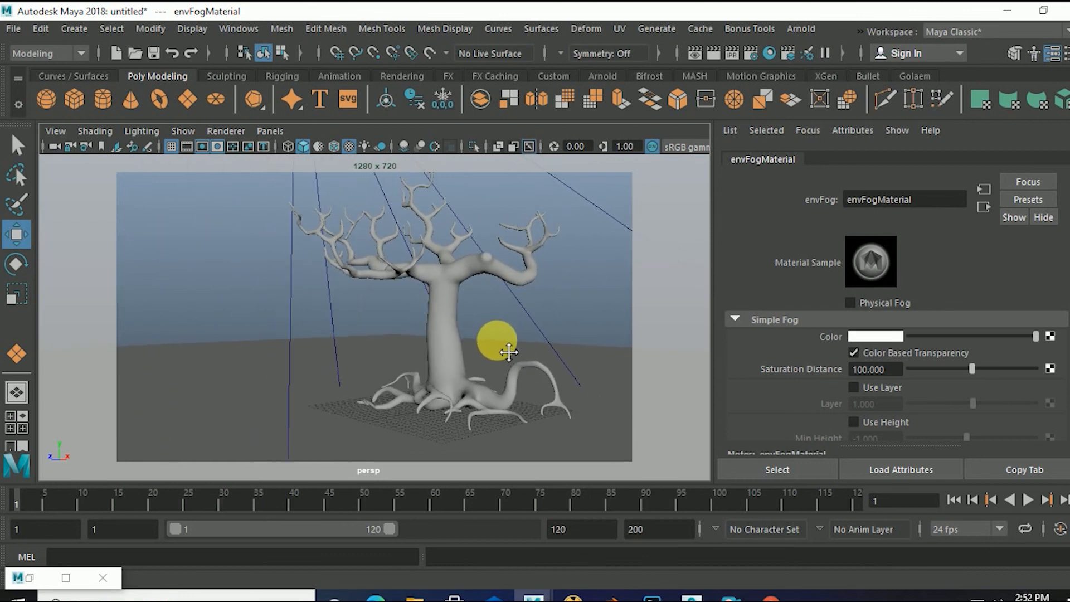
pyautogui.keyDown('alt'); pyautogui.moveTo(509, 353); pyautogui.dragTo(515, 357, button='right'); pyautogui.keyUp('alt')
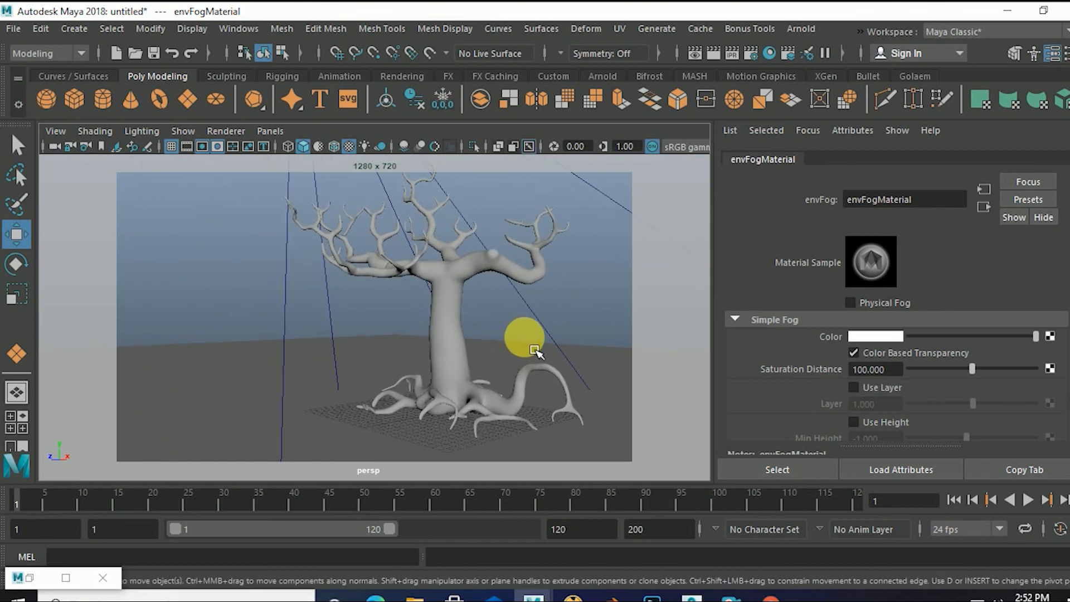
pyautogui.click(713, 53)
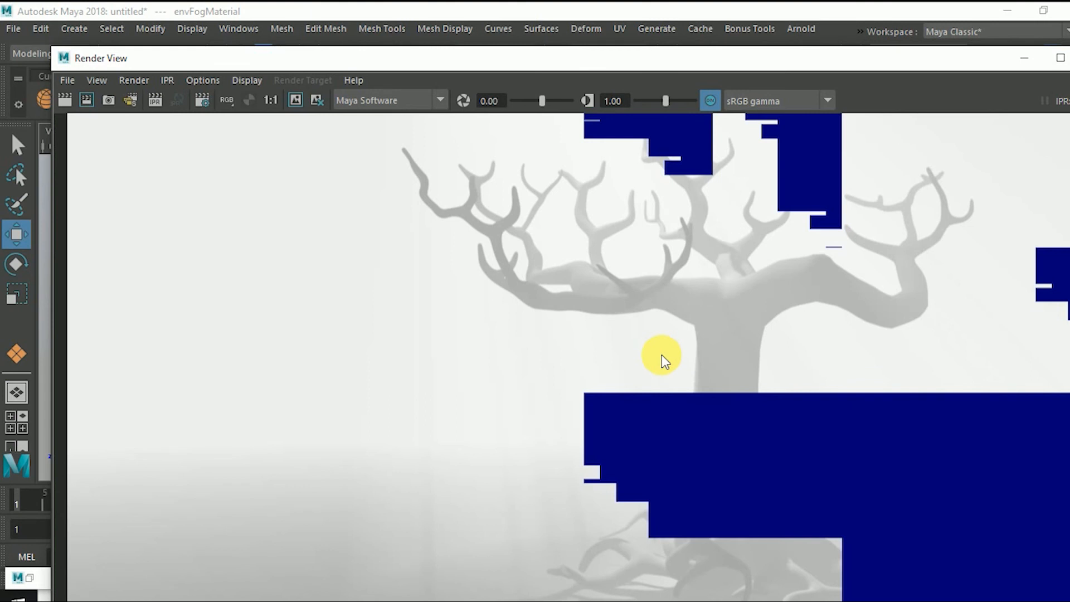
# Inspect the fogged tree render, then shrink the render window and place it beside the fog attributes.
pyautogui.scroll(-4, 669, 365)
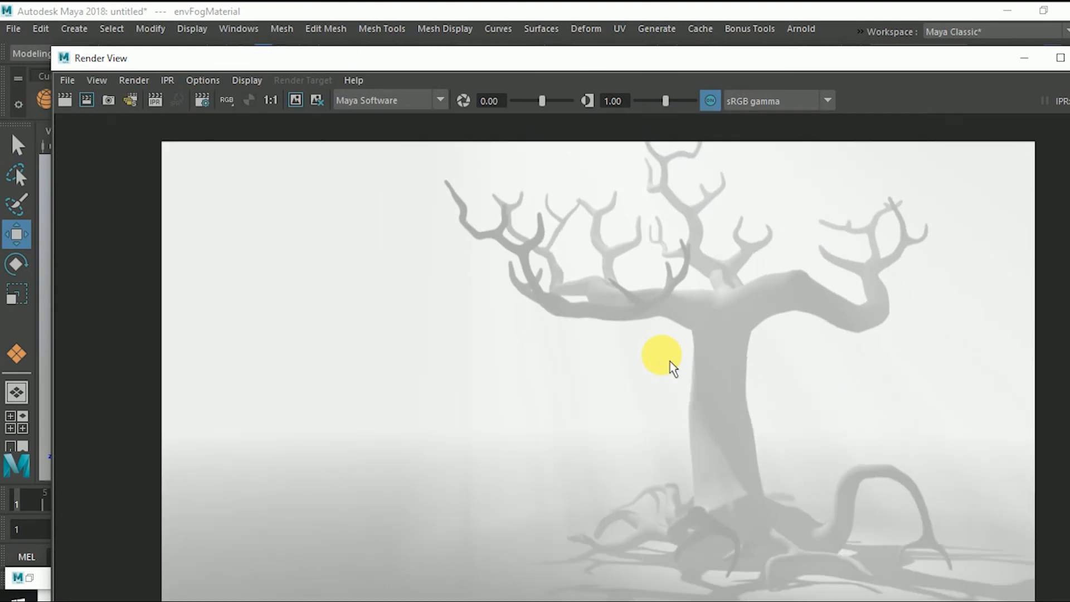
pyautogui.scroll(1, 669, 365)
pyautogui.scroll(1, 682, 384)
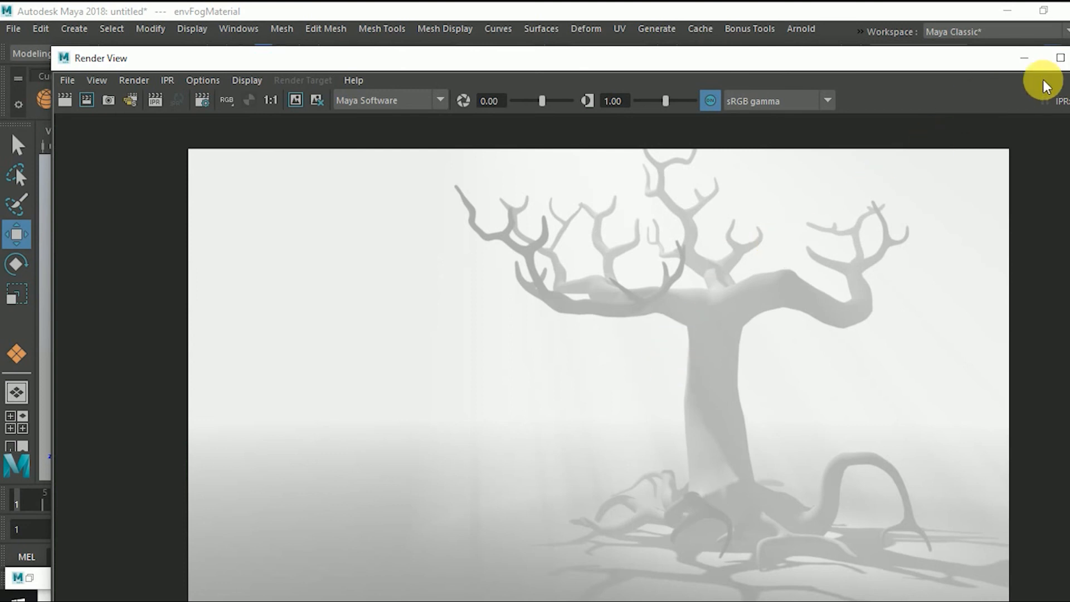
pyautogui.click(1060, 58)
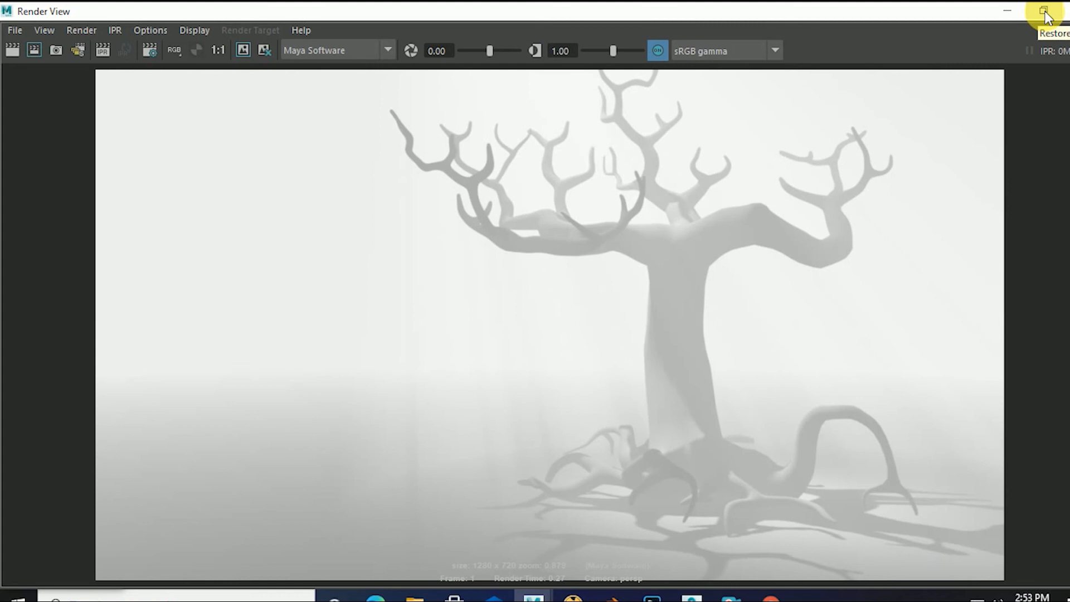
pyautogui.click(1045, 17)
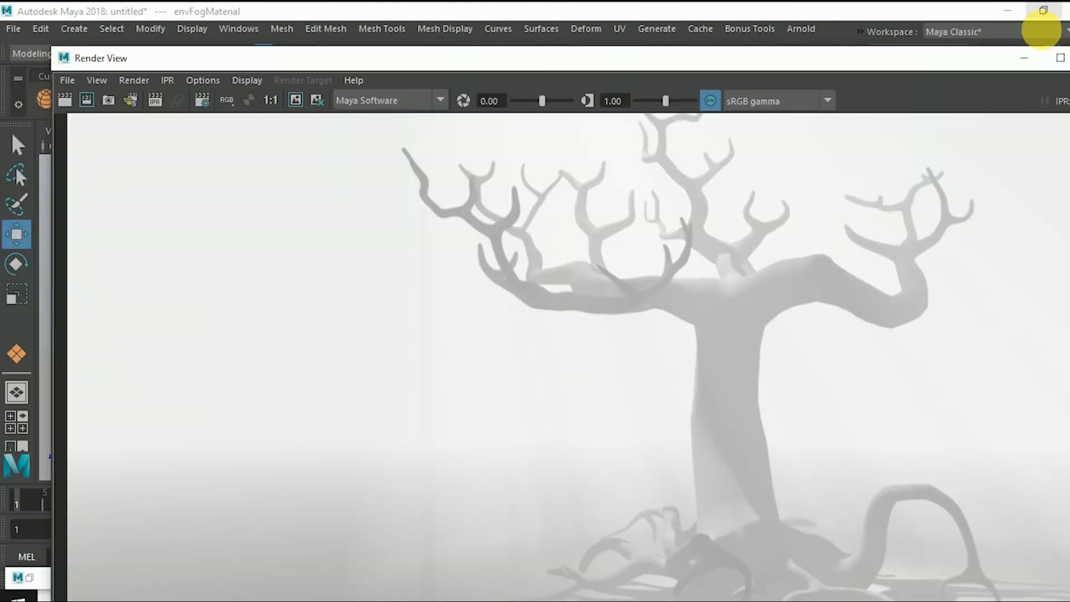
pyautogui.moveTo(986, 59); pyautogui.dragTo(859, 80)
pyautogui.moveTo(991, 205); pyautogui.dragTo(422, 278)
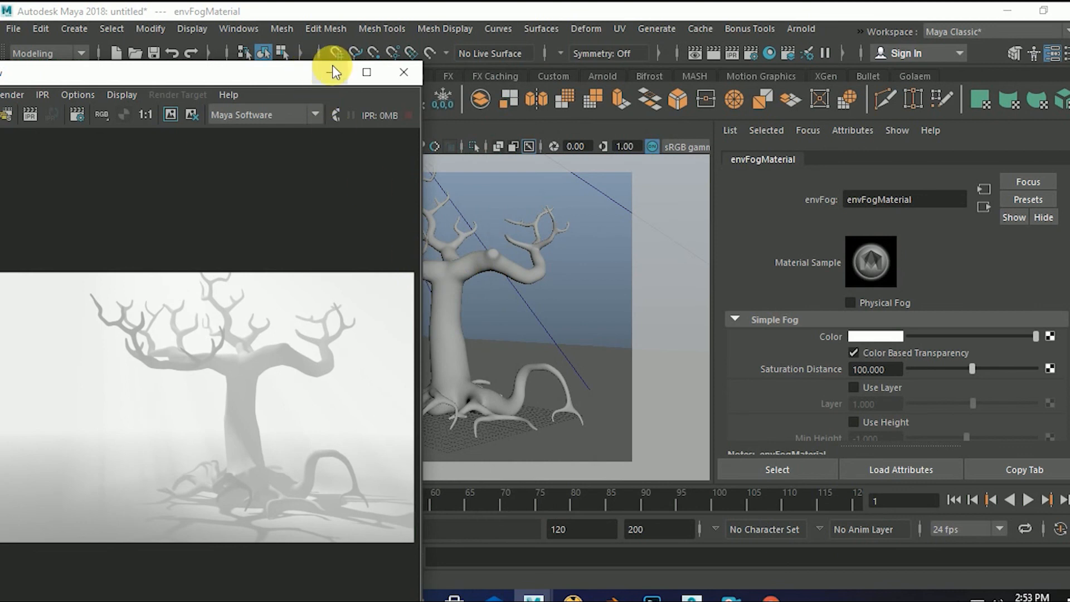
pyautogui.moveTo(299, 67); pyautogui.dragTo(412, 97)
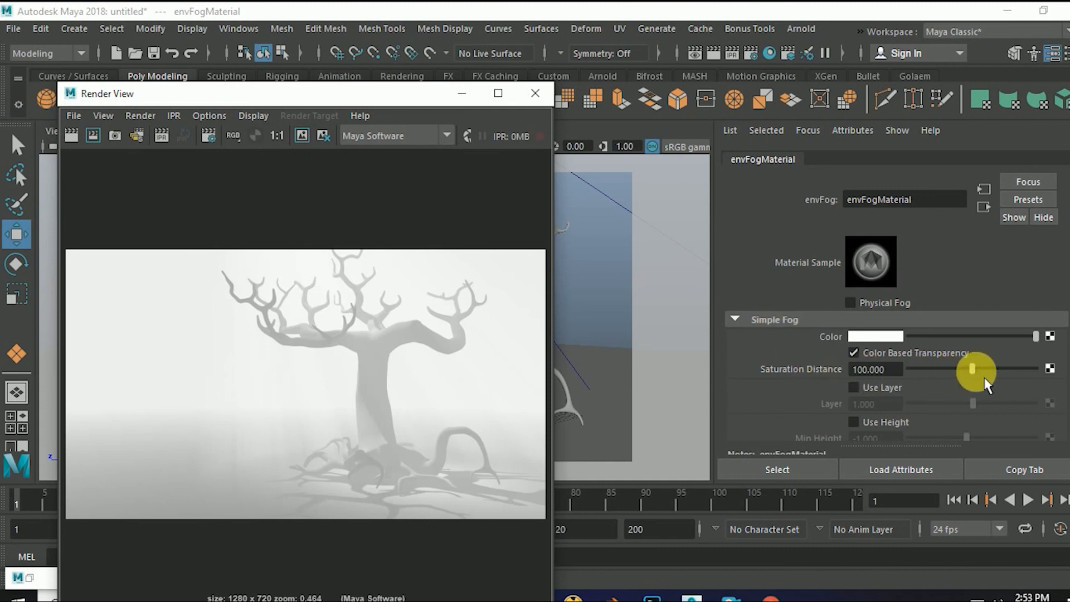
# Lower the environment fog's saturation distance to about 24.7 and re-render the tree.
pyautogui.moveTo(974, 370); pyautogui.dragTo(928, 377)
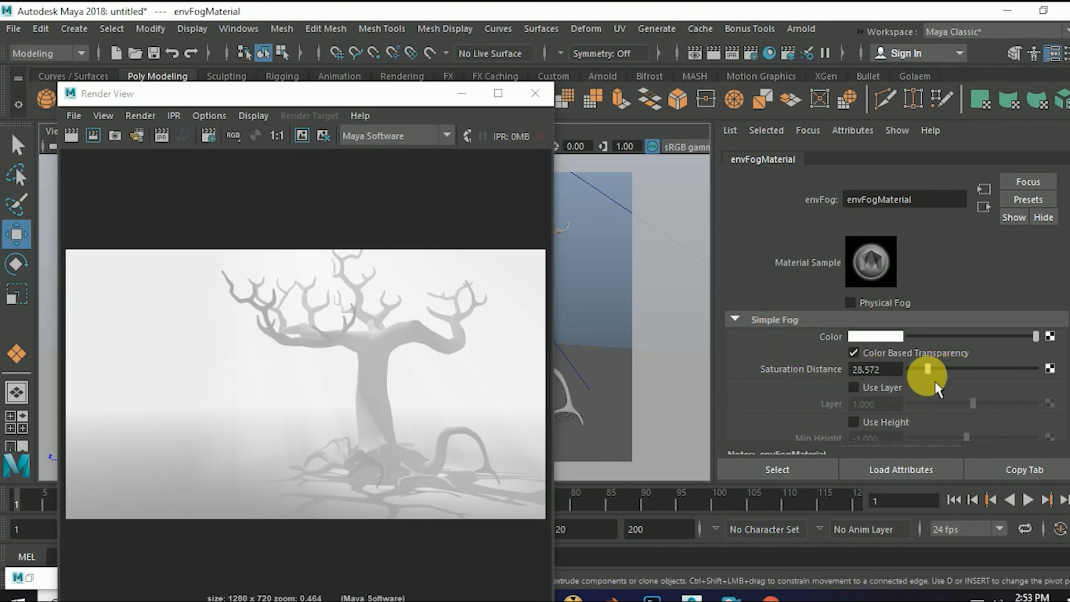
pyautogui.click(73, 136)
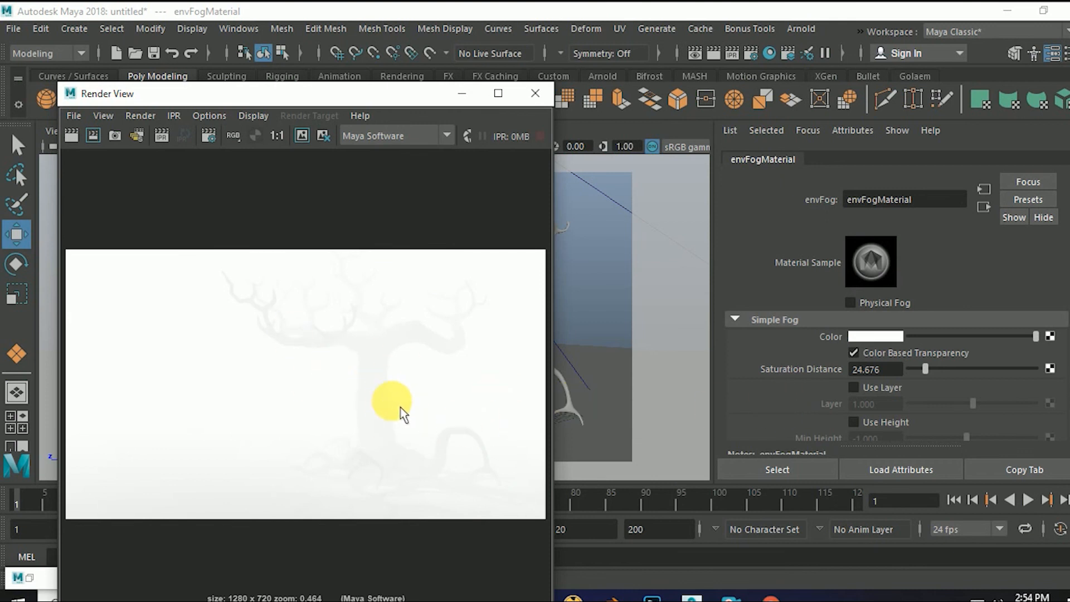
pyautogui.scroll(1, 402, 412)
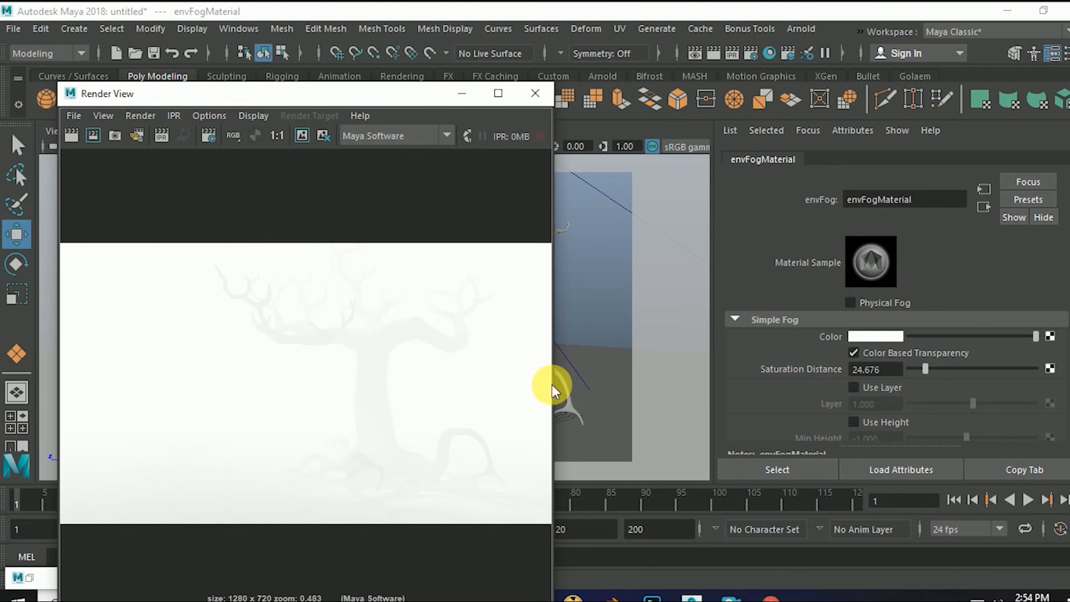
# Raise the environment fog's saturation distance to 200 and re-render the tree.
pyautogui.moveTo(926, 370); pyautogui.dragTo(1062, 384)
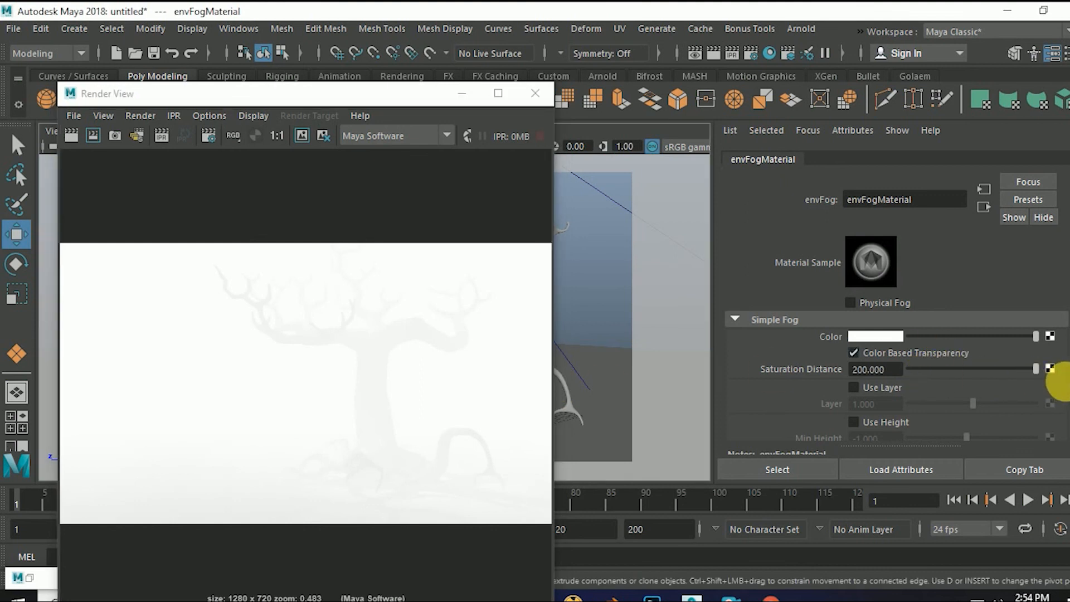
pyautogui.click(71, 136)
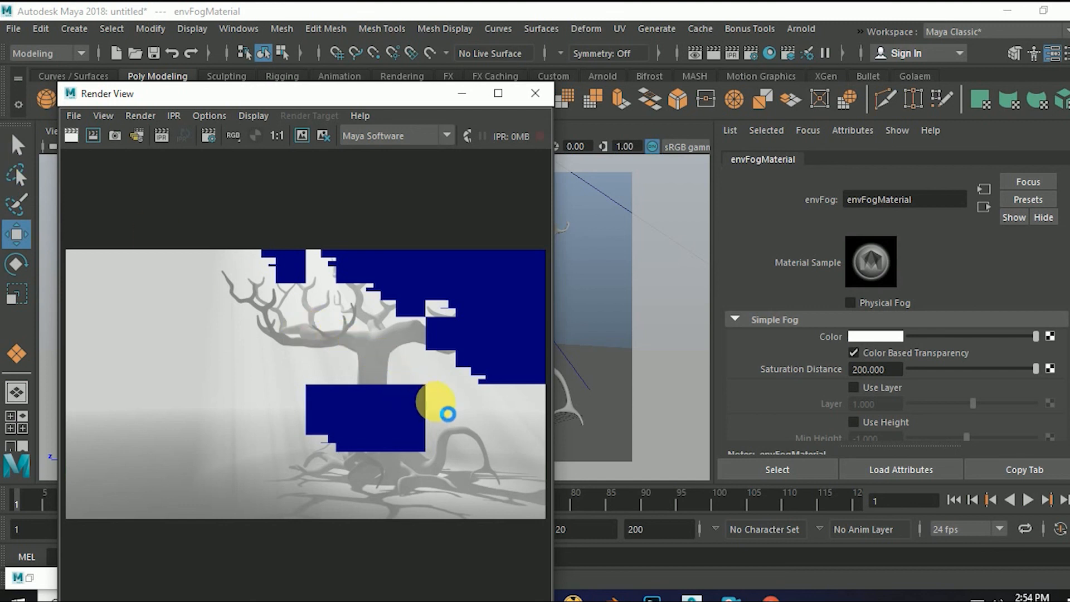
pyautogui.scroll(1, 406, 435)
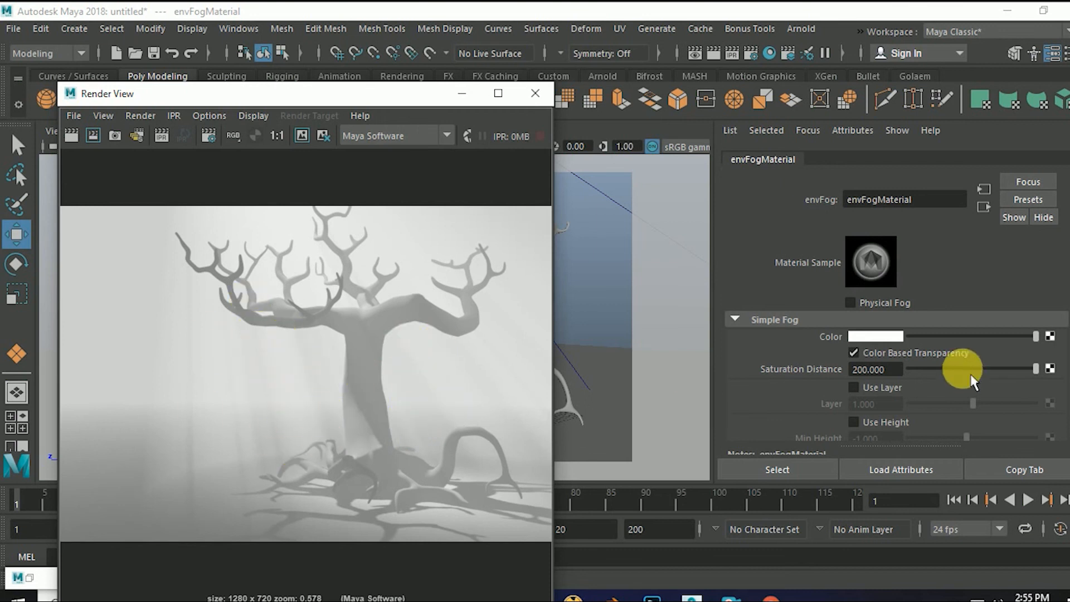
# Change the environment fog's color to a muted blue with hue 191.53 and value 0.474, and re-render the tree.
pyautogui.moveTo(1037, 344); pyautogui.dragTo(979, 351)
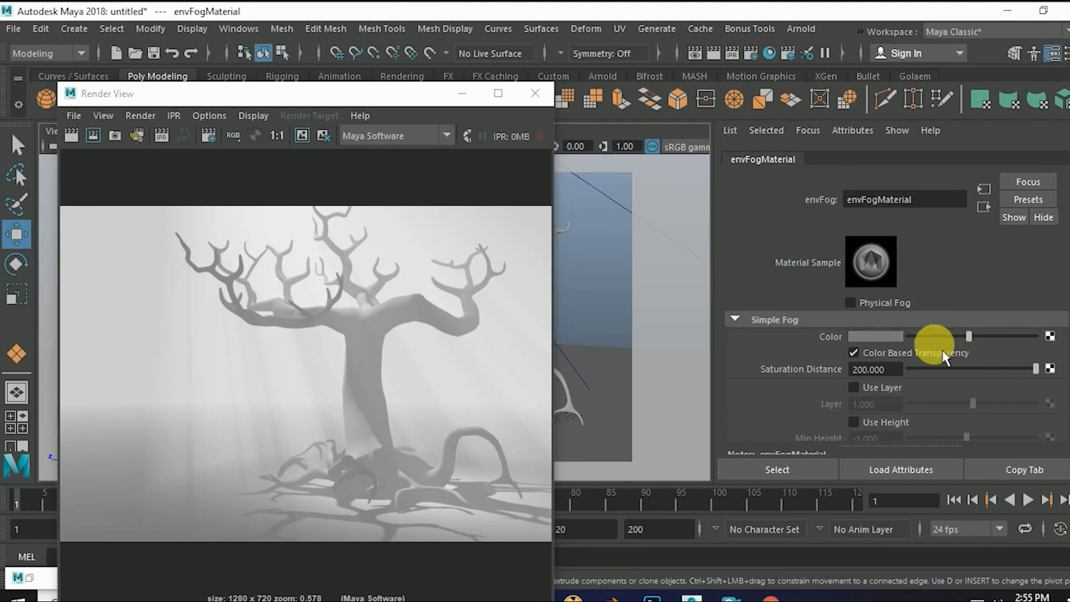
pyautogui.click(892, 337)
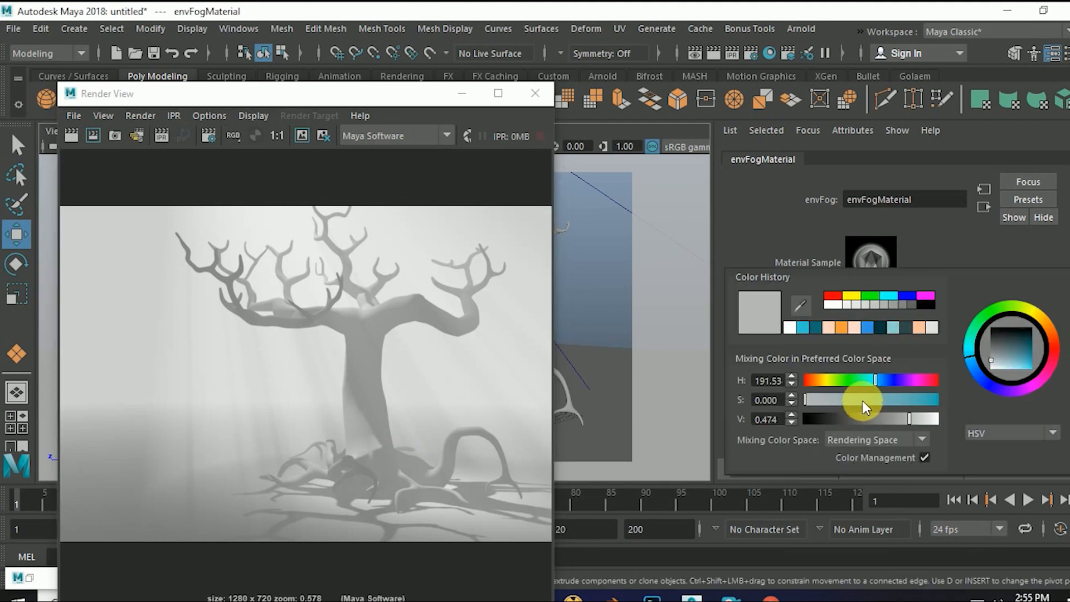
pyautogui.moveTo(865, 402); pyautogui.dragTo(857, 400)
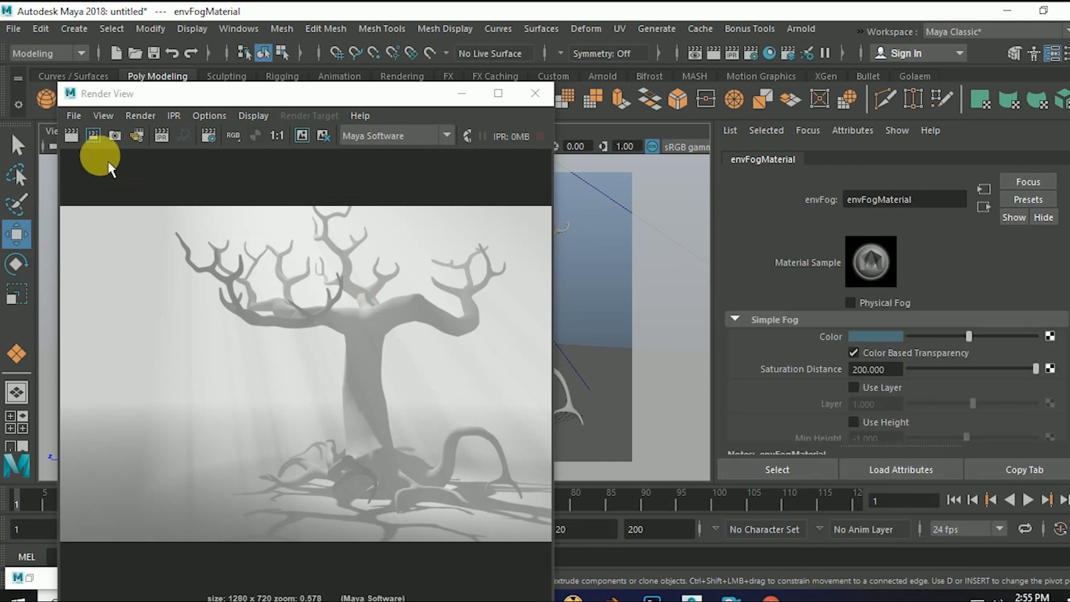
pyautogui.click(72, 140)
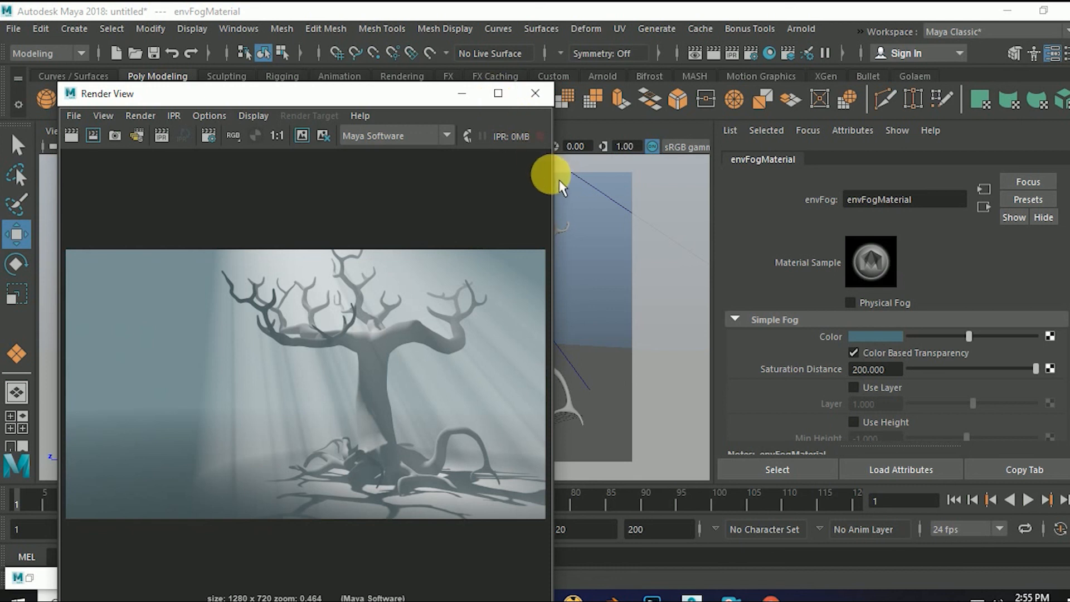
# Enlarge the render window to full screen and inspect the light rays in the blue fog.
pyautogui.moveTo(563, 180); pyautogui.dragTo(848, 191)
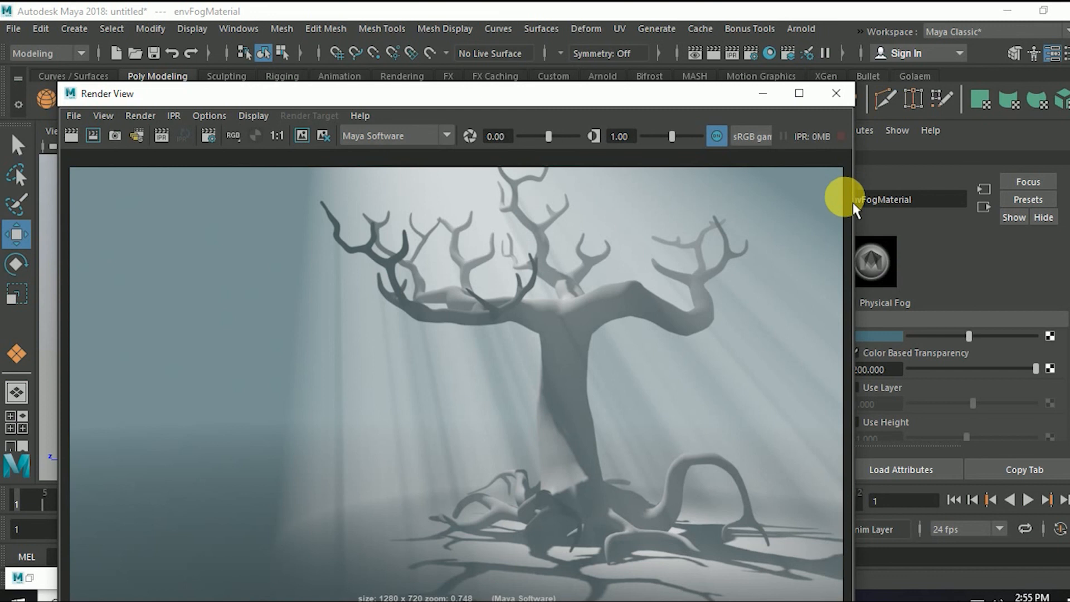
pyautogui.click(799, 93)
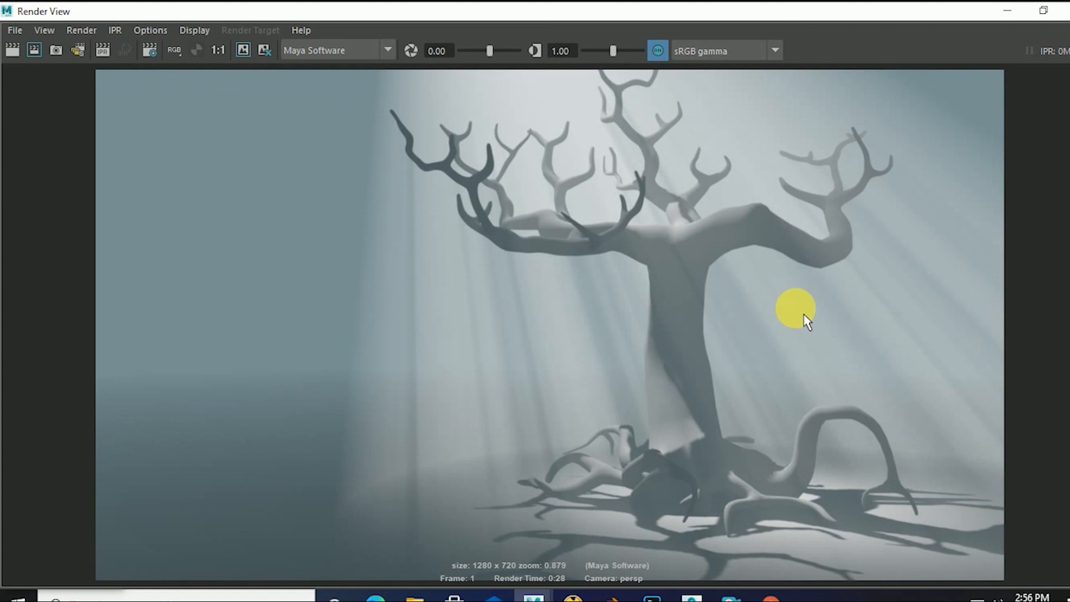
pyautogui.scroll(-1, 806, 323)
pyautogui.scroll(1, 806, 323)
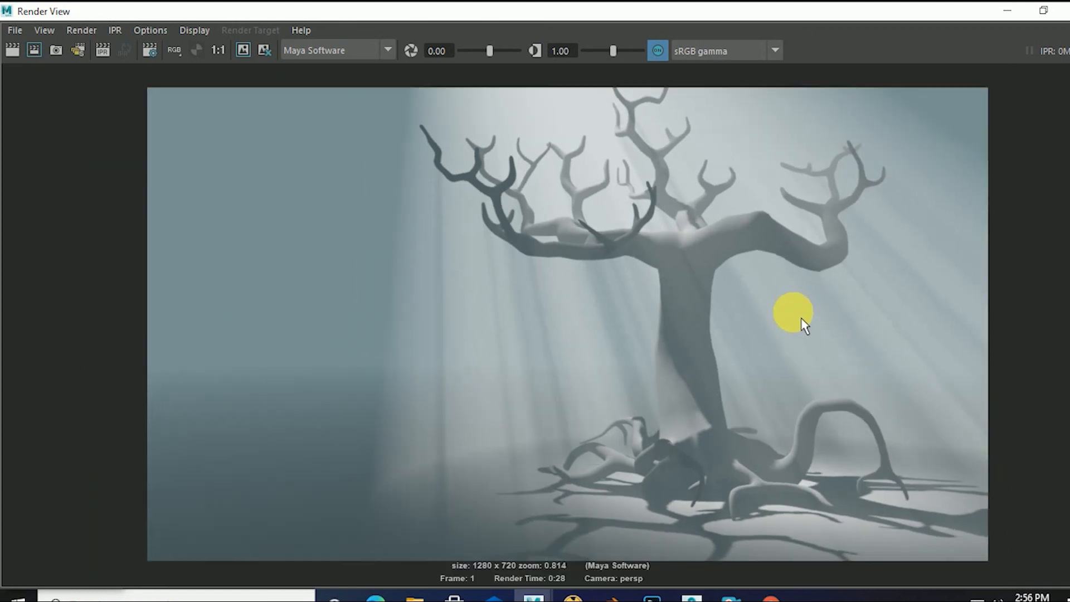
pyautogui.scroll(-1, 806, 324)
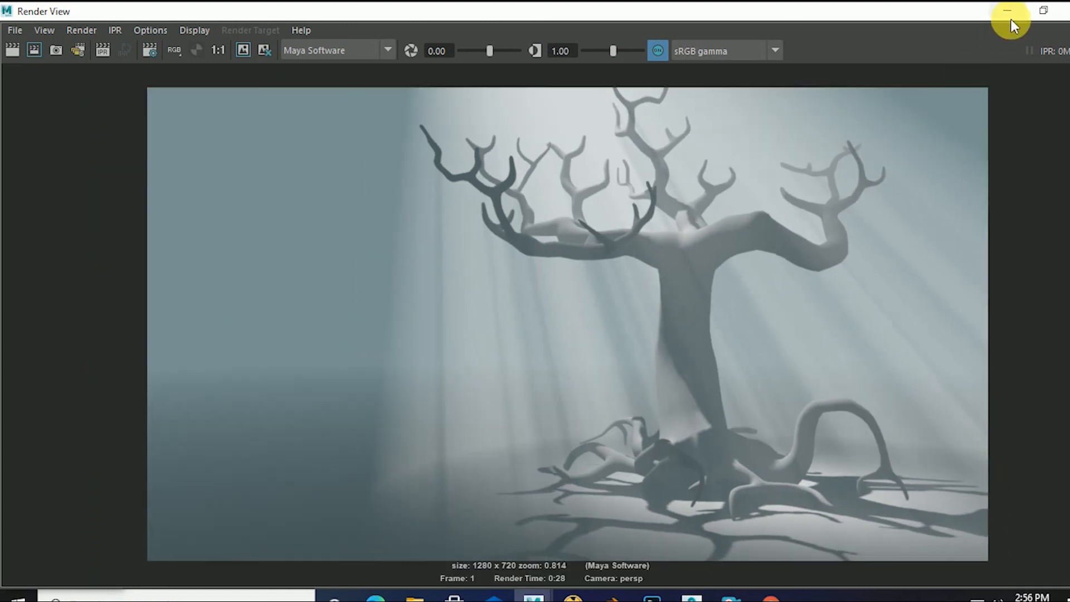
# Restore the render window to a smaller size and examine the tree, its shadows and the fog at different magnifications.
pyautogui.click(1043, 12)
pyautogui.click(1044, 12)
pyautogui.moveTo(634, 91); pyautogui.dragTo(601, 86)
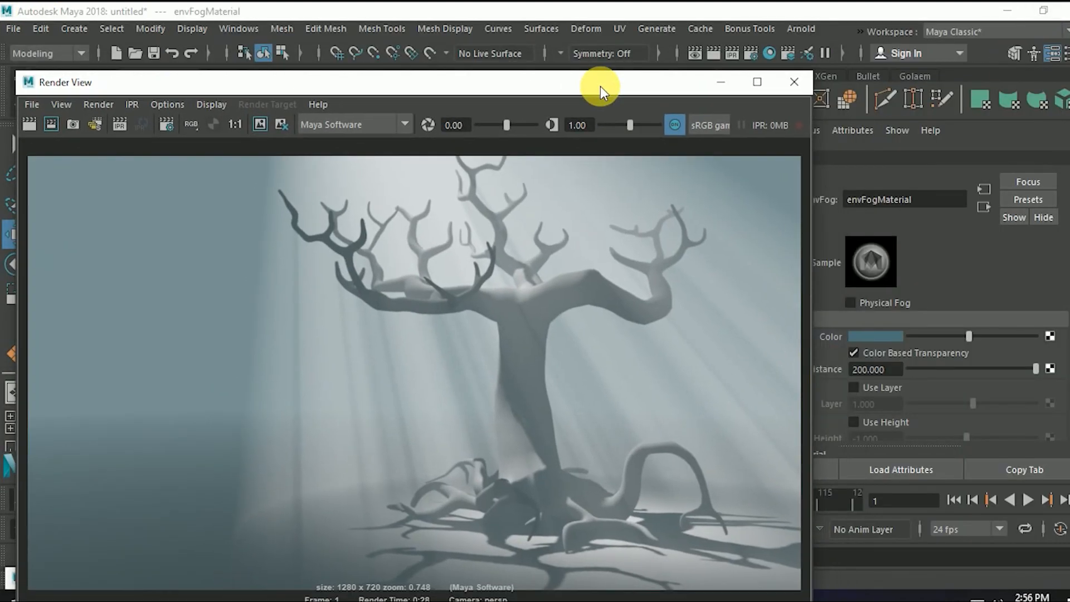
pyautogui.scroll(-2, 566, 365)
pyautogui.scroll(-1, 566, 368)
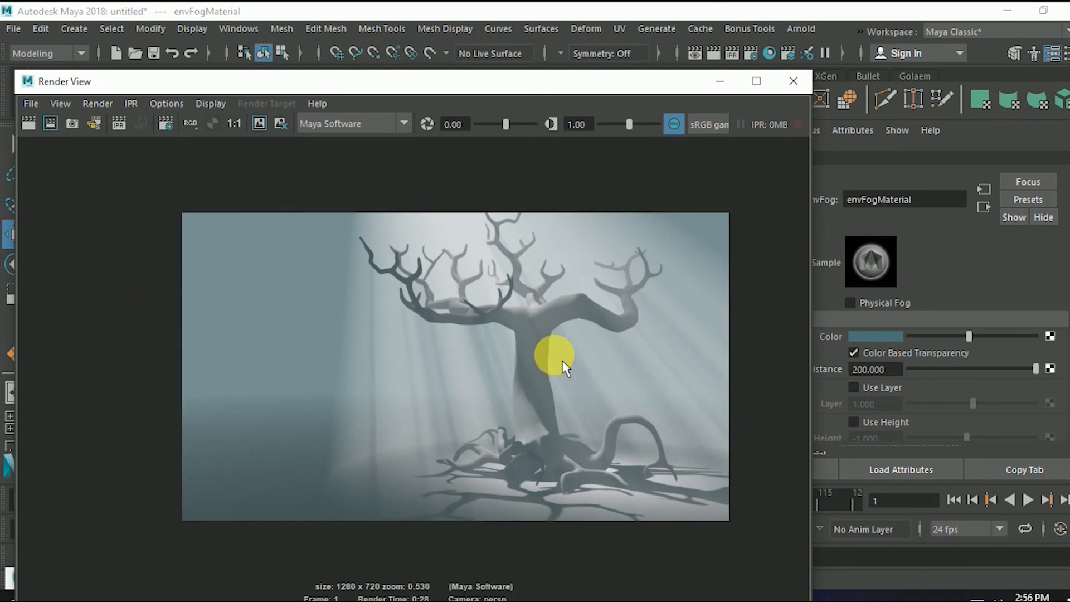
pyautogui.scroll(3, 574, 364)
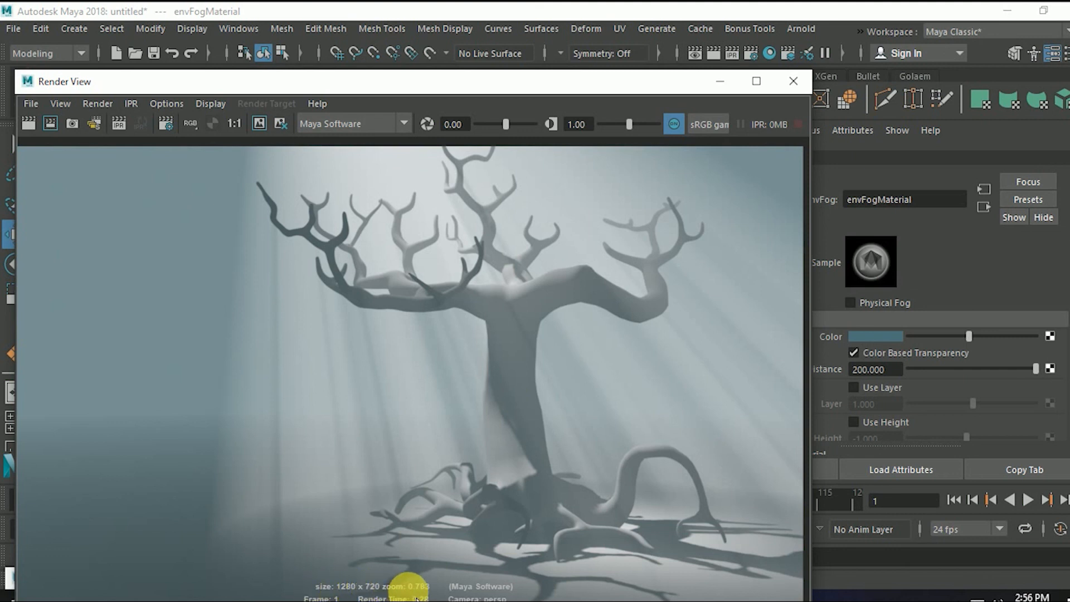
pyautogui.scroll(-3, 551, 445)
pyautogui.scroll(3, 558, 451)
pyautogui.scroll(2, 552, 449)
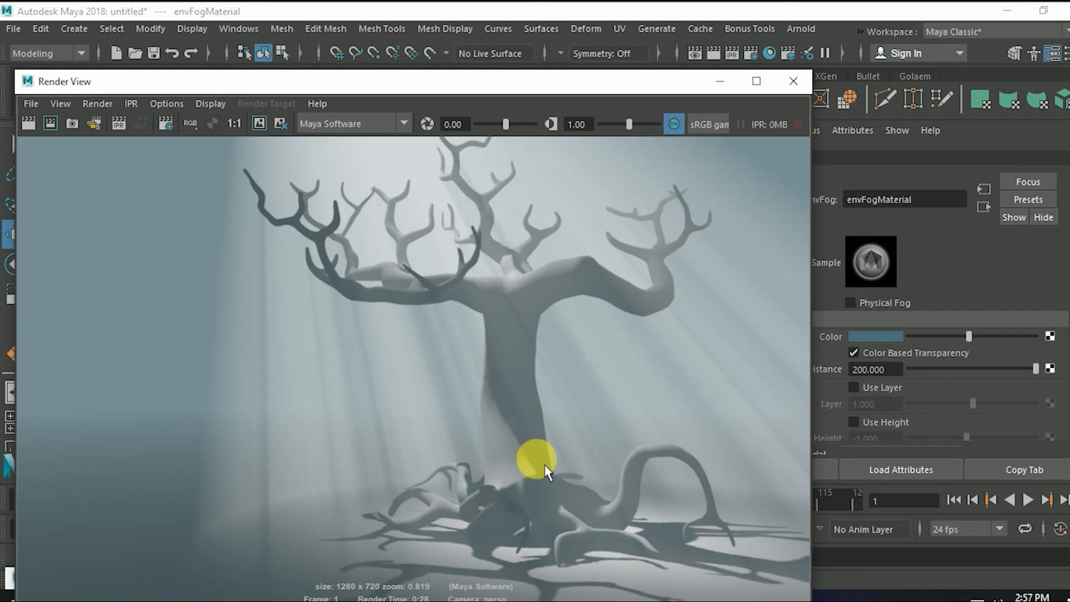
pyautogui.scroll(-1, 570, 457)
pyautogui.scroll(1, 570, 457)
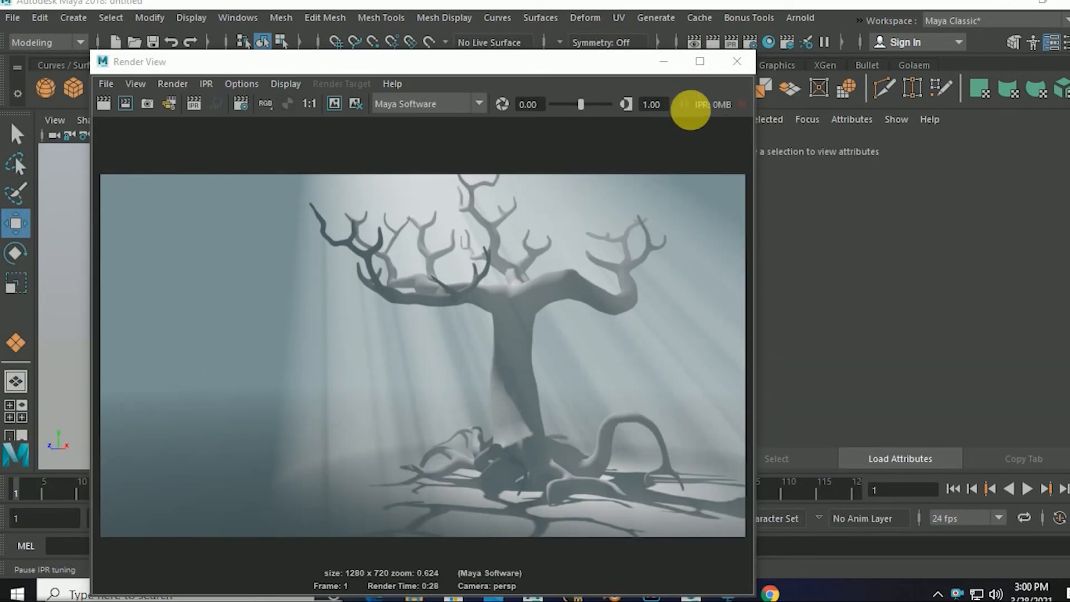
# Enlarge the render window and start saving the rendered image with JPEG as the file type.
pyautogui.click(700, 62)
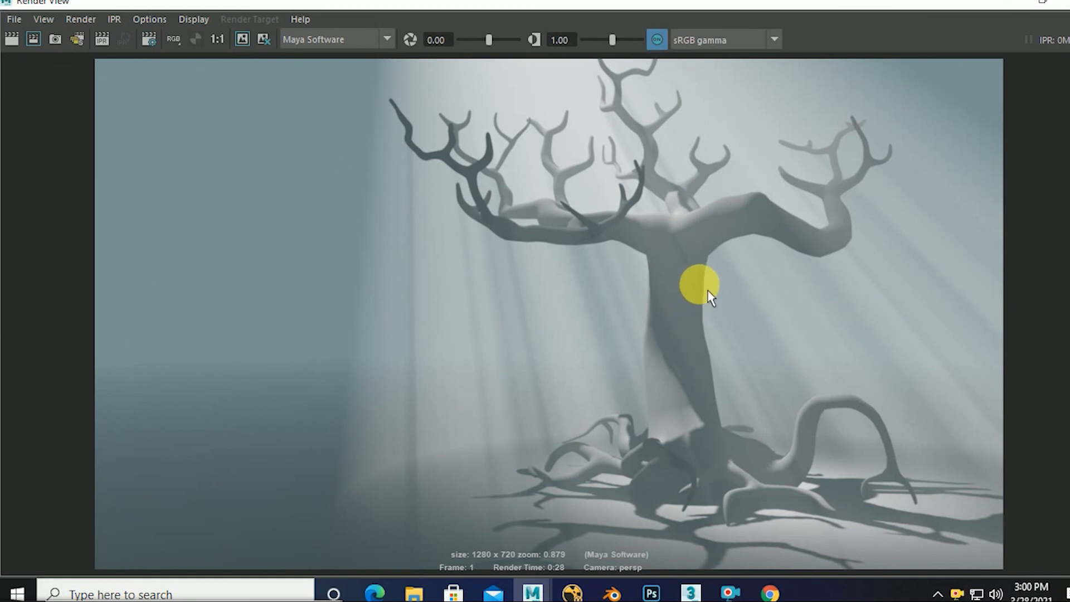
pyautogui.click(13, 19)
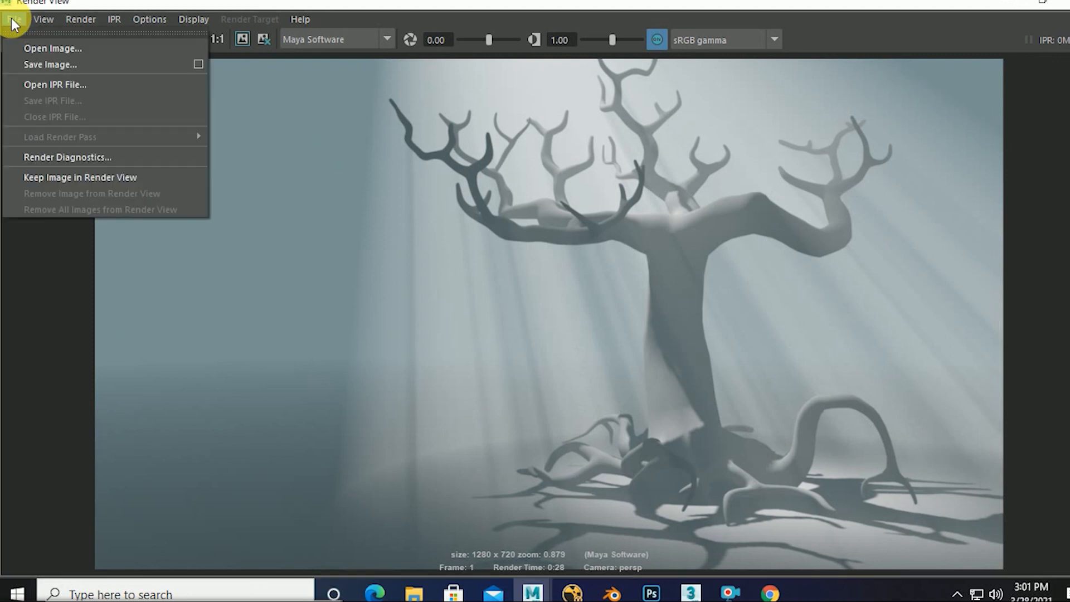
pyautogui.click(75, 65)
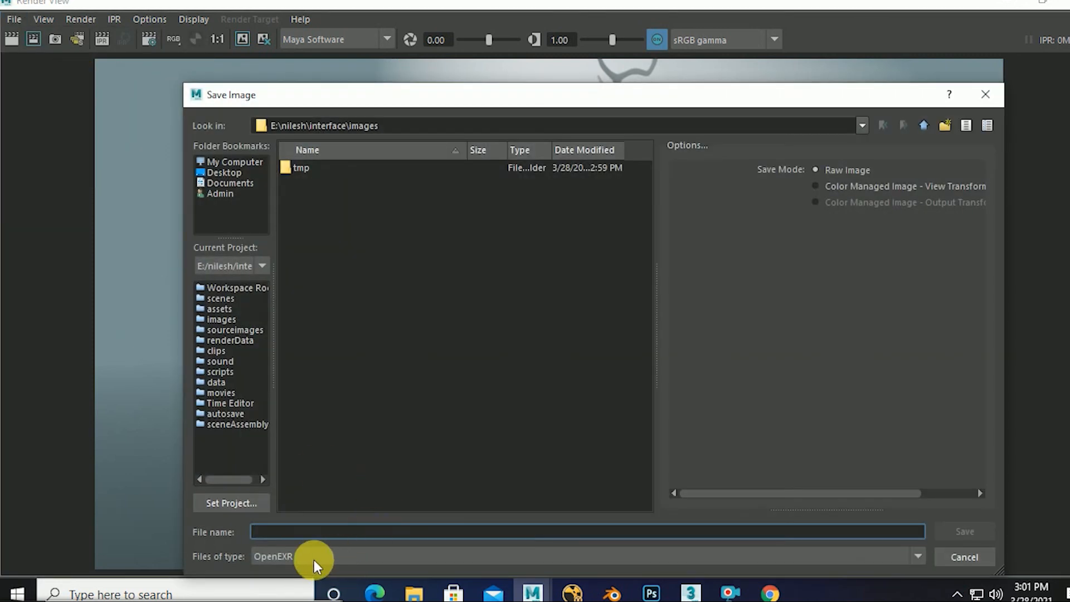
pyautogui.click(917, 557)
pyautogui.scroll(5, 708, 501)
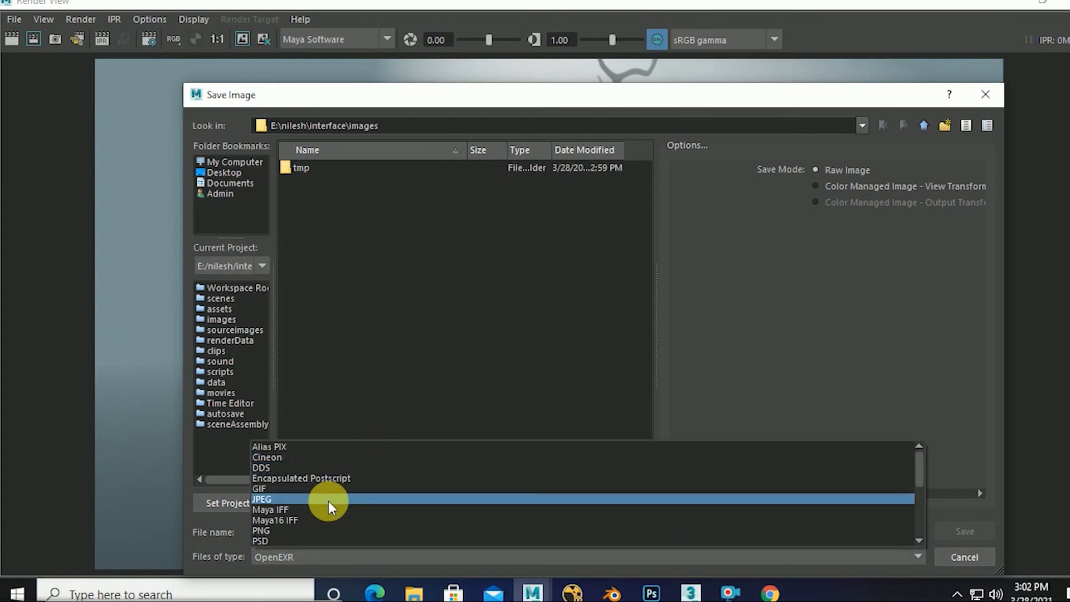
pyautogui.click(282, 501)
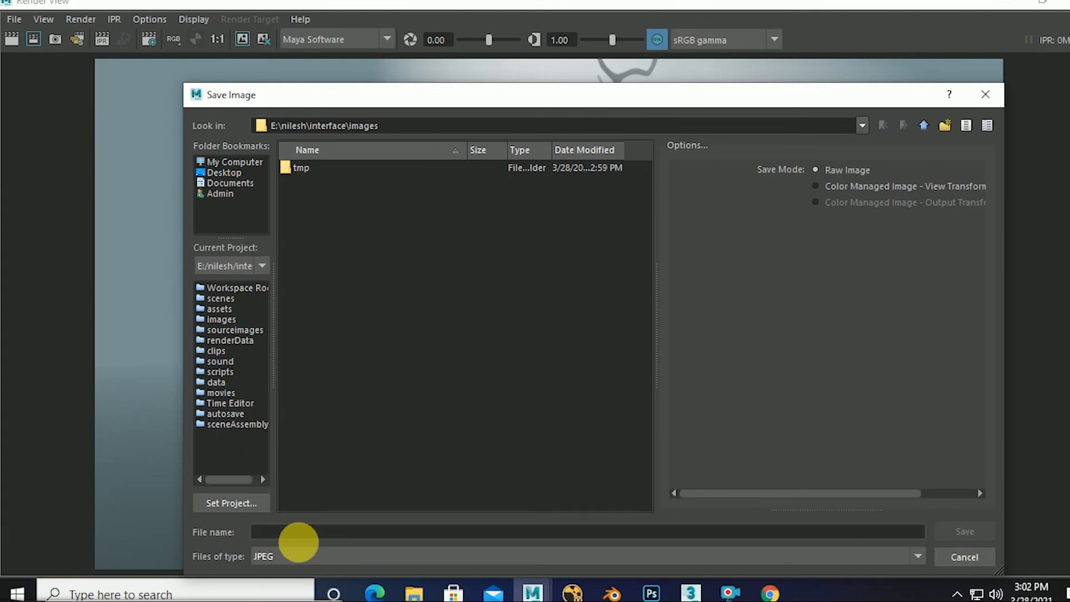
# Name the image lighting, choose the E: drive as the destination and save it.
pyautogui.click(293, 534)
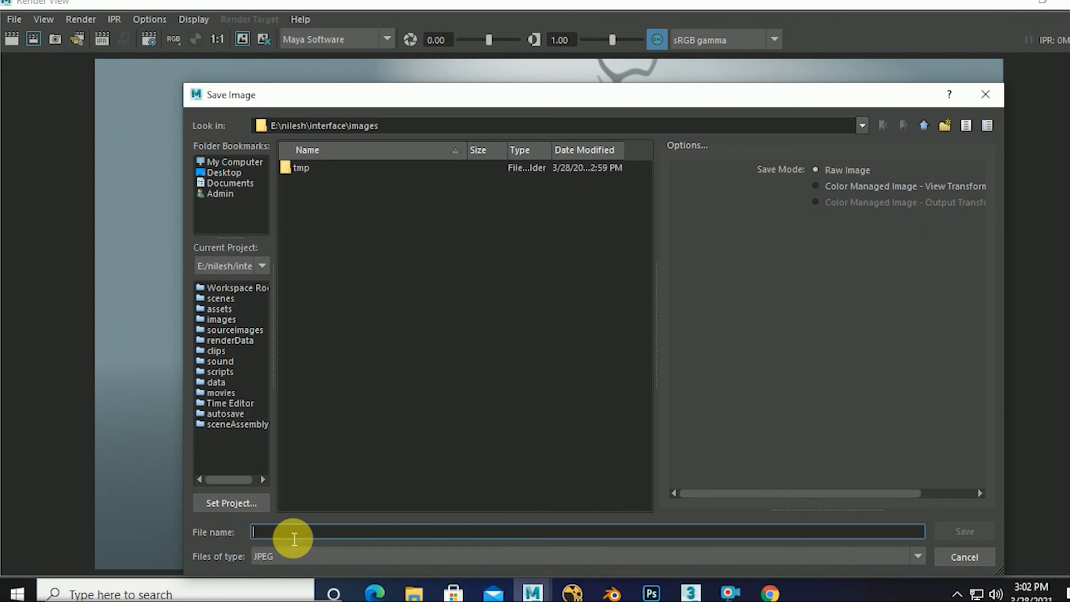
pyautogui.write('ligh')
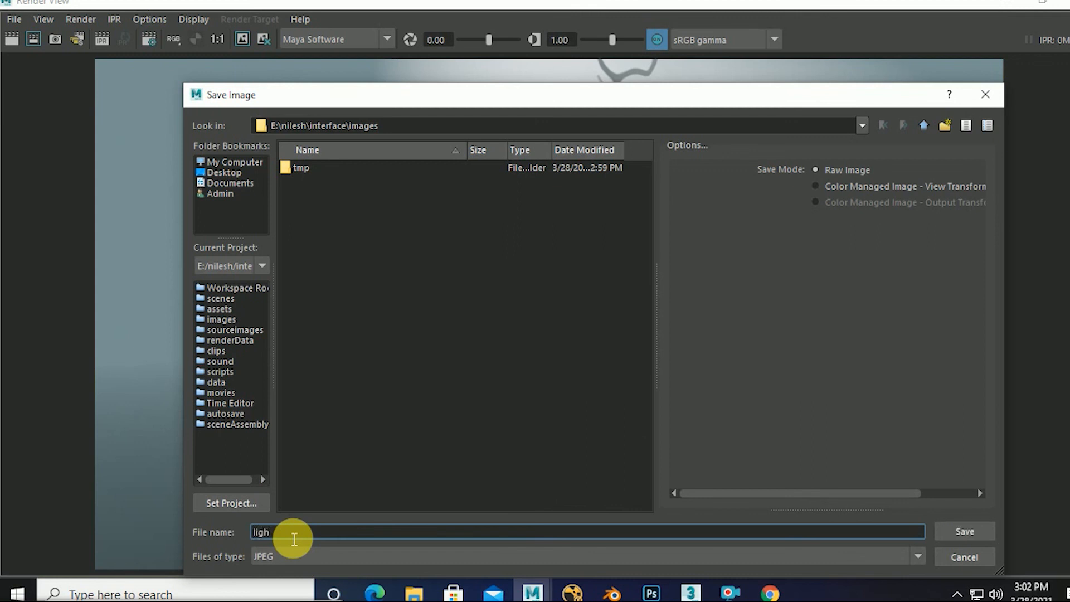
pyautogui.write('ting')
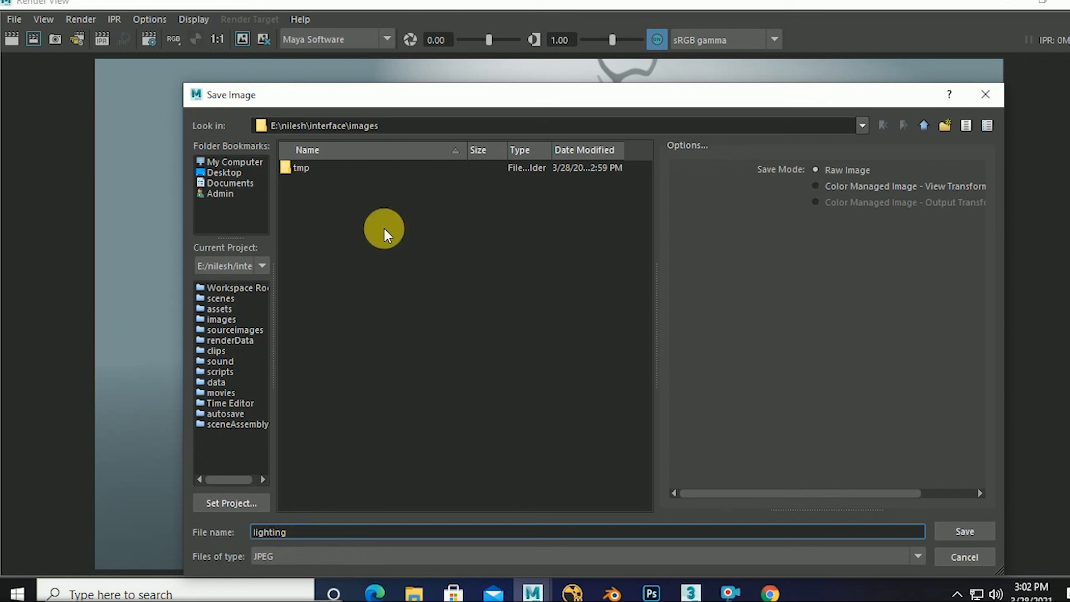
pyautogui.click(231, 162)
pyautogui.doubleClick(314, 203)
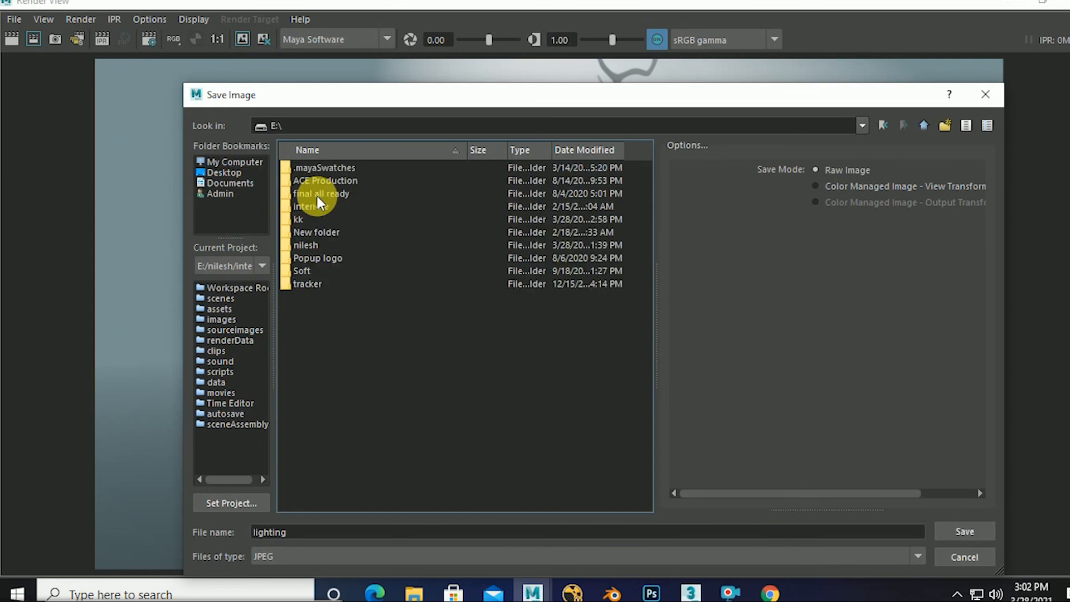
pyautogui.click(970, 532)
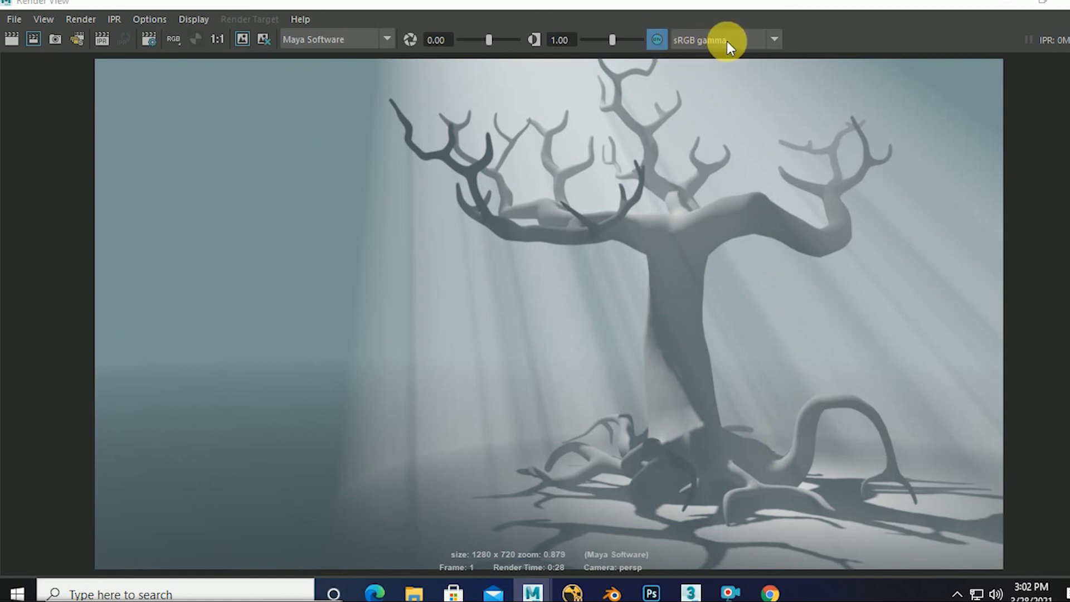
# Switch the render view's color transform to 2.2 gamma and re-render the tree.
pyautogui.click(773, 40)
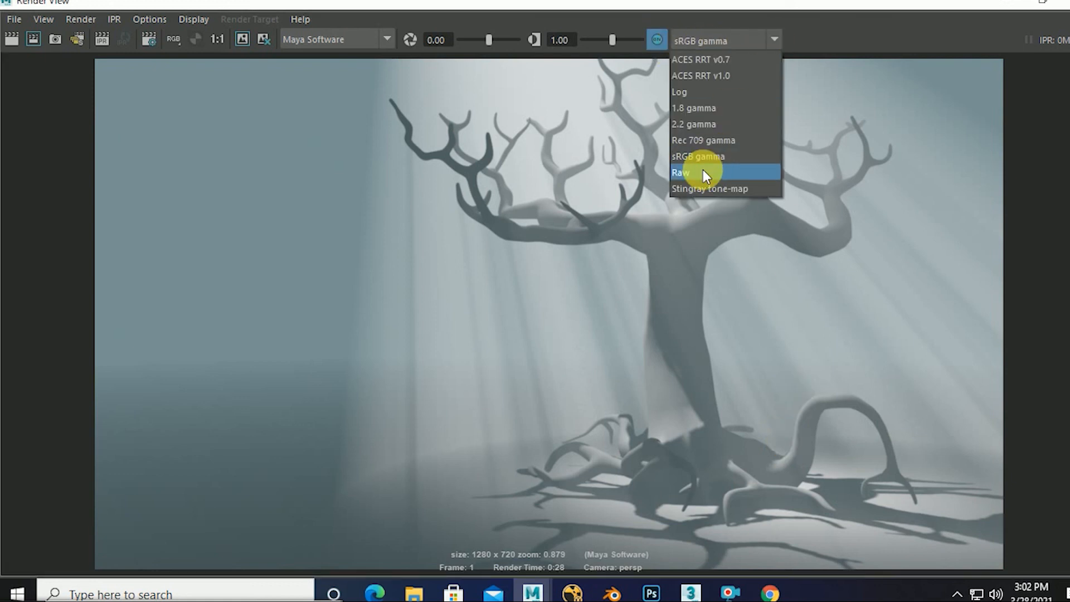
pyautogui.click(696, 123)
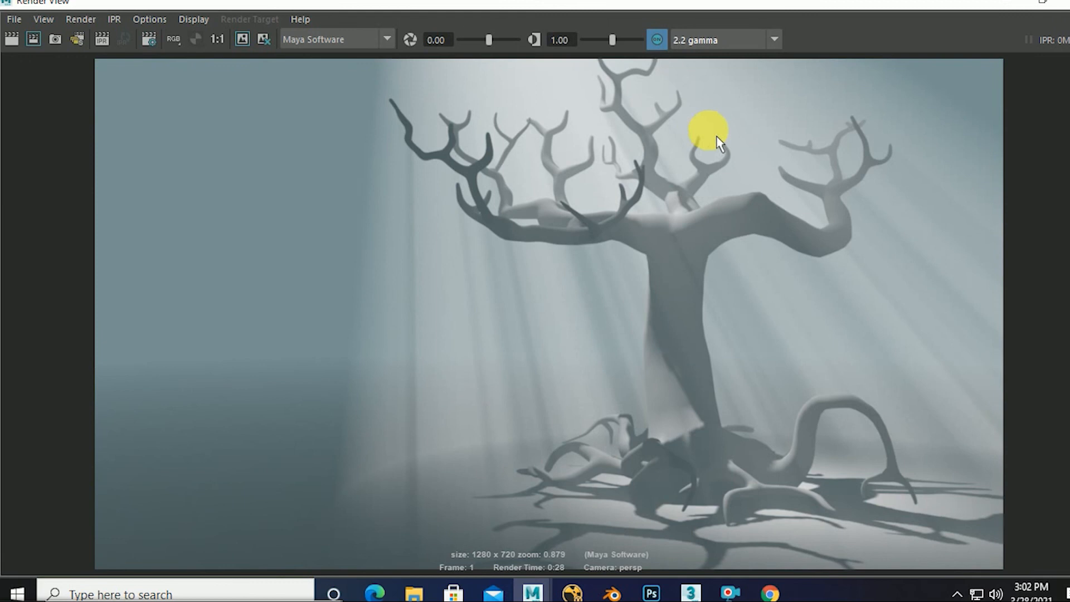
pyautogui.click(11, 40)
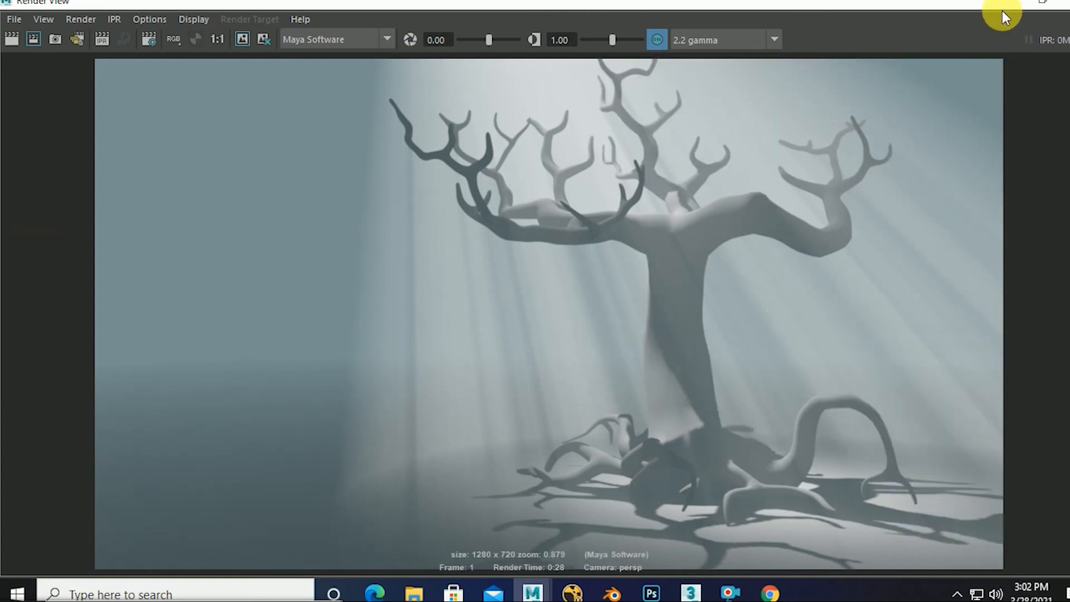
# Minimize the render window and Maya, and open the saved image from the E: drive in File Explorer.
pyautogui.click(1008, 4)
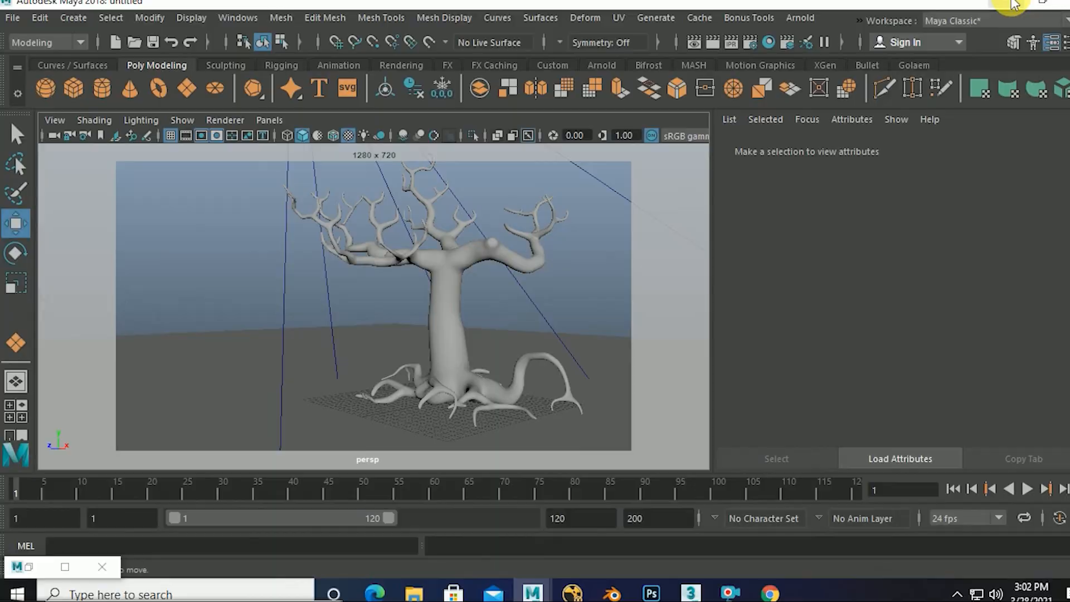
pyautogui.click(1007, 4)
pyautogui.click(1007, 5)
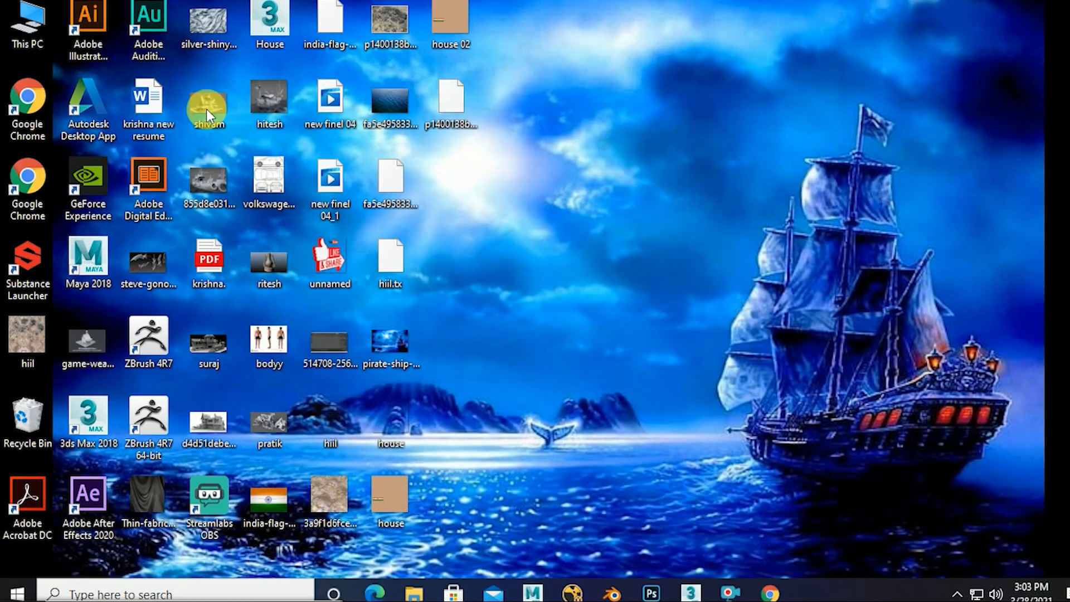
pyautogui.doubleClick(19, 17)
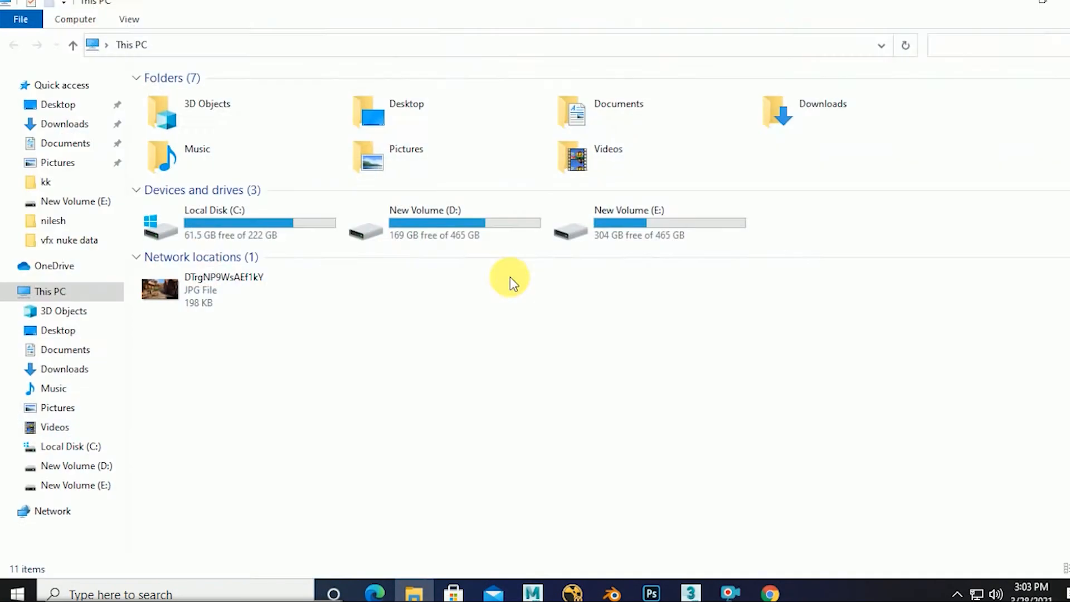
pyautogui.doubleClick(664, 231)
pyautogui.doubleClick(372, 336)
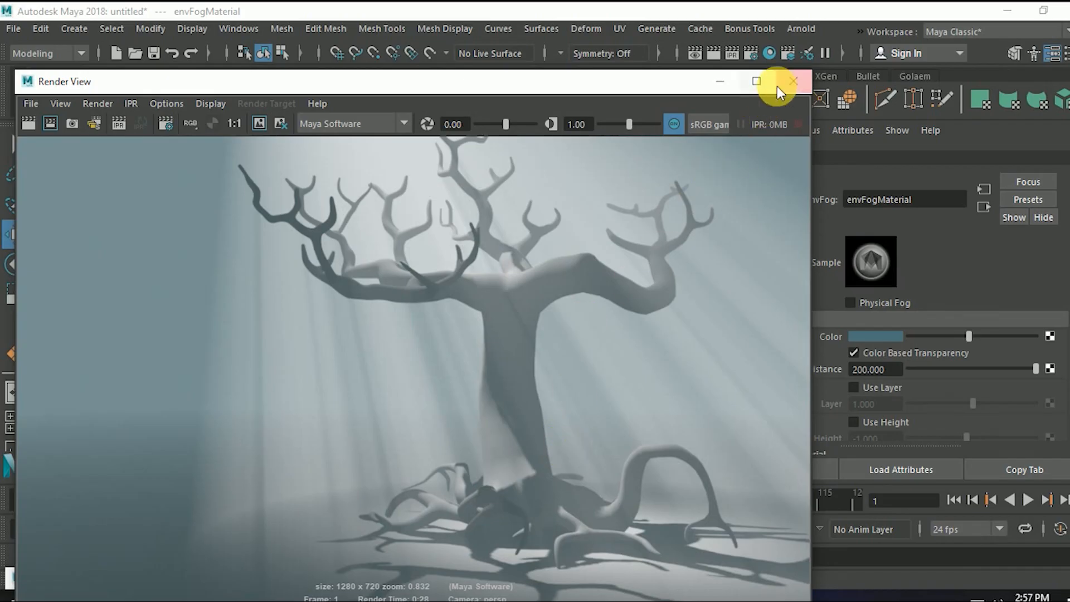
# Put the render window away, deselect the fog material and review the Maya Software fog, raytracing and anti-aliasing render settings.
pyautogui.click(786, 84)
pyautogui.click(594, 291)
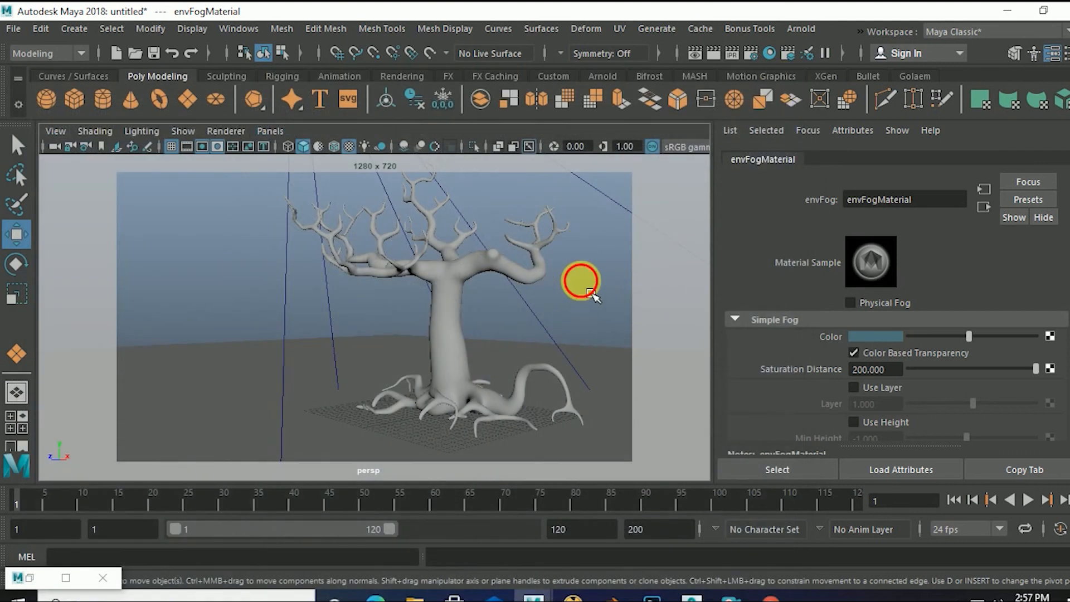
pyautogui.click(752, 53)
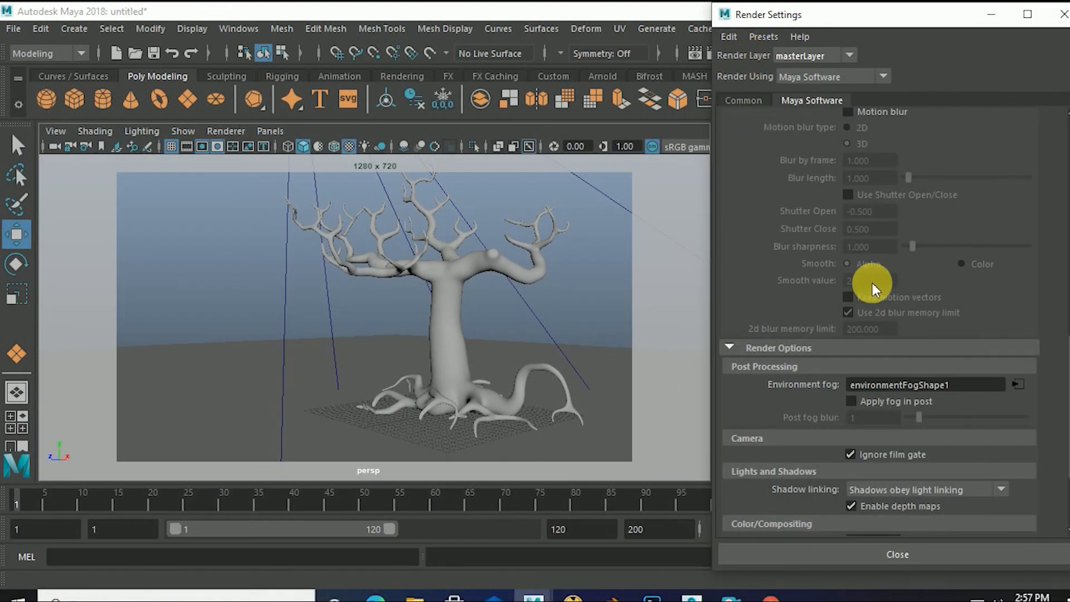
pyautogui.scroll(10, 920, 341)
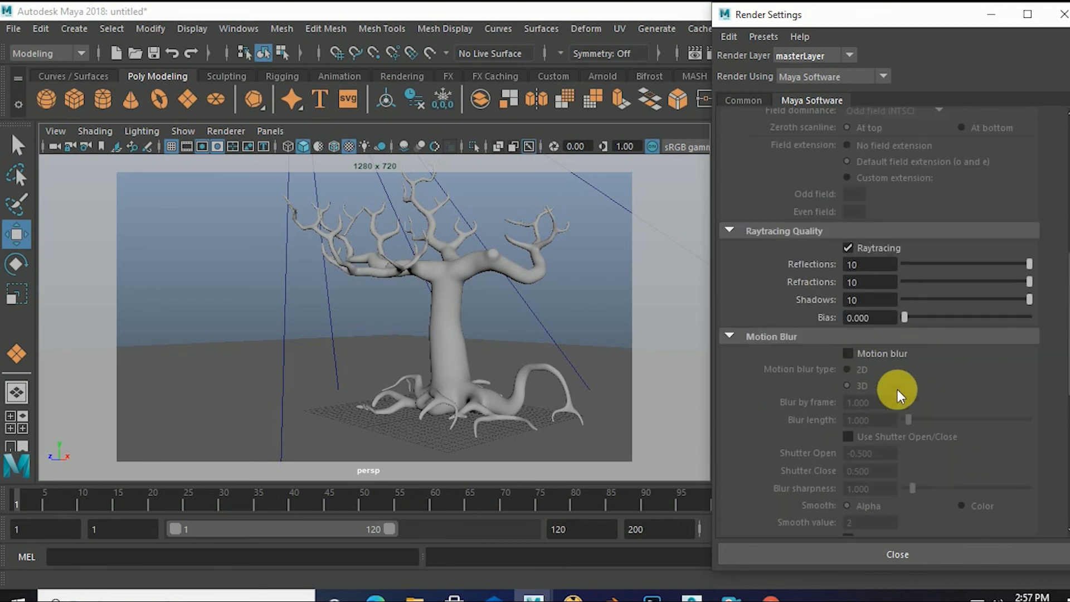
pyautogui.scroll(8, 901, 373)
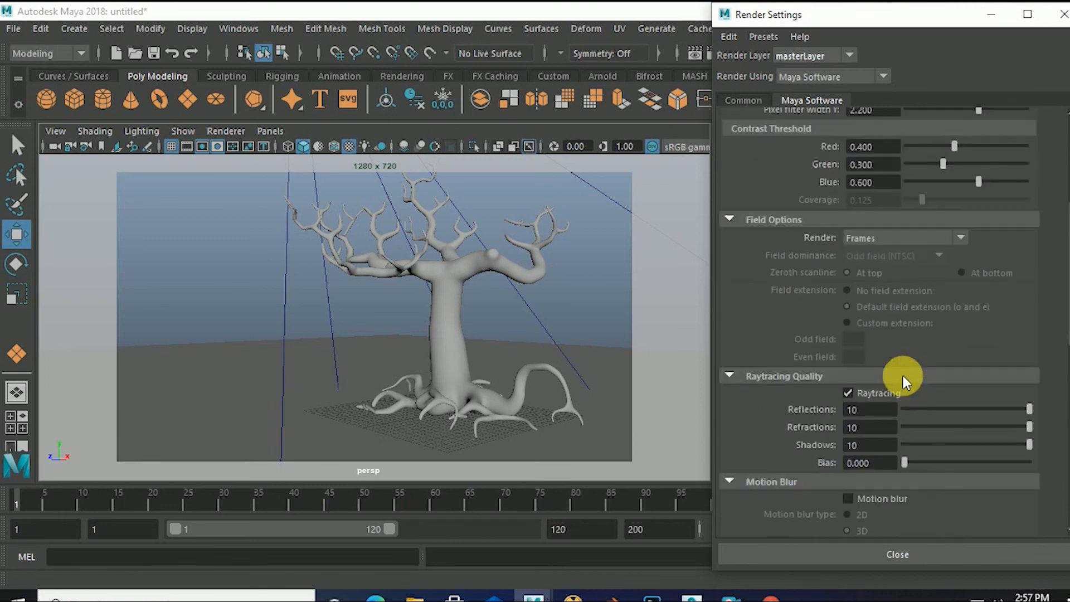
pyautogui.scroll(5, 866, 329)
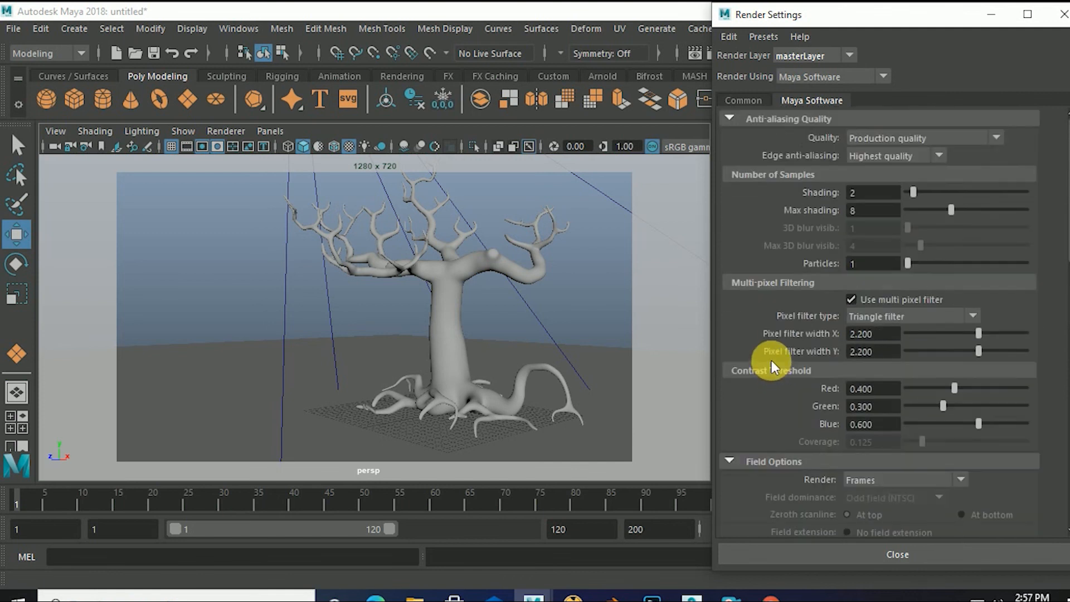
# Review the common render settings, including the renderable camera, image size, default light option and file output.
pyautogui.click(744, 101)
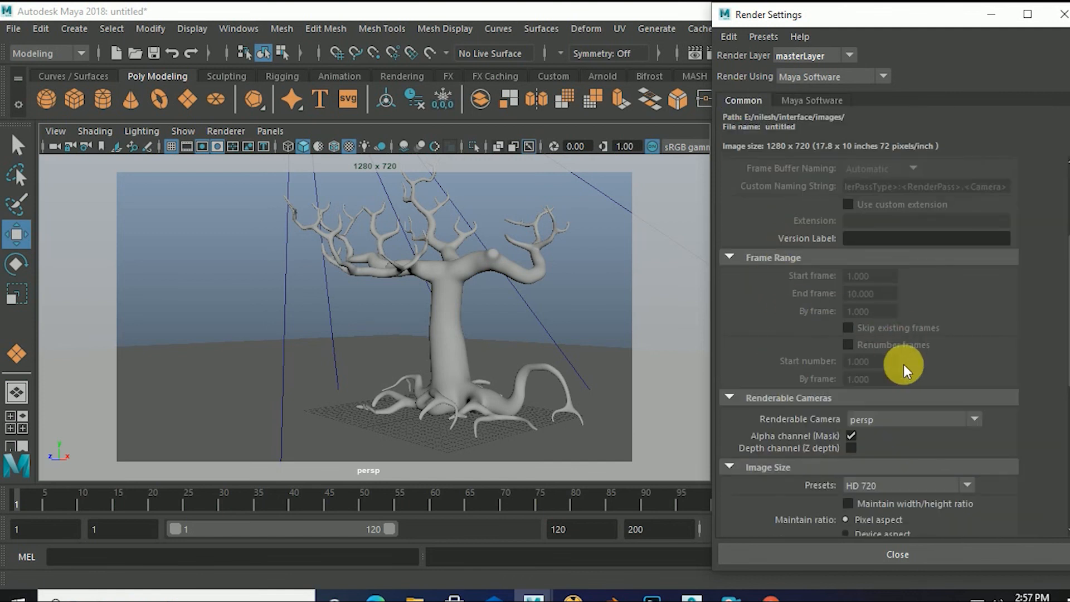
pyautogui.scroll(-5, 942, 398)
pyautogui.scroll(-6, 941, 397)
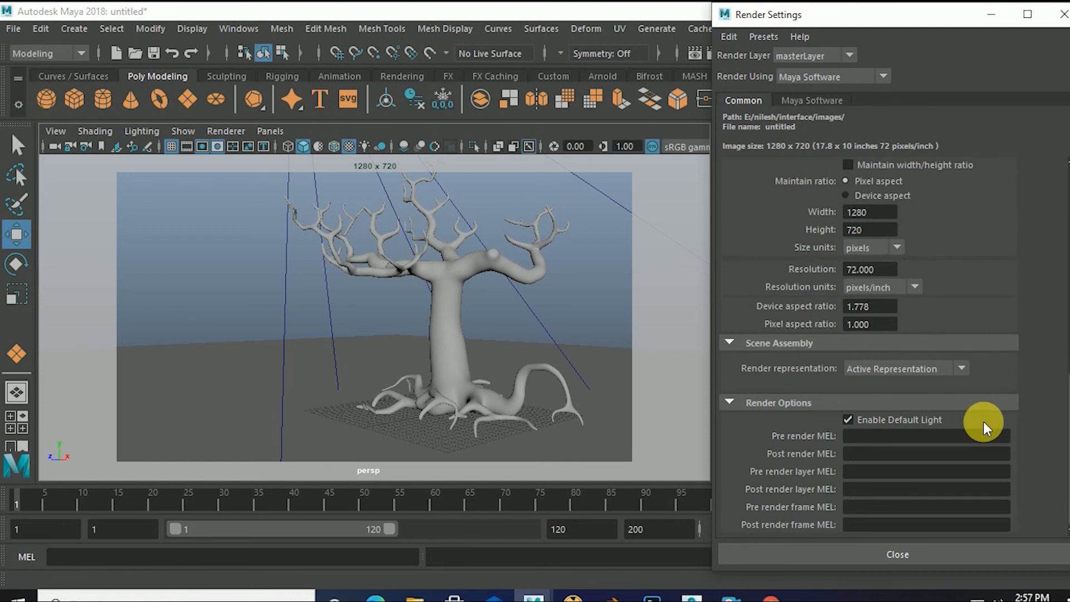
pyautogui.scroll(8, 982, 426)
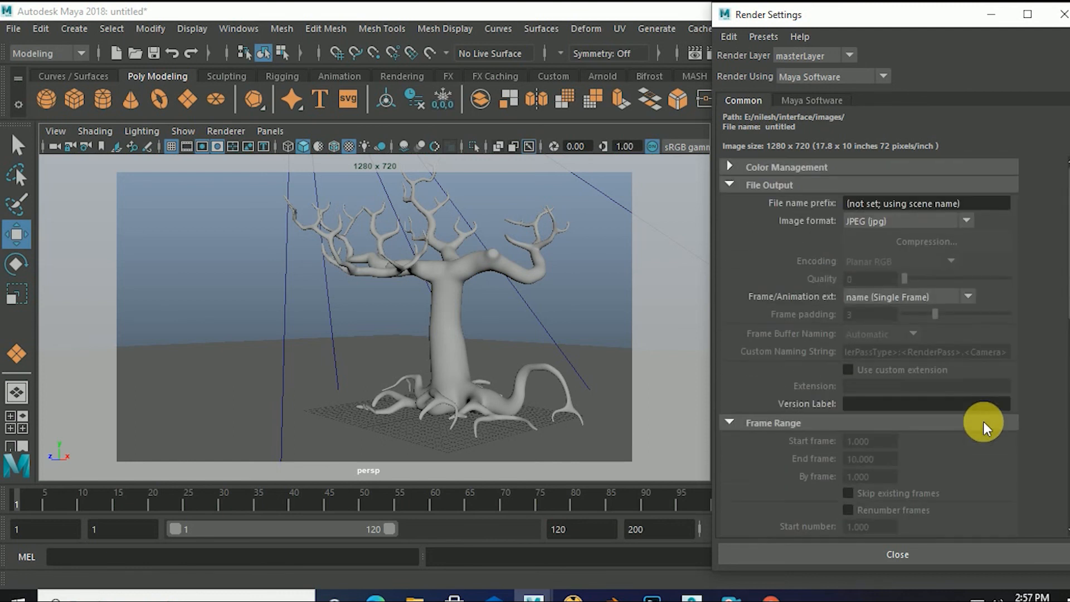